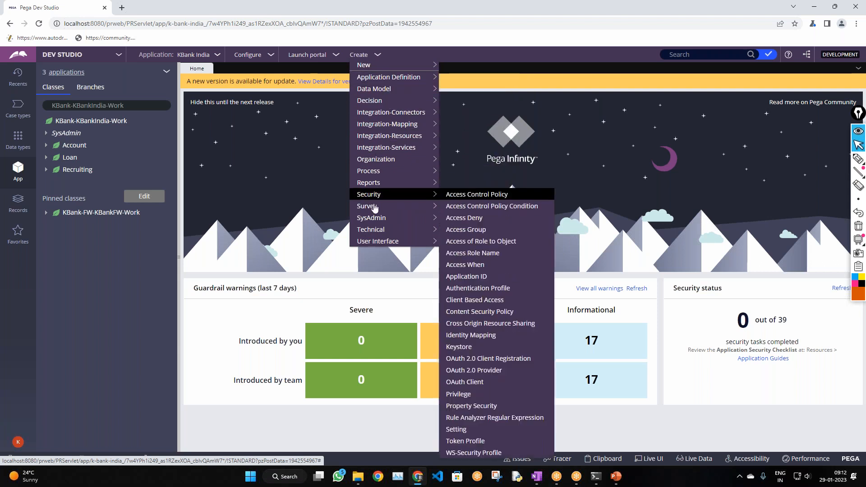
- Start creating a new Section rule from the User Interface rule category
mouse_move(394, 244)
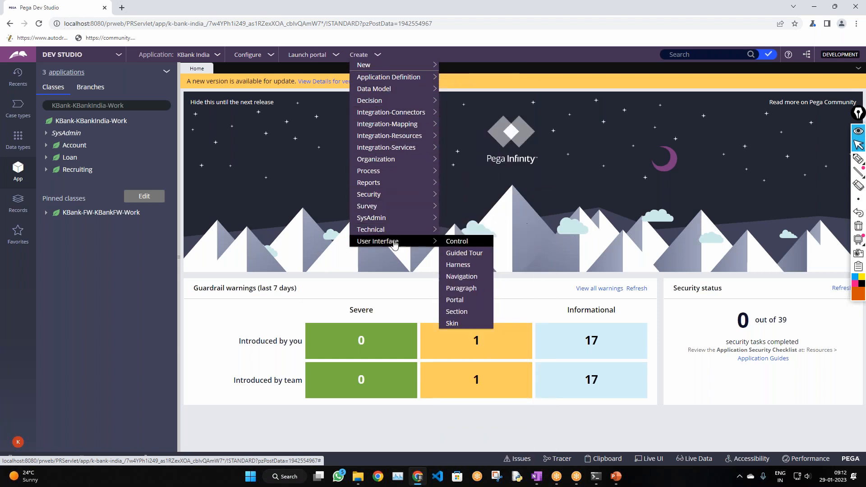
left_click(469, 315)
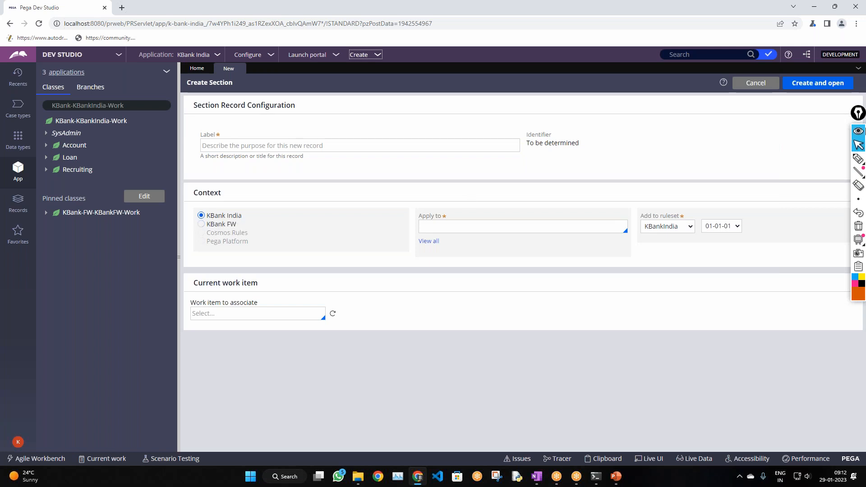
- Annotate the Create Section form with the pen, circling the context as "Application", Apply to as "class", the ruleset, its version and the label
mouse_move(859, 159)
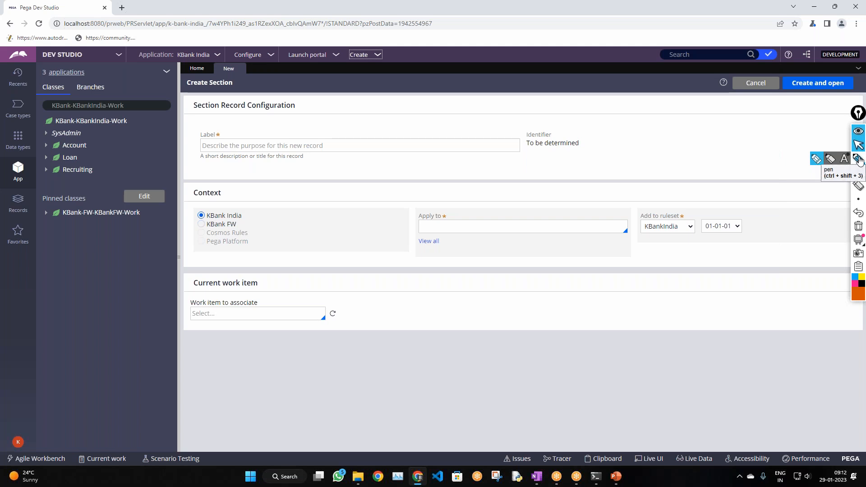
left_click(859, 159)
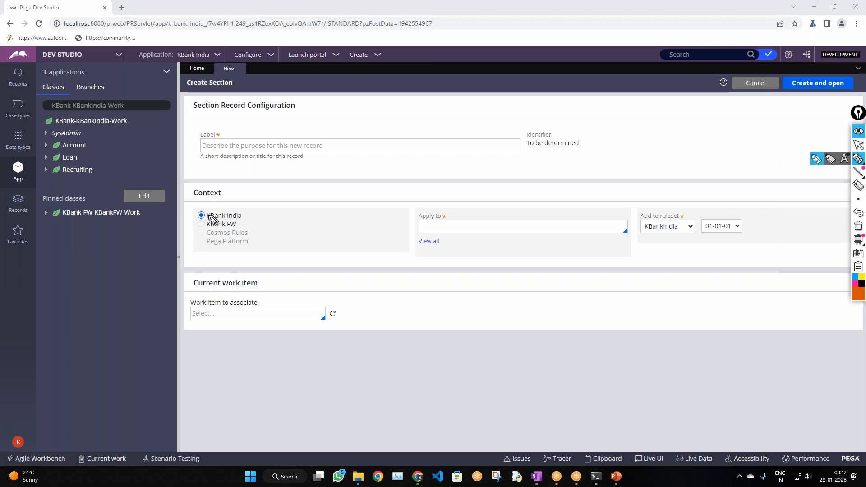
mouse_move(207, 199)
left_mouse_down()
mouse_move(188, 225)
mouse_move(212, 239)
mouse_move(215, 204)
mouse_move(307, 194)
left_mouse_up()
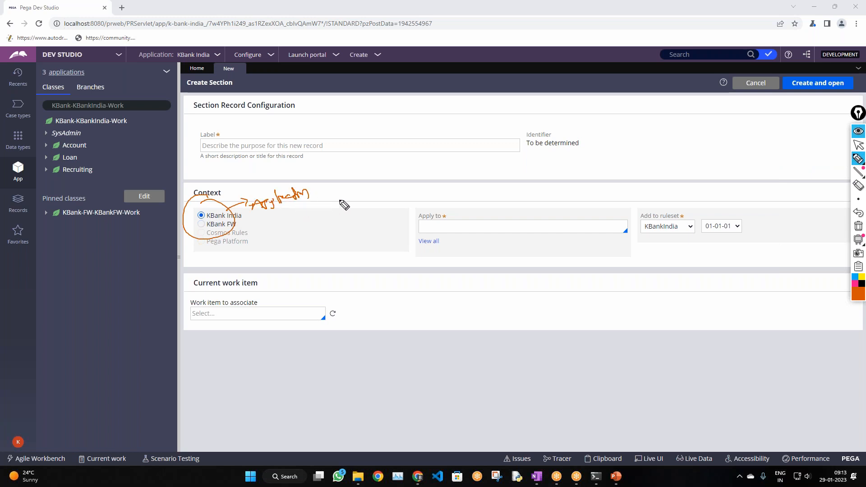
mouse_move(431, 207)
left_mouse_down()
mouse_move(452, 240)
mouse_move(430, 209)
mouse_move(465, 232)
left_mouse_up()
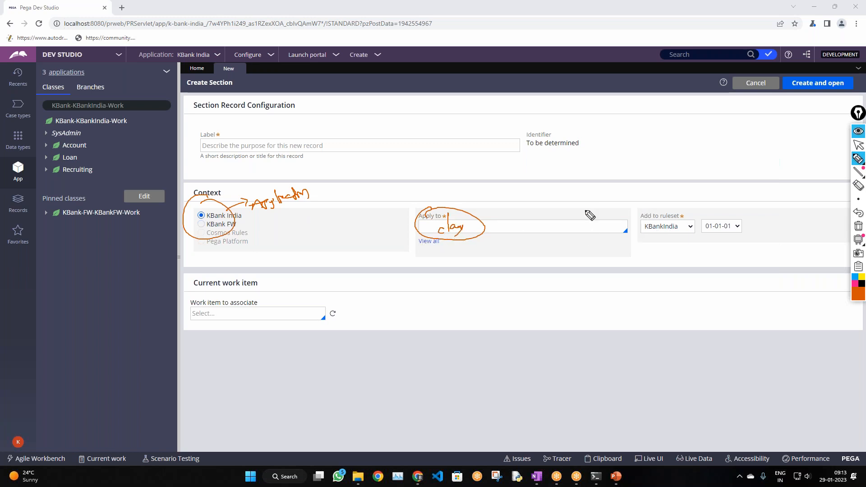
mouse_move(645, 211)
left_mouse_down()
mouse_move(658, 256)
mouse_move(652, 222)
mouse_move(626, 211)
mouse_move(638, 210)
left_mouse_up()
left_click_drag(712, 217, 765, 206)
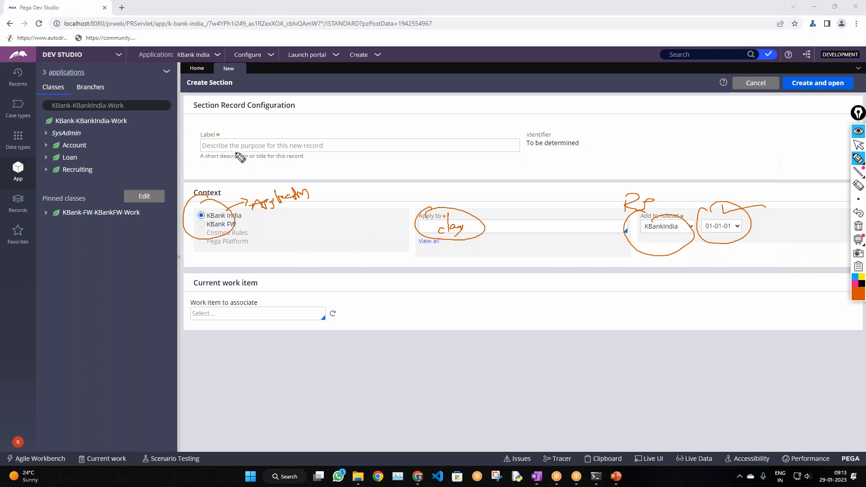
mouse_move(222, 143)
left_mouse_down()
mouse_move(305, 136)
mouse_move(231, 150)
left_mouse_up()
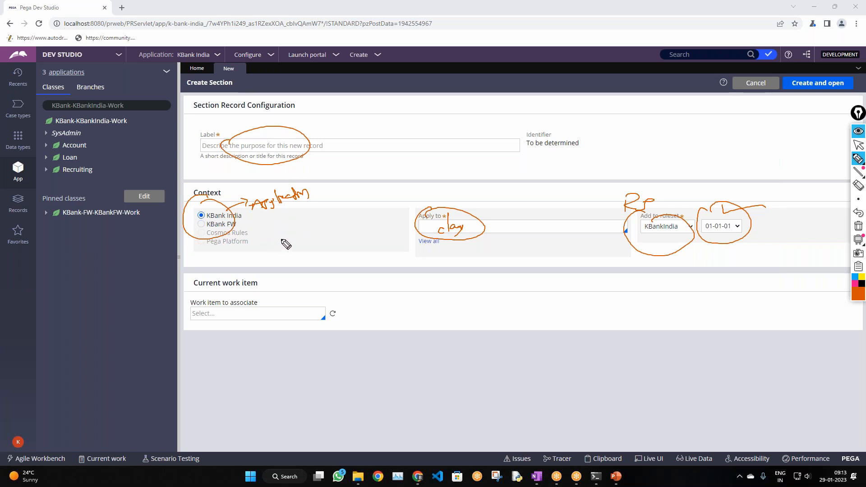
- Handwrite "Rule Resolution" below the context area, add an arrow after it and underline it
mouse_move(298, 270)
left_mouse_down()
mouse_move(289, 264)
mouse_move(294, 275)
mouse_move(315, 270)
left_mouse_up()
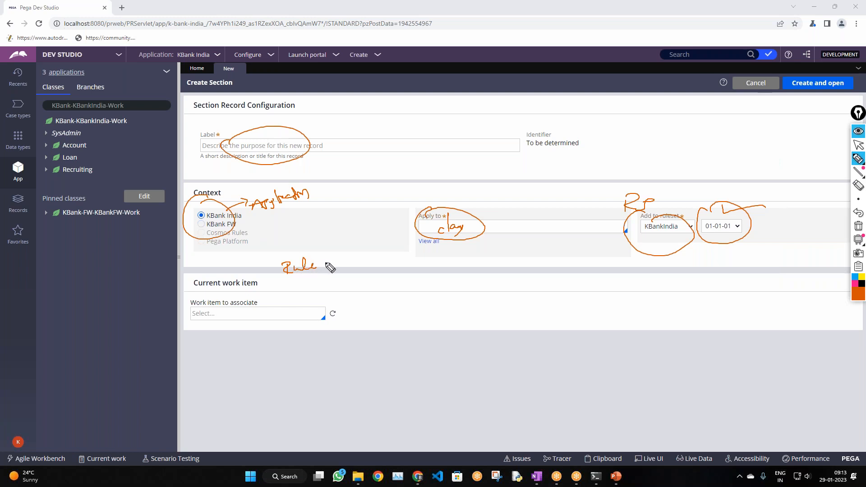
mouse_move(327, 264)
left_mouse_down()
mouse_move(373, 252)
mouse_move(408, 257)
left_mouse_up()
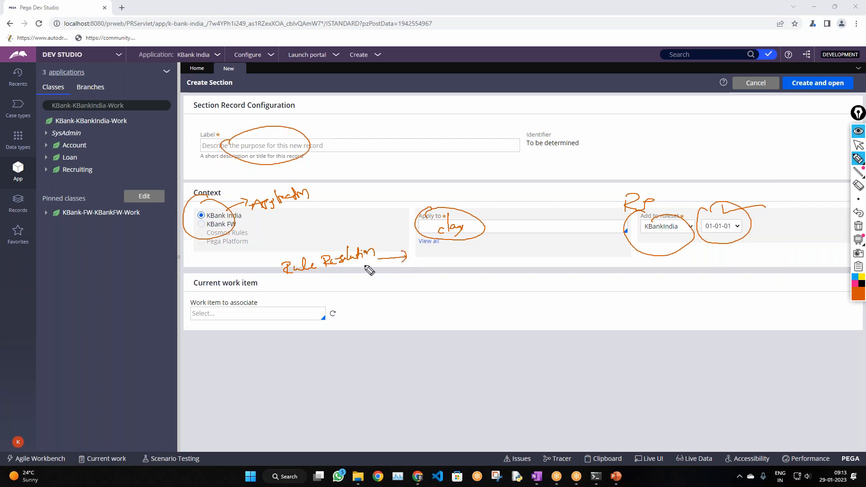
left_click_drag(291, 282, 370, 260)
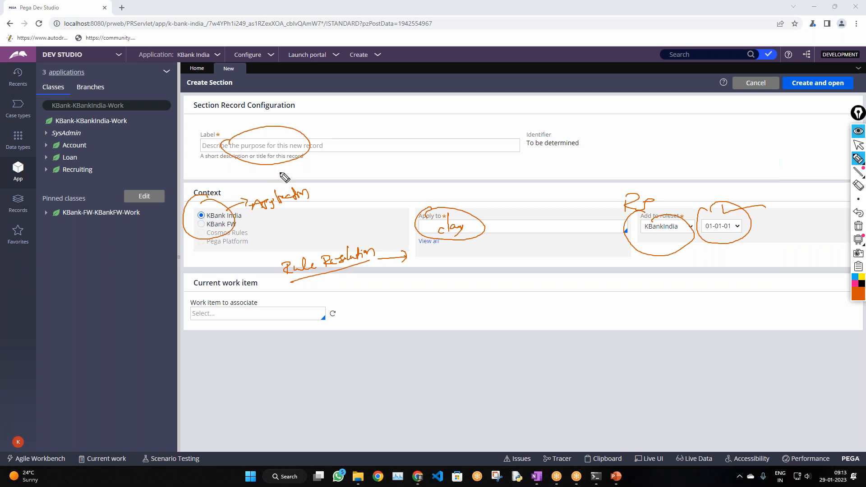
- Sketch a rule resolution example linking Rule A to classes A, B and C, with a ticked A-B-C sequence beside it
left_click_drag(407, 267, 524, 275)
mouse_move(533, 260)
left_mouse_down()
mouse_move(535, 274)
mouse_move(571, 270)
left_mouse_up()
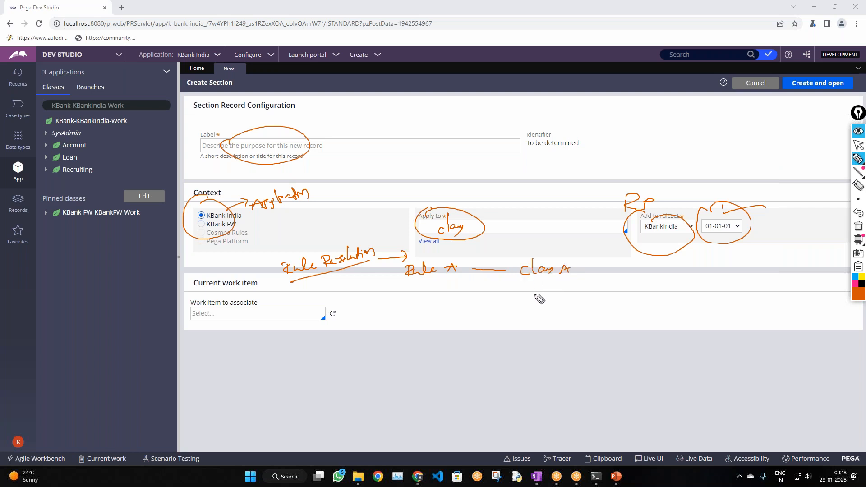
mouse_move(528, 289)
left_mouse_down()
mouse_move(570, 289)
mouse_move(547, 317)
mouse_move(574, 315)
left_mouse_up()
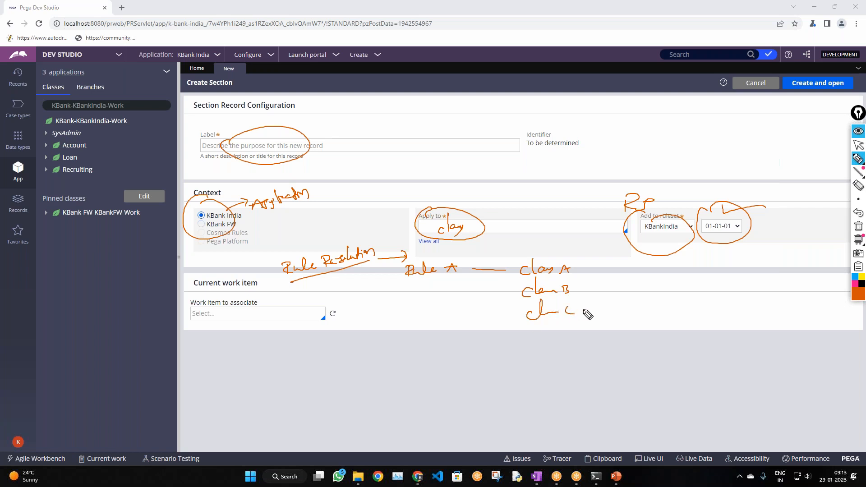
left_click_drag(585, 257, 570, 328)
left_click_drag(619, 295, 741, 279)
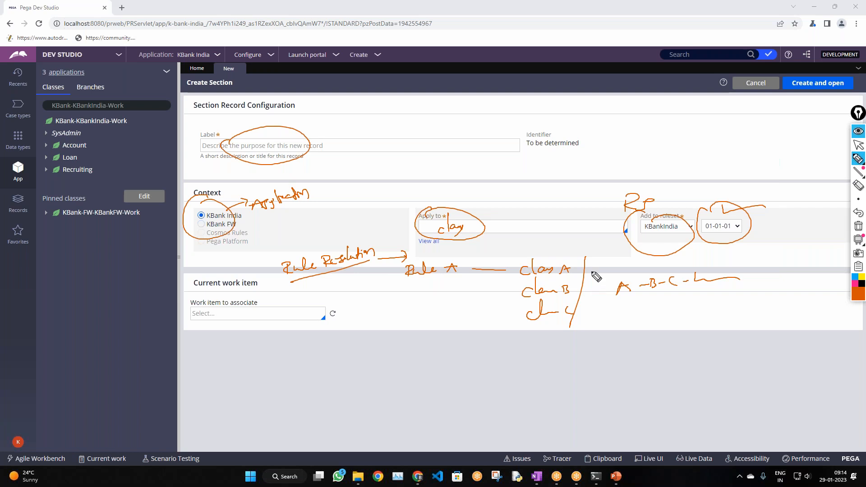
left_click_drag(609, 273, 672, 267)
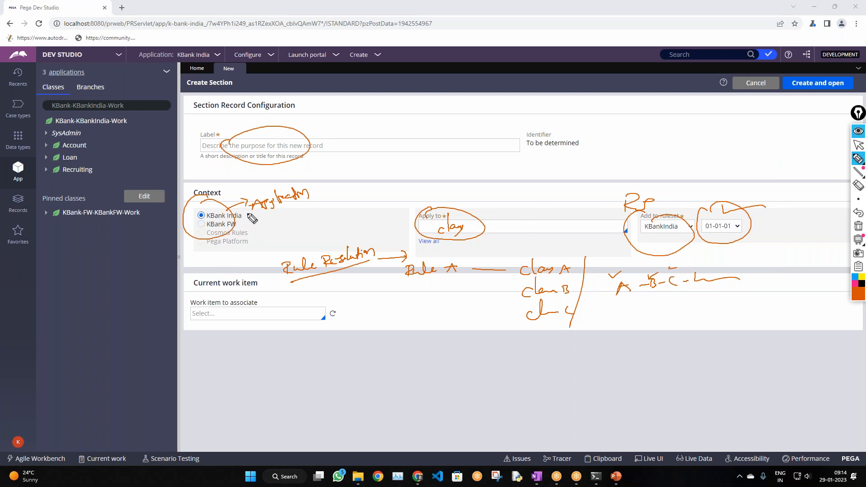
- Tick the KBank India and KBank FW contexts with the pen, and erase all annotations and collapse the drawing tools
mouse_move(248, 213)
left_mouse_down()
mouse_move(258, 208)
mouse_move(251, 222)
left_mouse_up()
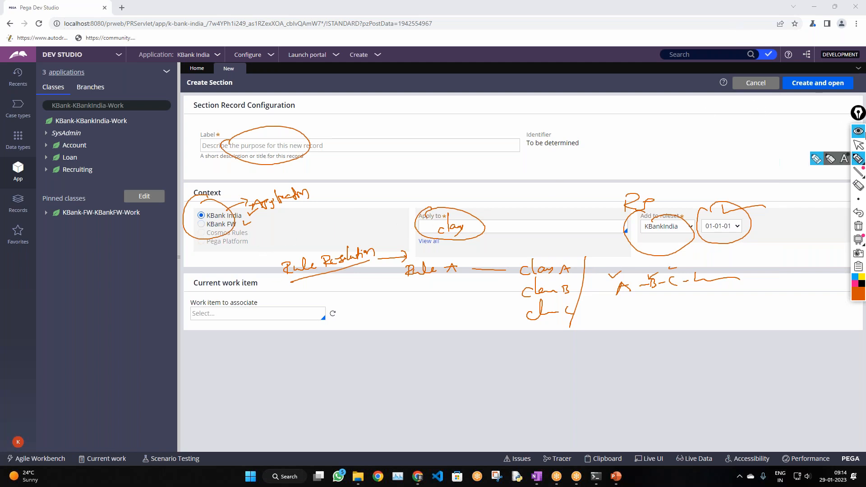
left_click(859, 227)
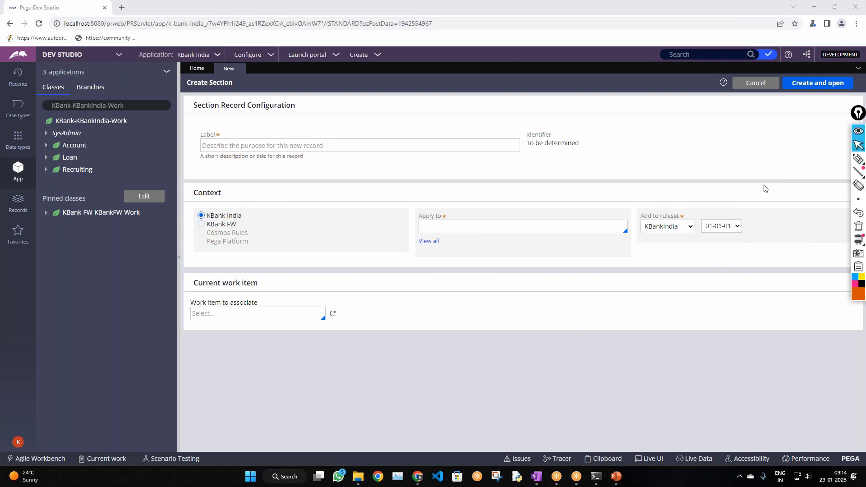
left_click(861, 135)
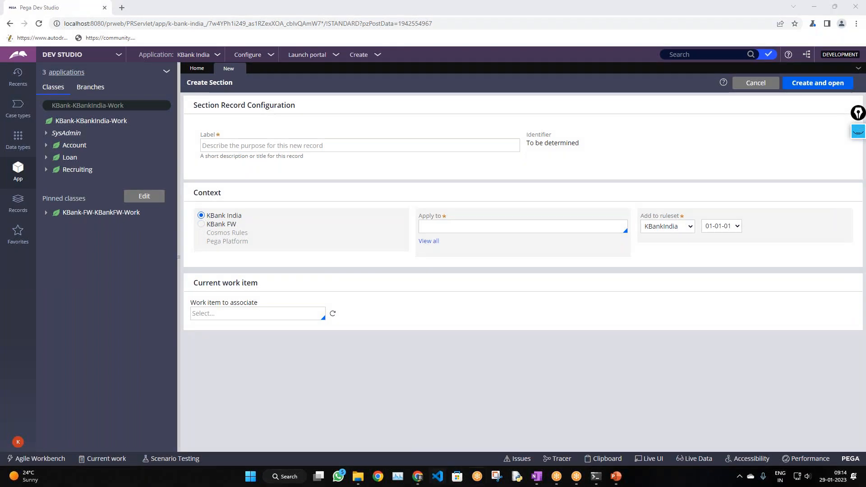
- Switch to PowerPoint to review the "Rules and rule types" slide, and return to Pega Dev Studio
left_click(616, 478)
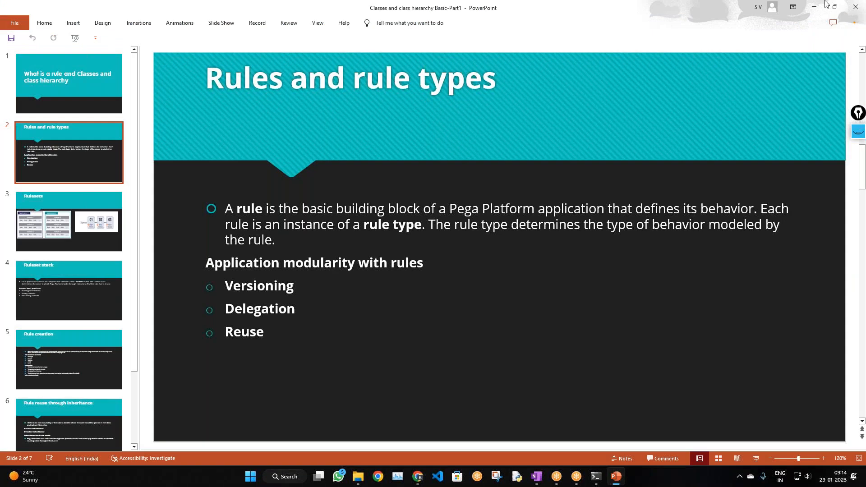
left_click(668, 13)
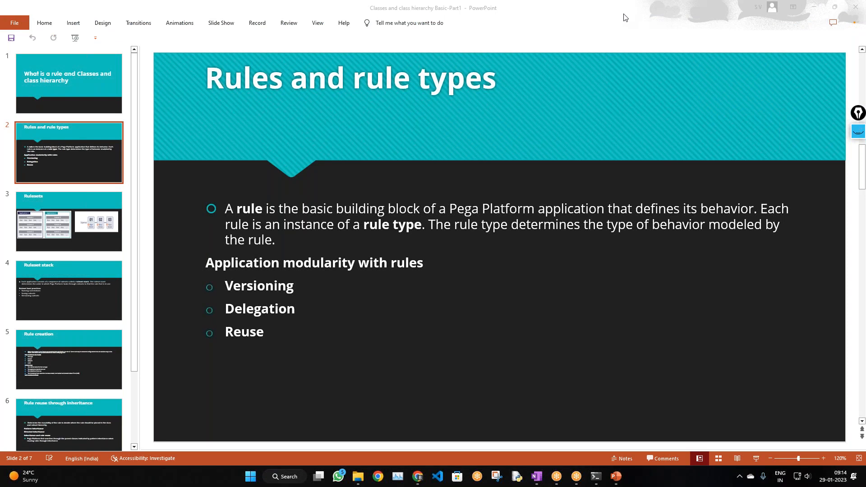
left_click(813, 10)
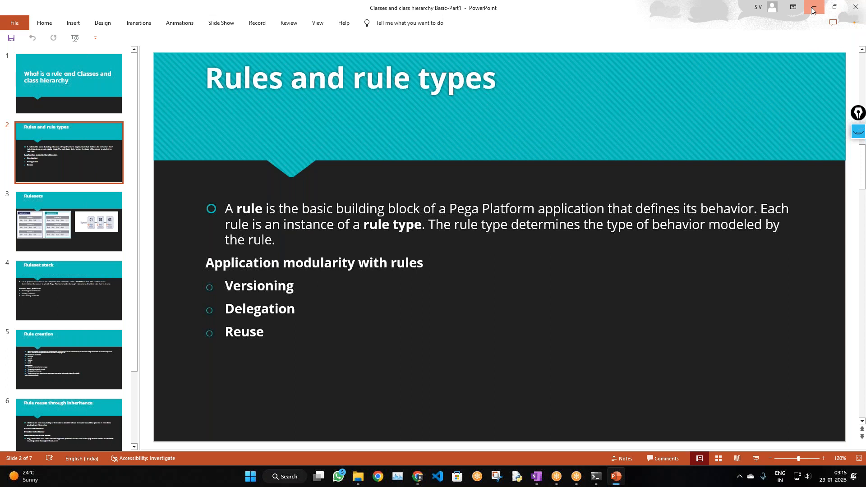
left_click(814, 10)
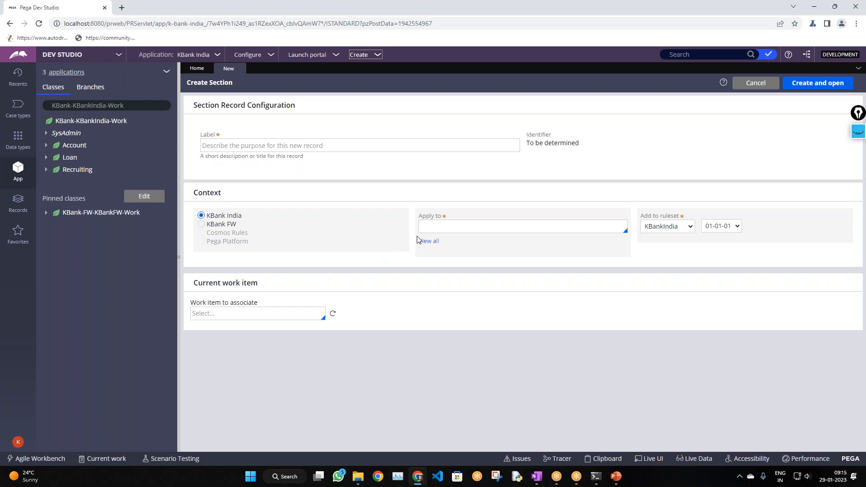
- Expand the pinned class KBank-FW-KBankFW-Work down to its User Interface section rules
left_click(45, 214)
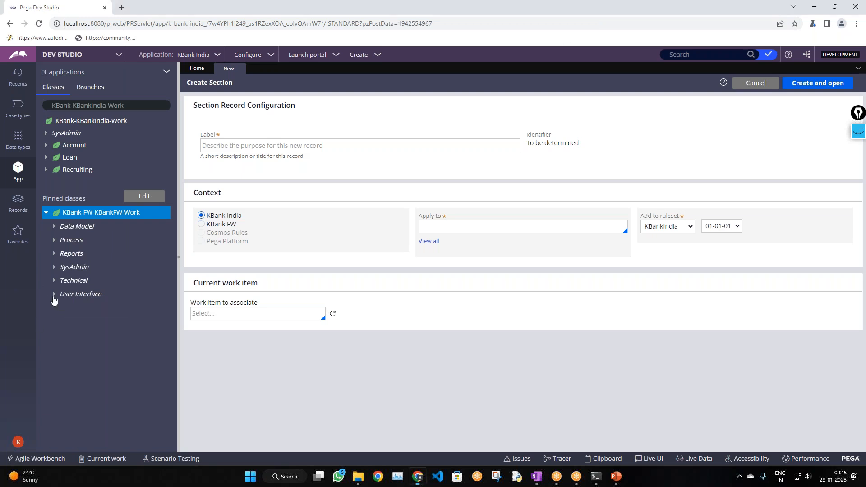
left_click(63, 311)
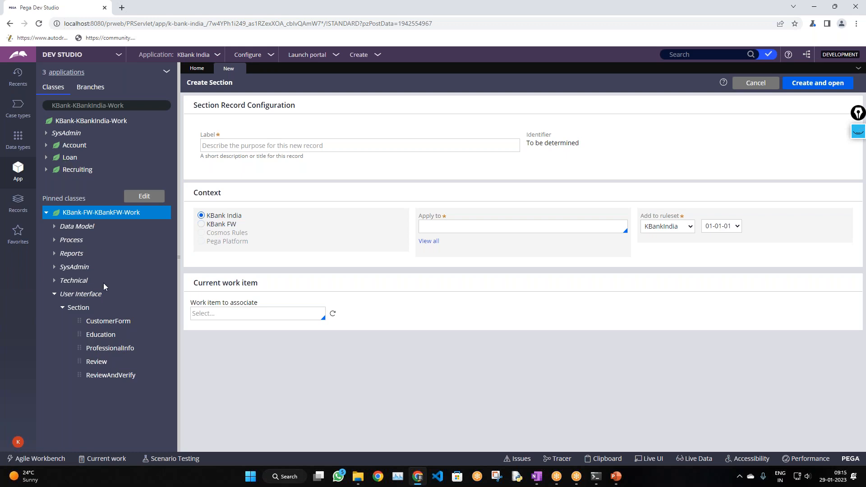
- Circle the framework section rules with the pen and draw arrows from them to the Recruiting and Loan case types
left_click(859, 133)
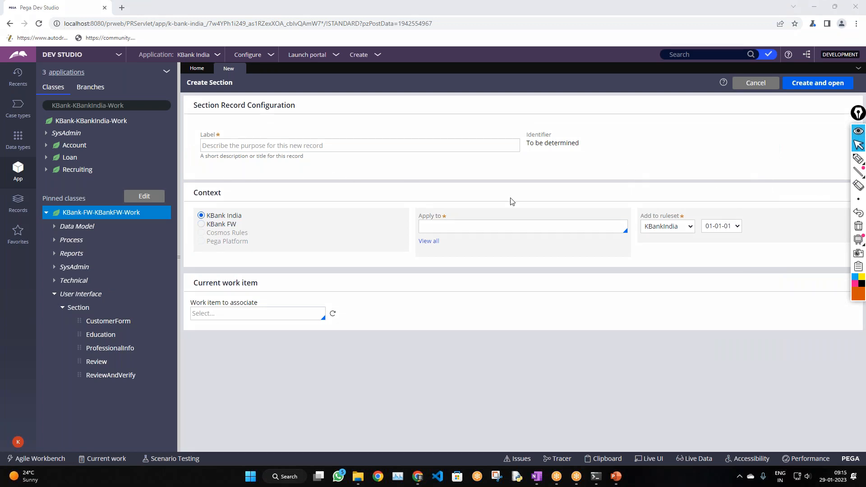
left_click(858, 160)
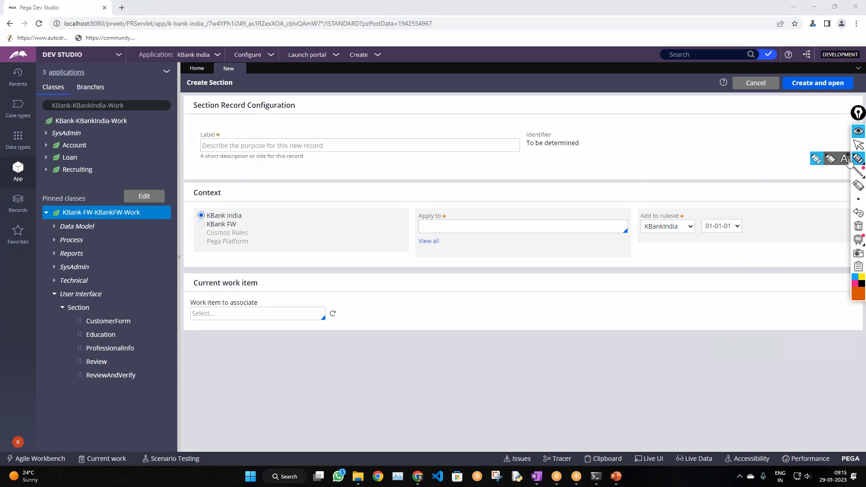
mouse_move(96, 307)
left_mouse_down()
mouse_move(86, 318)
mouse_move(131, 311)
mouse_move(97, 314)
mouse_move(120, 338)
mouse_move(109, 336)
mouse_move(103, 212)
mouse_move(87, 193)
mouse_move(109, 185)
left_mouse_up()
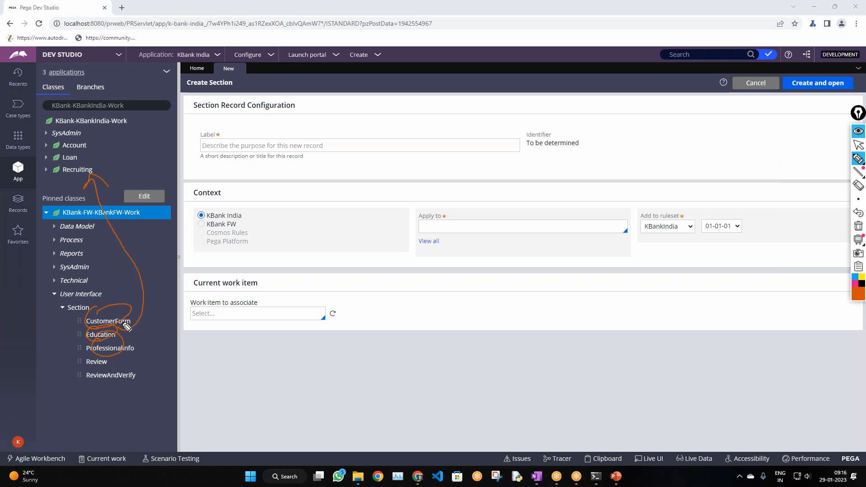
left_click_drag(99, 185, 100, 157)
- Circle KBank-FW-KBankFW-Work, write an underlined "lower layer" note beside it, and erase all annotations
mouse_move(60, 213)
left_mouse_down()
mouse_move(146, 204)
mouse_move(145, 217)
left_mouse_up()
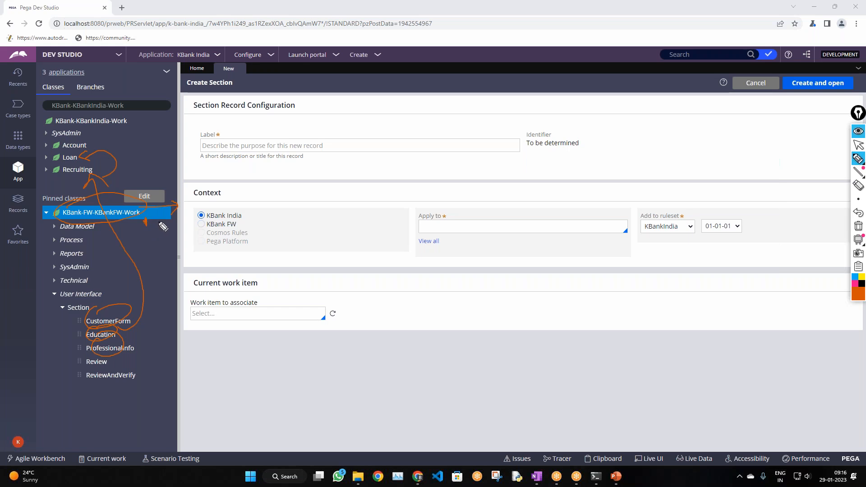
mouse_move(171, 232)
left_mouse_down()
mouse_move(220, 209)
mouse_move(152, 241)
left_mouse_up()
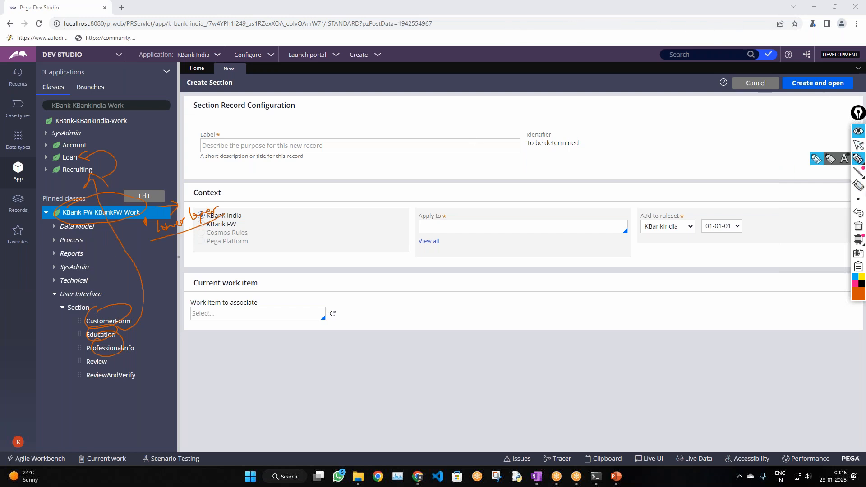
left_click(859, 227)
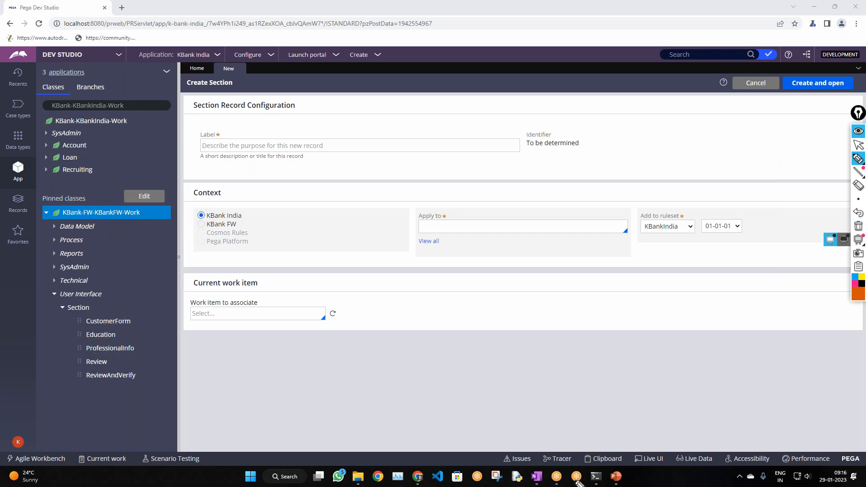
left_click(859, 145)
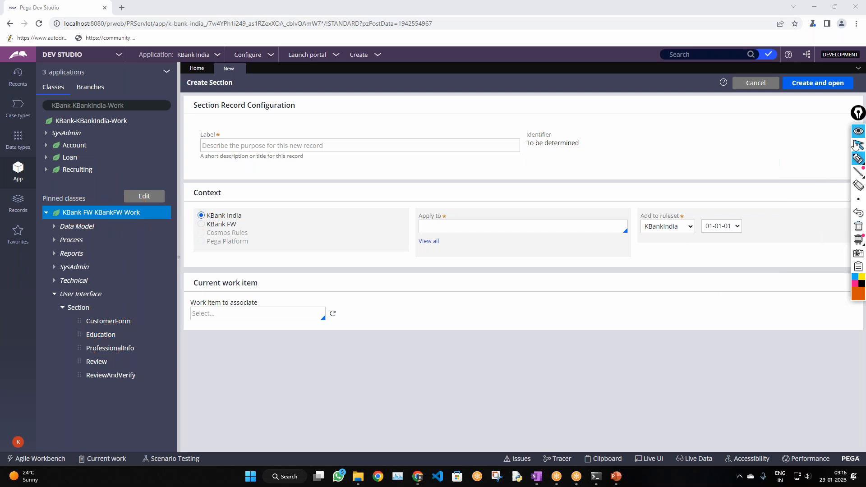
- Revisit the "Rules and rule types" slide in PowerPoint, and check the available KBankIndia ruleset versions back in Pega Dev Studio
left_click(623, 484)
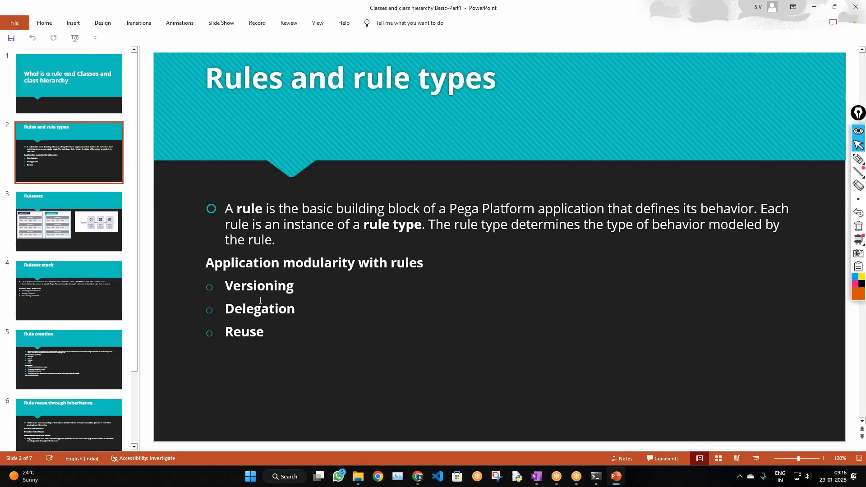
left_click(814, 6)
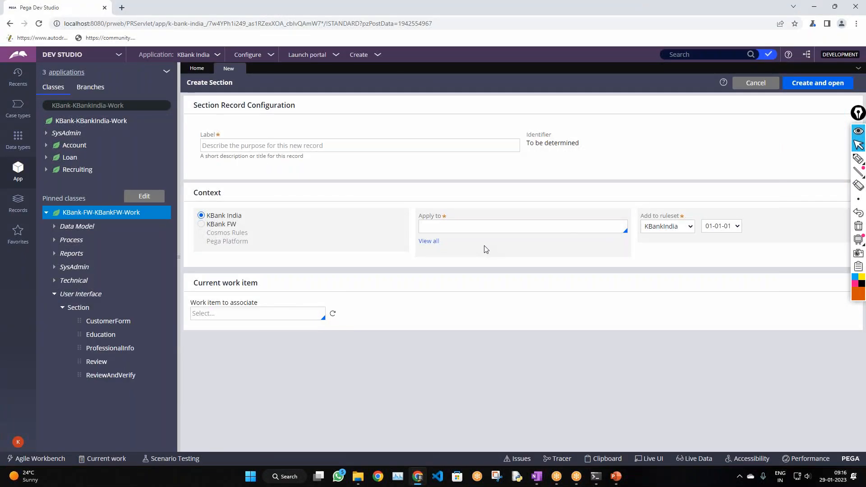
left_click(727, 225)
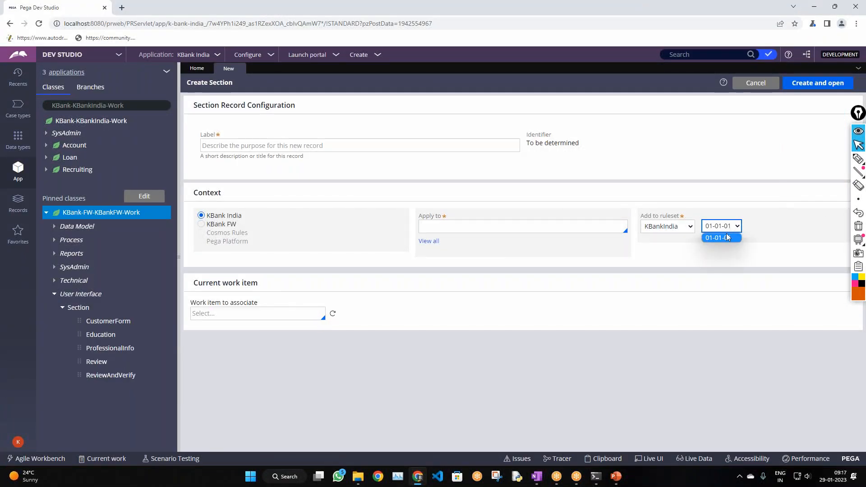
left_click(731, 227)
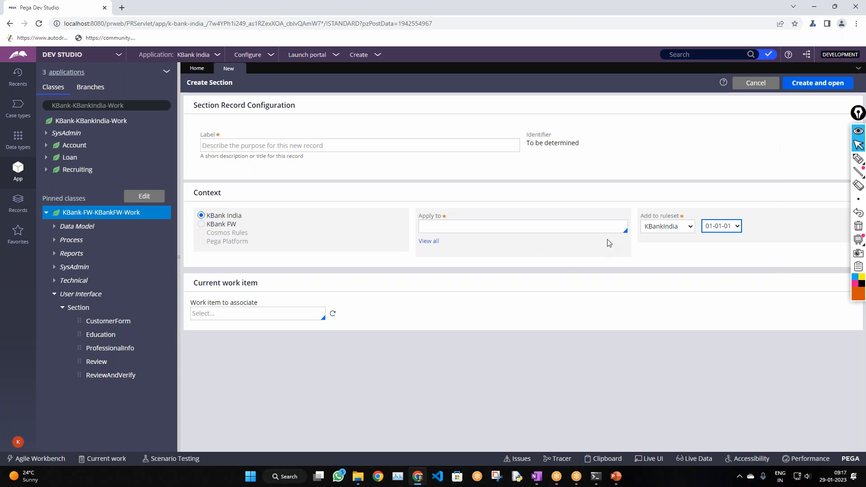
- Circle the KBankIndia ruleset and its 01-01-01 version with the pen
left_click(858, 158)
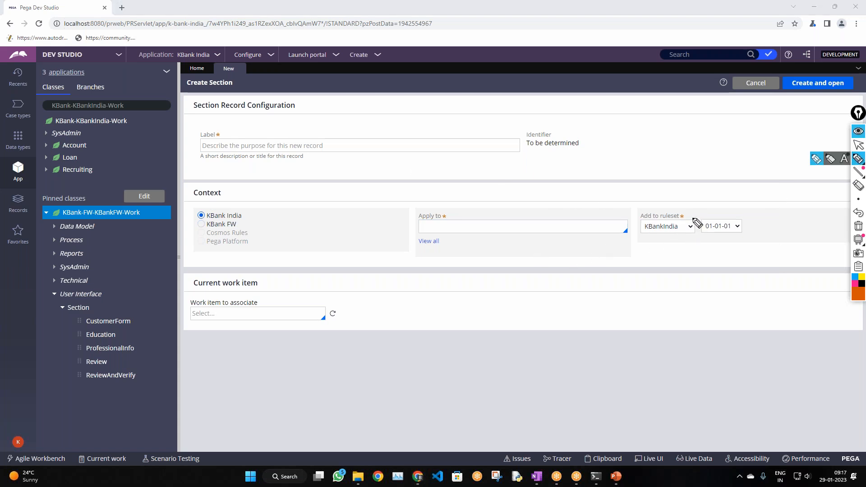
left_click_drag(697, 225, 716, 223)
left_click_drag(648, 222, 621, 210)
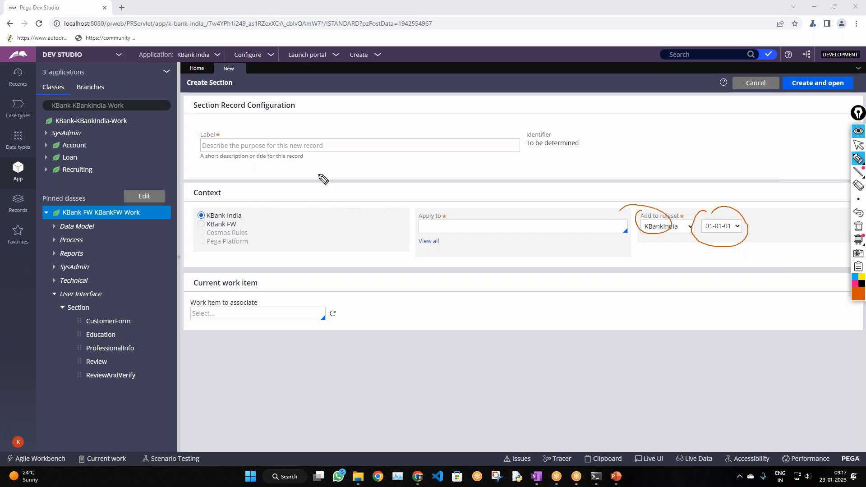
- Write "Rule A" over the Label field and "X-X-Work" over Apply to, and mark the application context and ruleset version with the pen
mouse_move(219, 144)
left_mouse_down()
mouse_move(222, 153)
mouse_move(270, 145)
mouse_move(270, 160)
left_mouse_up()
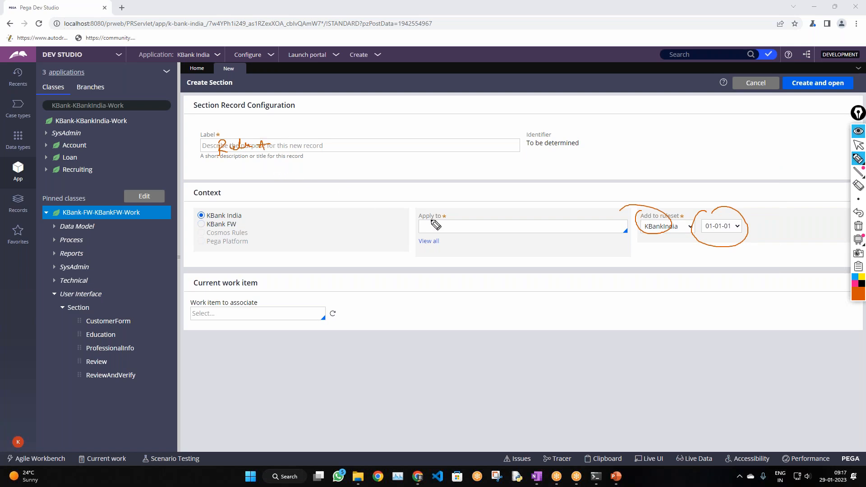
mouse_move(434, 221)
left_mouse_down()
mouse_move(420, 237)
mouse_move(445, 227)
mouse_move(508, 232)
left_mouse_up()
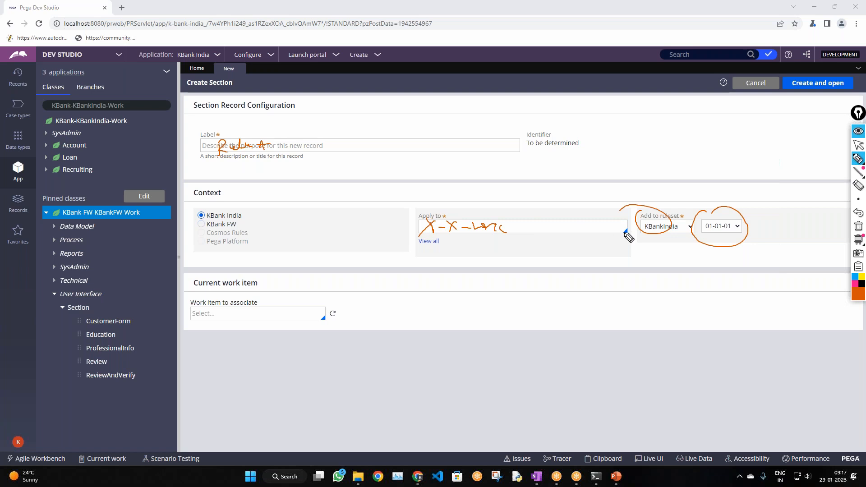
left_click_drag(239, 221, 262, 215)
left_click_drag(715, 237, 726, 236)
- Draw an arrow under Apply to and write "DEV | QA | UAT | PROD" with a ticked box under each stage and a line back to DEV
mouse_move(470, 254)
left_mouse_down()
mouse_move(507, 253)
mouse_move(499, 260)
left_mouse_up()
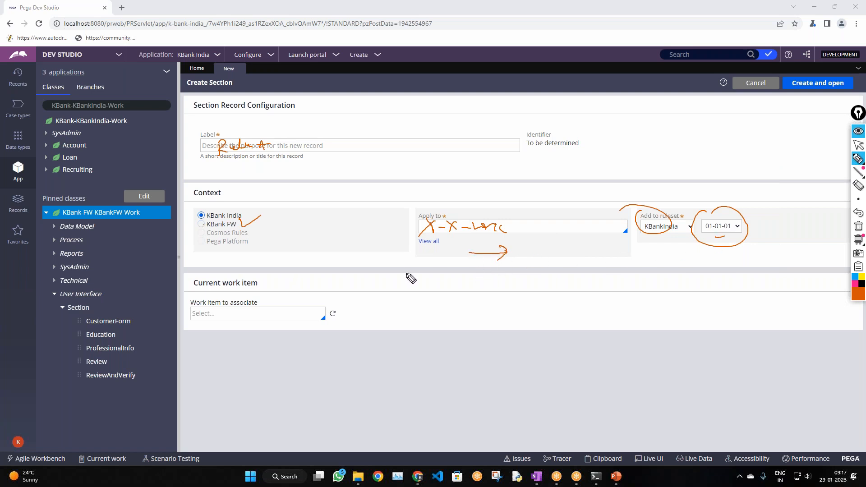
mouse_move(415, 267)
left_mouse_down()
mouse_move(453, 268)
mouse_move(469, 279)
mouse_move(511, 265)
mouse_move(518, 274)
mouse_move(533, 269)
mouse_move(537, 289)
mouse_move(560, 270)
mouse_move(580, 279)
mouse_move(600, 266)
left_mouse_up()
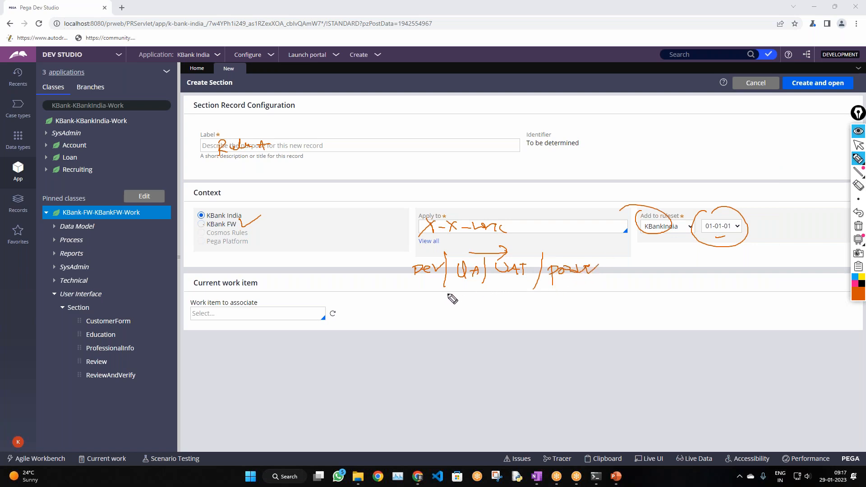
mouse_move(414, 287)
left_mouse_down()
mouse_move(426, 280)
mouse_move(417, 295)
mouse_move(457, 296)
mouse_move(464, 285)
mouse_move(460, 293)
mouse_move(470, 285)
mouse_move(496, 295)
mouse_move(514, 282)
mouse_move(510, 293)
left_mouse_up()
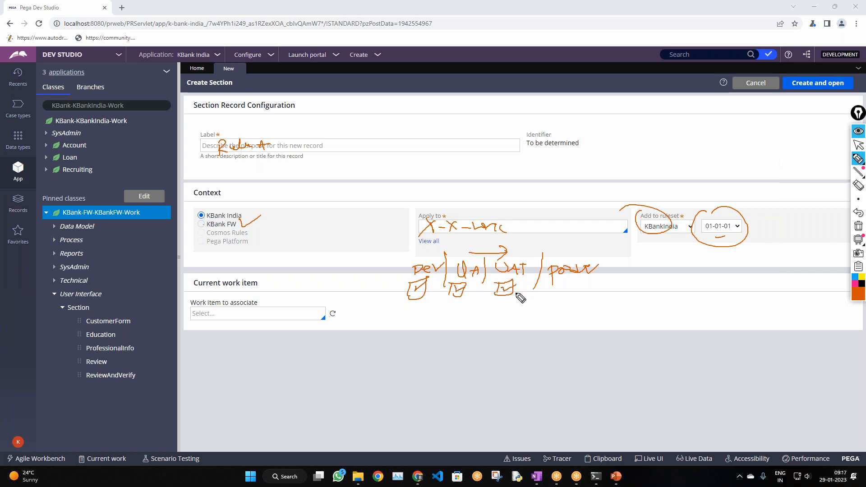
mouse_move(564, 289)
left_mouse_down()
mouse_move(582, 287)
mouse_move(575, 296)
left_mouse_up()
mouse_move(427, 300)
left_mouse_down()
mouse_move(452, 311)
mouse_move(498, 306)
left_mouse_up()
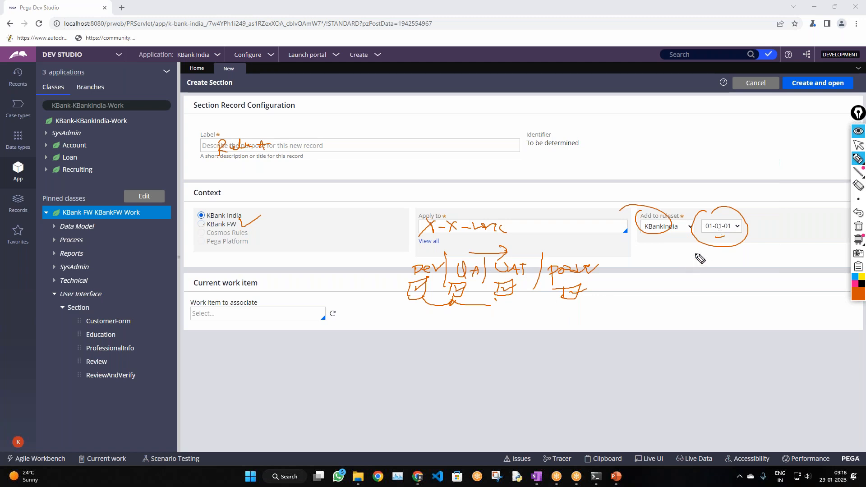
- Write a circled "lock" note linked to version 01-01-01, and an underlined "01-01-02" below that version
mouse_move(737, 235)
left_mouse_down()
mouse_move(798, 239)
mouse_move(759, 244)
mouse_move(786, 255)
mouse_move(797, 228)
left_mouse_up()
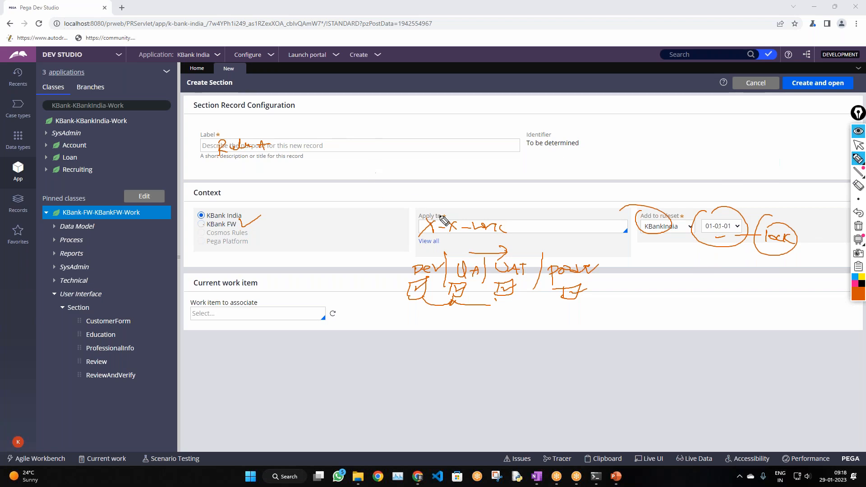
left_click_drag(696, 262, 750, 256)
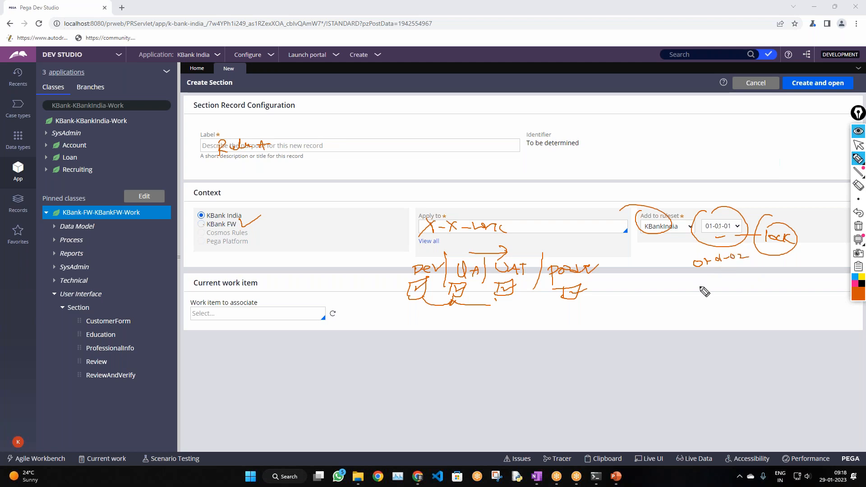
left_click_drag(743, 224, 772, 215)
mouse_move(690, 274)
left_mouse_down()
mouse_move(754, 268)
mouse_move(755, 255)
left_mouse_up()
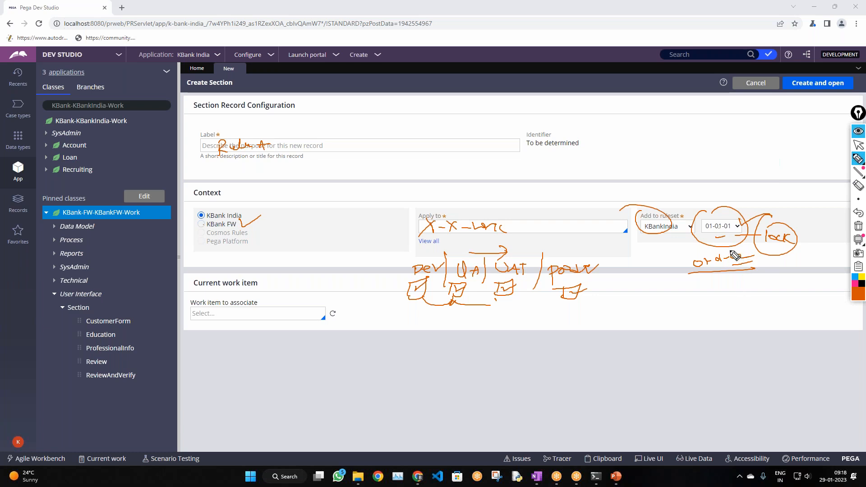
- Erase all pen annotations and collapse the annotation tools
mouse_move(862, 163)
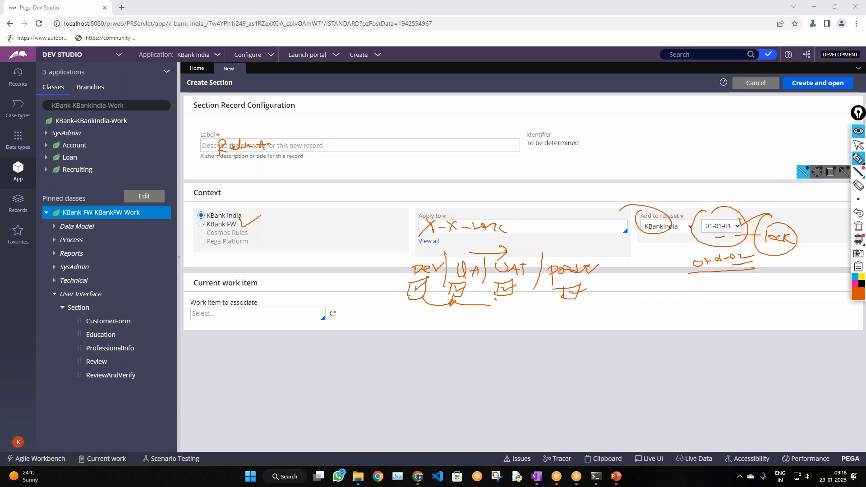
left_click(859, 226)
left_click(860, 146)
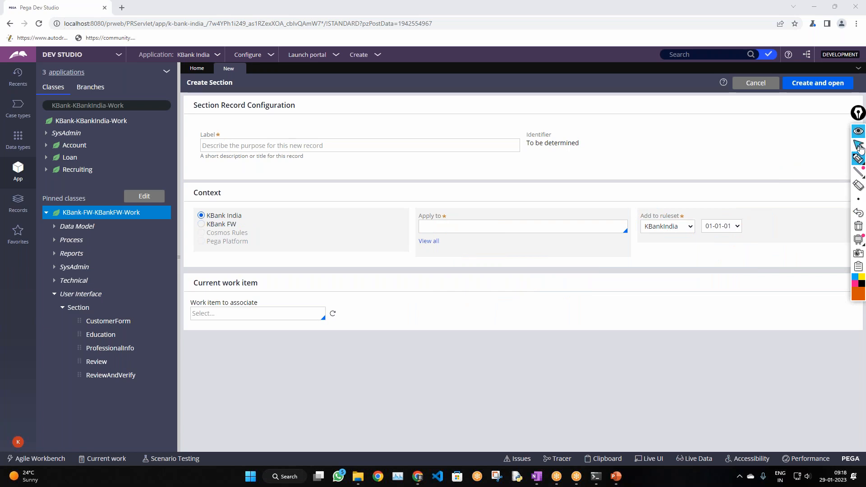
left_click(859, 135)
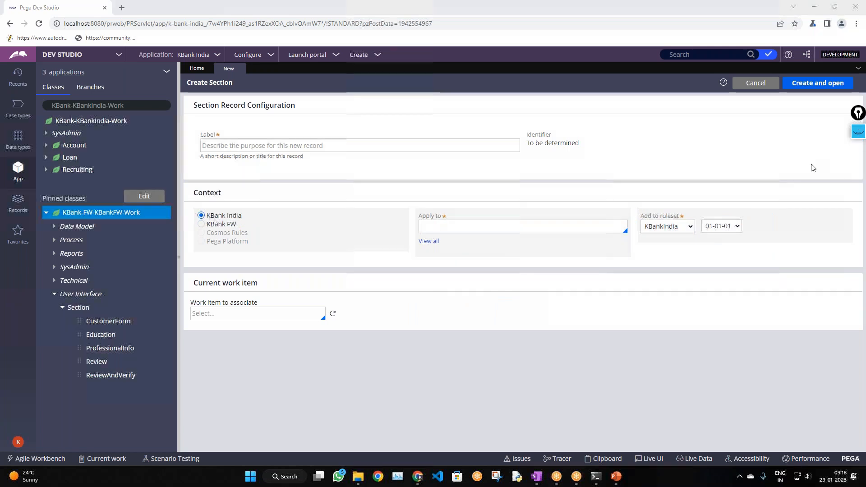
- Revisit the "Rules and rule types" slide in PowerPoint, and check the actions available for the CustomerForm section in Pega Dev Studio
left_click(617, 477)
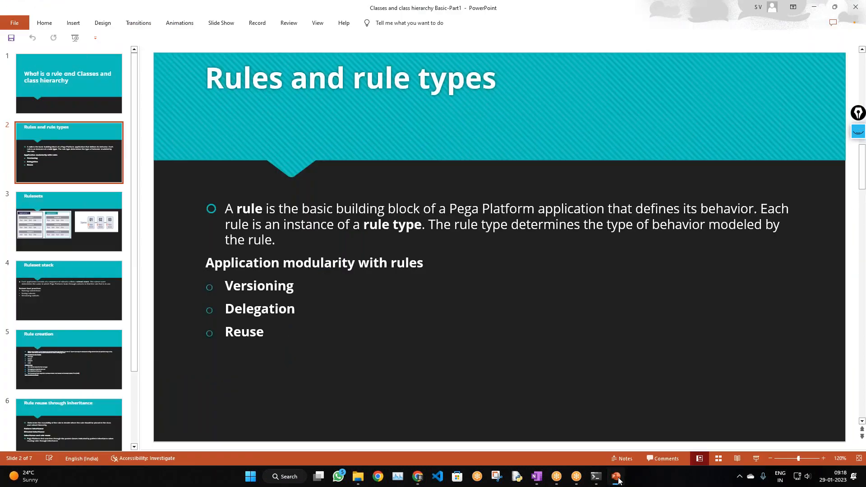
left_click(619, 479)
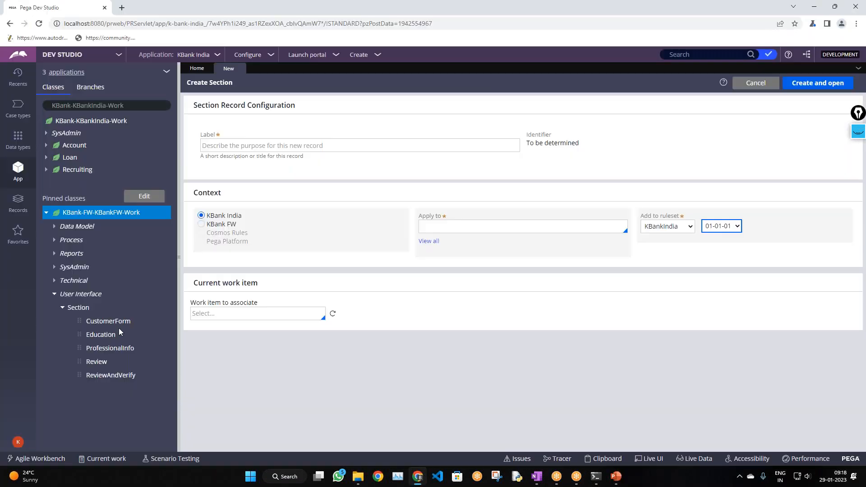
left_click(111, 321)
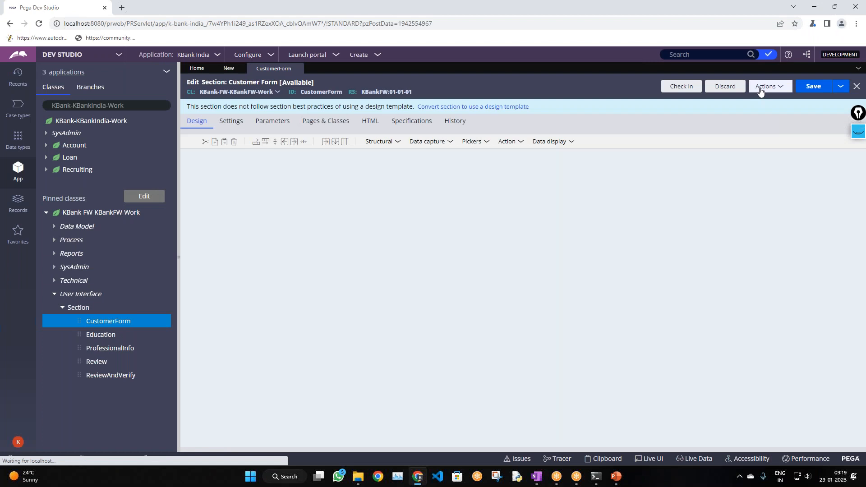
left_click(762, 87)
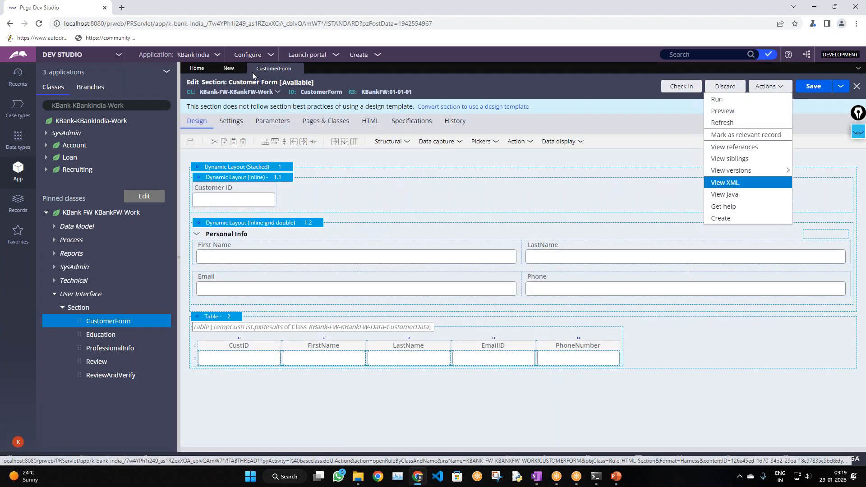
left_click(298, 69)
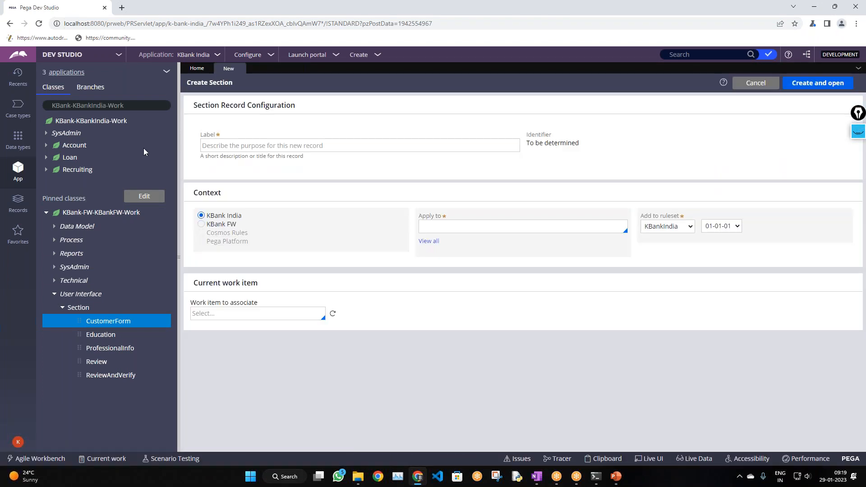
- Open the Customer Data data type to examine its Delegate action and its stored records
left_click(18, 137)
left_click(17, 170)
left_click(13, 146)
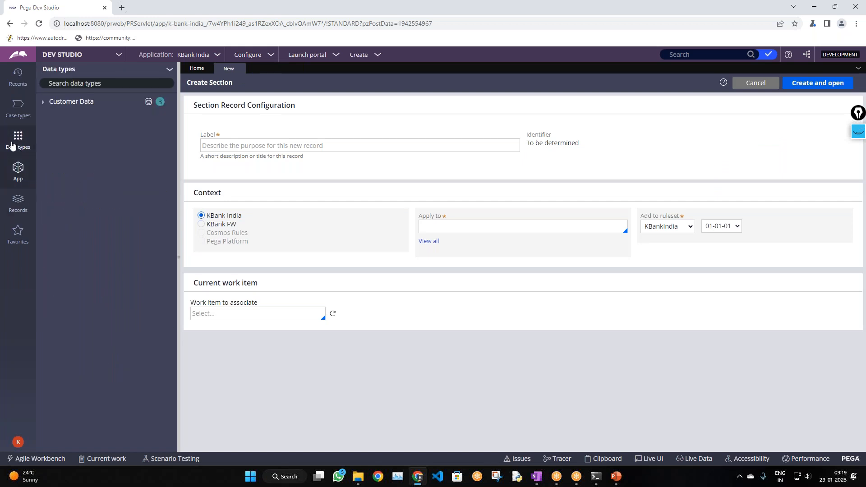
left_click(59, 102)
left_click(5, 172)
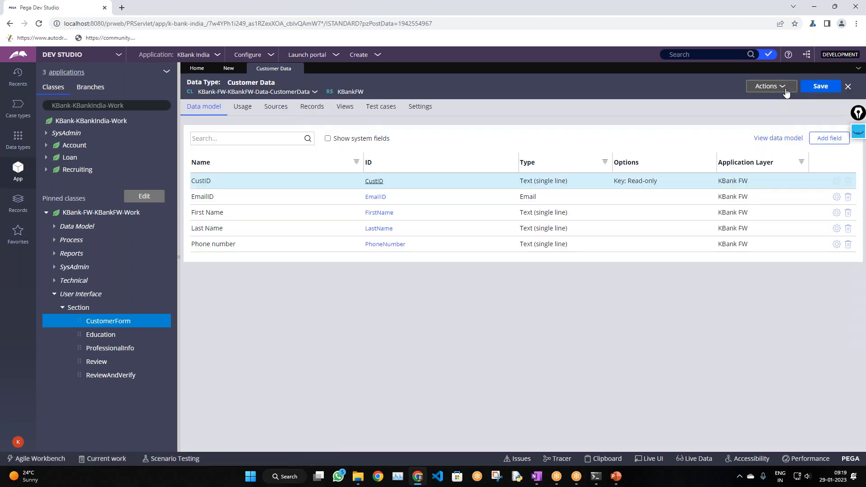
left_click(772, 89)
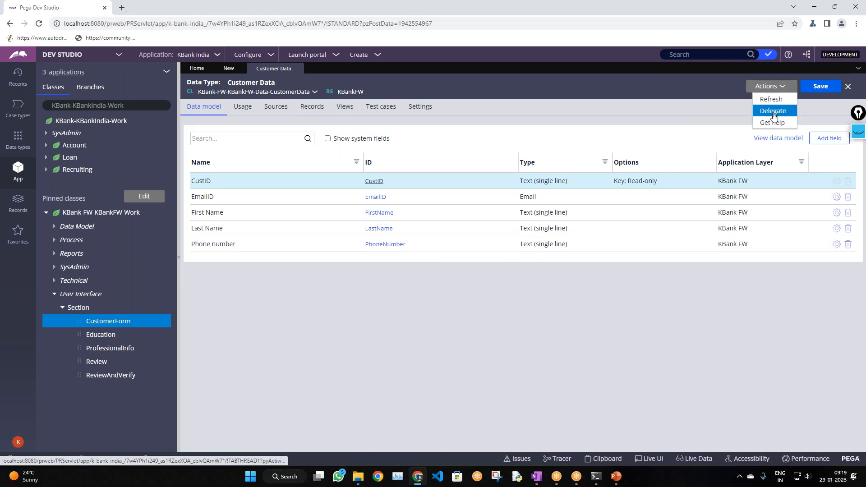
left_click(305, 110)
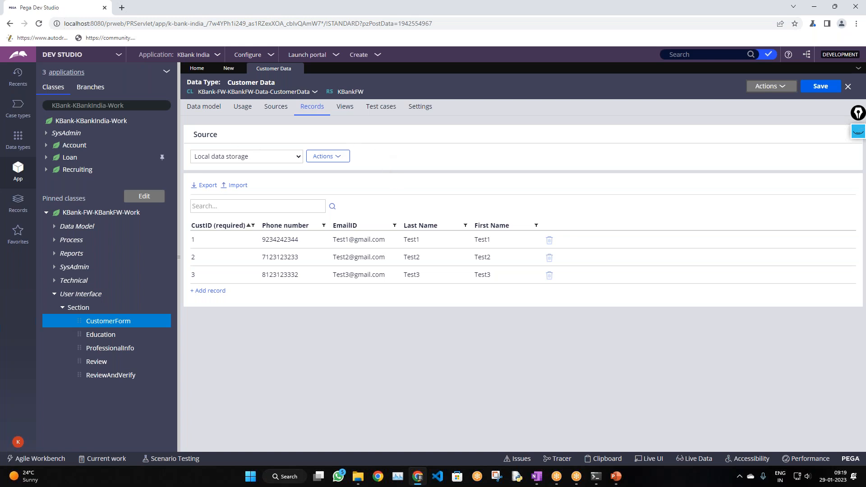
- Launch the KBank India user portal and open its Dashboard
mouse_move(315, 56)
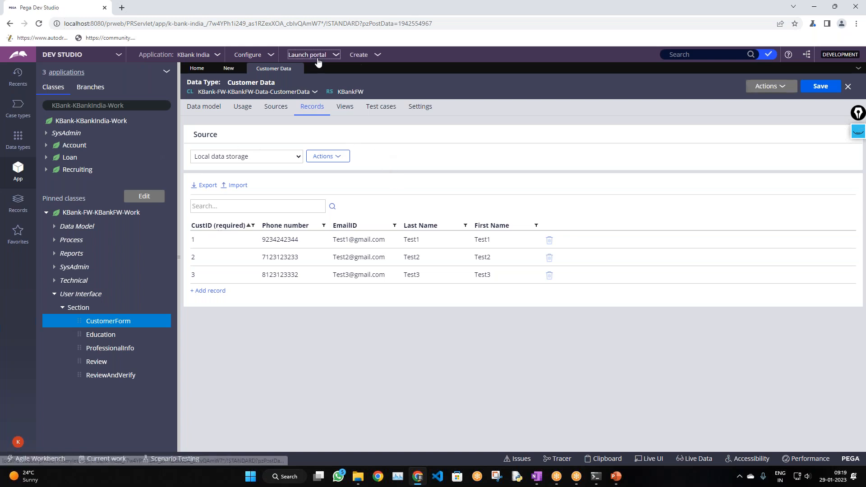
left_click(321, 66)
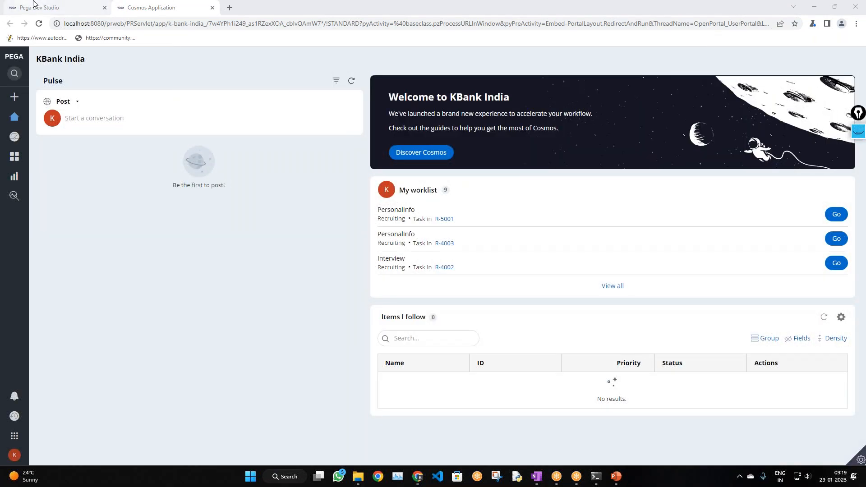
mouse_move(11, 137)
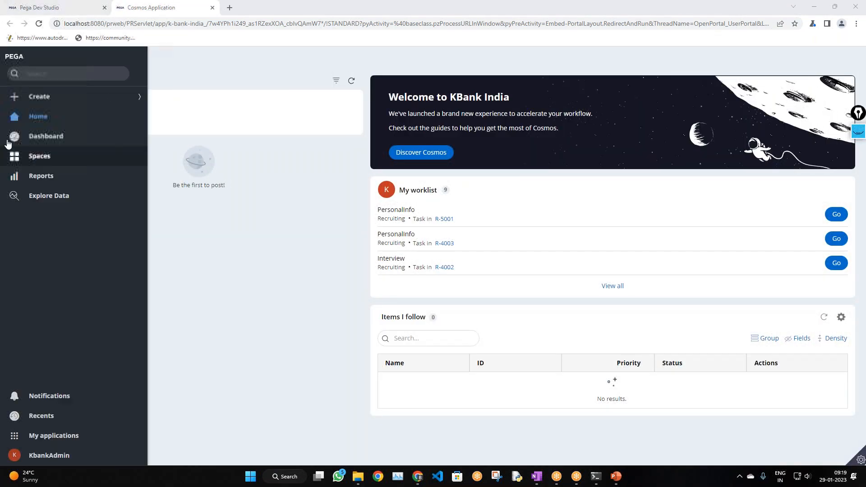
left_click(56, 137)
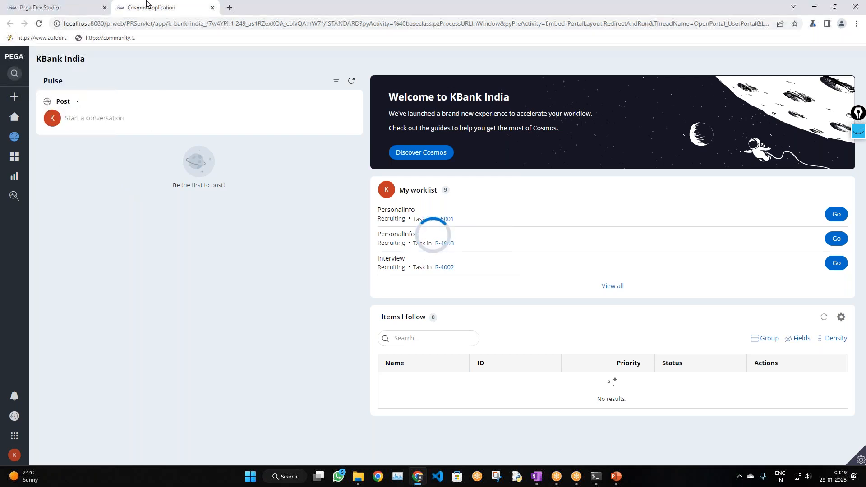
- Return to Dev Studio and find the Delegate action for the Customer Data data type again
left_click(49, 7)
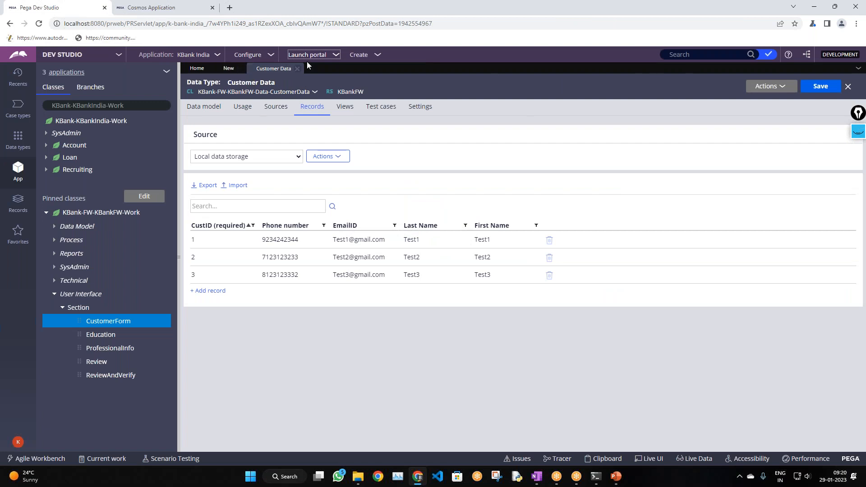
left_click(228, 68)
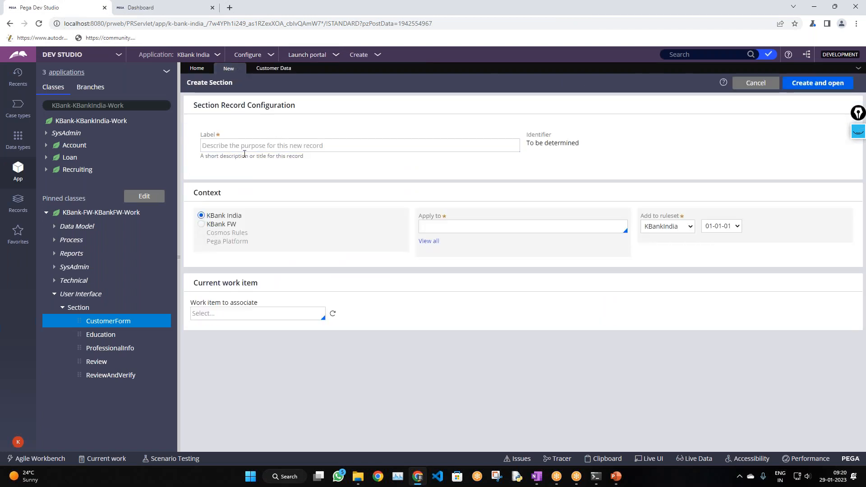
left_click(274, 68)
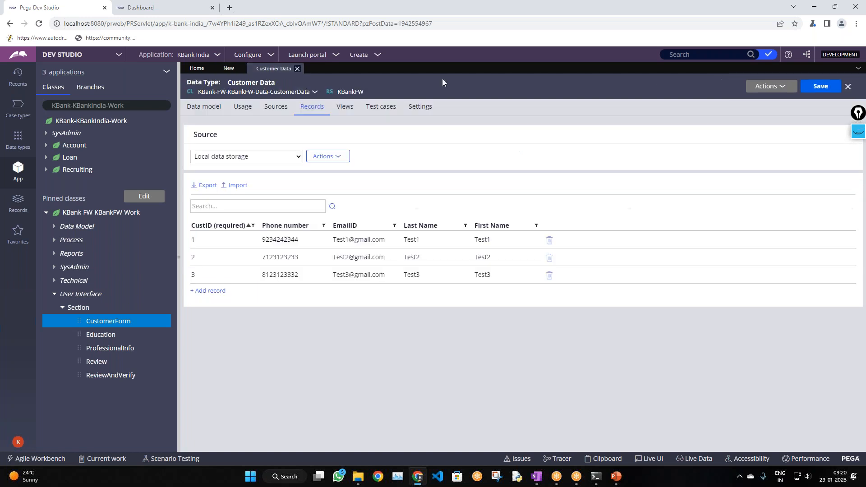
left_click(772, 85)
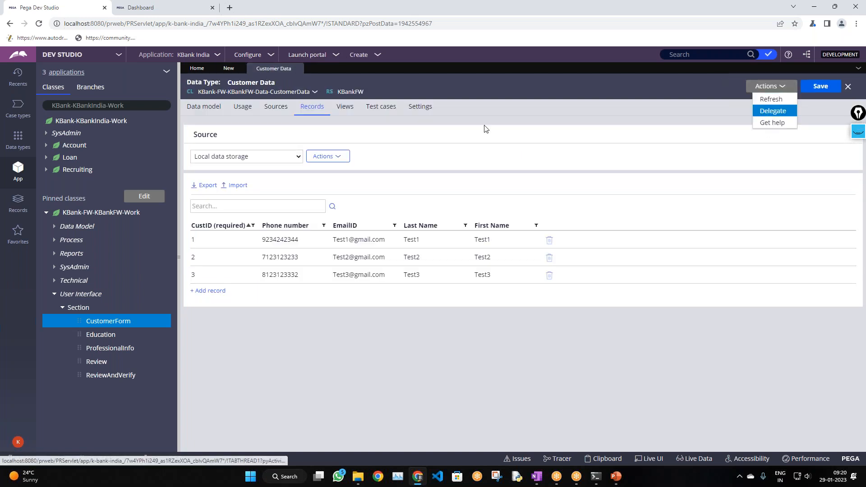
- Examine the user portal's navigation options on the Dashboard, and view the Customer Data data model back in Dev Studio
left_click(144, 7)
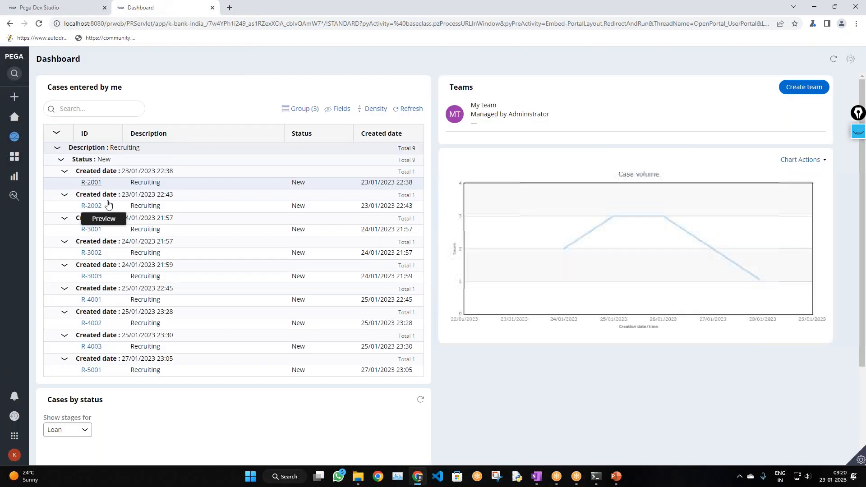
mouse_move(53, 135)
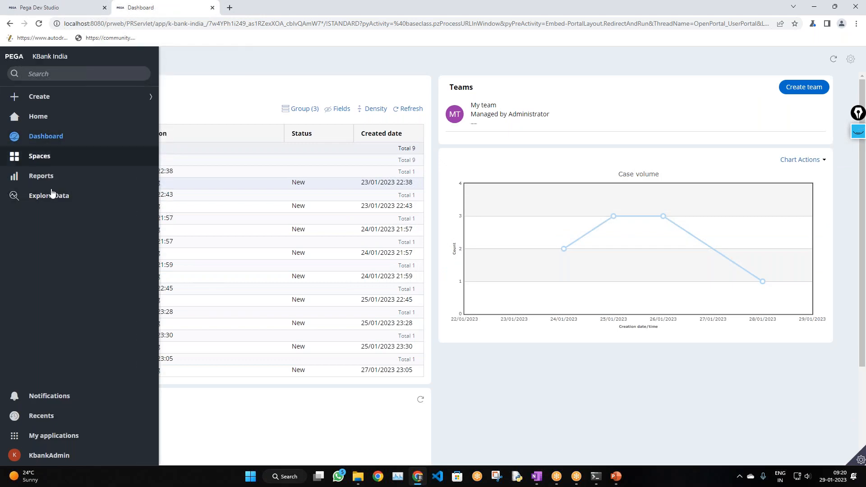
left_click(41, 5)
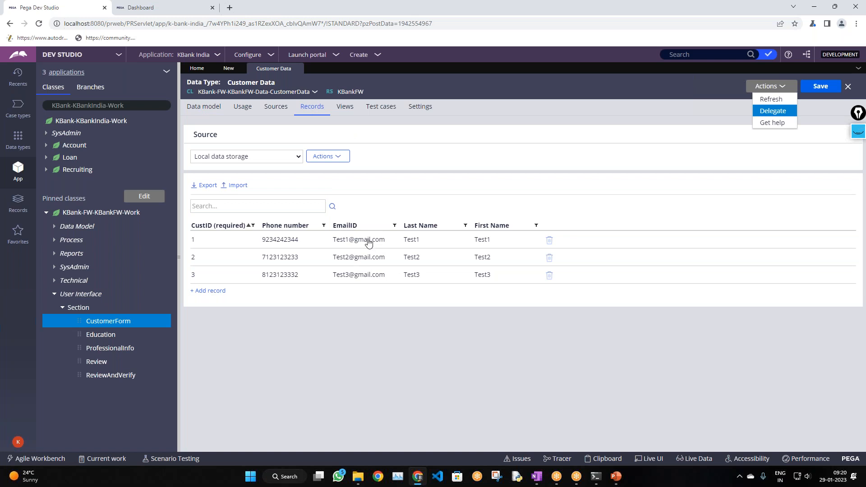
left_click(213, 113)
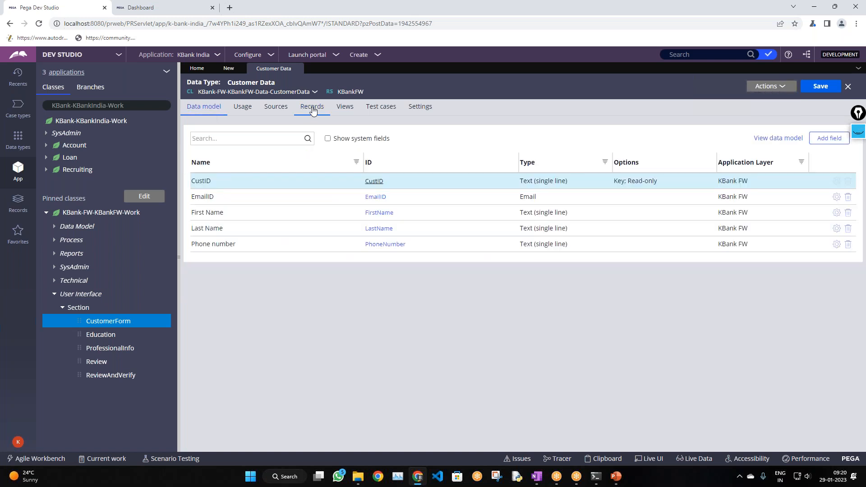
- View the stored records of the Customer Data data type and compare them with the user portal's Dashboard
left_click(328, 113)
left_click(215, 108)
left_click(311, 109)
left_click(153, 7)
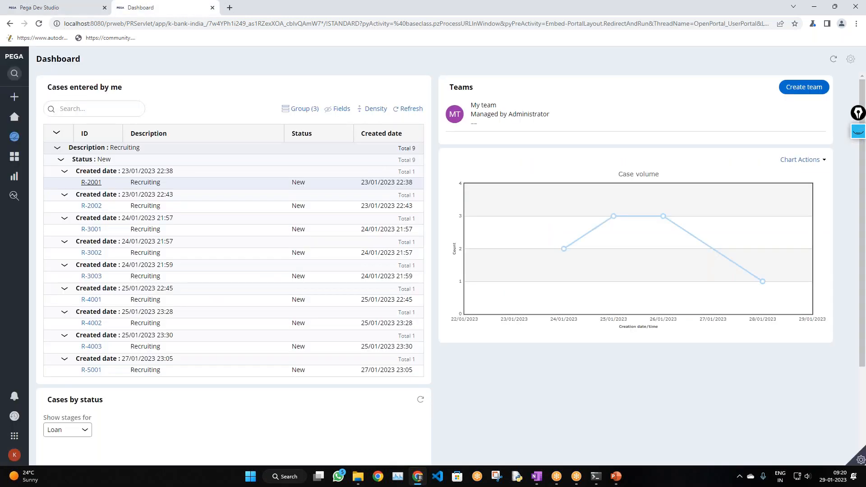
left_click(66, 6)
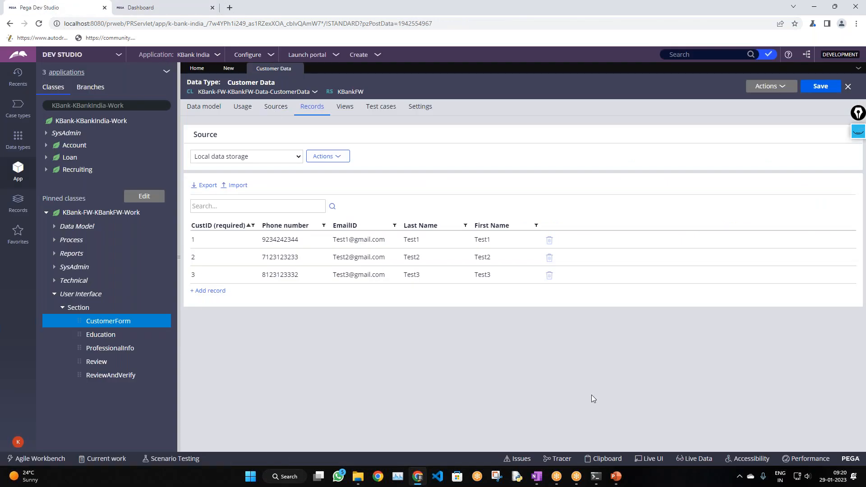
- Switch to the PowerPoint presentation and show the Rulesets slide
left_click(618, 478)
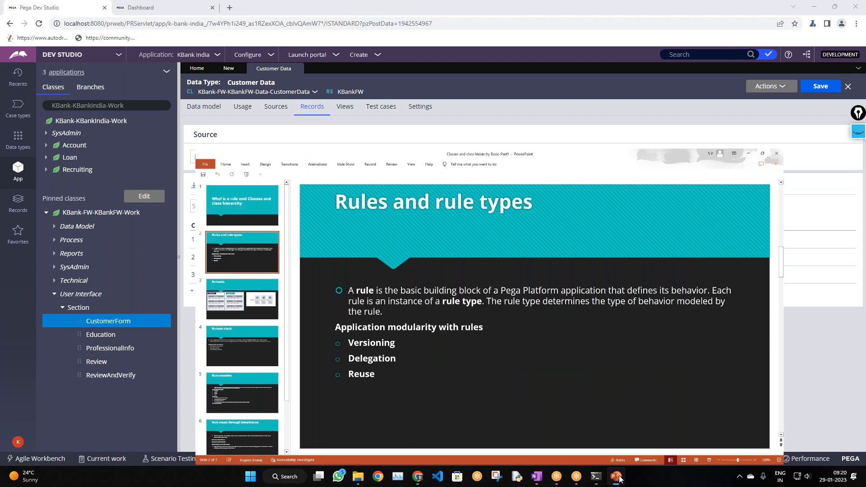
key("Down")
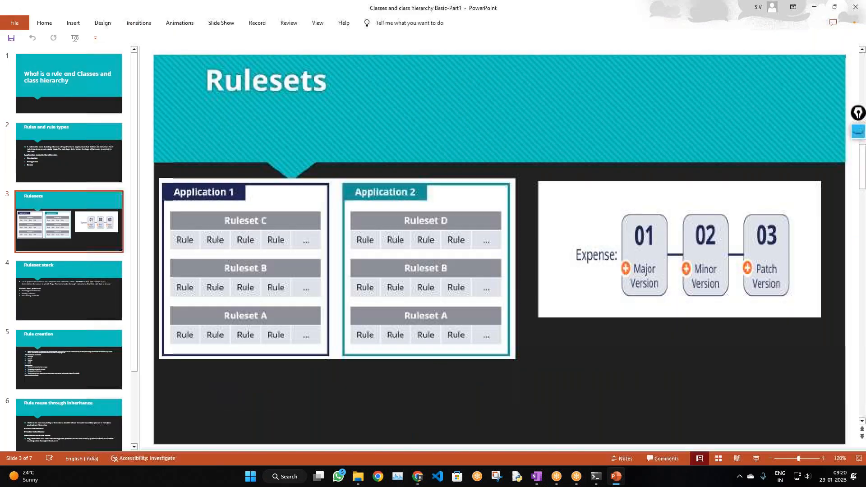
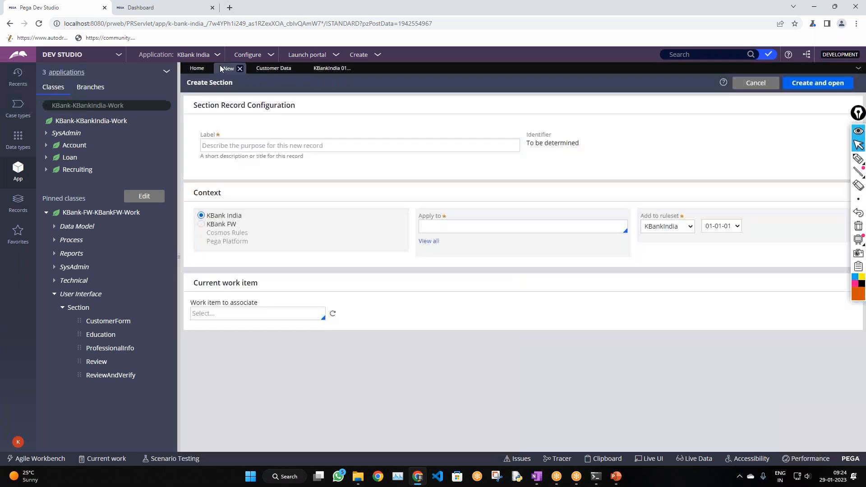
- Cancel the Create Section form, then open the CustomerForm section of KBank-FW-KBankFW-Work and view its XML
left_click(746, 83)
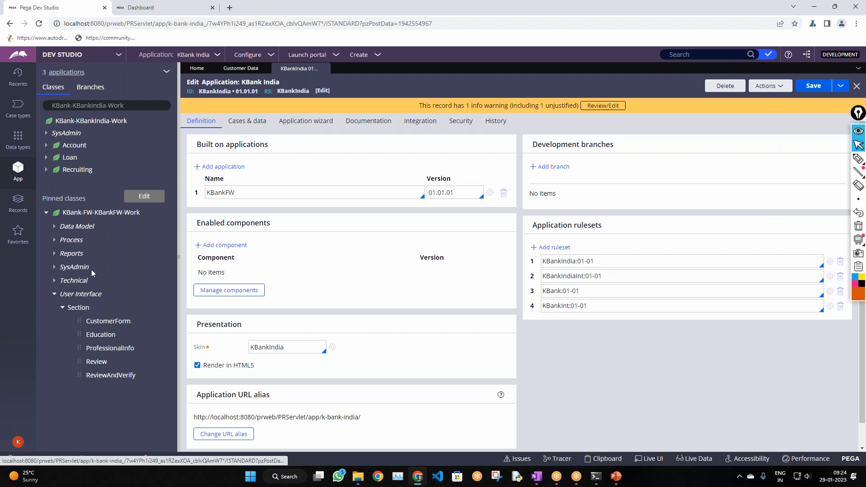
left_click(105, 320)
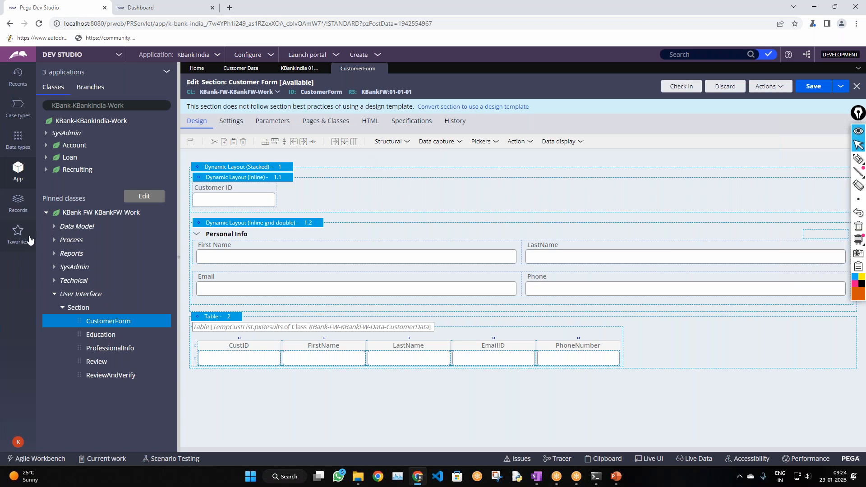
left_click(776, 88)
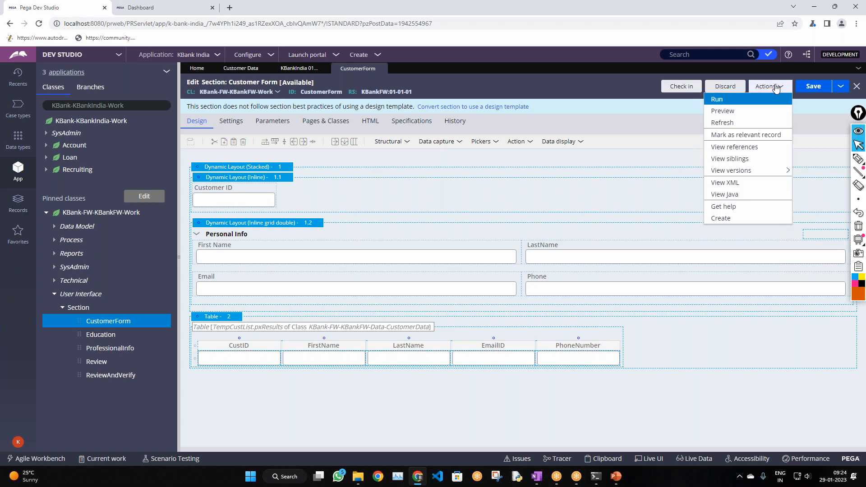
left_click(725, 183)
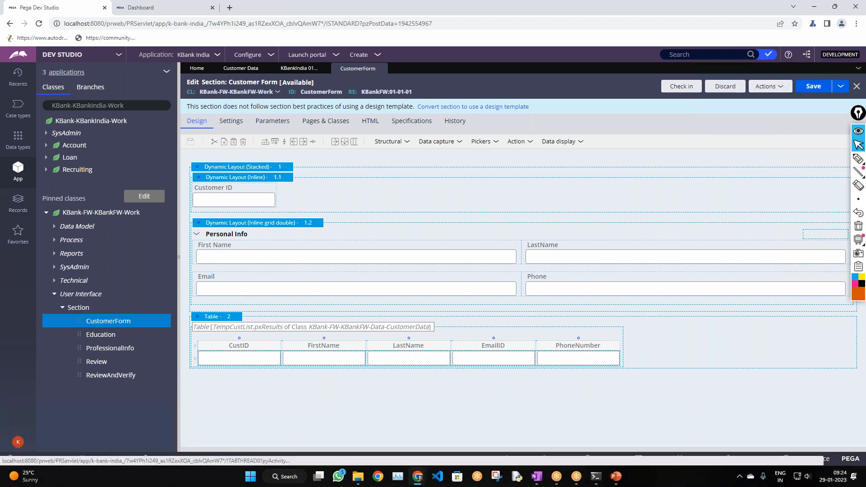
- Search the section's XML for "pxobj" and copy the pxObjClass value Rule-HTML-Section
key("ctrl+f")
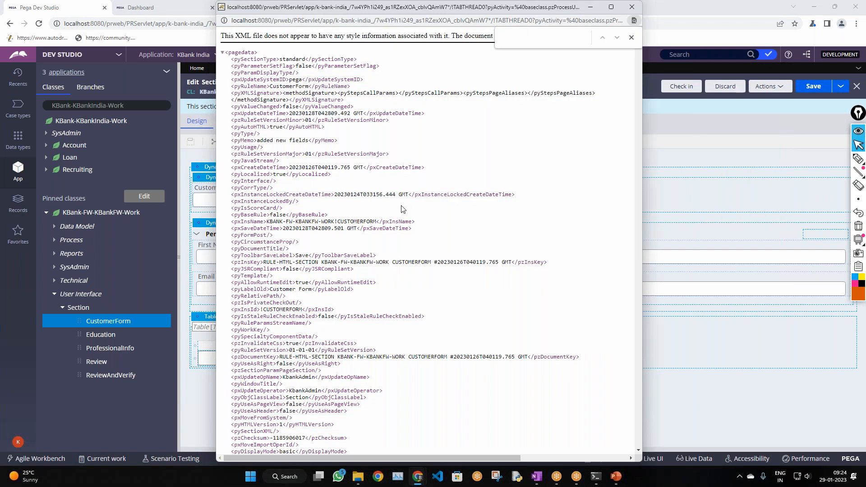
type("pxobj")
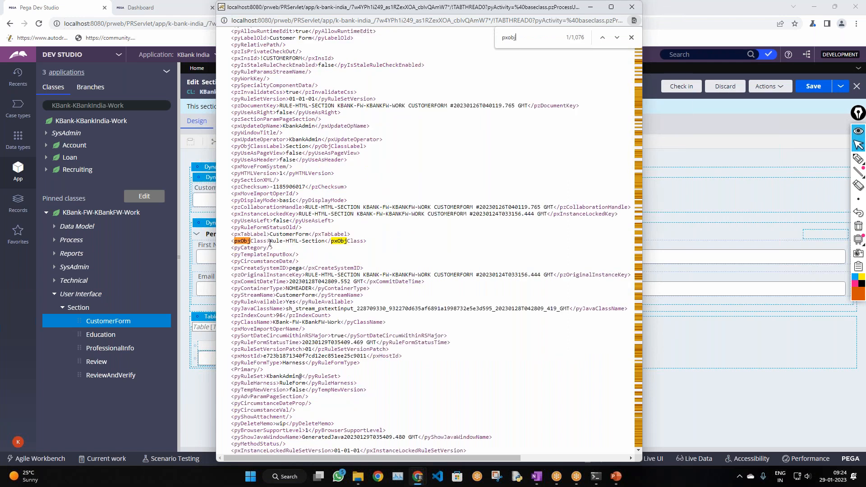
left_click_drag(270, 241, 325, 242)
key("ctrl+c")
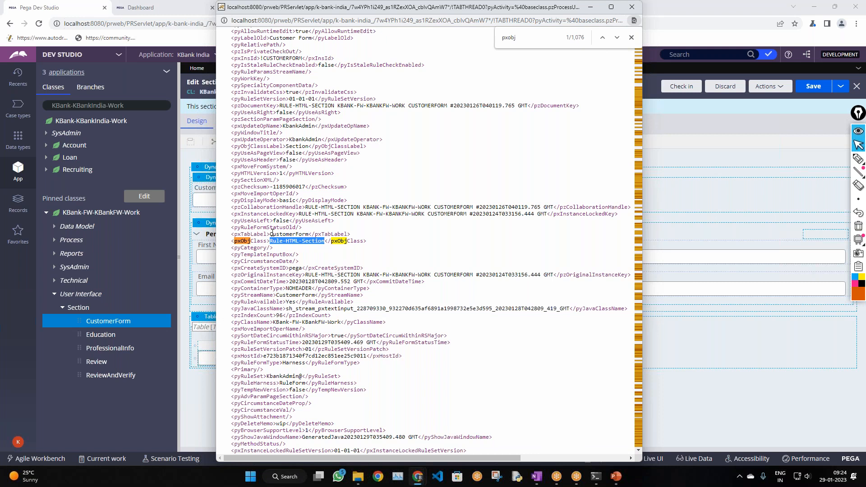
- Load the Rule-HTML-Section class in the class explorer using the copied class name
left_click(199, 148)
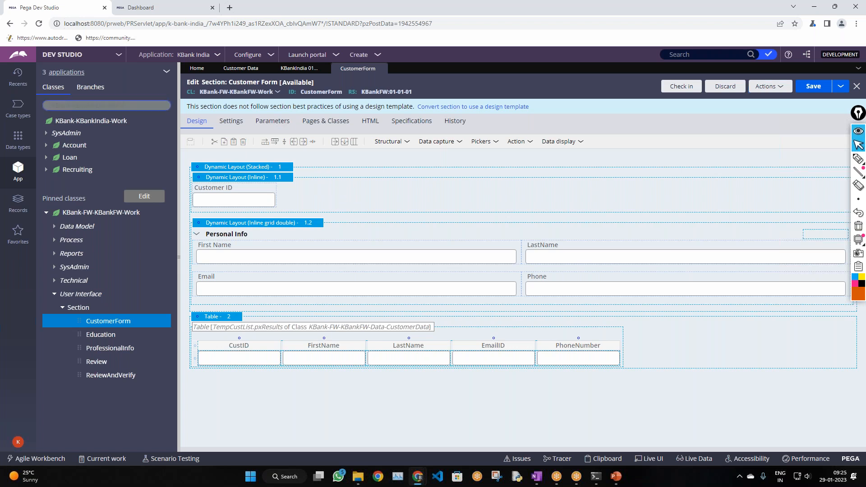
left_click(133, 106)
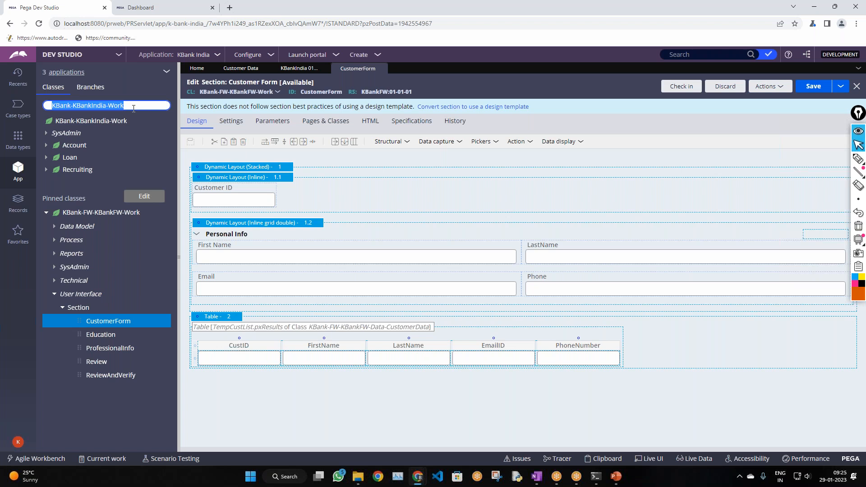
key("ctrl+v")
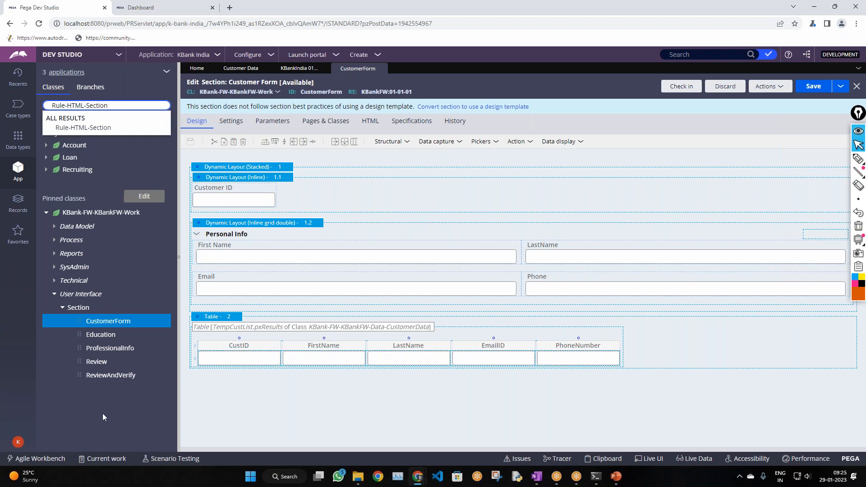
key("Return")
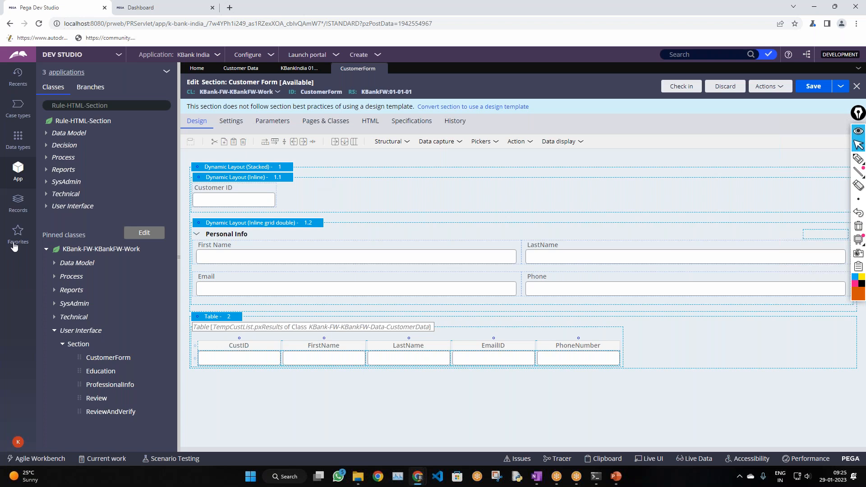
- Examine the Harness and Section rules under the User Interface category of Rule-HTML-Section
left_click(47, 206)
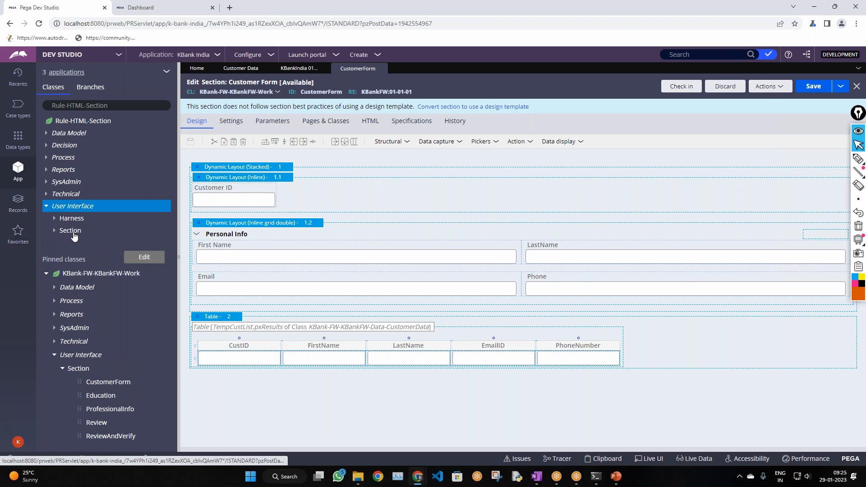
left_click(71, 231)
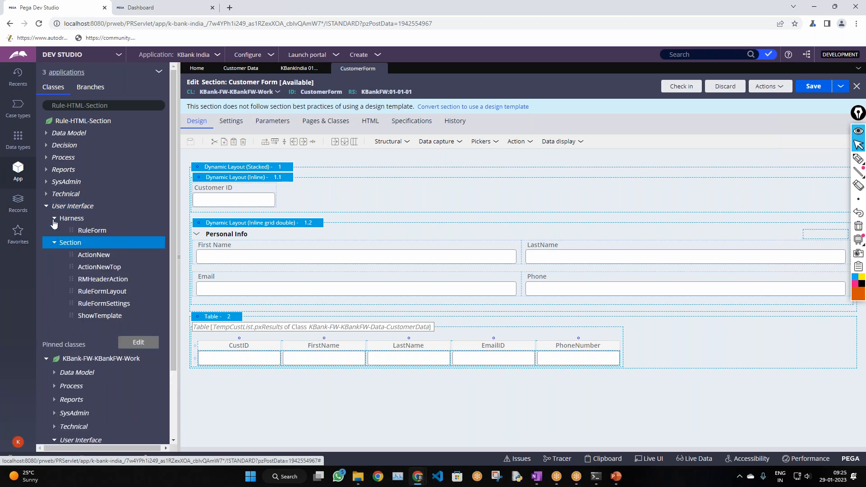
left_click(54, 242)
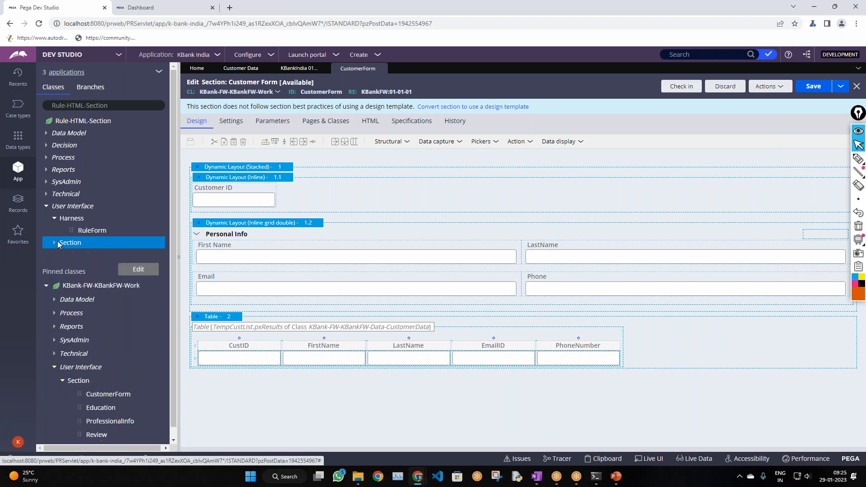
left_click(51, 207)
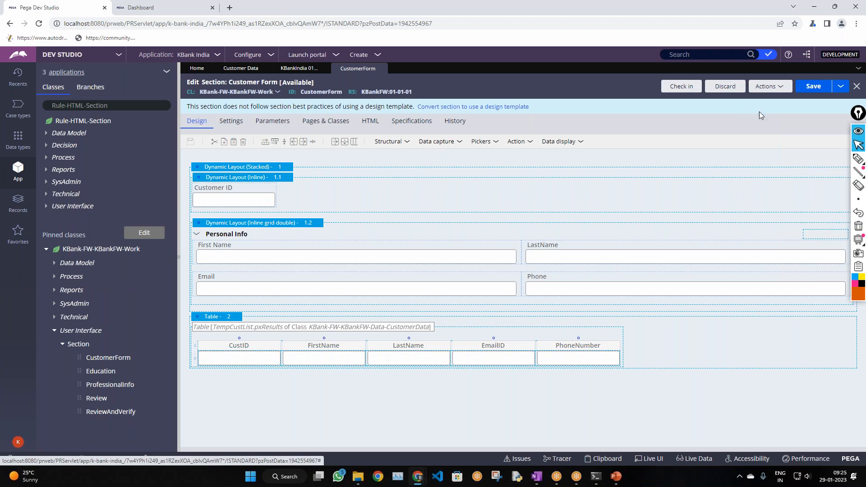
- View the CustomerForm section's XML again and search it for "pzins"
left_click(766, 92)
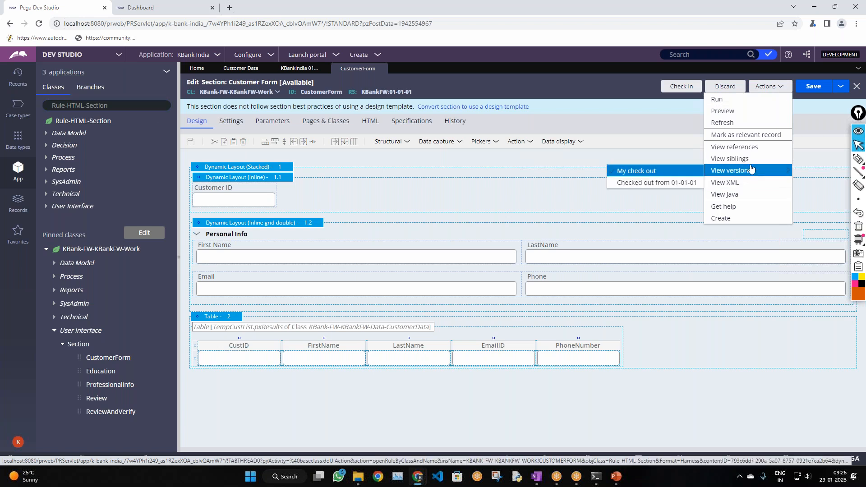
left_click(732, 186)
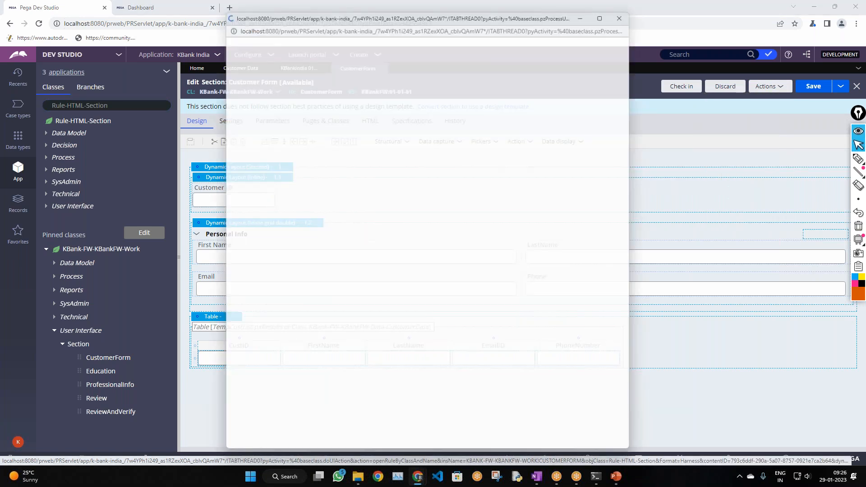
key("ctrl+f")
type("pzins")
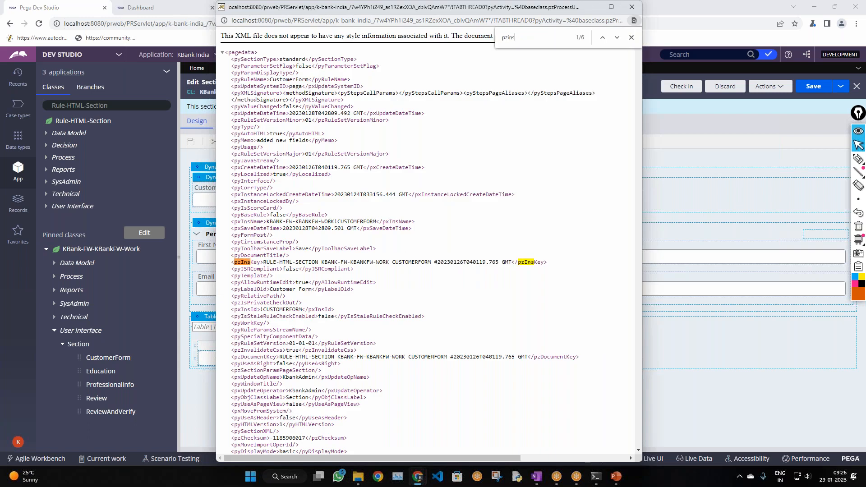
- Examine the parts of the section's pzInsKey value: rule type, class, rule name and creation timestamp, and return to the rule form
left_click_drag(264, 262, 546, 263)
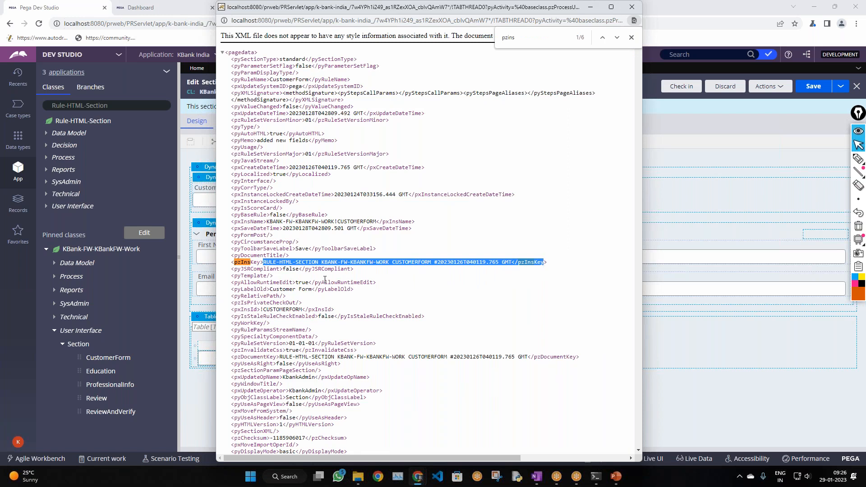
left_click_drag(319, 262, 264, 261)
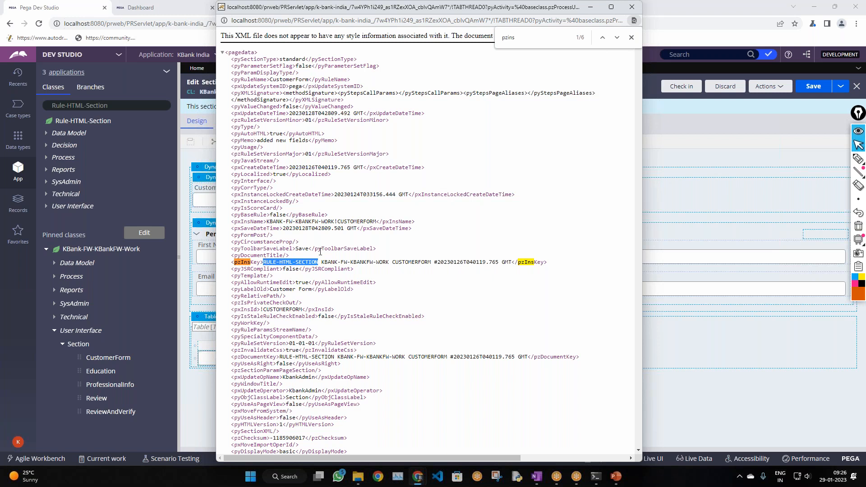
left_click_drag(320, 263, 435, 263)
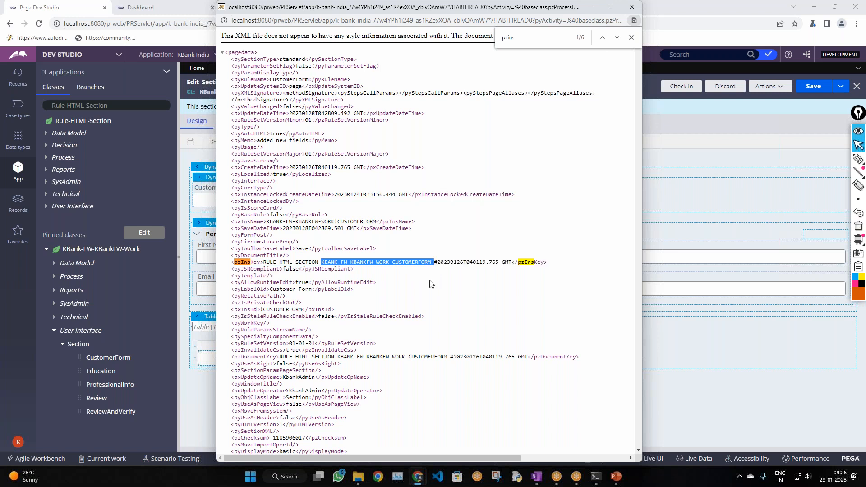
left_click(461, 280)
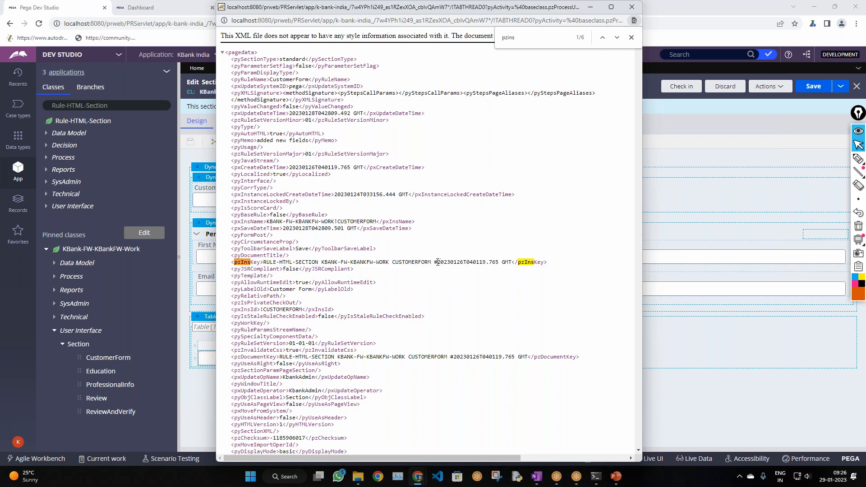
left_click_drag(435, 261, 513, 260)
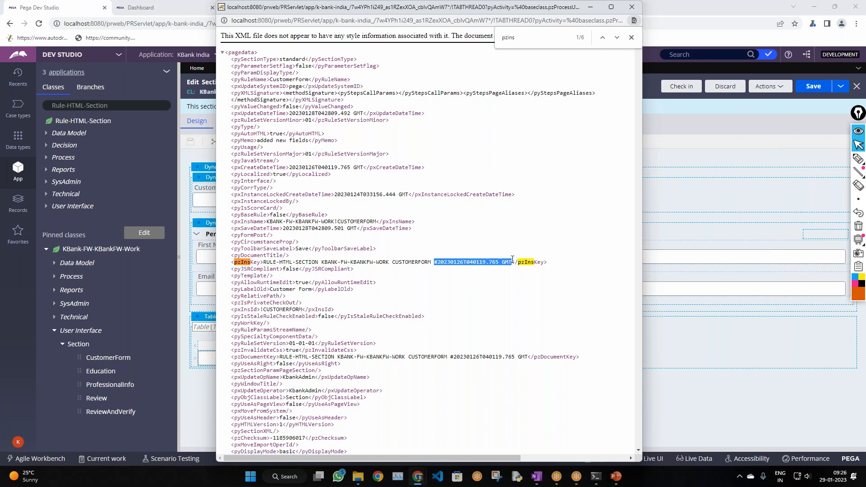
left_click(419, 272)
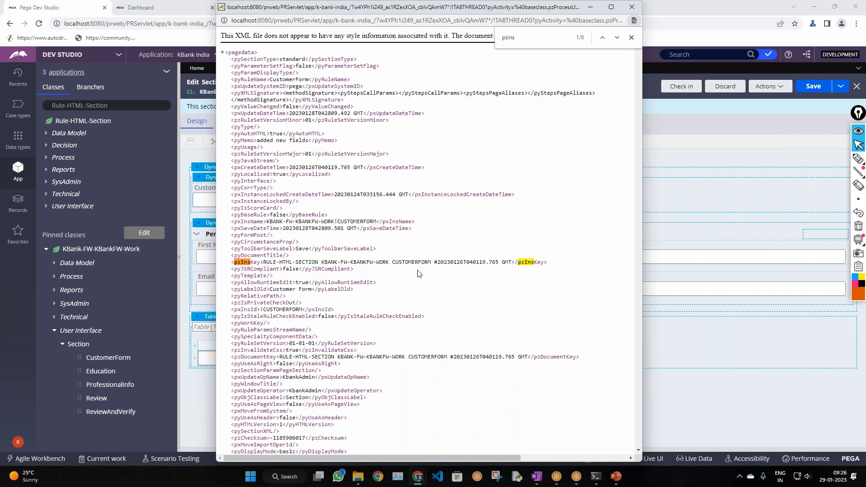
left_click_drag(393, 262, 502, 267)
left_click(445, 271)
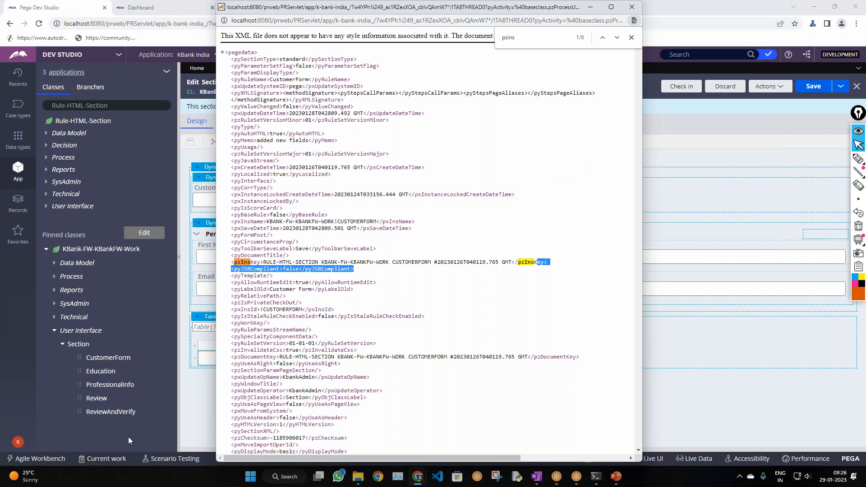
left_click(207, 390)
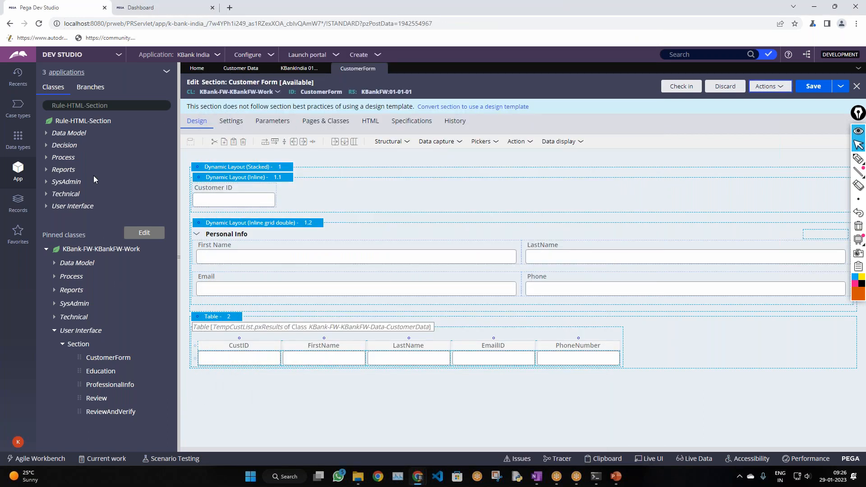
- Open the CollegeUniversity property from the data model of the KBank-FW-KBankFW-Work class
left_click(134, 105)
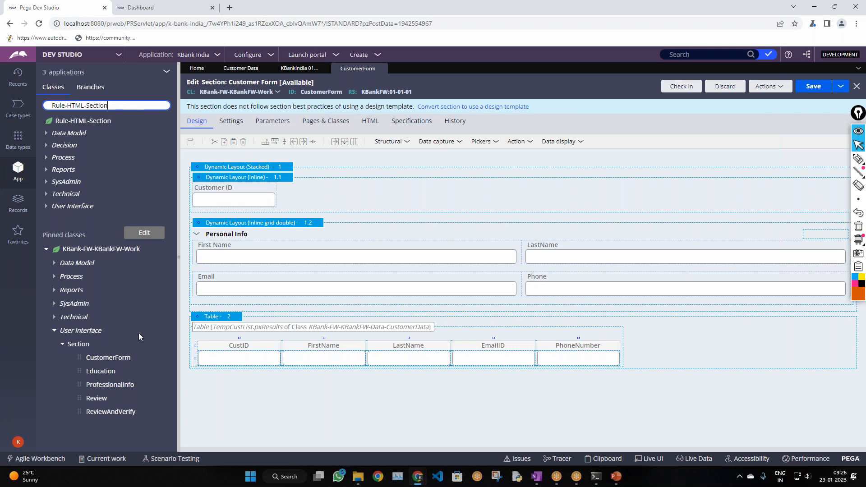
left_click(54, 263)
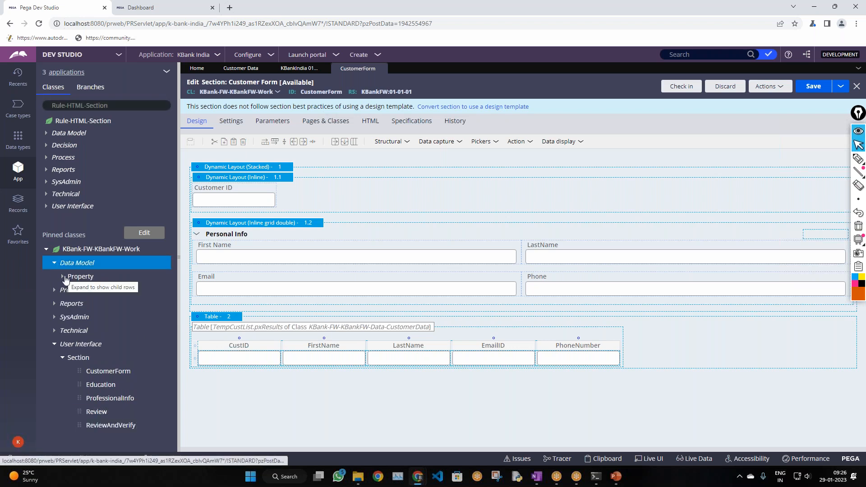
left_click(79, 276)
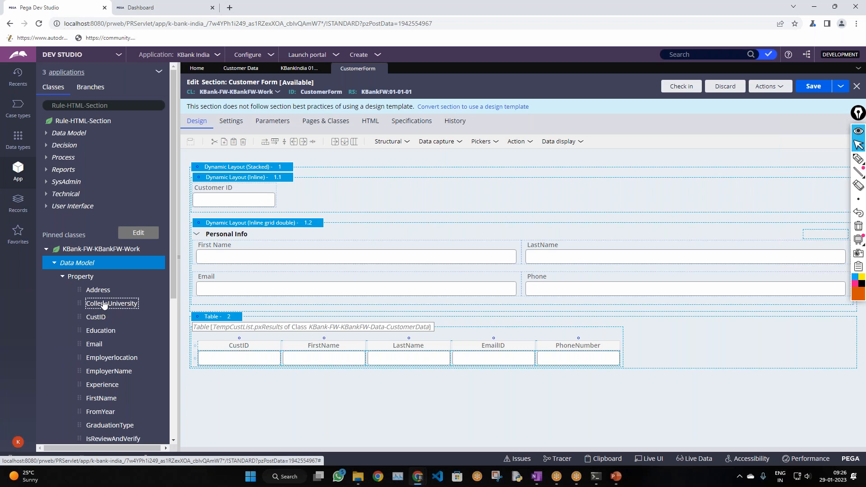
left_click(112, 304)
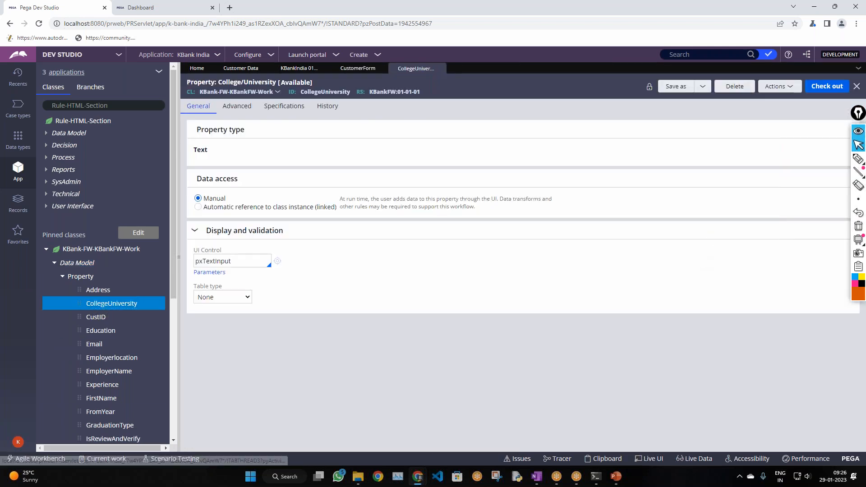
- View the CollegeUniversity property's XML, search it for "pxobj", highlight the pxObjClass value and return to the rule form
left_click(781, 88)
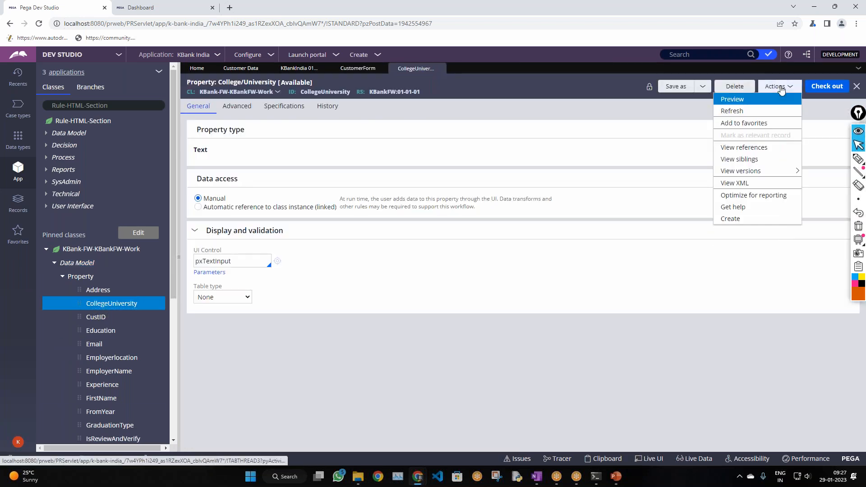
left_click(752, 184)
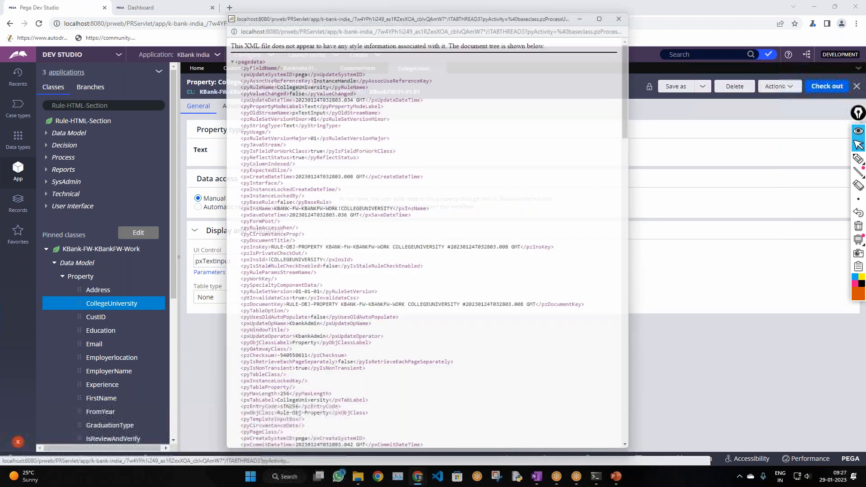
key("ctrl+f")
type("pxobj")
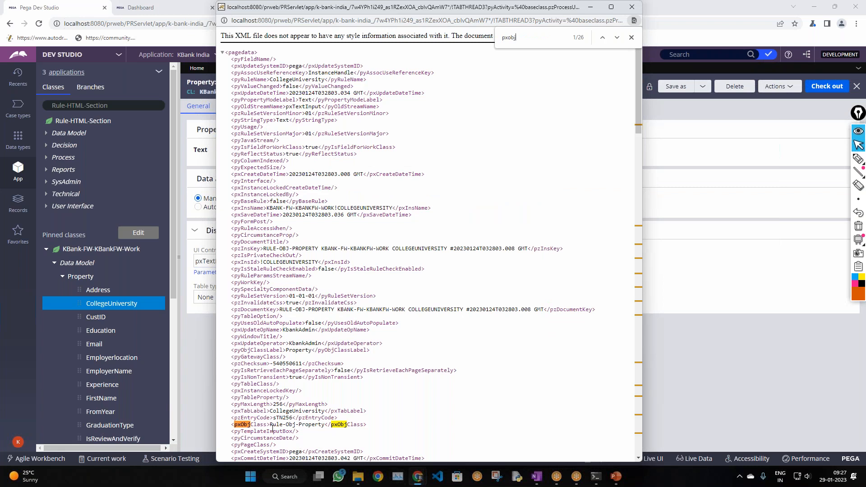
left_click_drag(273, 429, 315, 425)
left_click(311, 425)
left_click(177, 323)
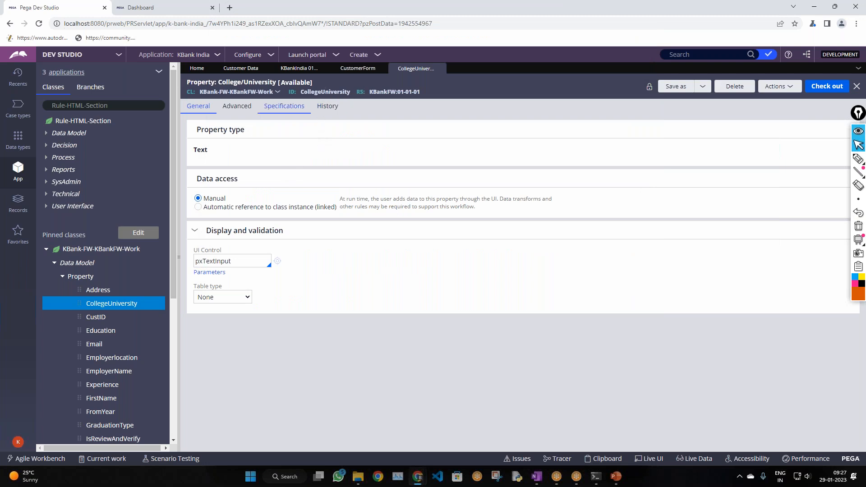
- Load the Rule-Obj- class in the App Explorer in place of Rule-HTML-Section
left_click(118, 107)
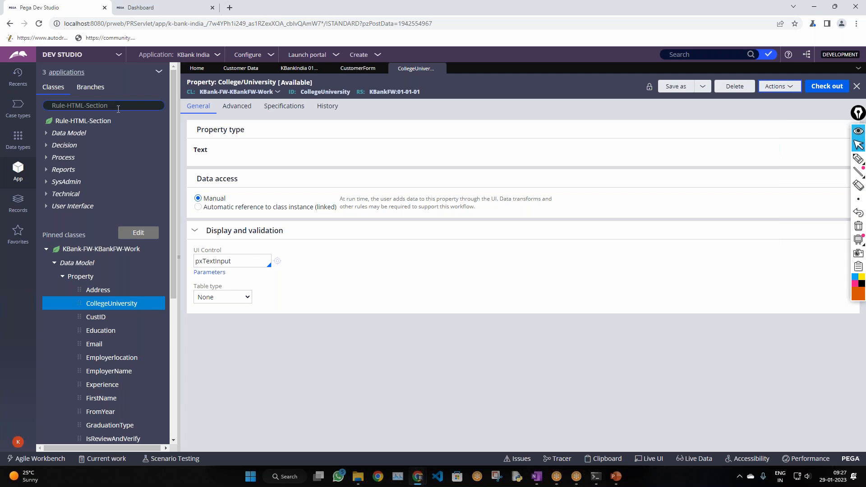
key("ctrl+a")
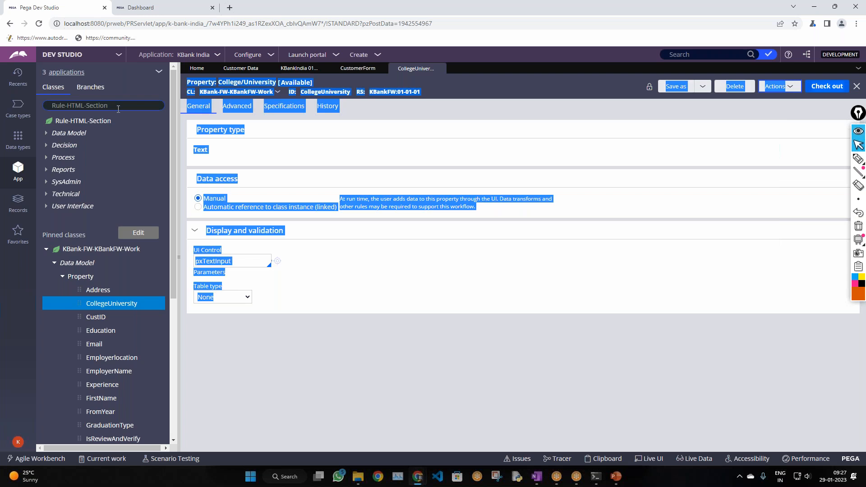
left_click(118, 107)
left_click_drag(65, 105, 180, 87)
type("obj-")
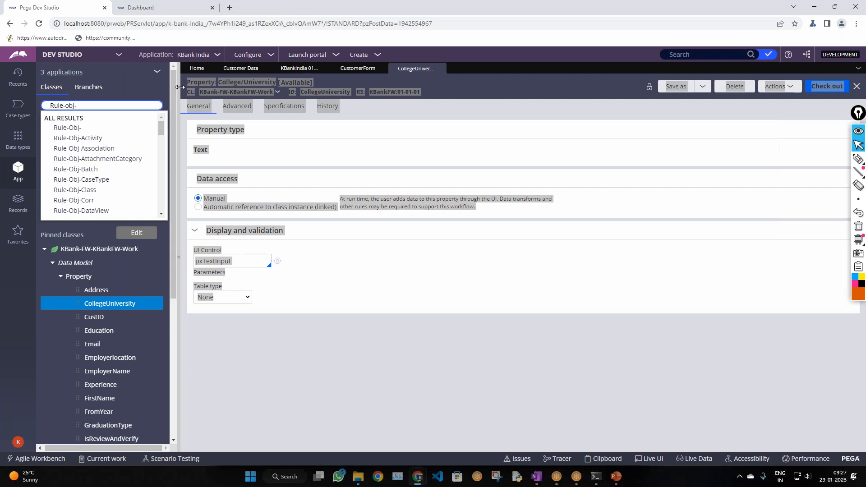
left_click(110, 128)
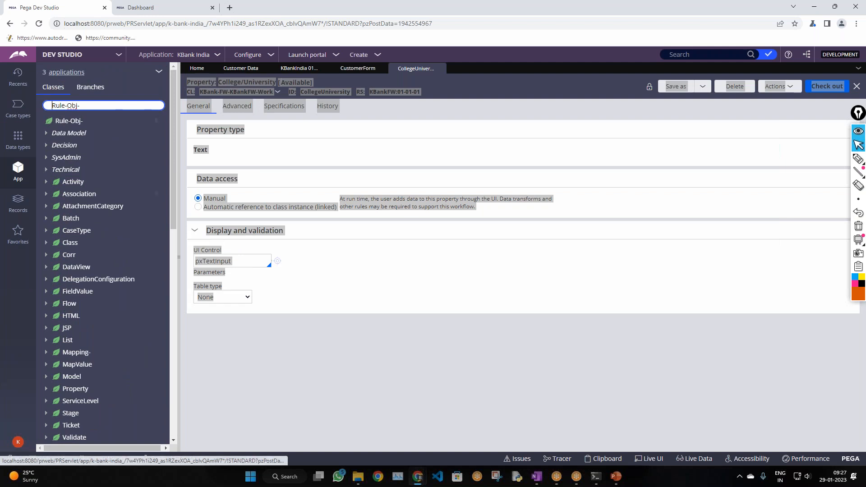
- Examine the rule types listed under the Rule-Obj- class, from Activity through XML
scroll(83, 246, "down", 1)
scroll(83, 247, "down", 5)
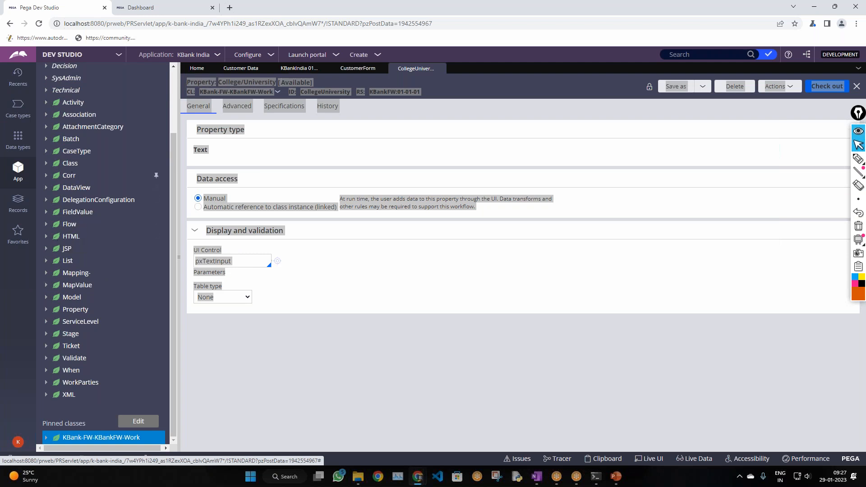
scroll(104, 191, "up", 3)
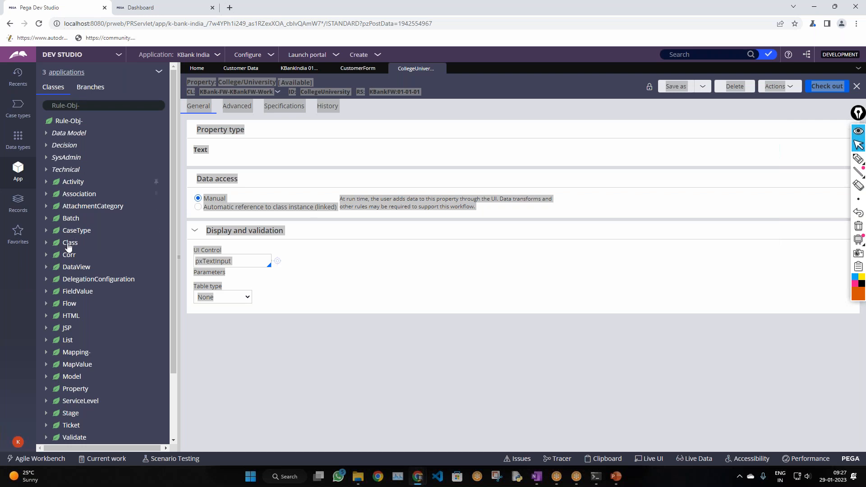
scroll(119, 332, "down", 2)
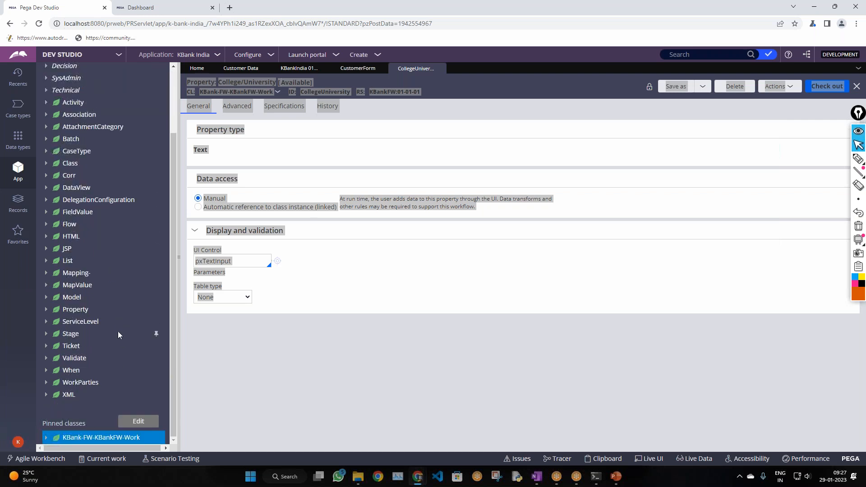
scroll(115, 328, "up", 2)
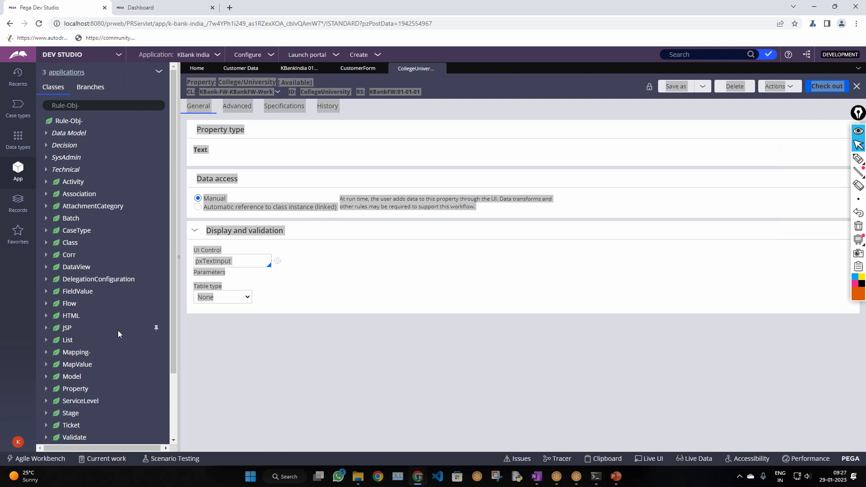
scroll(118, 332, "down", 2)
scroll(120, 336, "up", 2)
- Switch to PowerPoint and highlight the four instance key points on the Rule creation slide
left_click(618, 478)
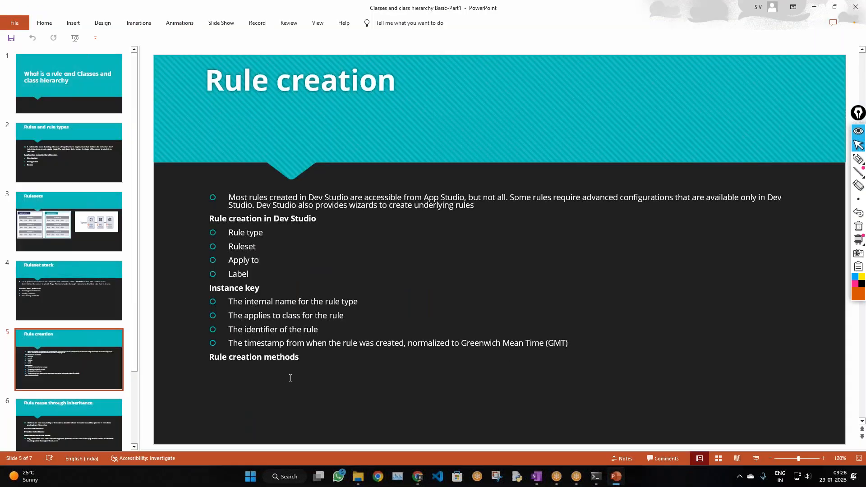
left_click_drag(369, 301, 244, 301)
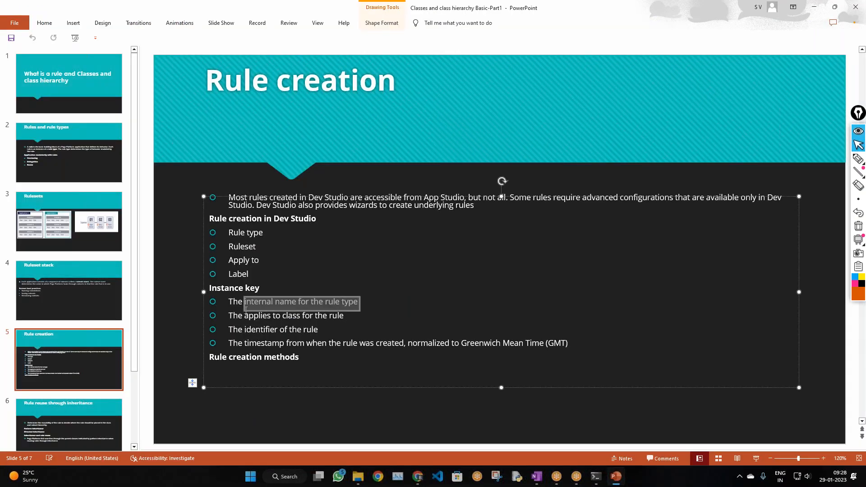
left_click(328, 388)
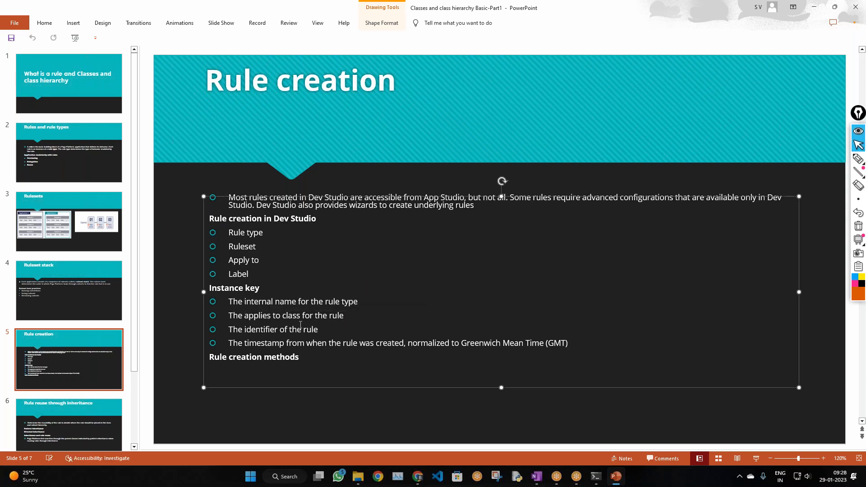
left_click_drag(595, 346, 228, 302)
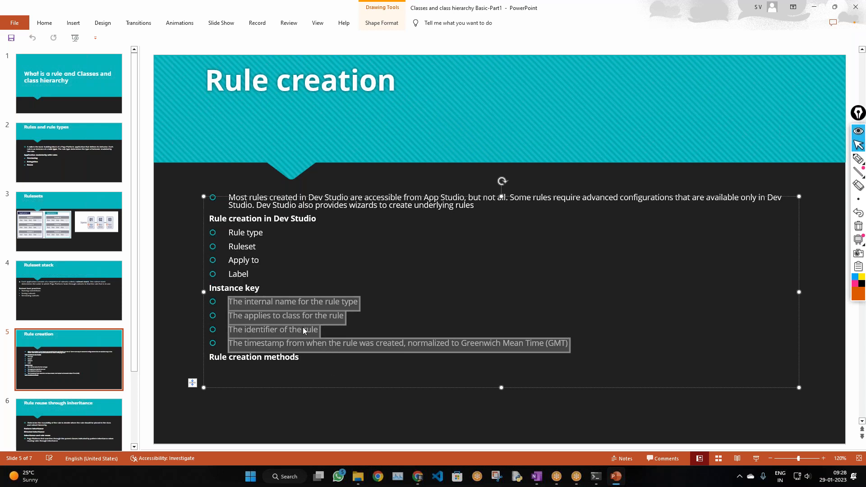
left_click(306, 398)
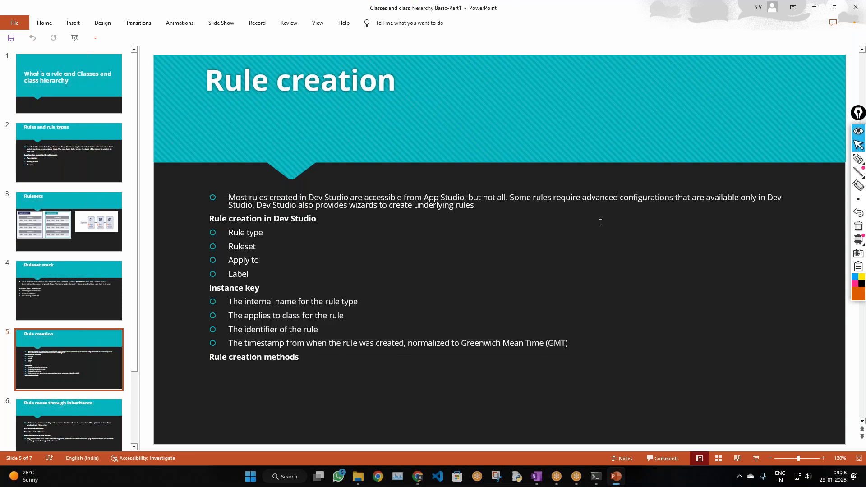
- Return to Pega Dev Studio and examine the rule types that can be created from the Data Model category of Rule-Obj-
left_click(818, 8)
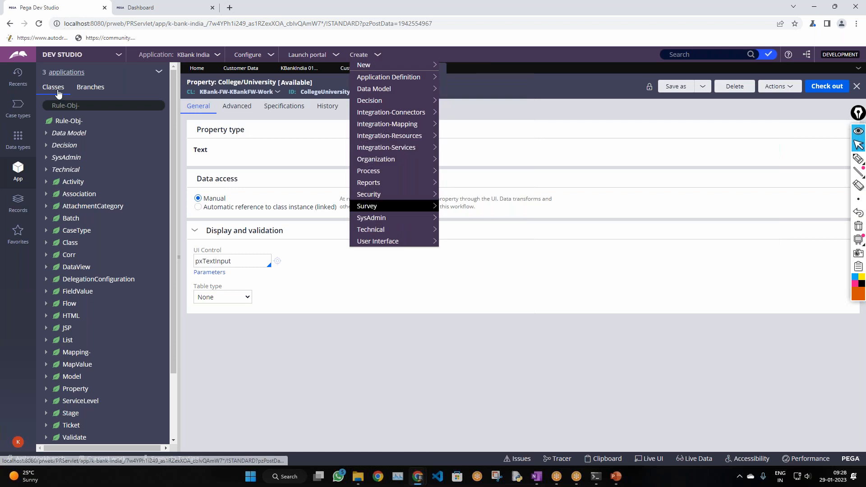
right_click(76, 122)
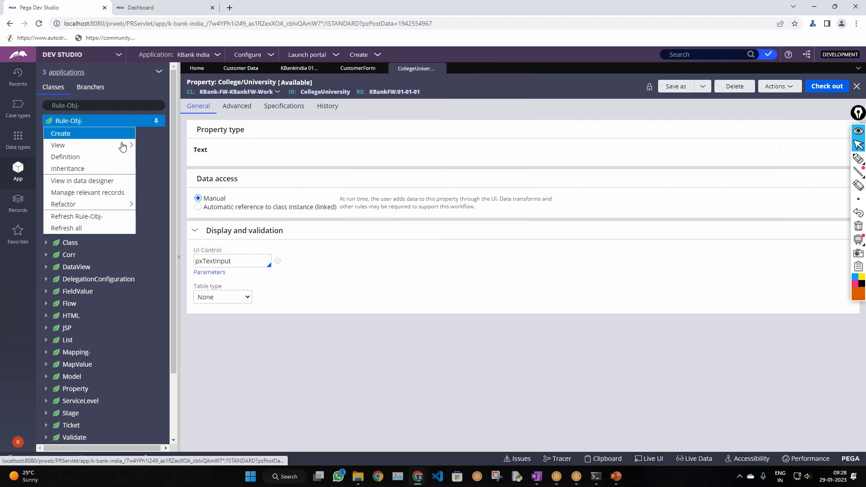
mouse_move(127, 140)
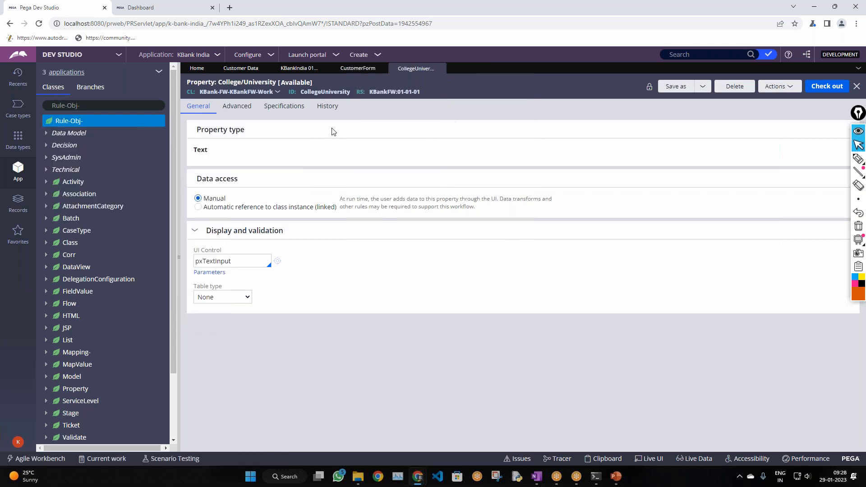
left_click(72, 133)
right_click(72, 132)
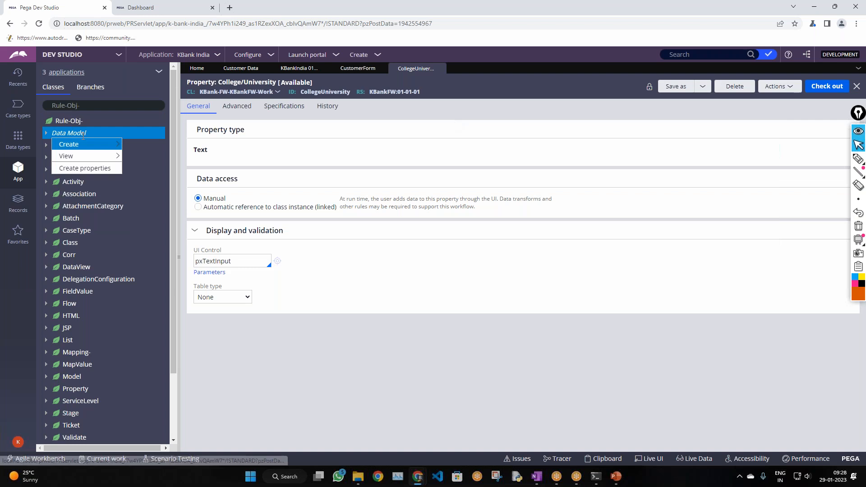
mouse_move(99, 145)
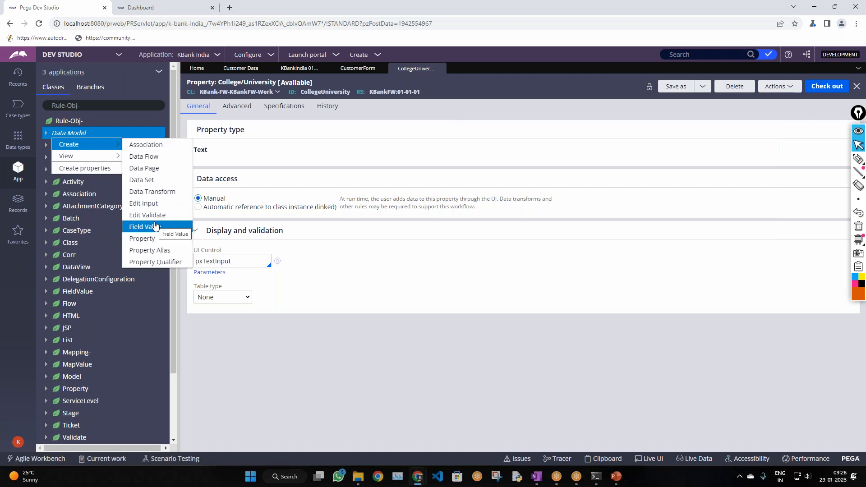
left_click(359, 136)
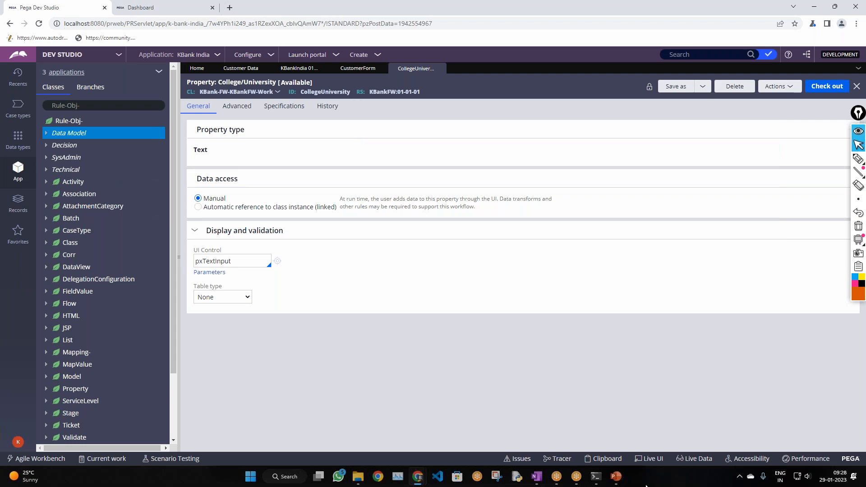
- Switch to PowerPoint, view the Rule reuse through inheritance slide and return to Pega Dev Studio
left_click(613, 478)
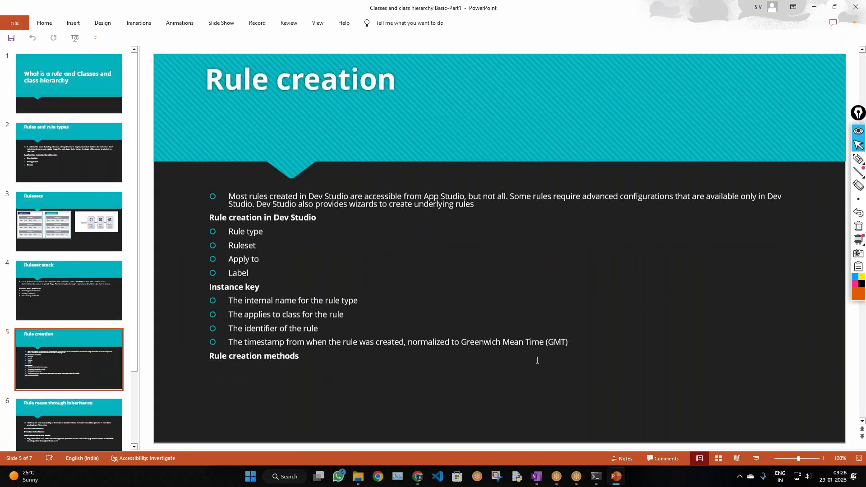
scroll(538, 361, "down", 1)
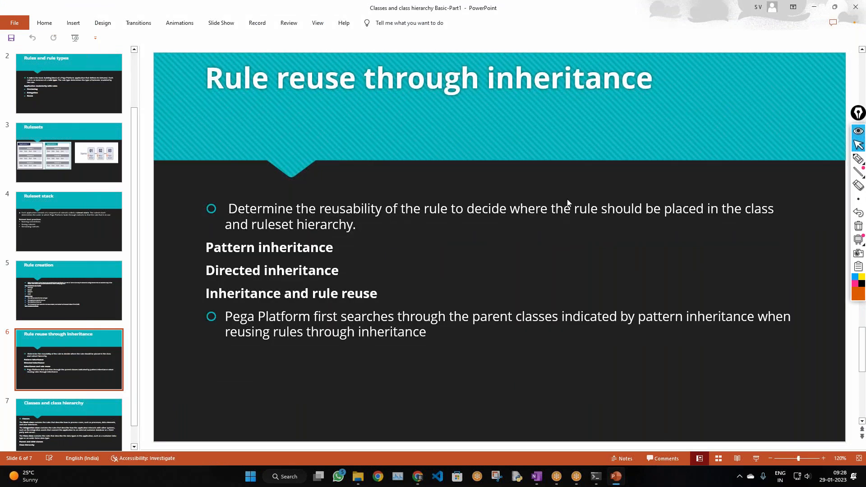
left_click(814, 7)
- Load the KBank-KBankIndia-Work class in the App Explorer and expand the pinned KBank-FW-KBankFW-Work class with its Property list collapsed
left_click(100, 107)
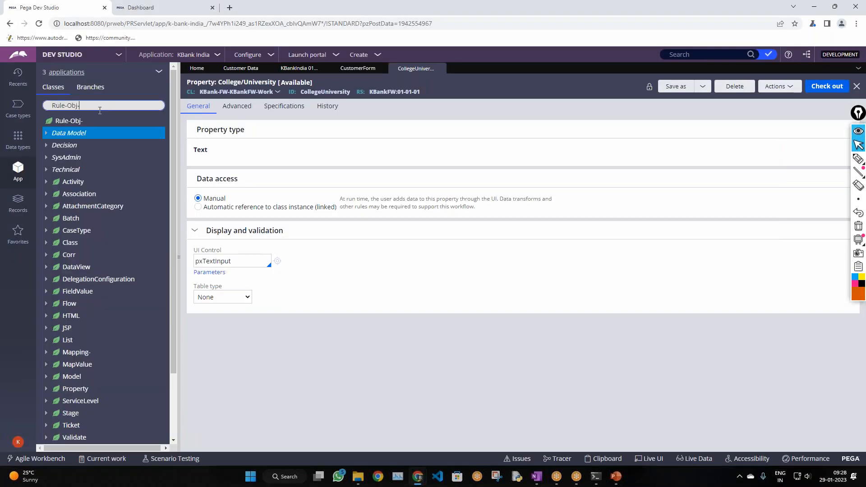
key("BackSpace")
key("BackSpace")
key("BackSpace")
key("BackSpace")
key("BackSpace")
key("BackSpace")
key("BackSpace")
key("BackSpace")
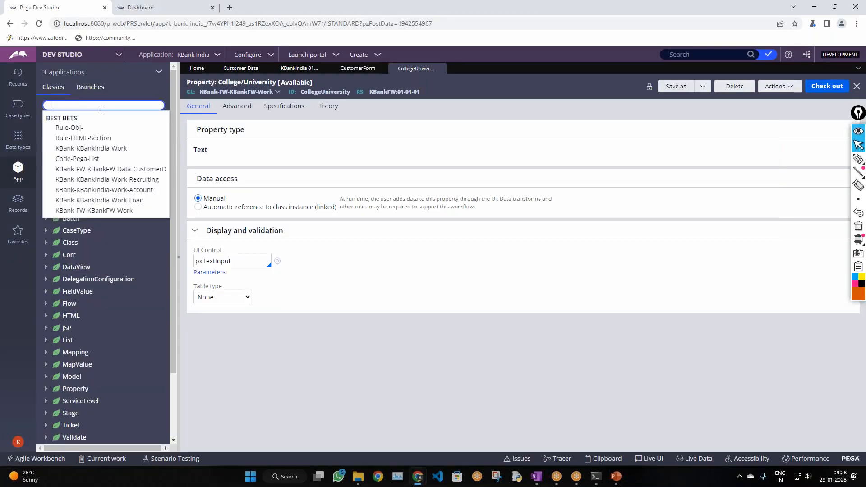
key("Return")
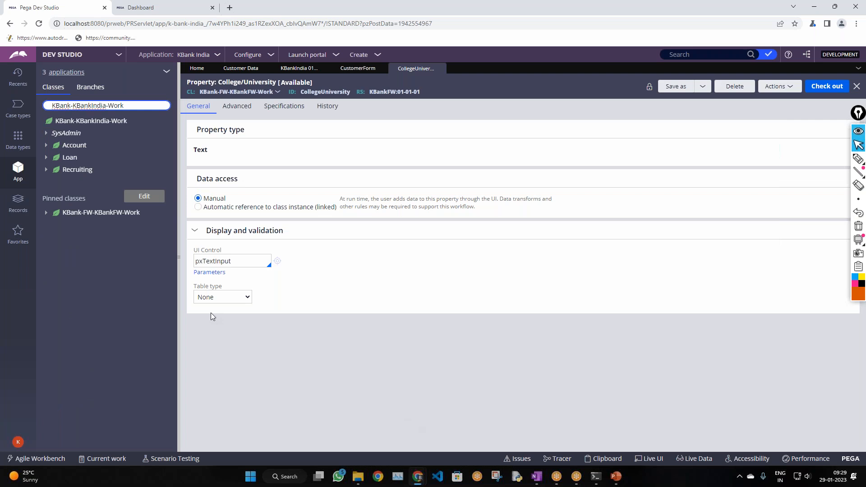
left_click(45, 213)
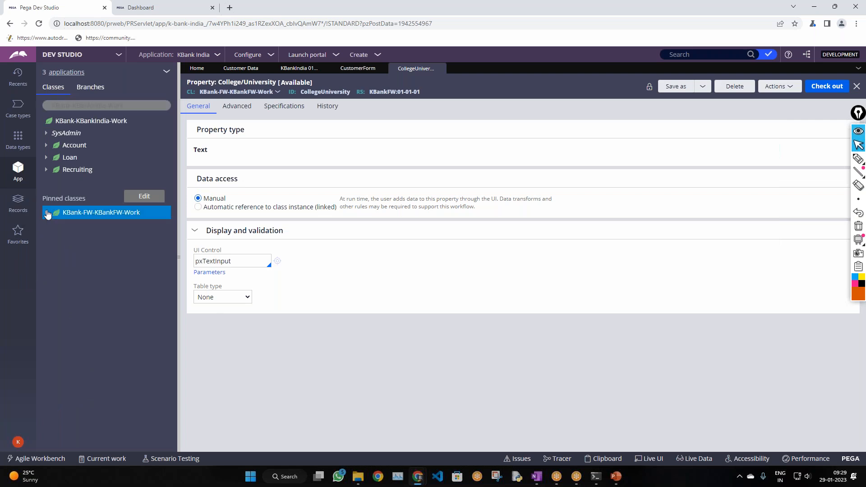
left_click(63, 240)
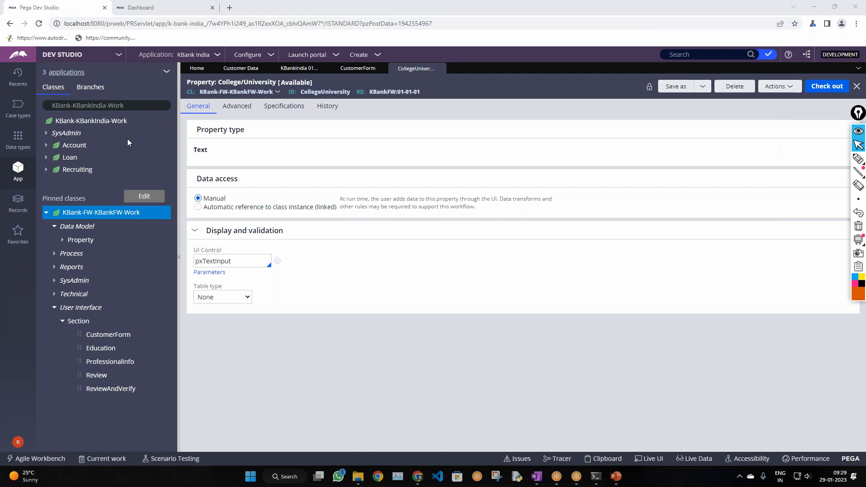
- Switch to PowerPoint, view the Classes and class hierarchy slide and return to Pega Dev Studio
left_click(617, 480)
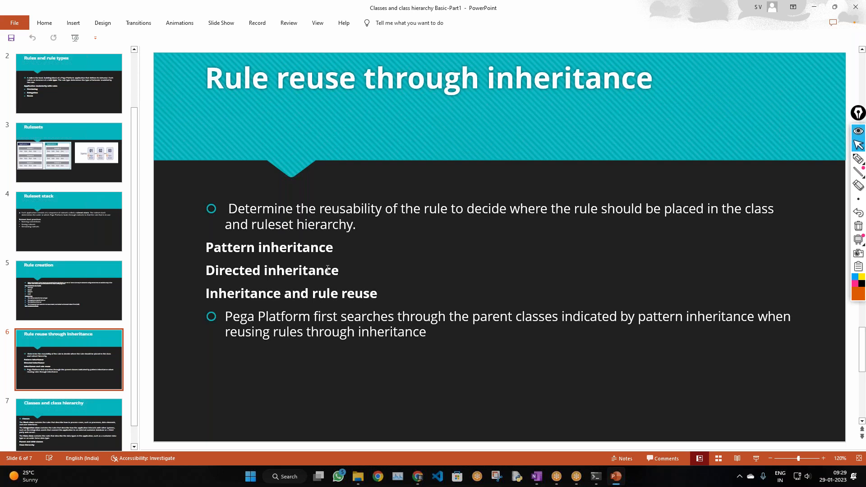
scroll(328, 278, "down", 1)
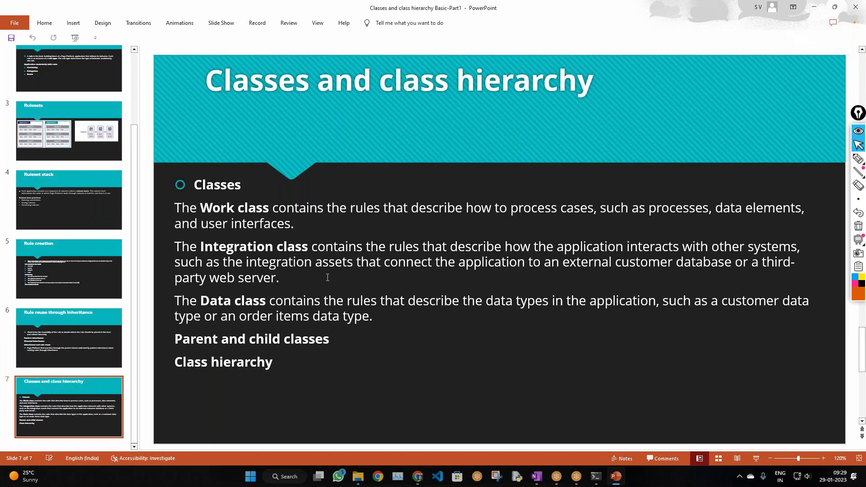
scroll(328, 277, "up", 1)
scroll(327, 277, "down", 1)
left_click(835, 8)
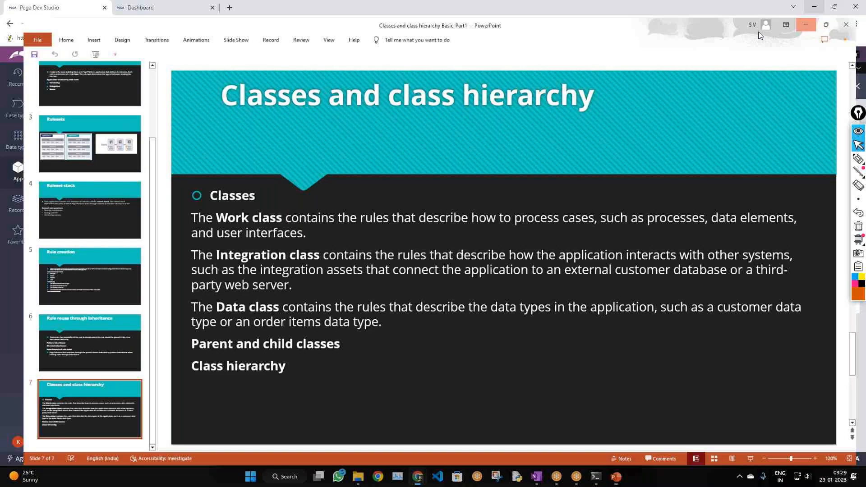
left_click(807, 25)
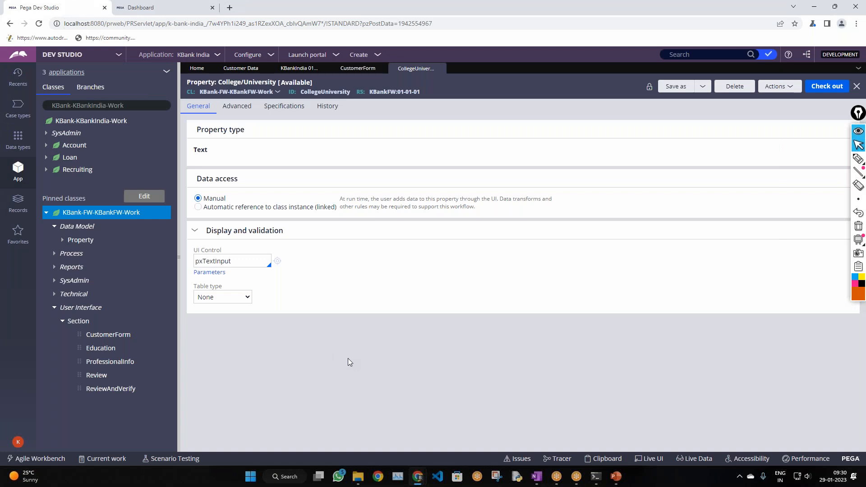
left_click(130, 106)
key("ctrl+a")
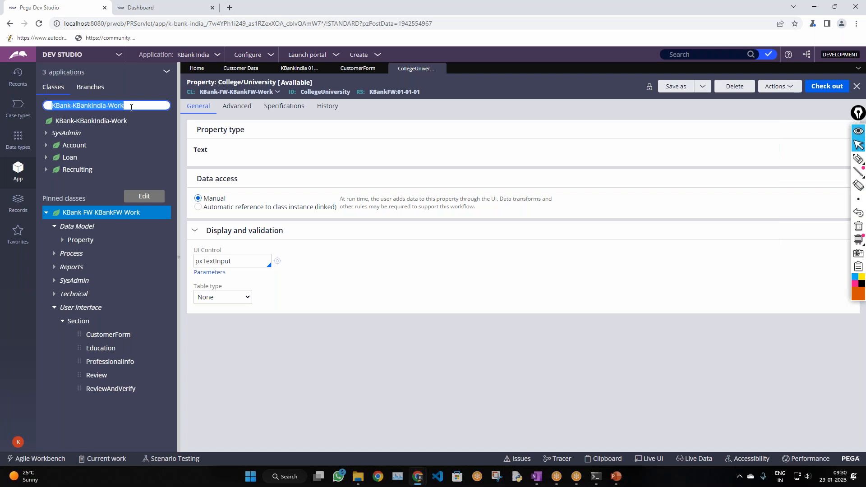
type("@")
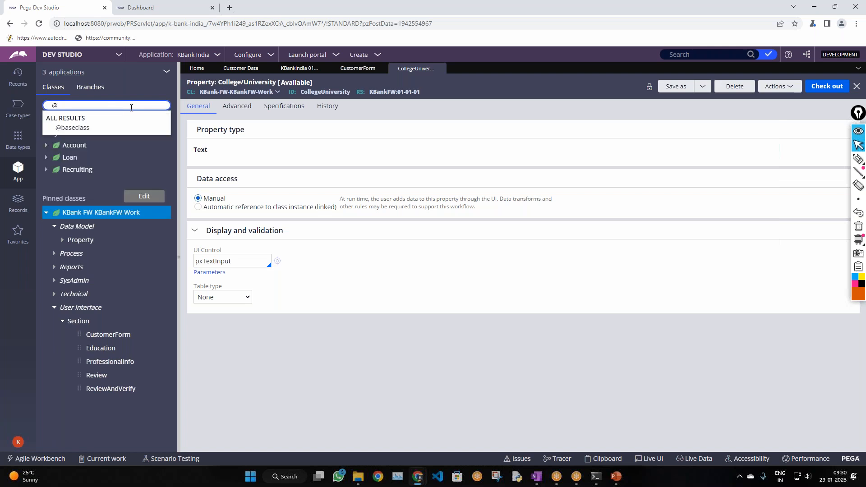
left_click(117, 130)
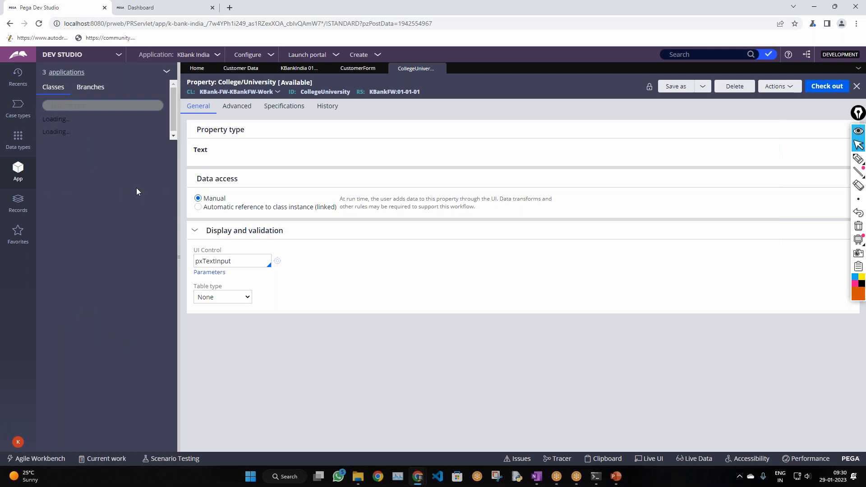
left_click(181, 259)
mouse_move(181, 258)
left_mouse_down()
mouse_move(163, 255)
mouse_move(173, 257)
left_mouse_up()
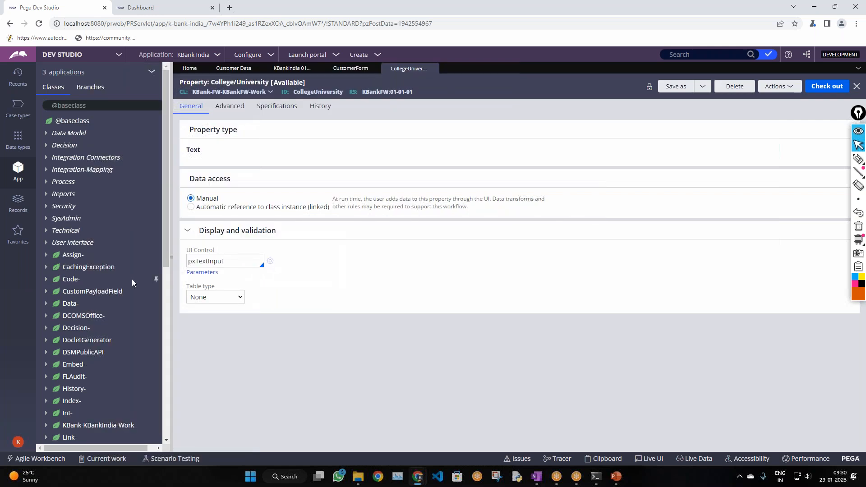
scroll(132, 283, "down", 4)
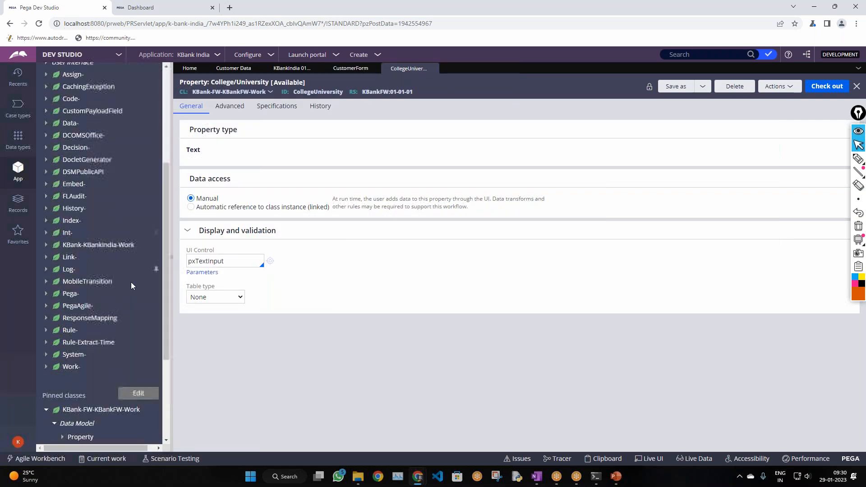
scroll(133, 287, "up", 4)
scroll(129, 308, "down", 4)
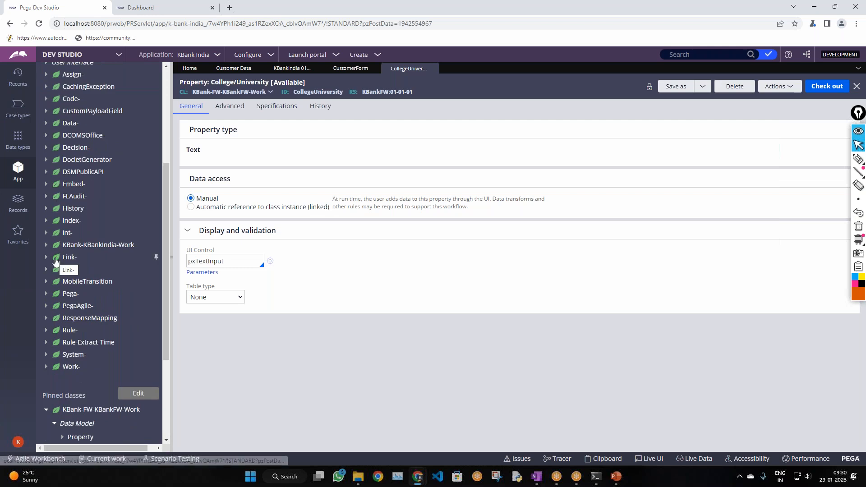
scroll(46, 194, "up", 1)
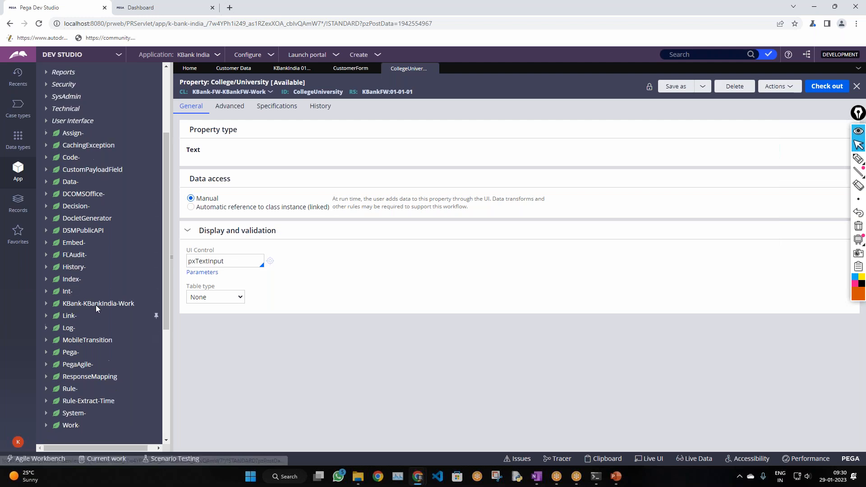
scroll(96, 305, "up", 3)
- Switch to PowerPoint, view the definitions on the Classes and class hierarchy slide and return to Pega Dev Studio
left_click(366, 298)
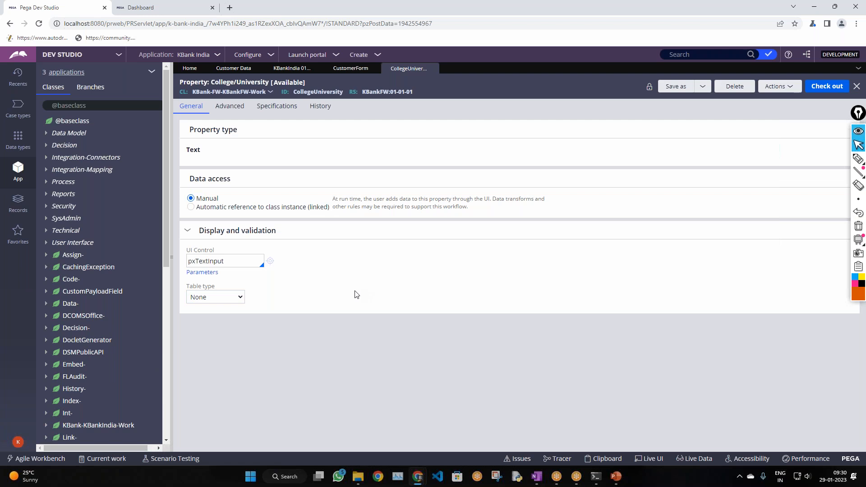
left_click(342, 287)
left_click(647, 418)
left_click(617, 478)
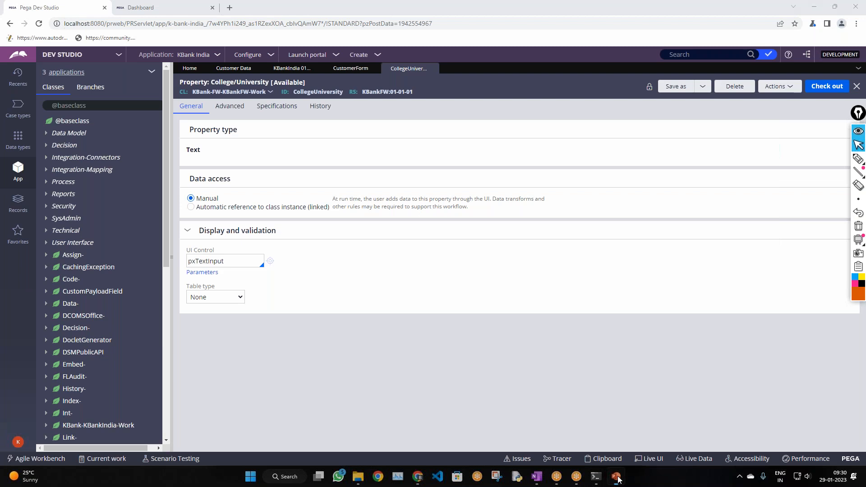
left_click(617, 478)
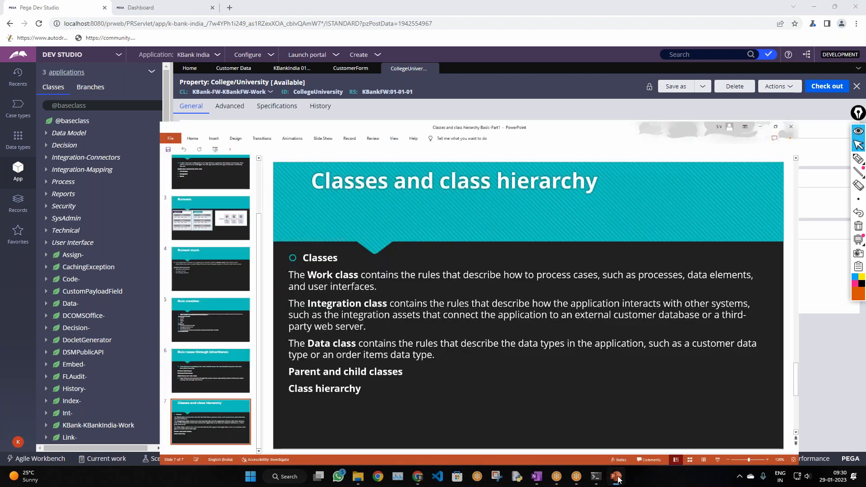
key("alt+Tab")
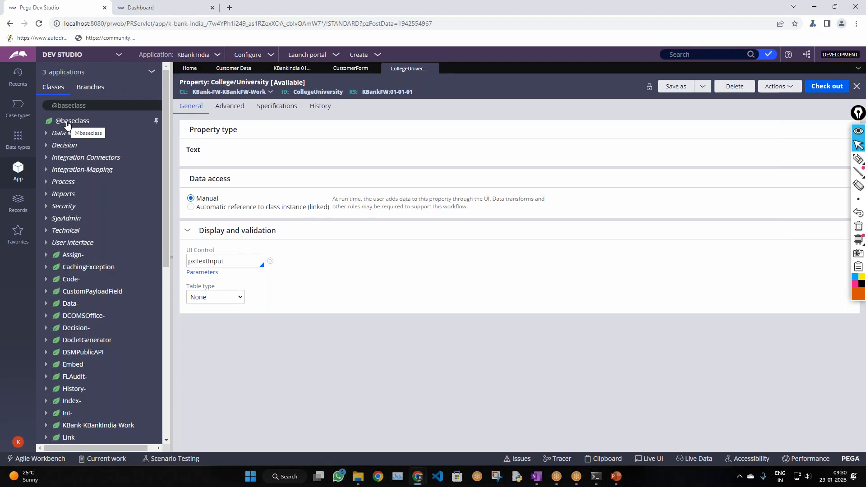
scroll(79, 287, "down", 4)
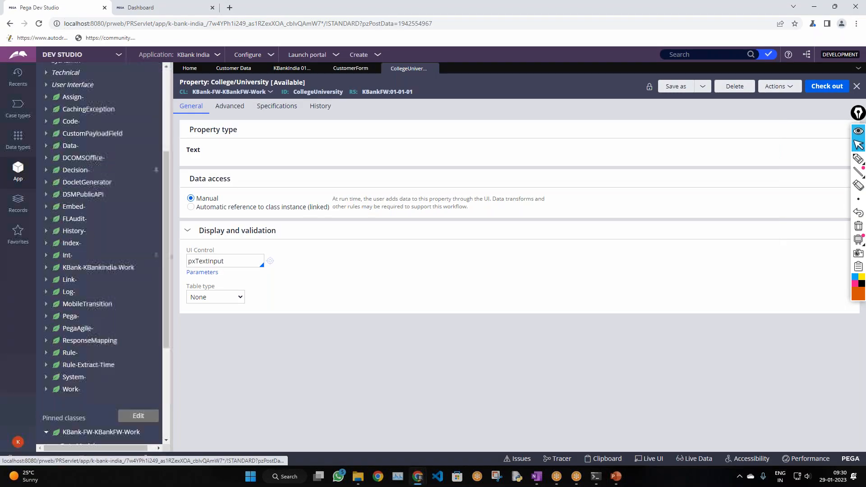
scroll(83, 244, "up", 3)
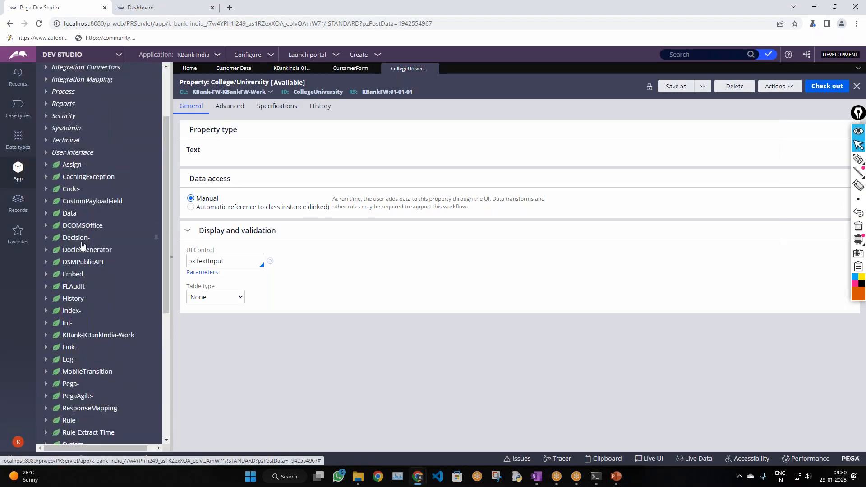
scroll(82, 245, "down", 3)
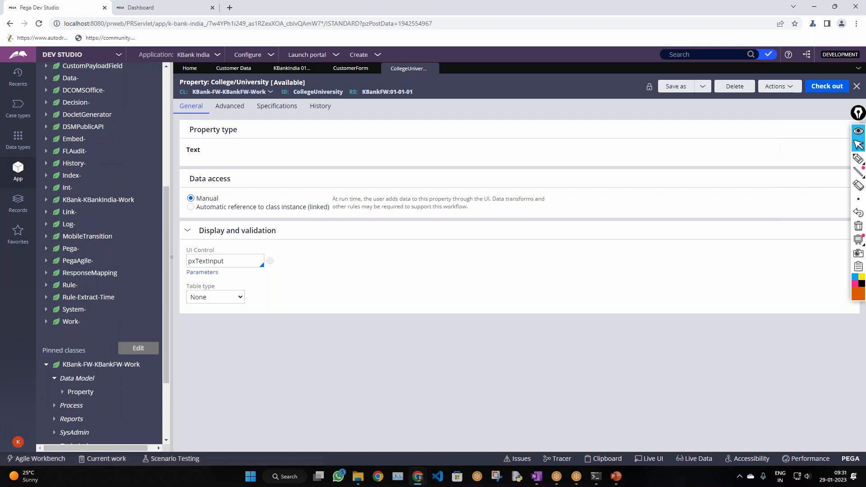
left_click(45, 289)
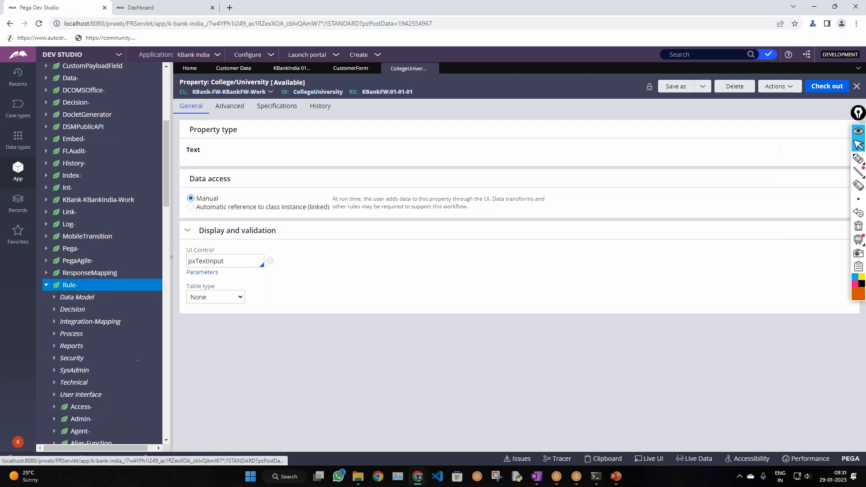
scroll(66, 294, "down", 3)
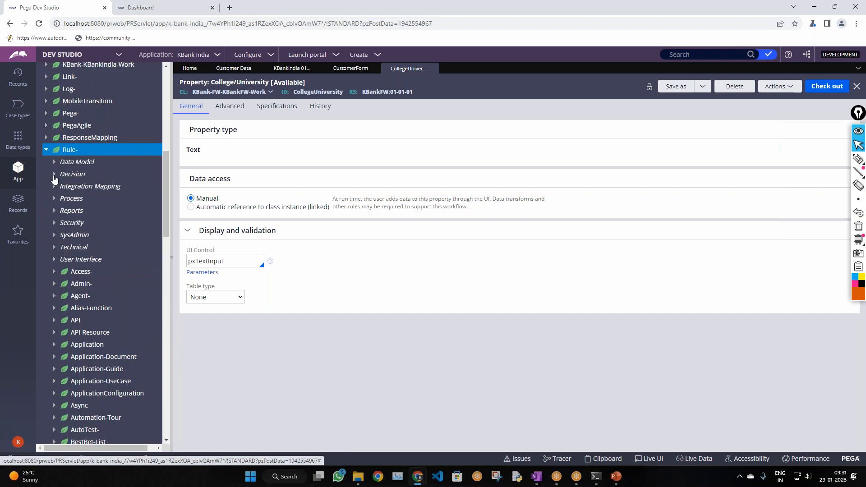
scroll(99, 318, "down", 1)
scroll(93, 196, "down", 5)
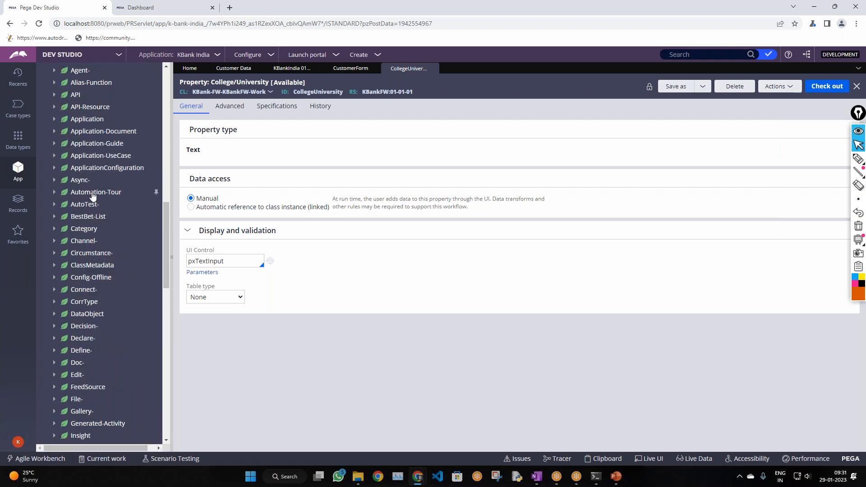
scroll(117, 369, "down", 8)
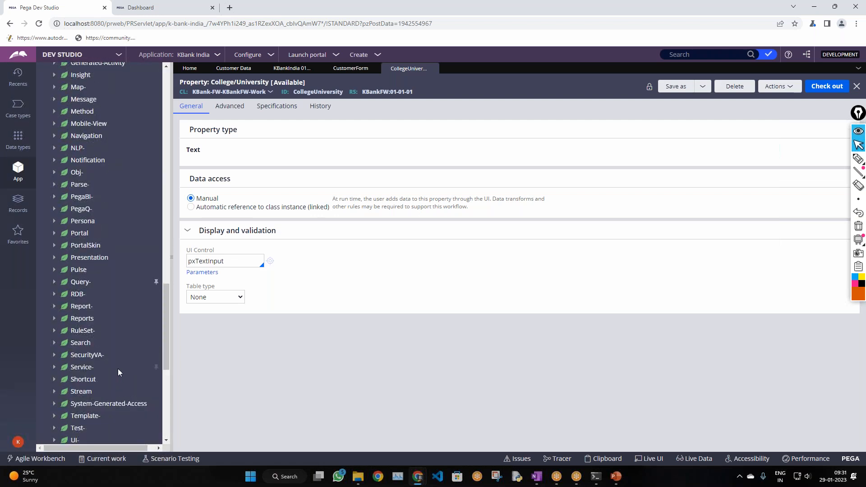
scroll(118, 370, "down", 3)
scroll(118, 370, "up", 7)
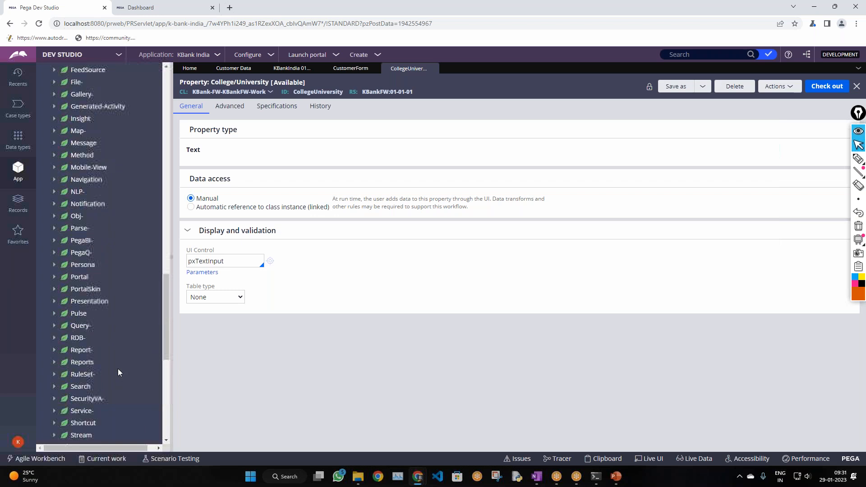
scroll(119, 370, "up", 8)
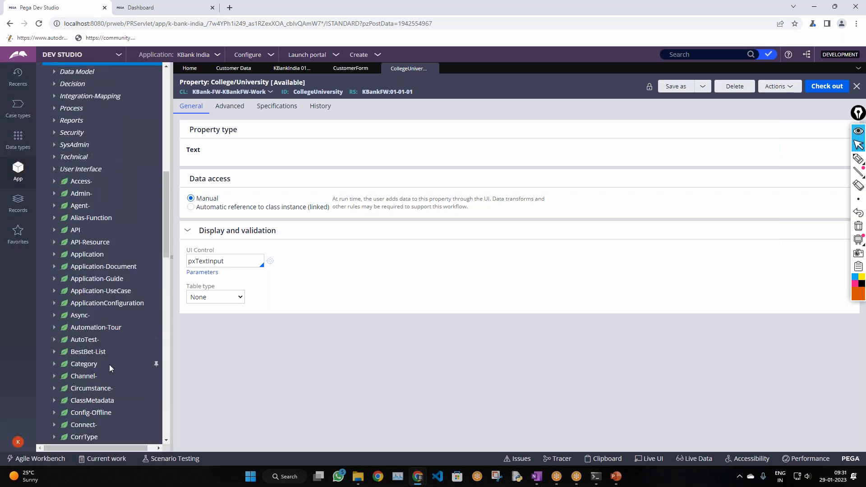
scroll(109, 356, "up", 1)
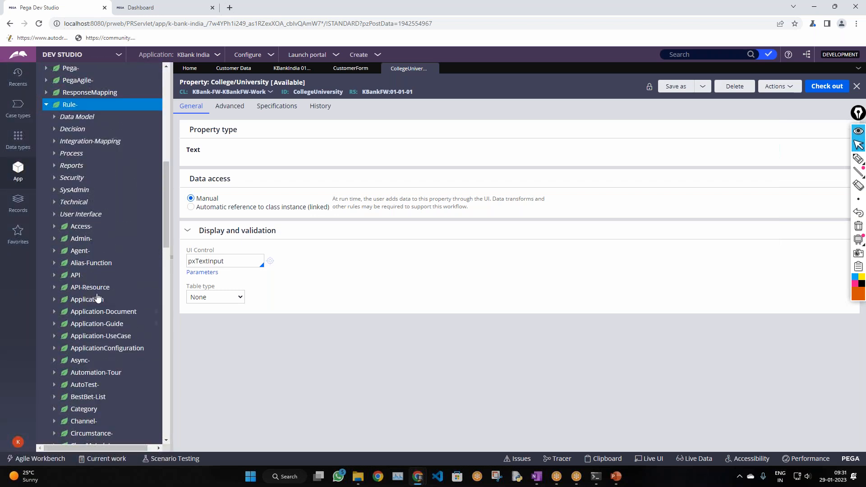
scroll(120, 377, "up", 2)
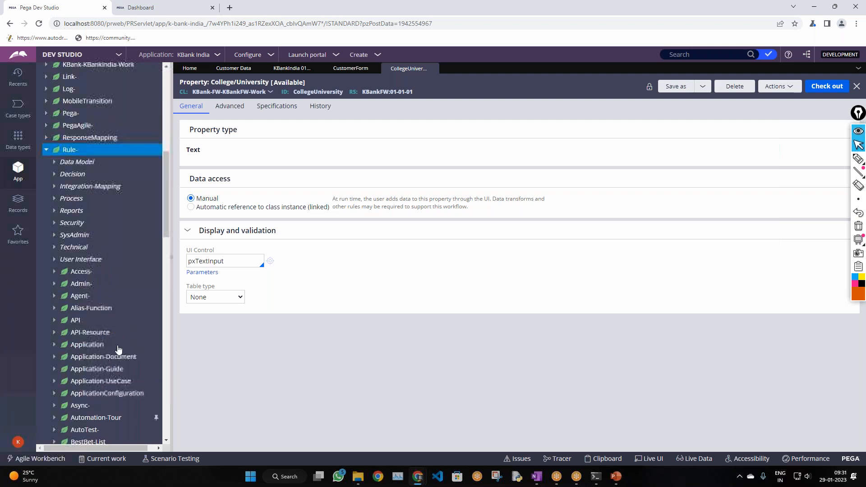
scroll(109, 343, "down", 10)
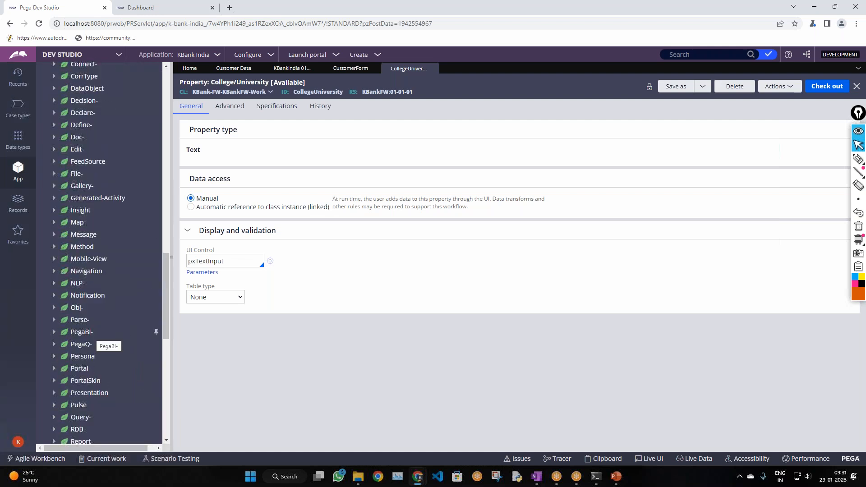
- Expand the Method class under Rule-, look through its categories and neighbouring classes, and collapse the Rule- class
left_click(54, 247)
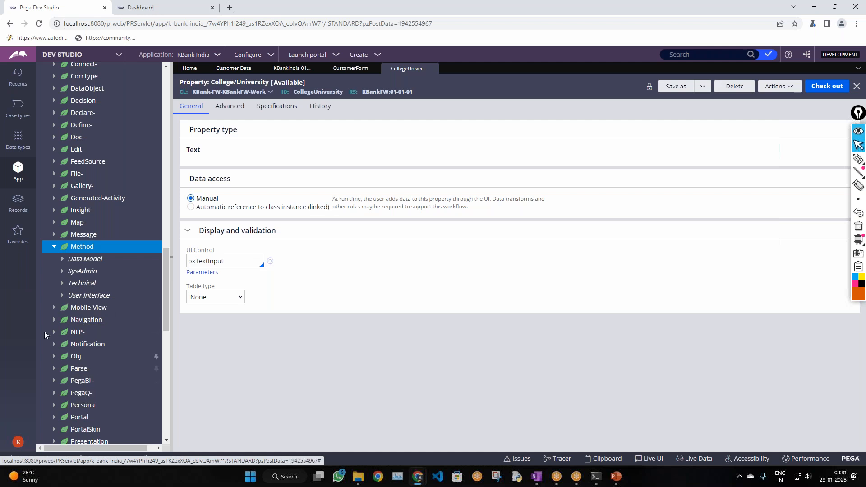
scroll(91, 400, "down", 2)
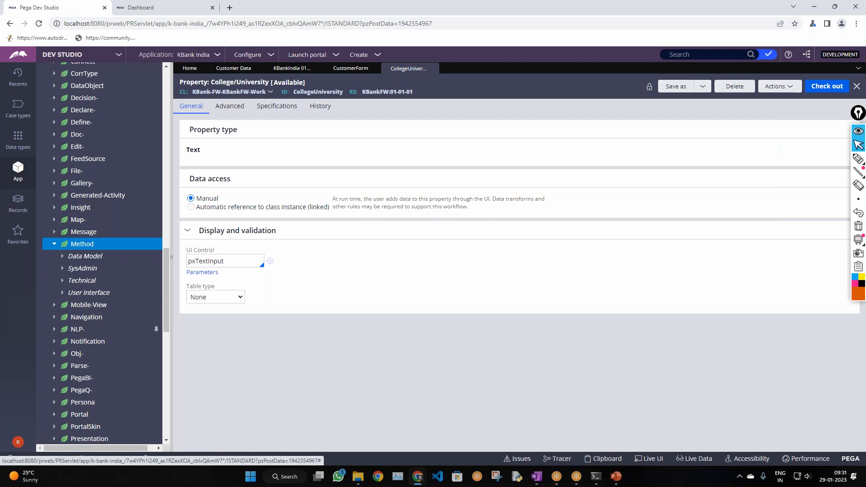
scroll(91, 400, "down", 3)
scroll(89, 372, "up", 7)
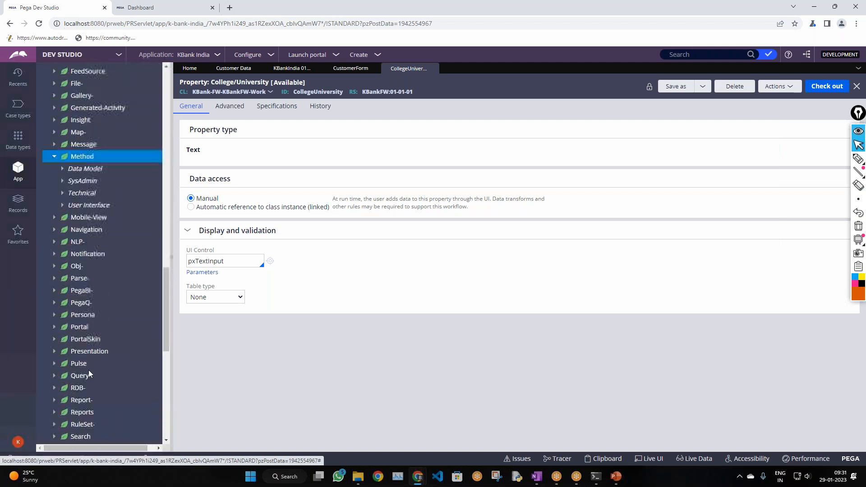
scroll(89, 372, "up", 10)
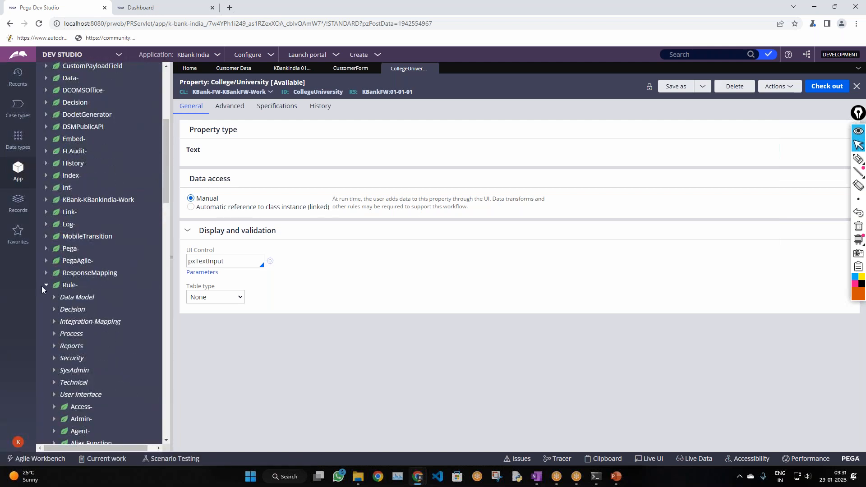
left_click(46, 286)
- Check the Classes and class hierarchy slide in PowerPoint, return to Pega Dev Studio and load the KBank-KBankIndia-Work class in the App Explorer
key("alt+Tab")
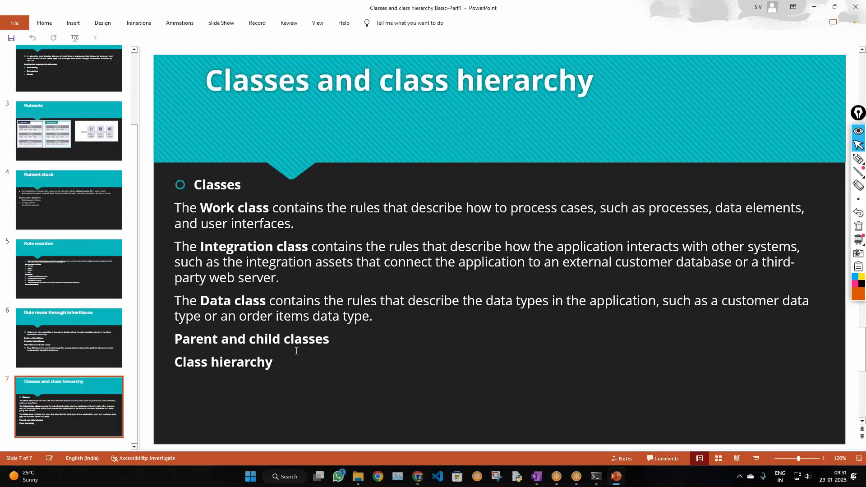
key("alt+Tab")
scroll(141, 336, "up", 6)
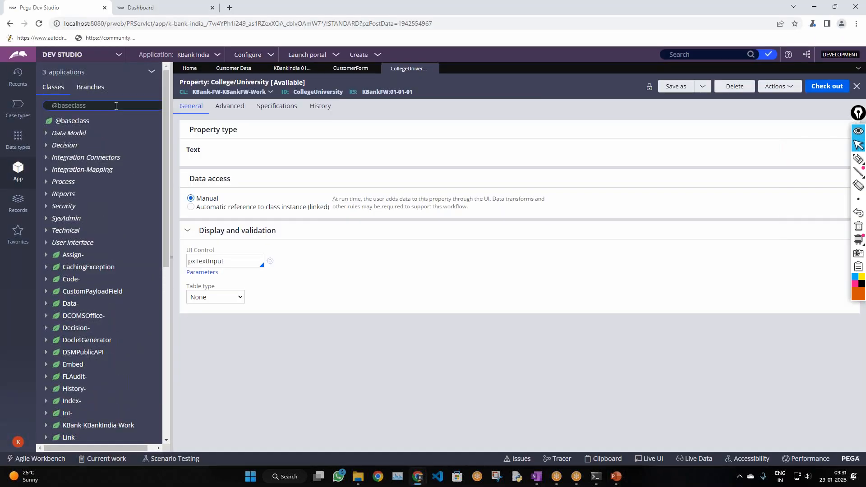
left_click(116, 106)
key("BackSpace")
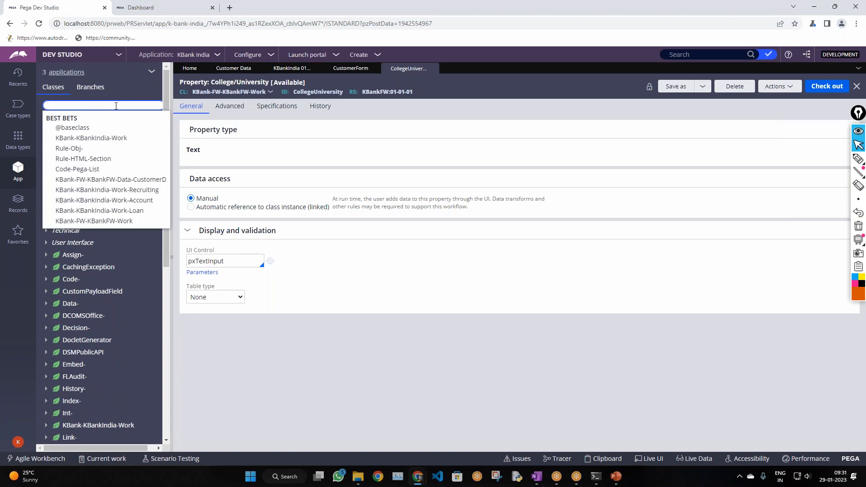
left_click(118, 138)
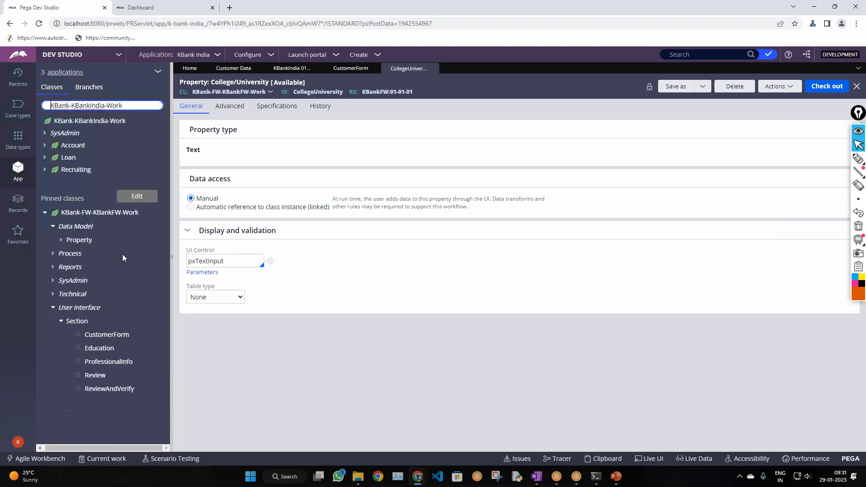
- Collapse the pinned KBank-FW-KBankFW-Work class and load the KBank-KBankIndia-Work-Recruiting class in the App Explorer
left_click(46, 214)
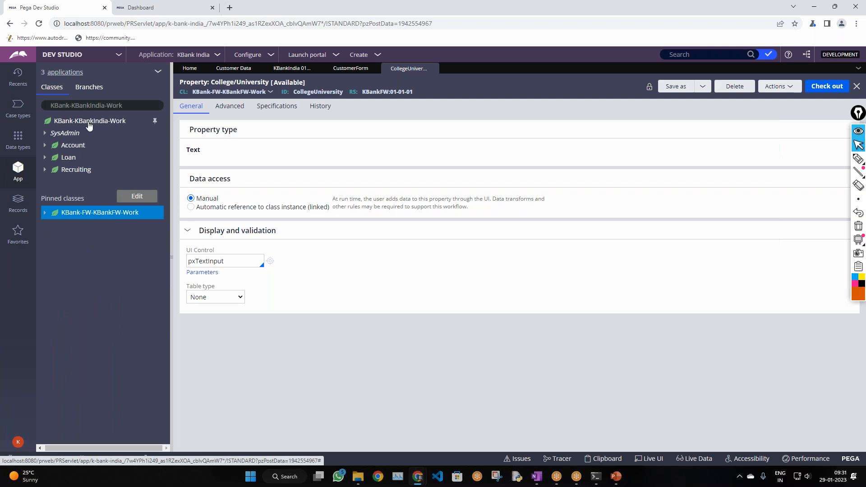
left_click(134, 107)
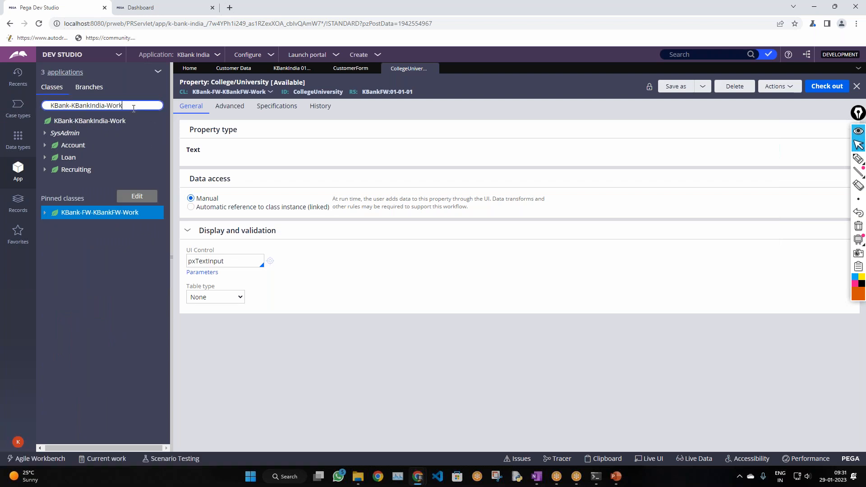
type("-")
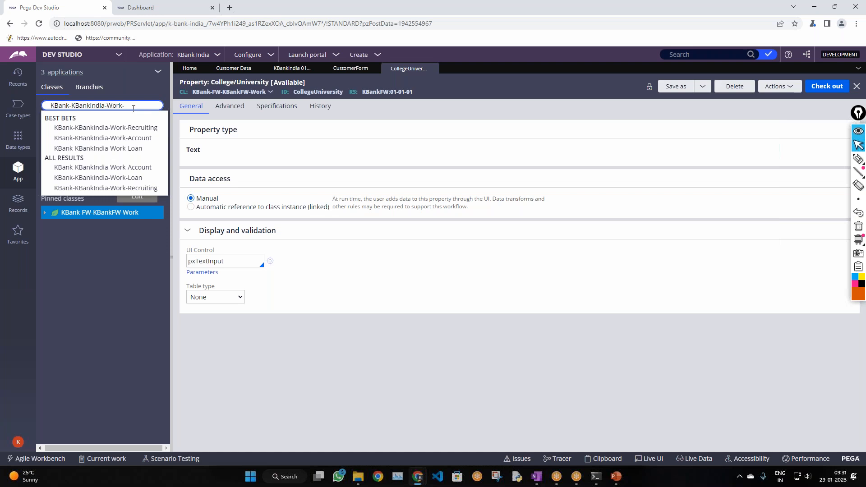
left_click(151, 128)
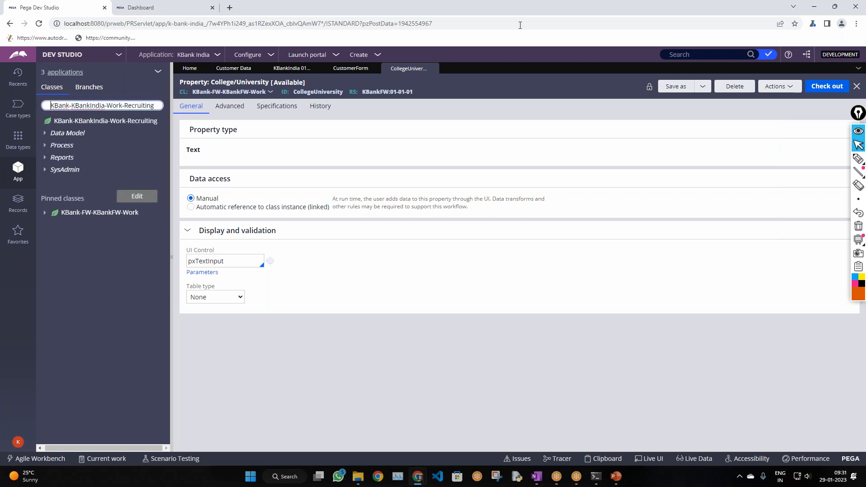
- Highlight the Recruiting part, the KBank-KBankIndia-Work prefix and the KBankIndia part of the KBank-KBankIndia-Work-Recruiting class name to examine its structure
double_click(139, 105)
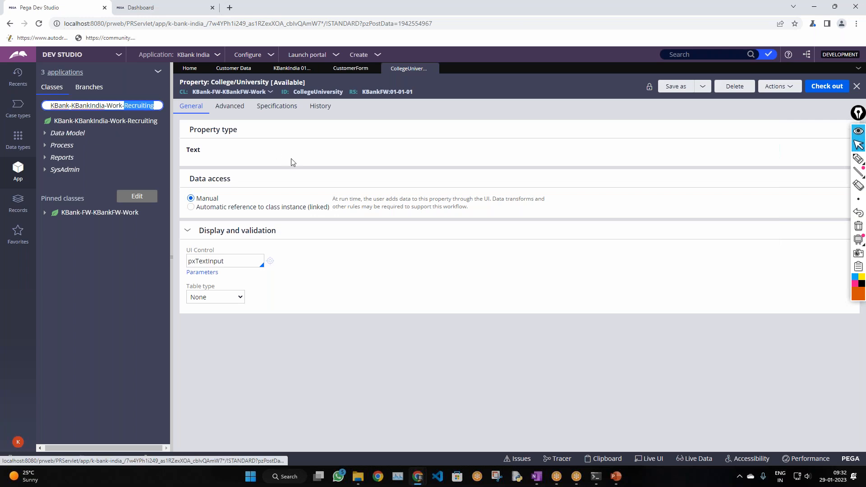
left_click_drag(155, 106, 44, 113)
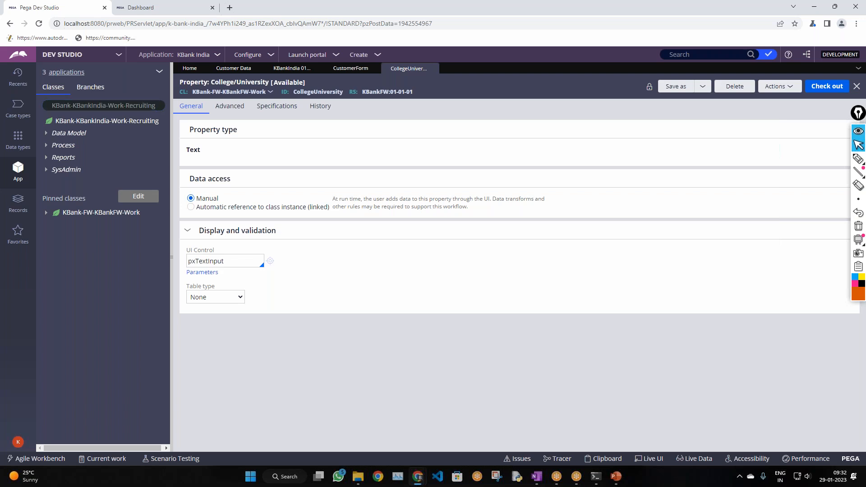
left_click(139, 107)
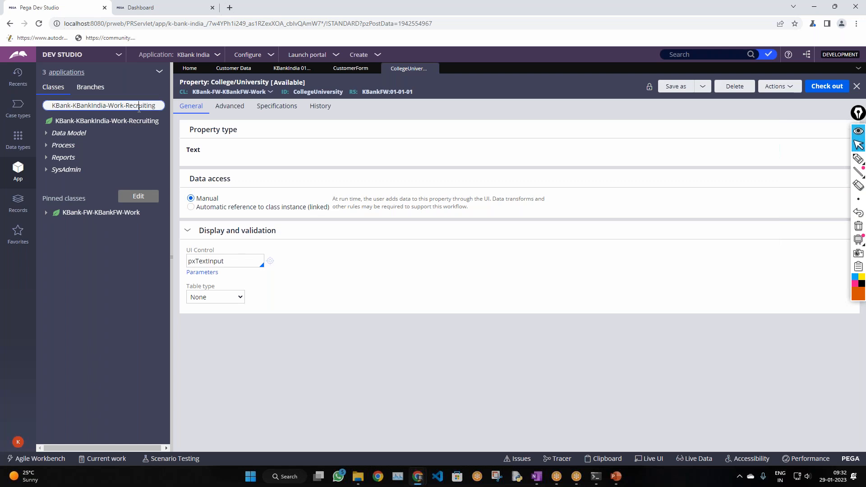
double_click(139, 107)
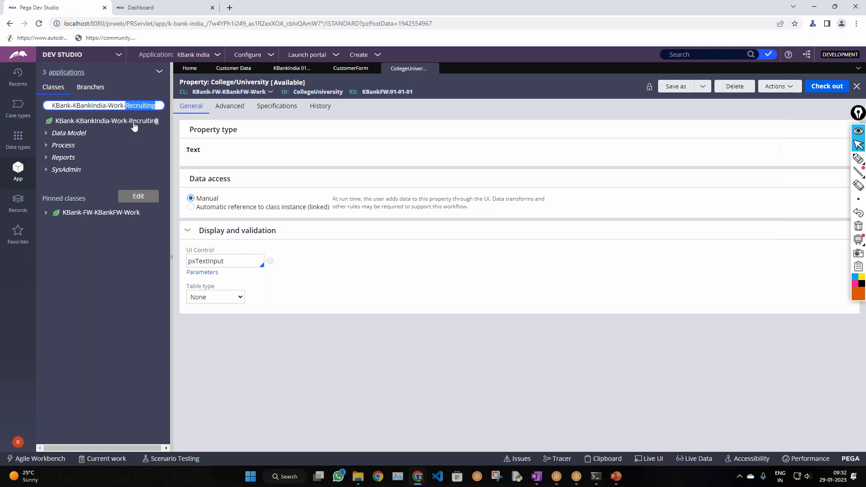
left_click(118, 107)
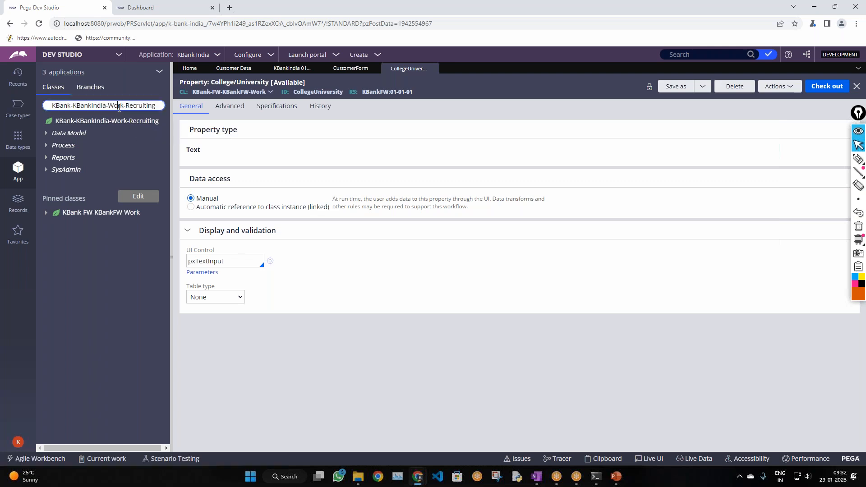
left_click_drag(127, 107, 52, 106)
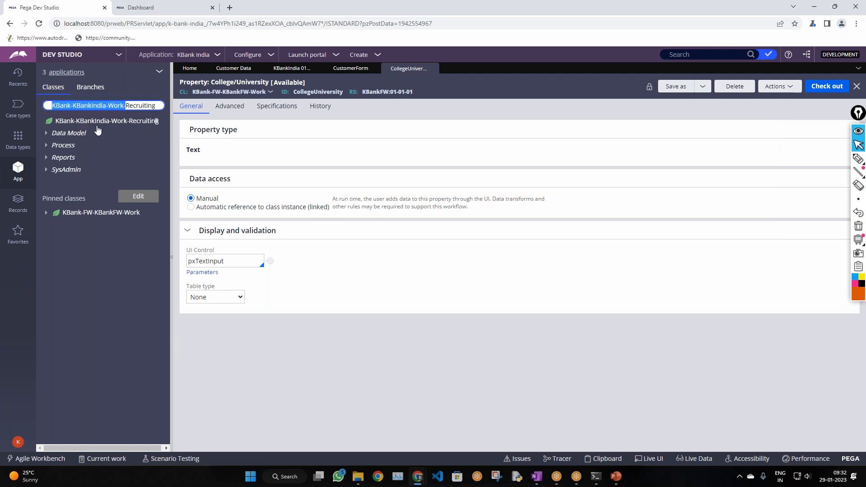
left_click_drag(166, 105, 24, 115)
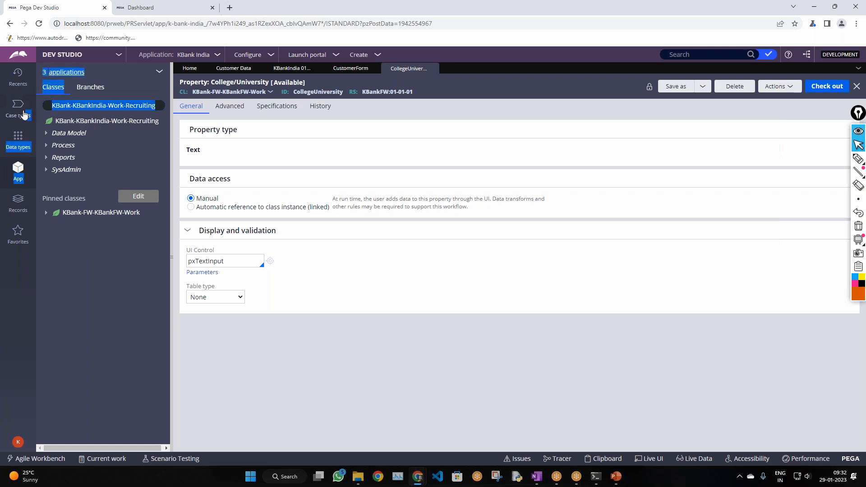
double_click(99, 105)
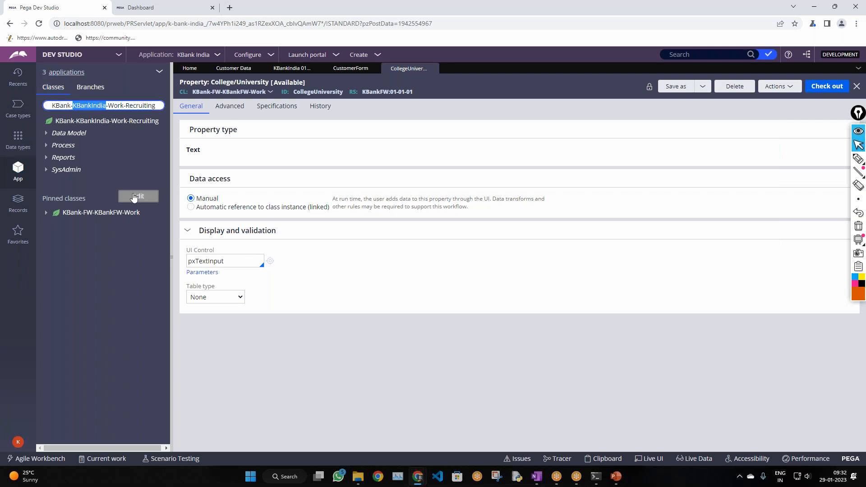
left_click(258, 159)
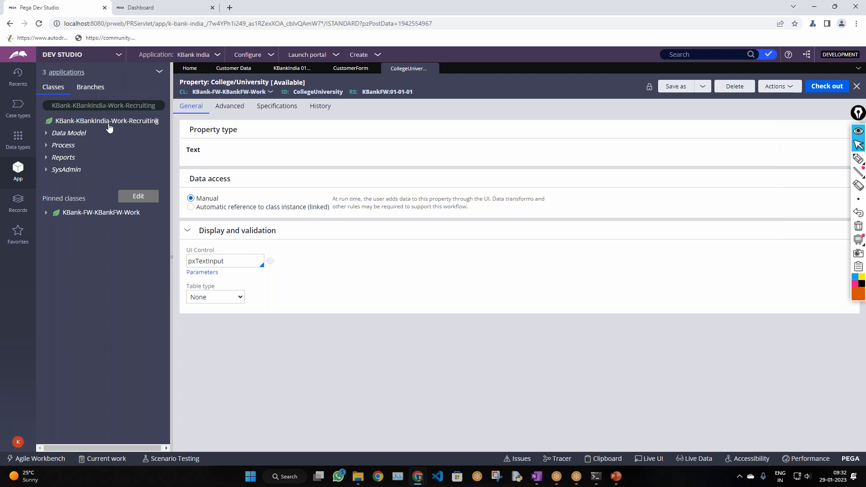
- Consult the Classes and class hierarchy slide, reload the KBank-KBankIndia-Work class in Dev Studio's App Explorer and narrow the explorer pane
key("alt+Tab")
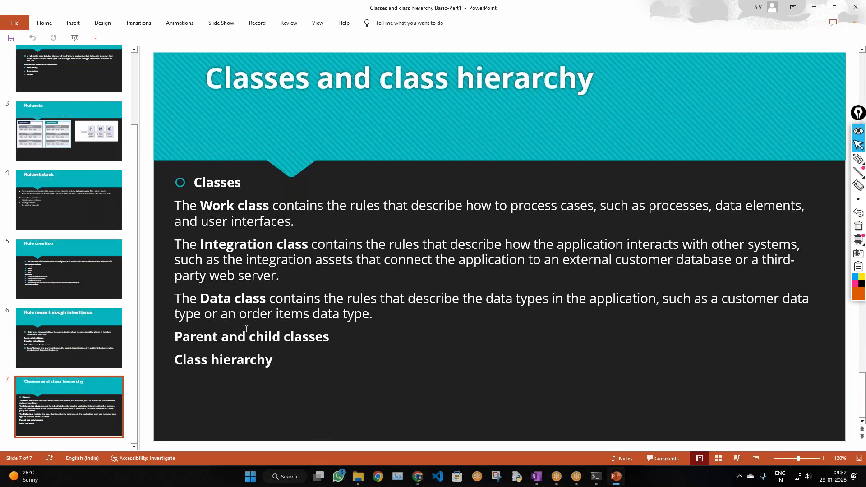
key("alt+Tab")
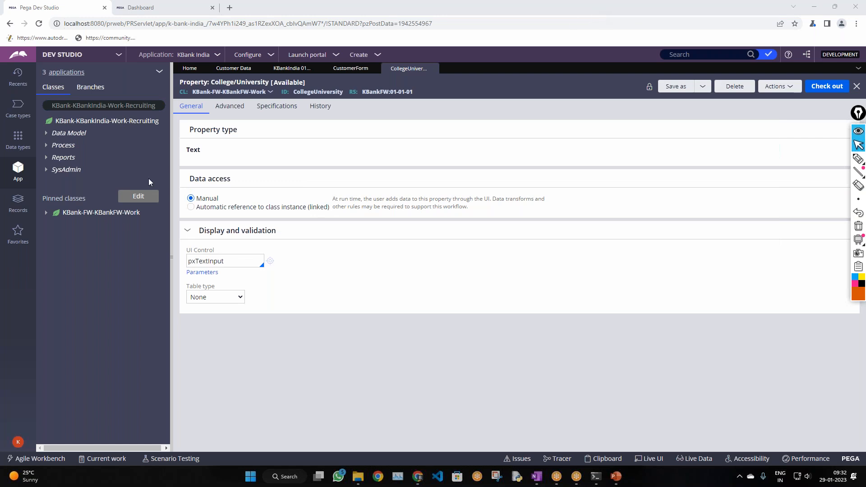
left_click(122, 105)
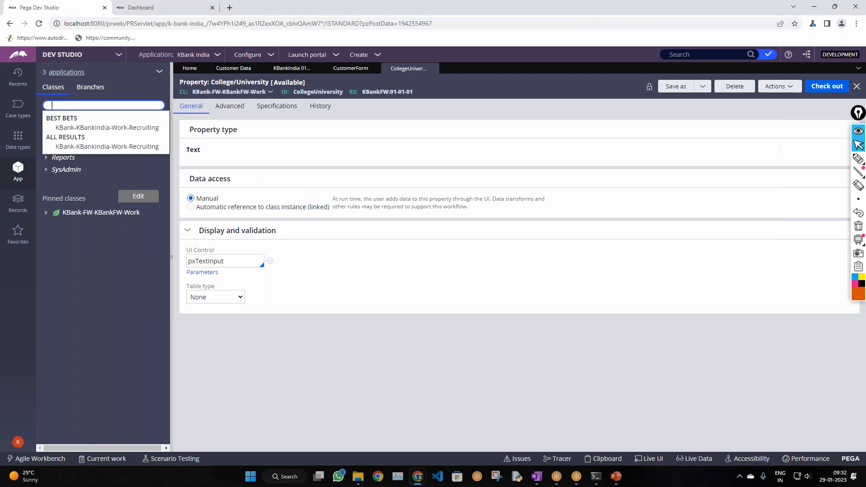
key("BackSpace")
left_click(121, 138)
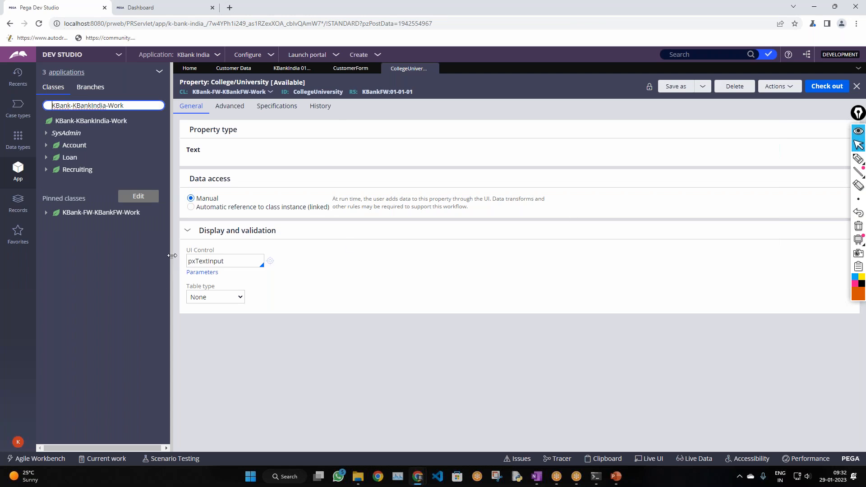
left_click_drag(172, 256, 142, 260)
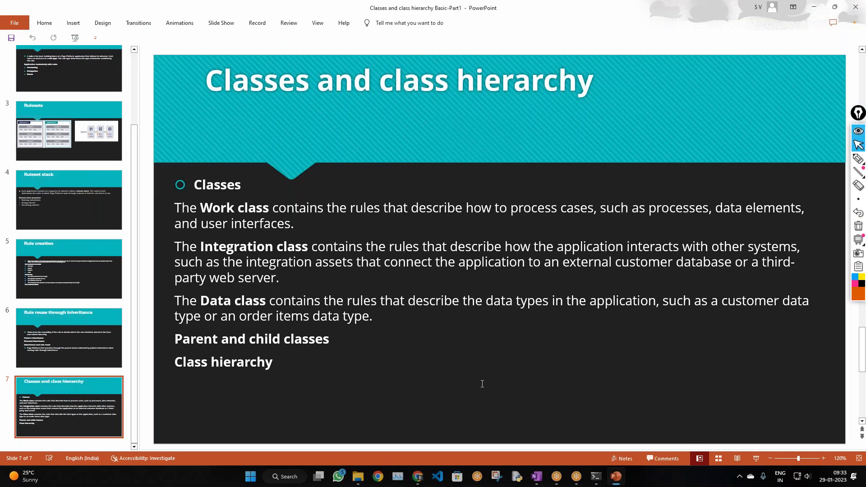
- Review the Classes and class hierarchy slide in PowerPoint again and return to the Customer Form section in Pega Dev Studio
left_click(616, 478)
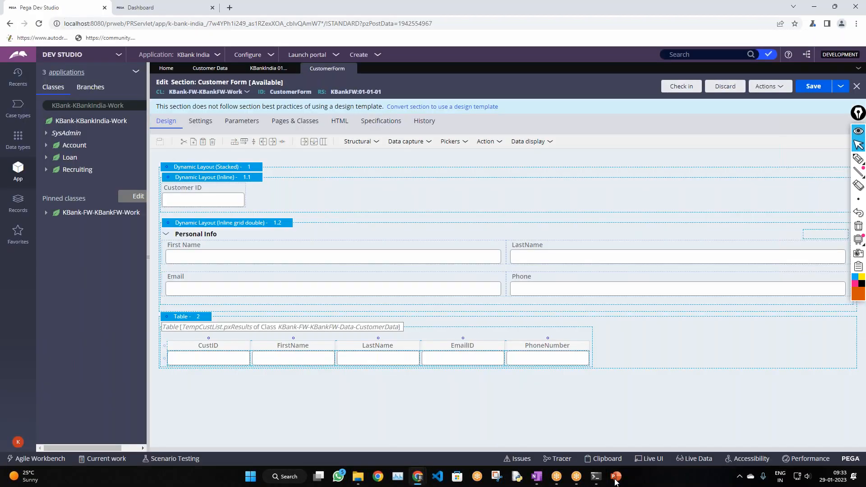
left_click(616, 479)
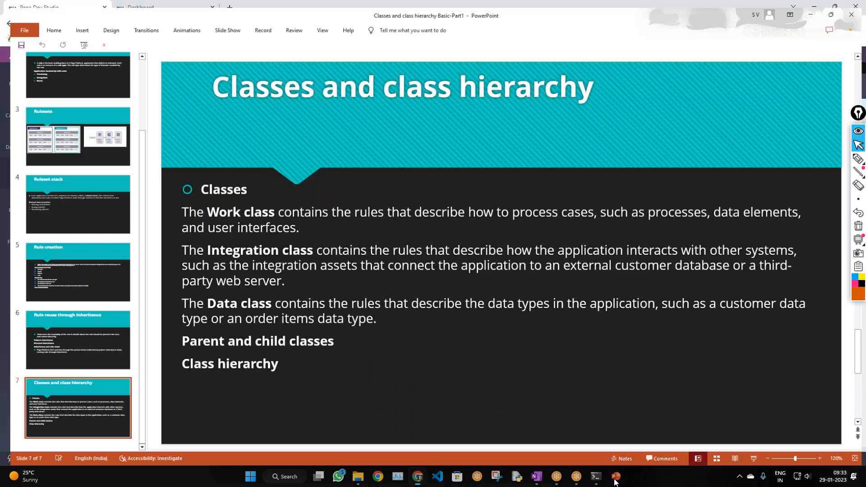
left_click(616, 479)
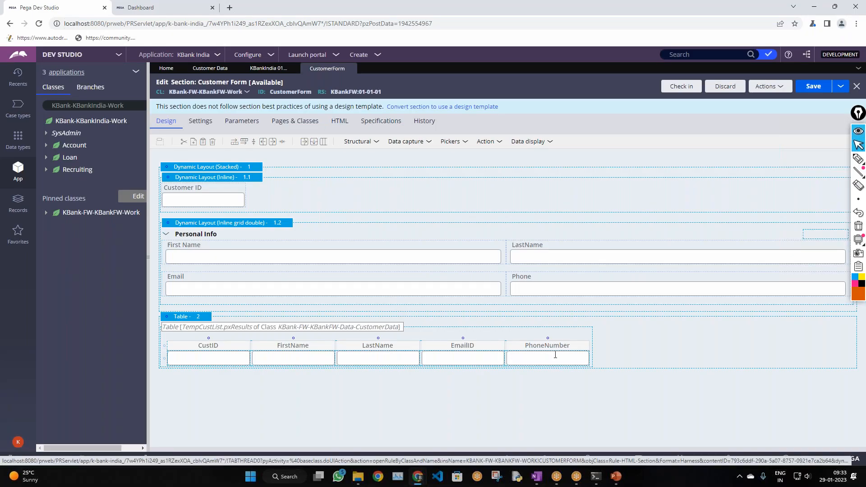
- Switch to OneNote and look through the Running Notes section of the Pega@Feb21 notebook
left_click(541, 482)
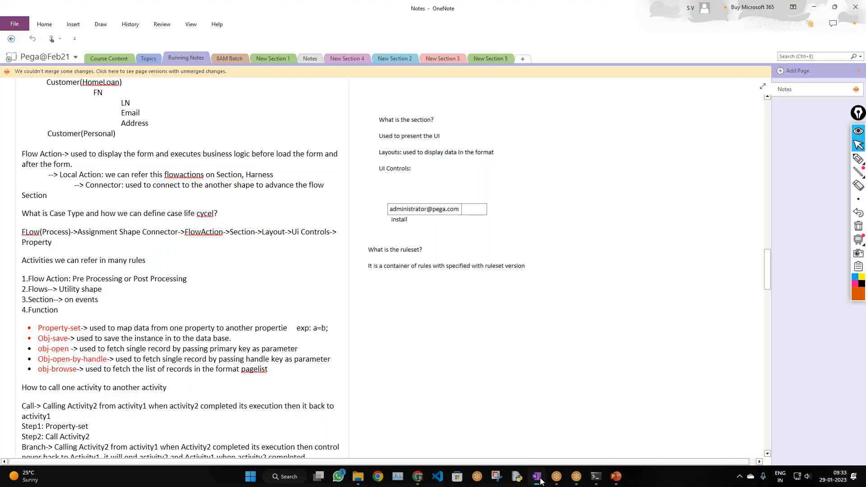
scroll(206, 332, "up", 10)
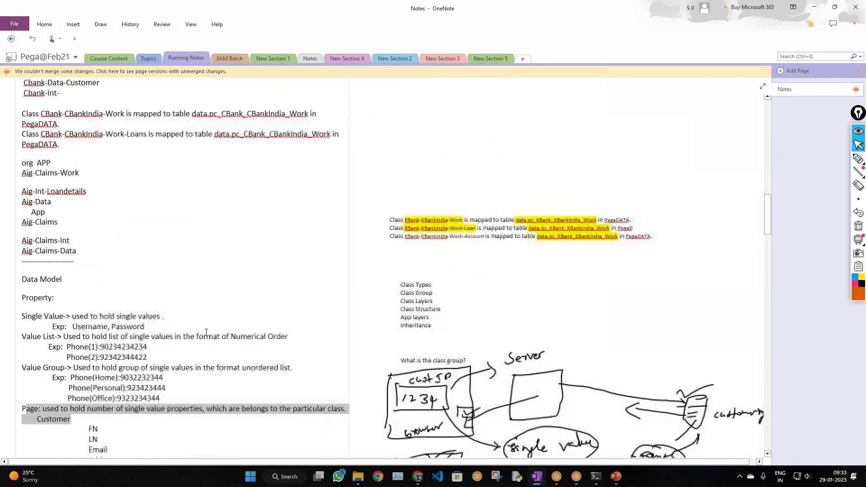
scroll(206, 333, "down", 15)
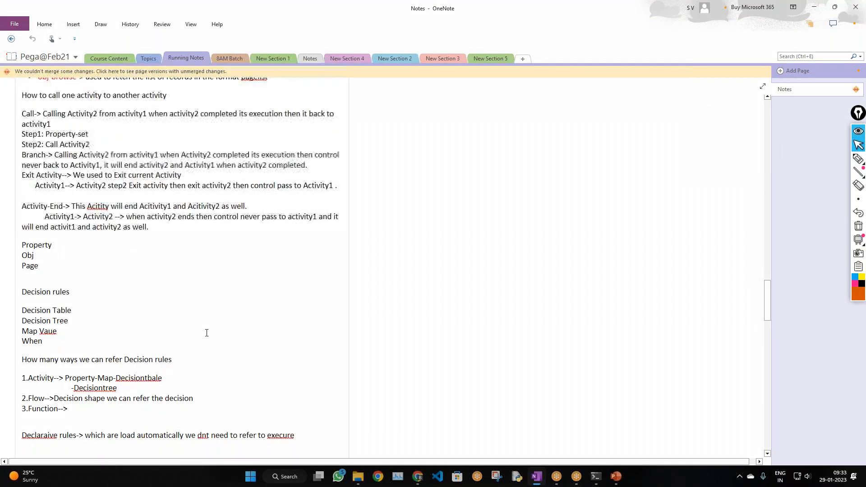
scroll(207, 333, "up", 2)
- Look through the Course Content section and the Data Model page under Topics in the Pega@Feb21 notebook, ending on Course Content
left_click(109, 60)
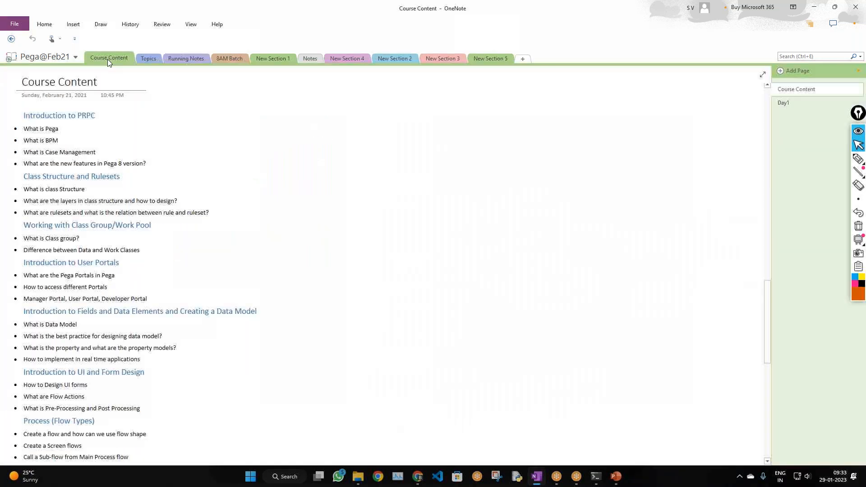
left_click(146, 59)
left_click(111, 57)
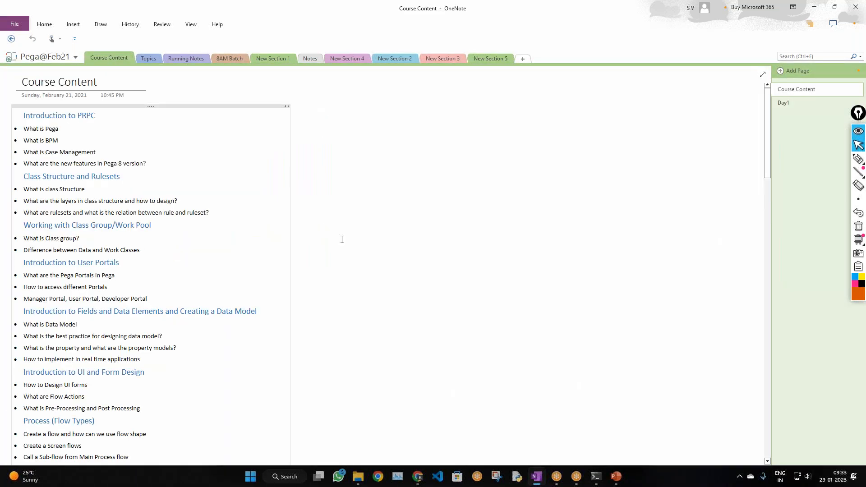
left_click(11, 40)
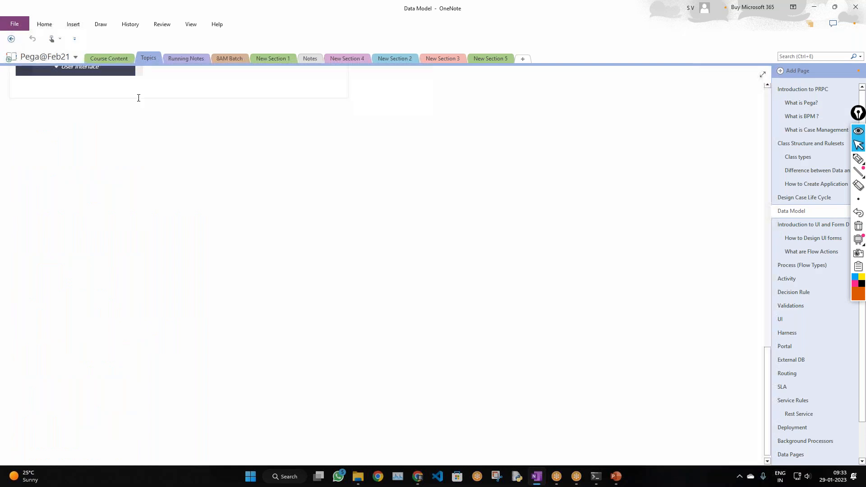
scroll(151, 147, "up", 8)
scroll(150, 150, "up", 1)
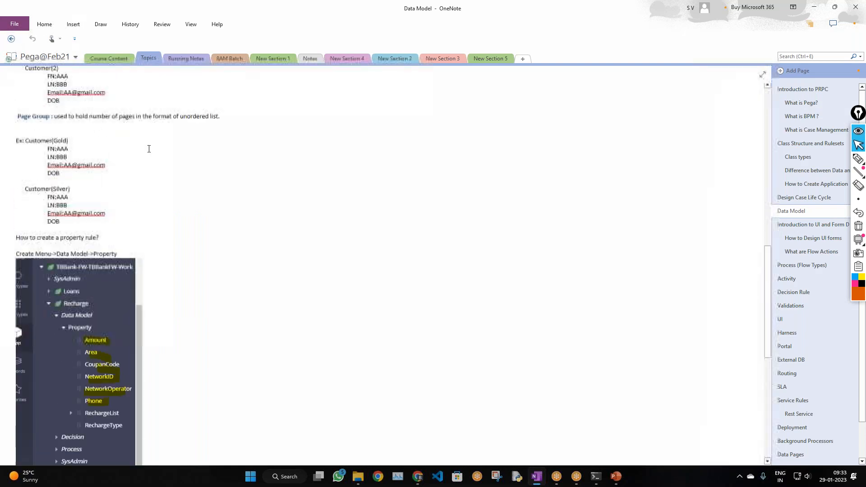
scroll(149, 149, "up", 10)
left_click(113, 61)
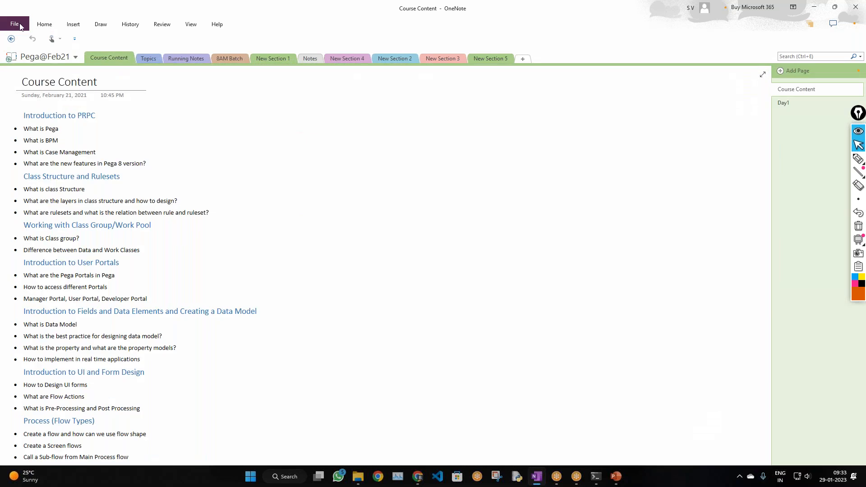
- Open the CSA8.8 notebook and review its CSA Content and Case Management pages
left_click(15, 23)
scroll(209, 244, "down", 3)
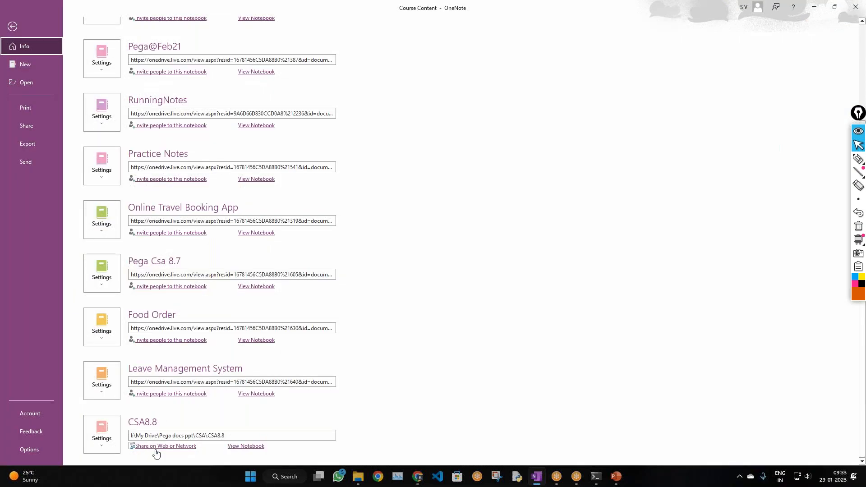
left_click(235, 447)
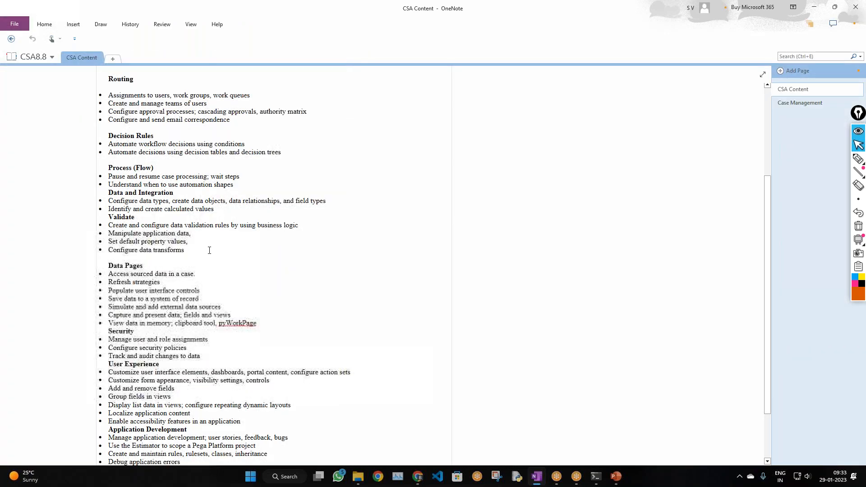
scroll(209, 250, "up", 4)
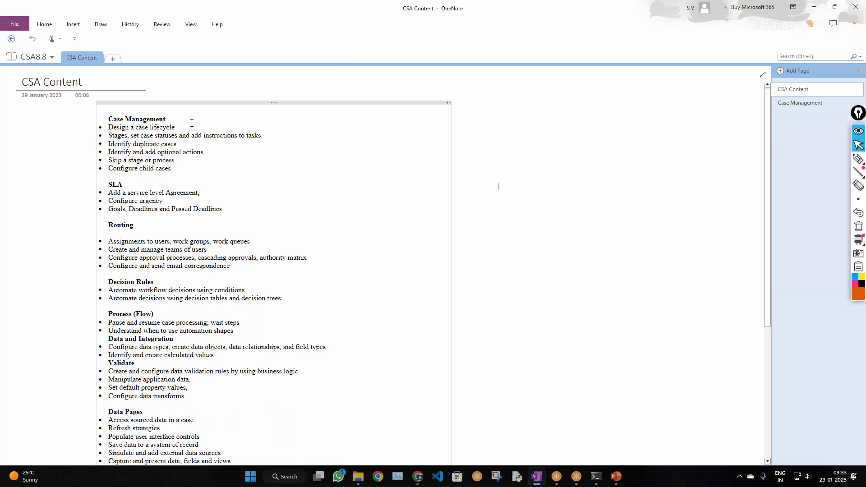
left_click(810, 104)
left_click(799, 89)
- Switch to Pega Dev Studio, open the Recruiting case type and examine the stages of its case life cycle
key("alt+Tab")
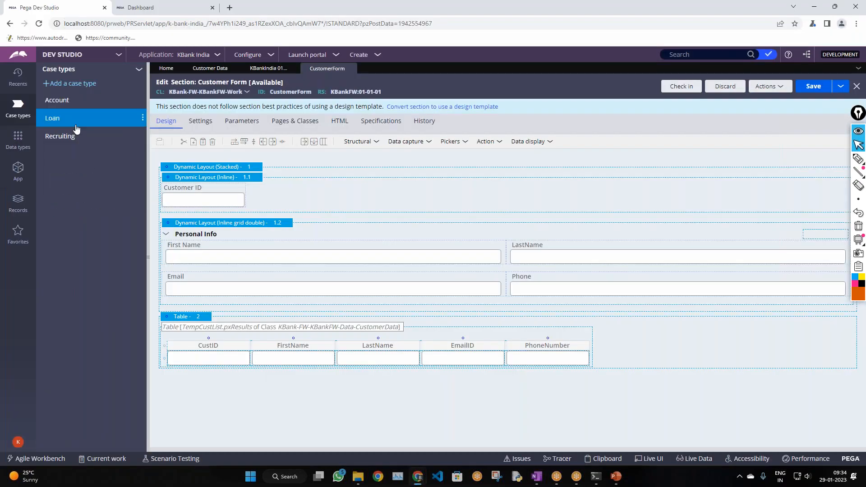
left_click(73, 136)
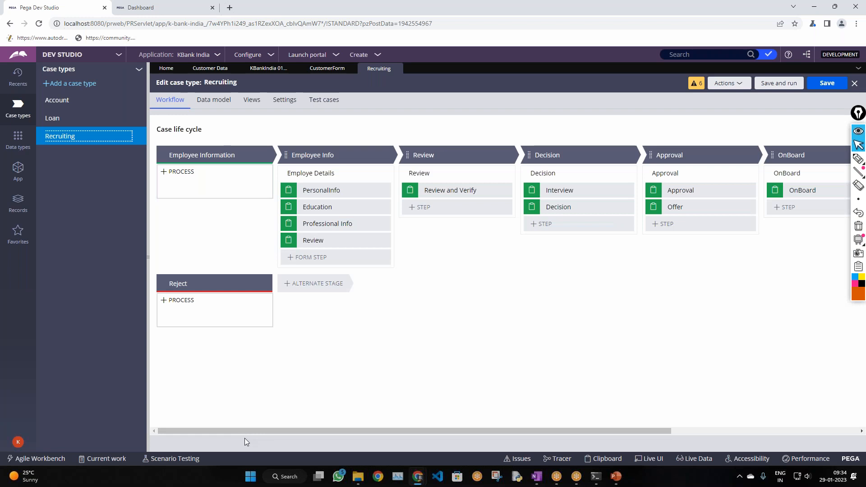
left_click_drag(256, 433, 315, 421)
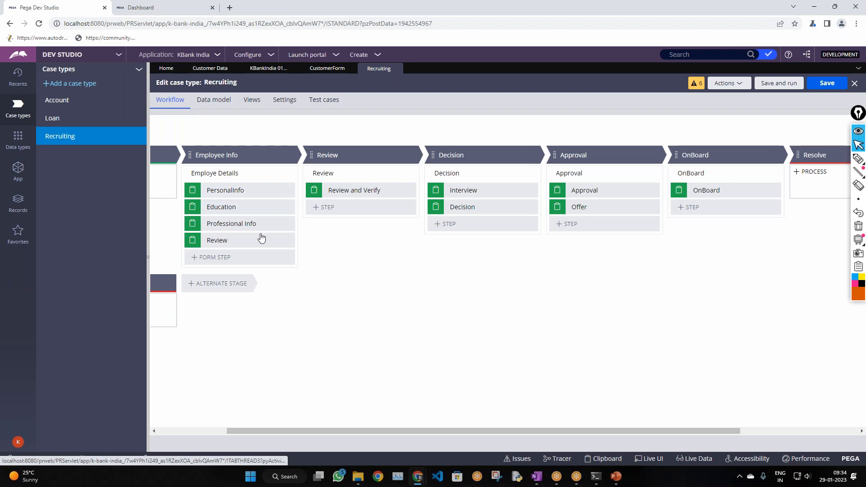
left_click(235, 156)
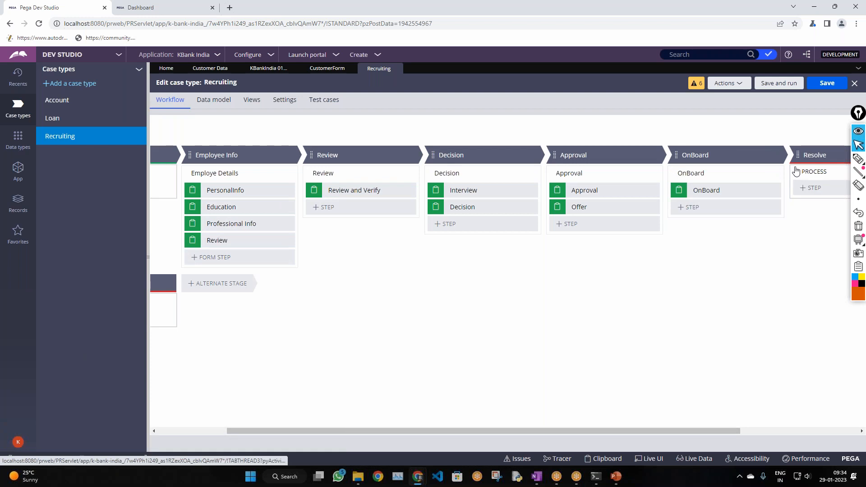
- Compare the Recruiting case life cycle with the Case Management topics on the CSA Content page in OneNote
key("alt+Tab")
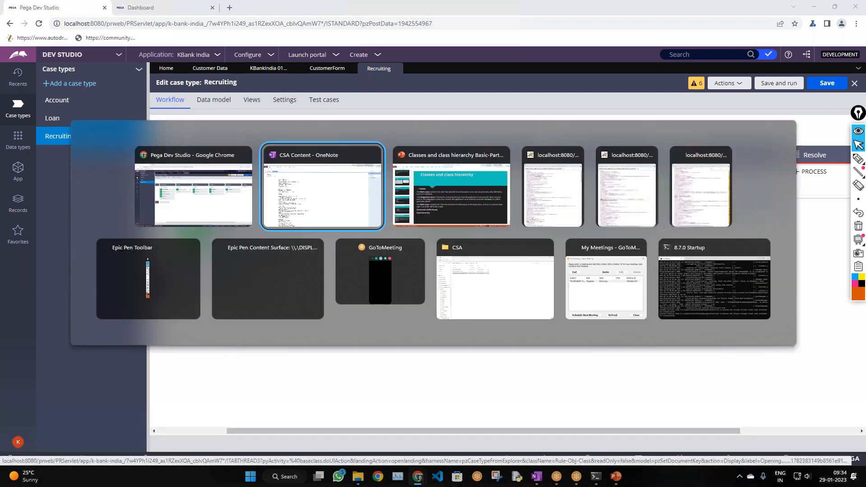
key("alt+Tab")
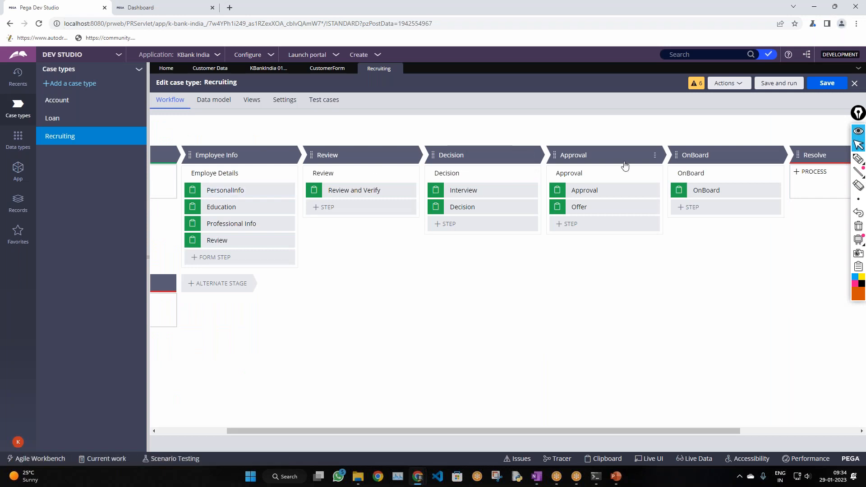
key("alt+Tab")
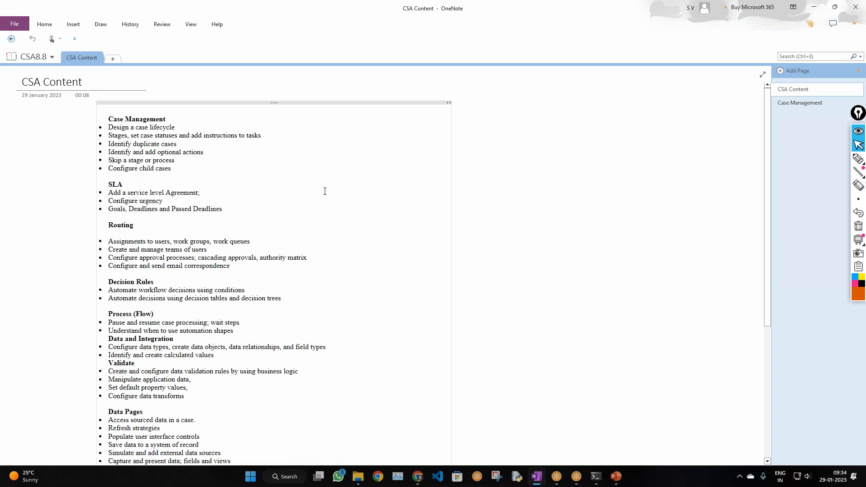
- Switch to Pega Dev Studio and examine the Recruiting case type's stages from Employee Info through Resolve
key("alt+Tab")
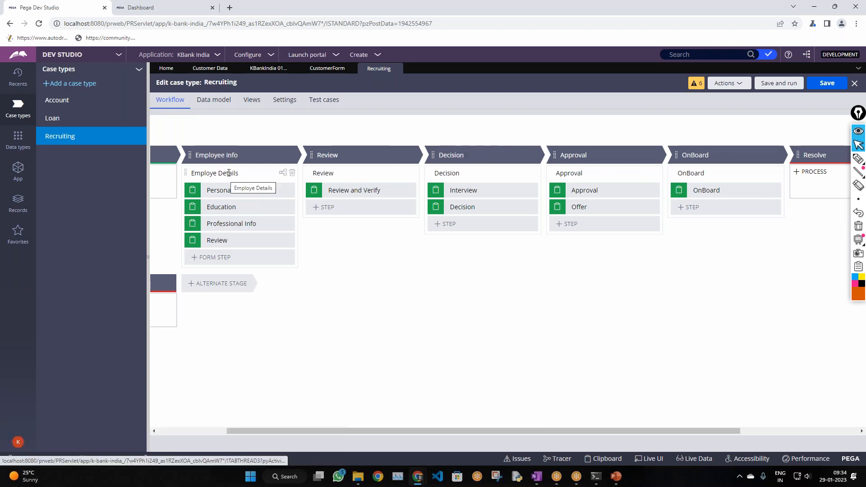
left_click(222, 155)
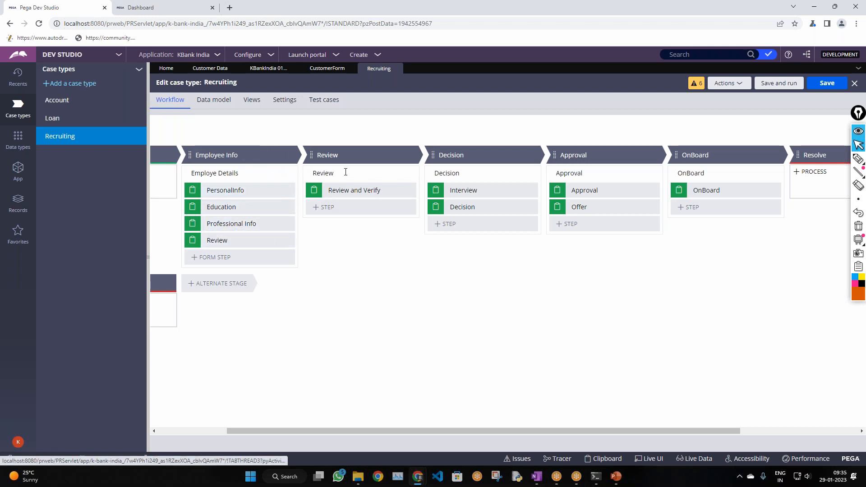
left_click(216, 433)
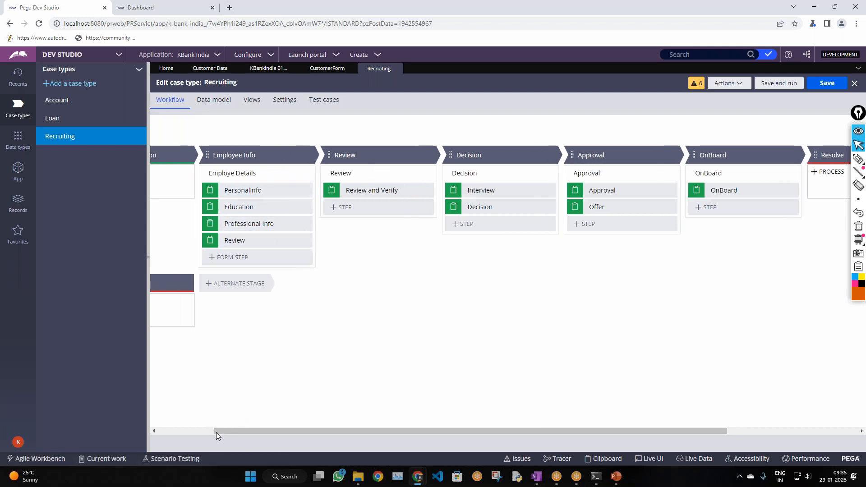
left_click_drag(217, 432, 316, 431)
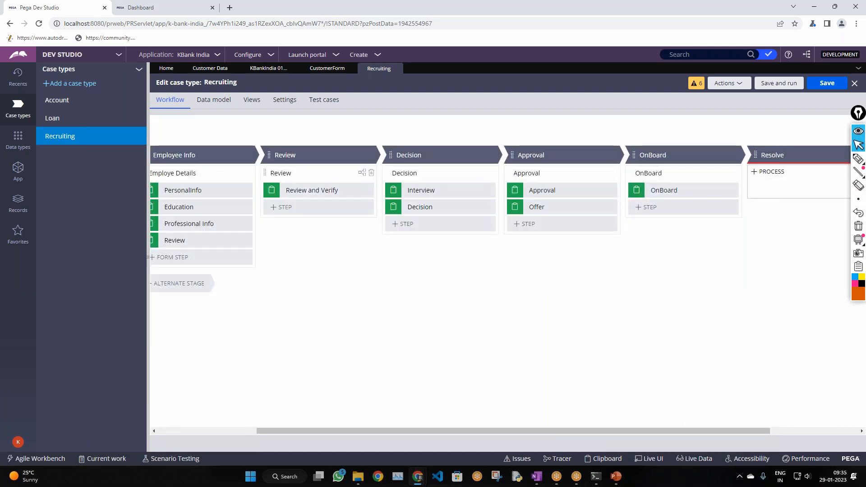
left_click(211, 432)
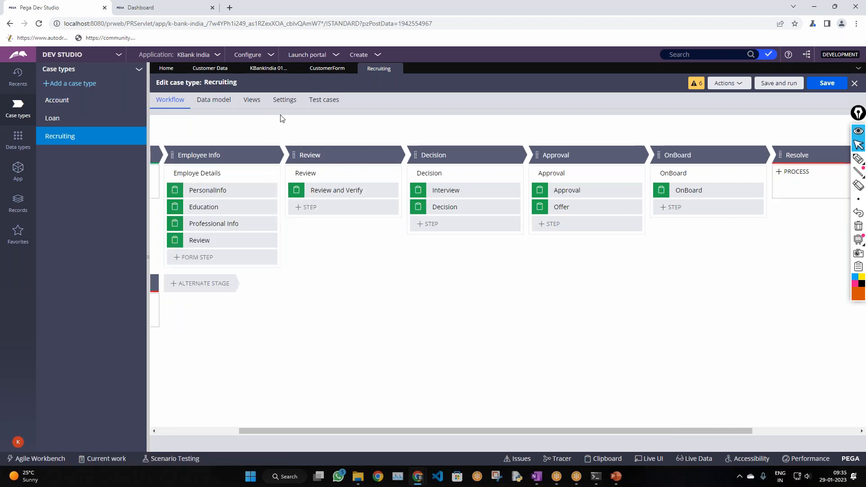
- Examine the Employee Info stage's general and validation settings, including the options for skipping the stage
left_click(203, 154)
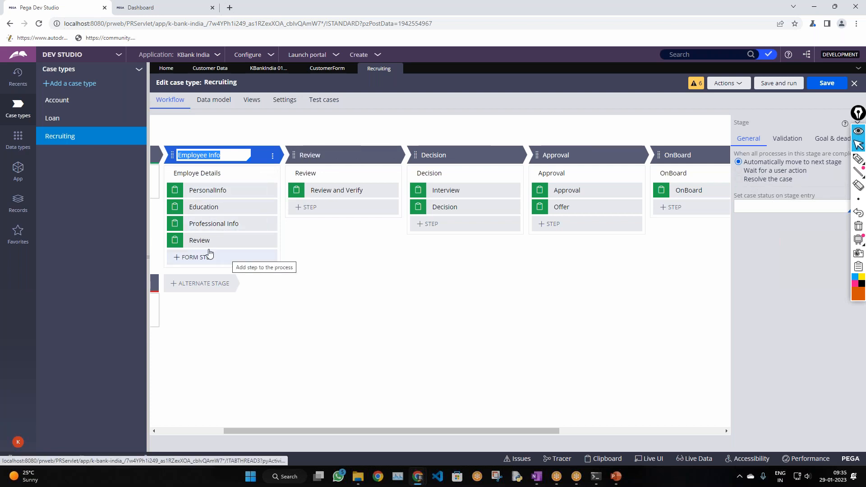
left_click(787, 138)
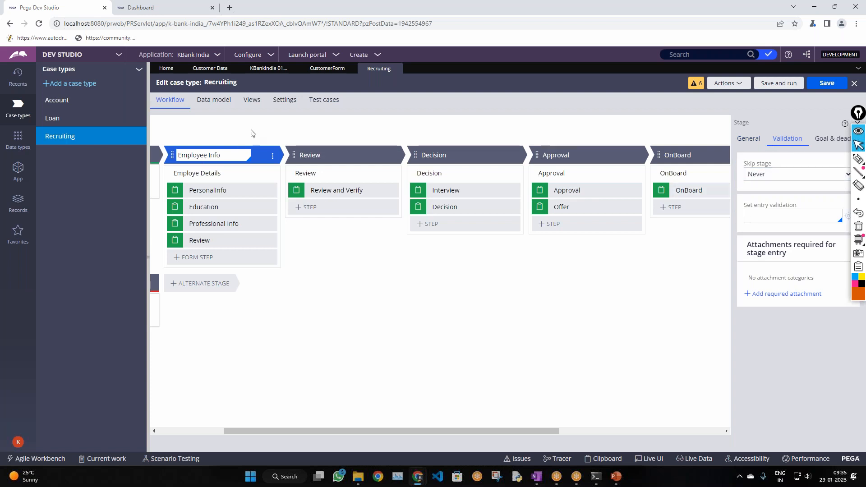
left_click(796, 175)
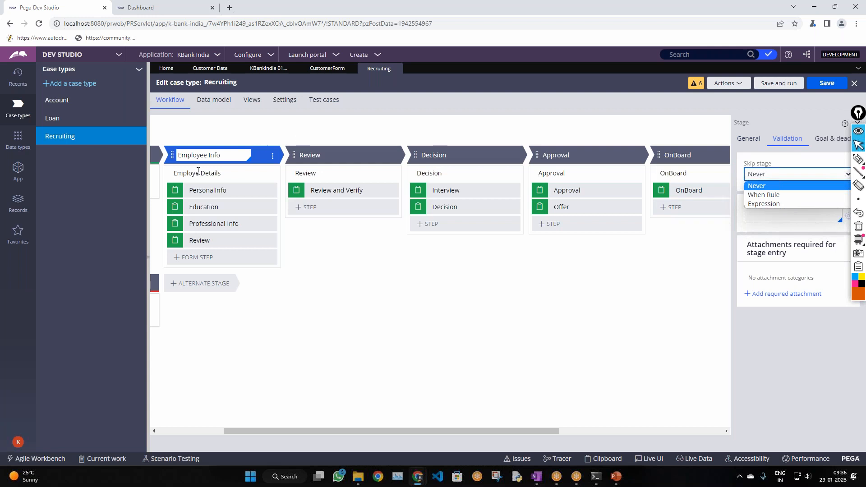
left_click(766, 229)
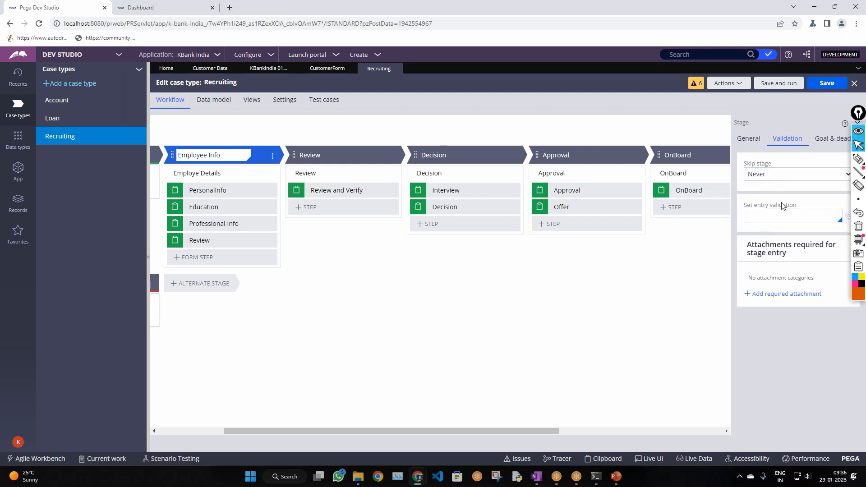
left_click(749, 139)
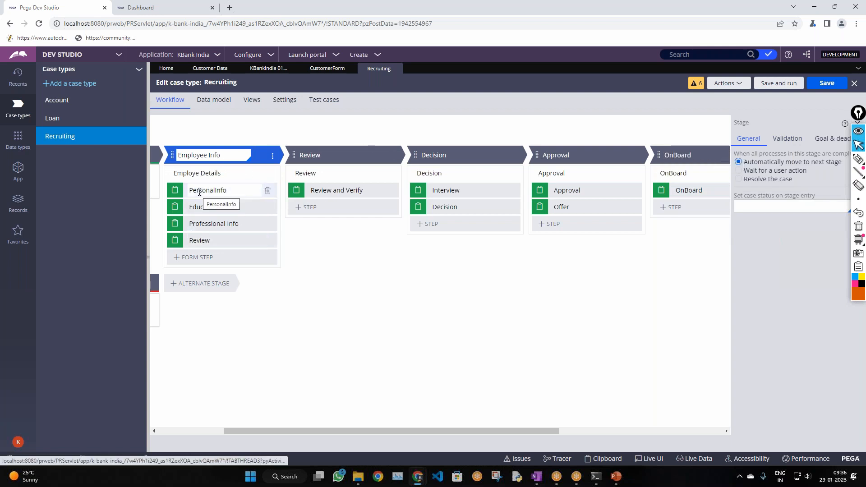
- Check the Case Management topics in OneNote, return to Dev Studio and inspect the PersonalInfo step and Employe Details process settings
key("alt+Tab")
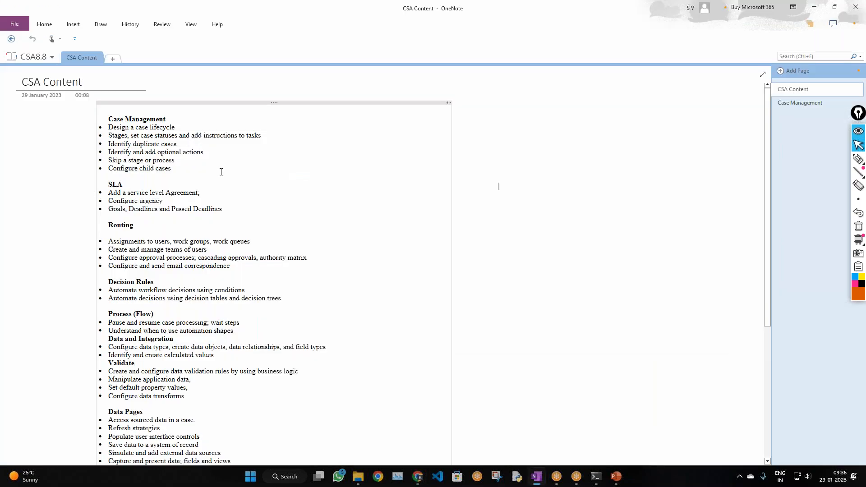
key("alt+Tab")
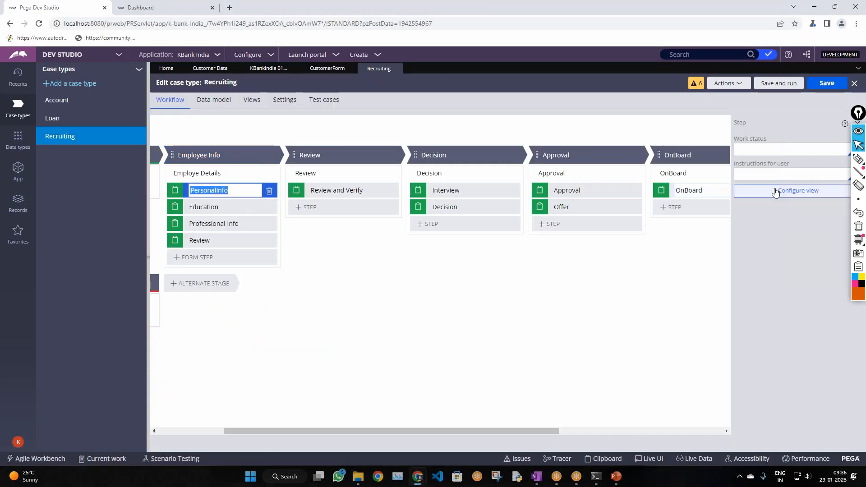
left_click(858, 139)
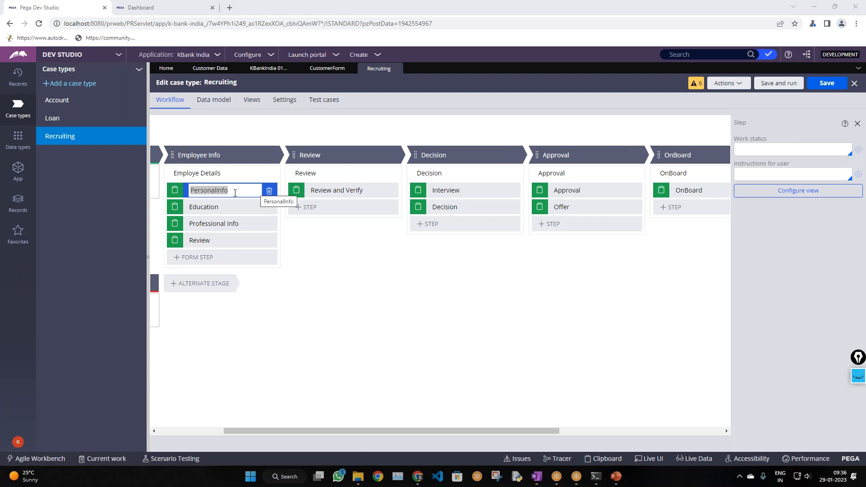
left_click(267, 173)
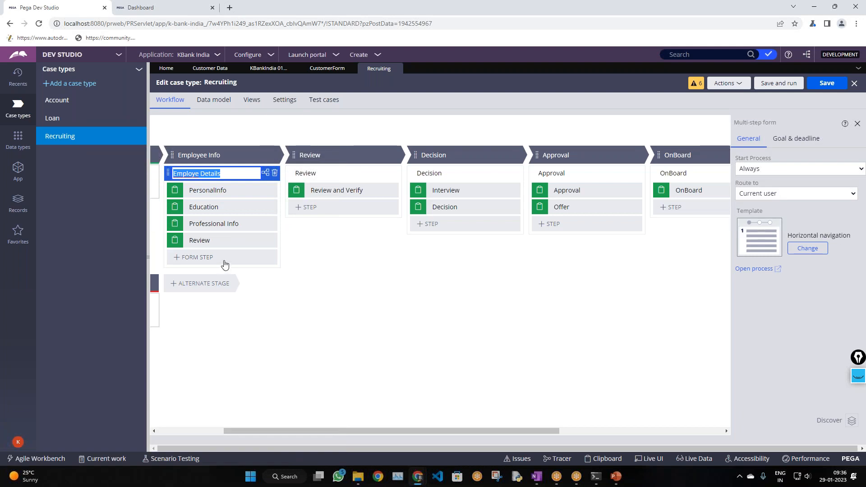
left_click(228, 192)
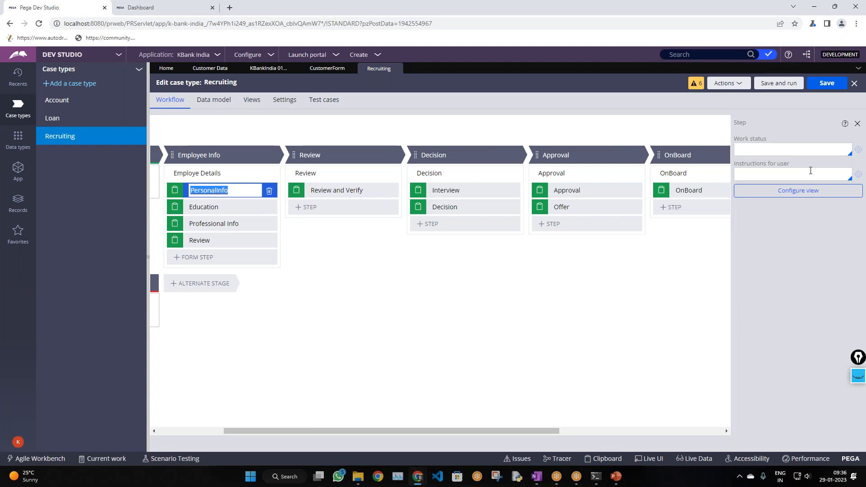
left_click(208, 173)
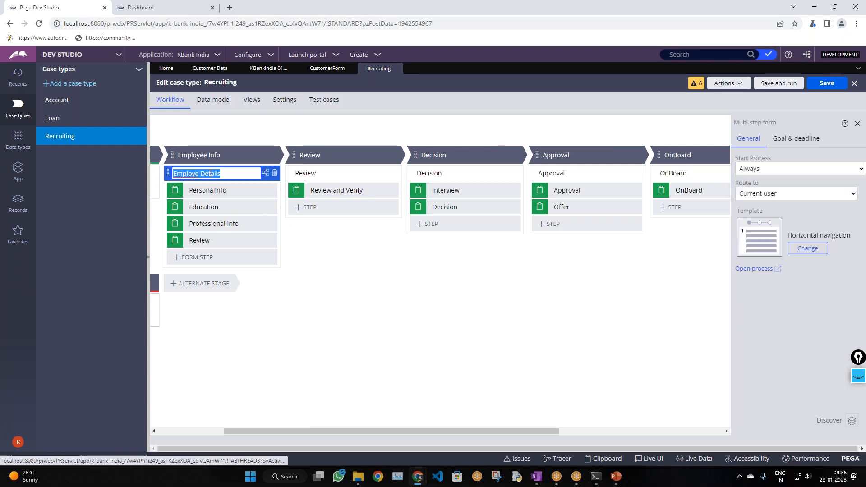
- Open the Employe Details process flow and check it out for editing
left_click(758, 269)
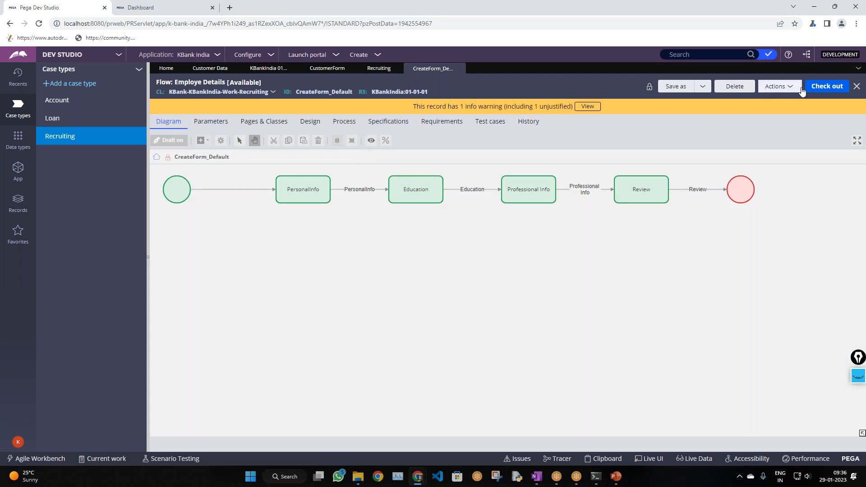
left_click(808, 89)
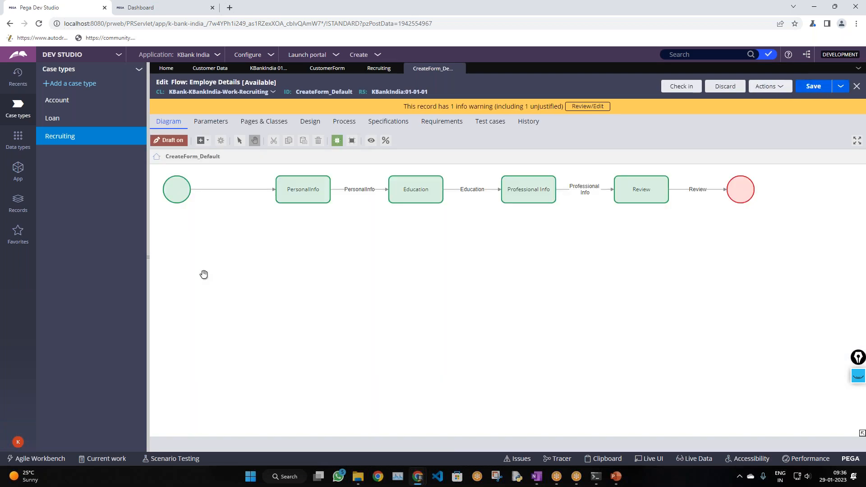
left_click_drag(205, 280, 209, 309)
left_click(175, 226)
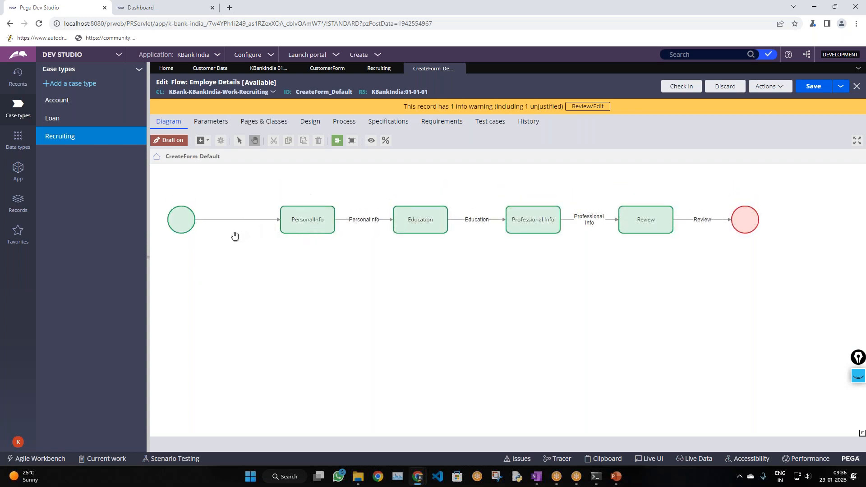
- Set the PersonalInfo assignment's user instructions to "Please approve or reject this" and open that field value rule
left_click(307, 222)
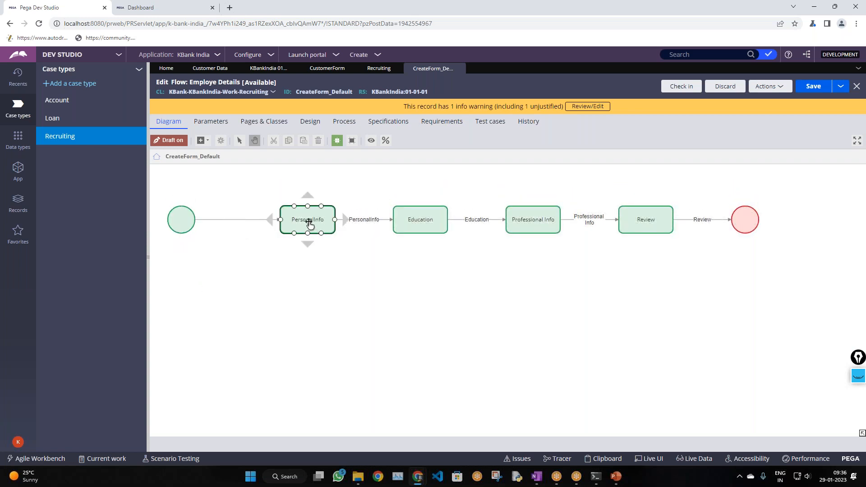
double_click(309, 223)
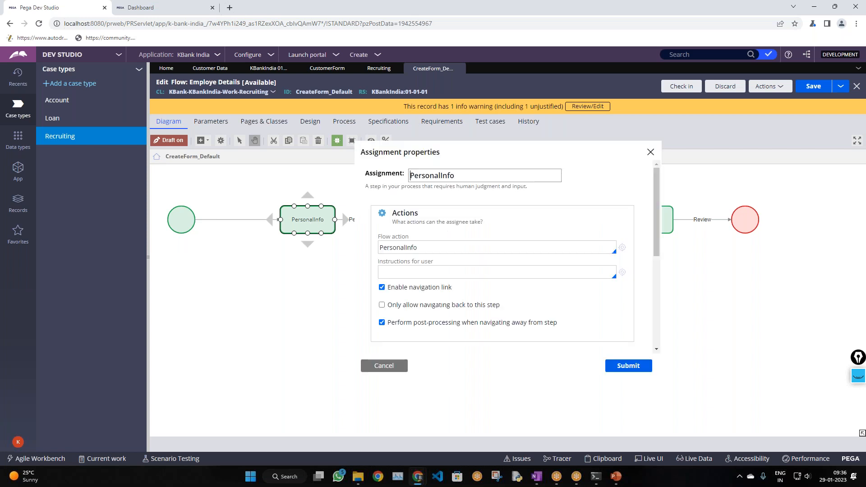
scroll(567, 259, "down", 5)
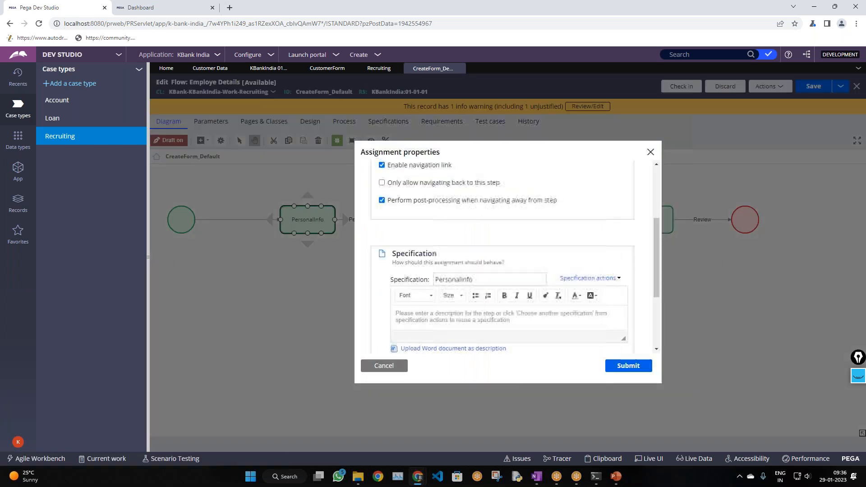
scroll(561, 265, "down", 1)
scroll(561, 265, "up", 7)
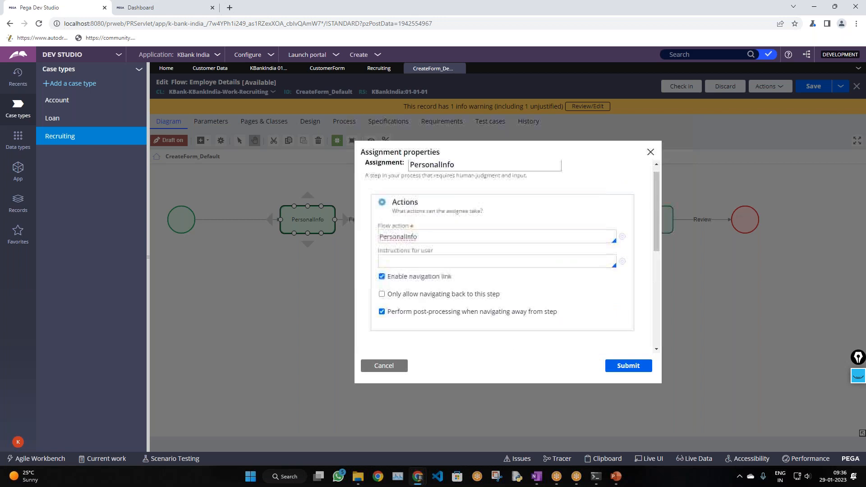
left_click_drag(387, 264, 436, 266)
left_click(437, 268)
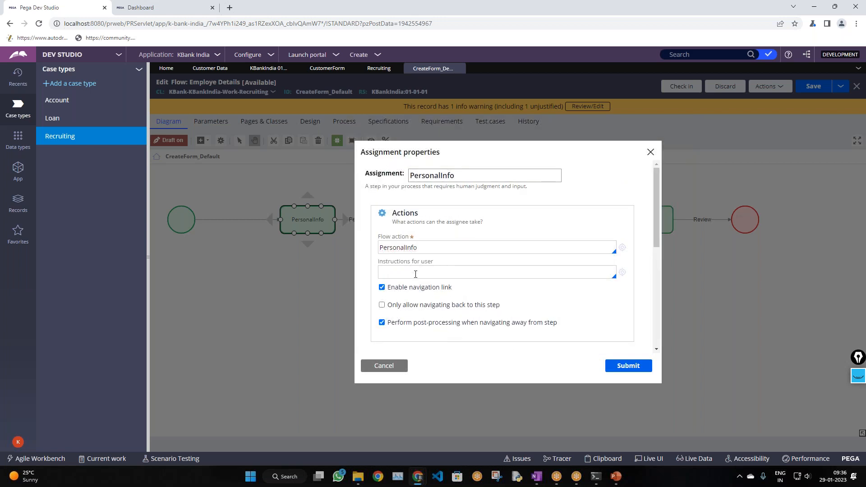
left_click(425, 279)
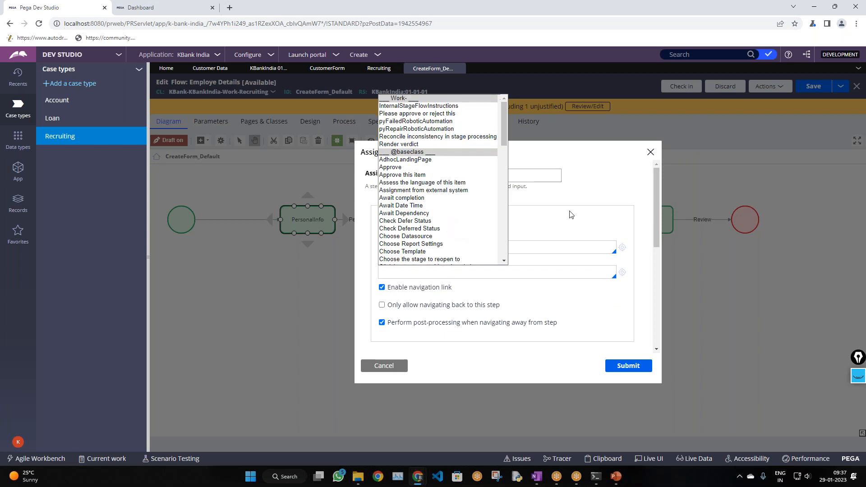
left_click(445, 114)
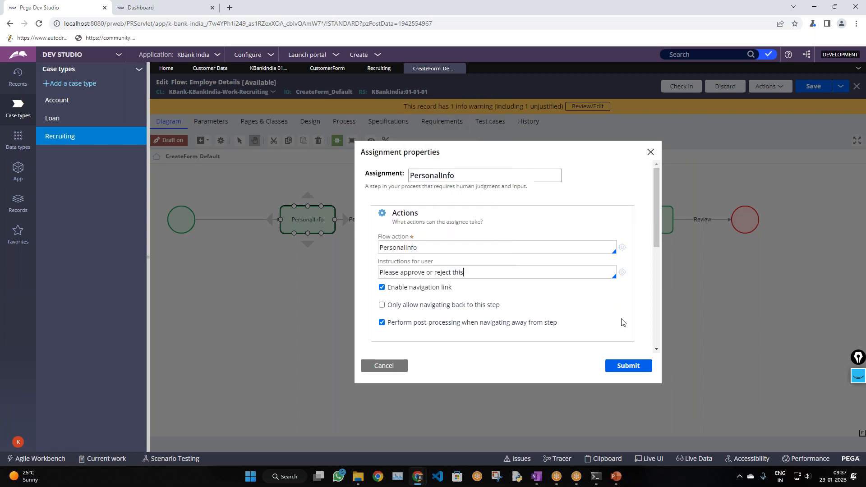
left_click(623, 272)
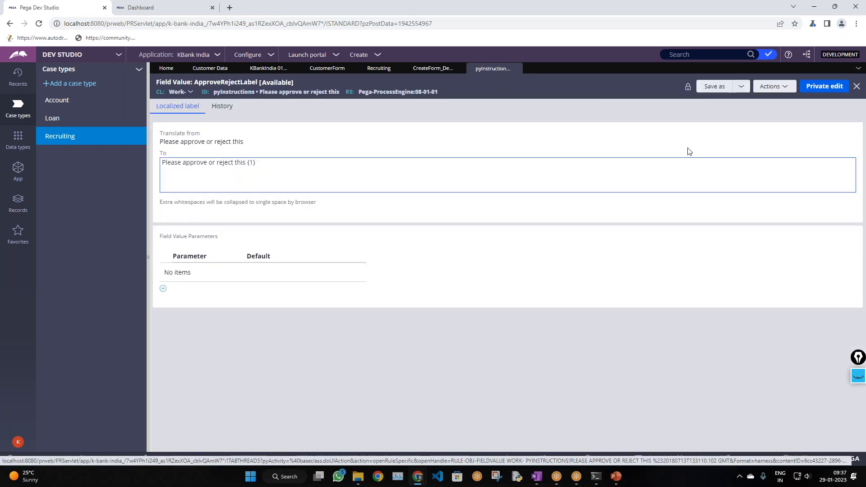
- Save the ApproveRejectLabel field value as a new record labelled PersonalInfo in the KBank FW context, applied to Work-
left_click(717, 87)
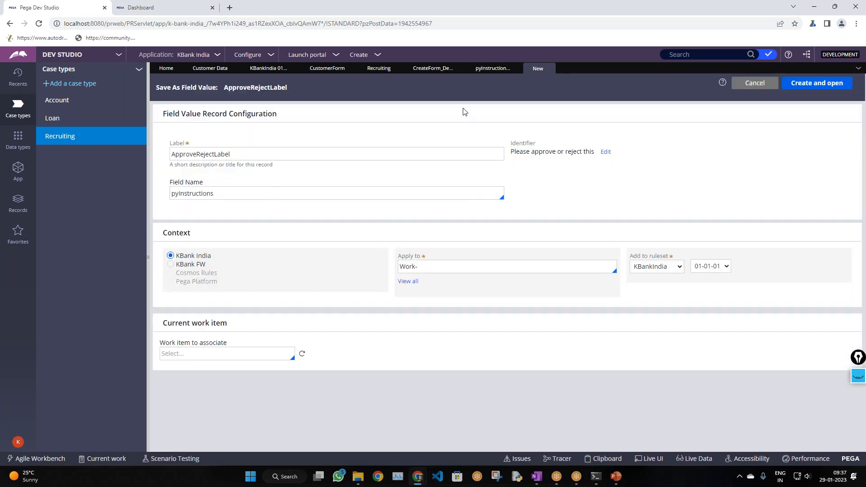
left_click(495, 69)
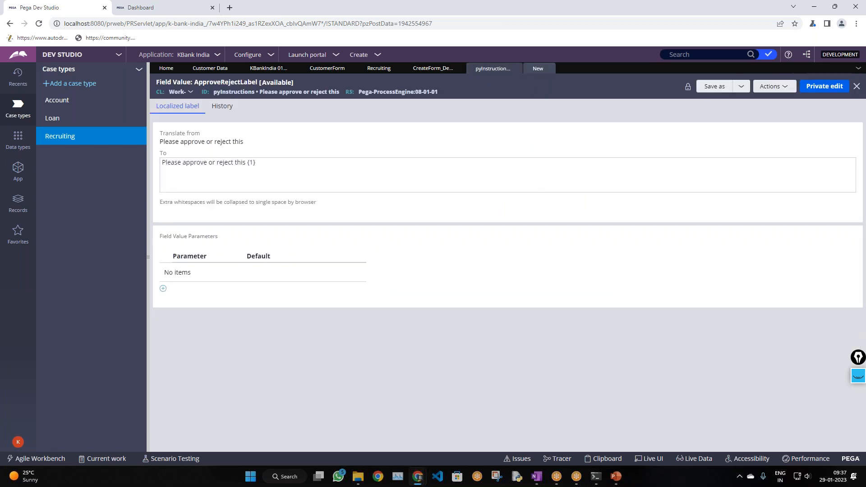
left_click(264, 154)
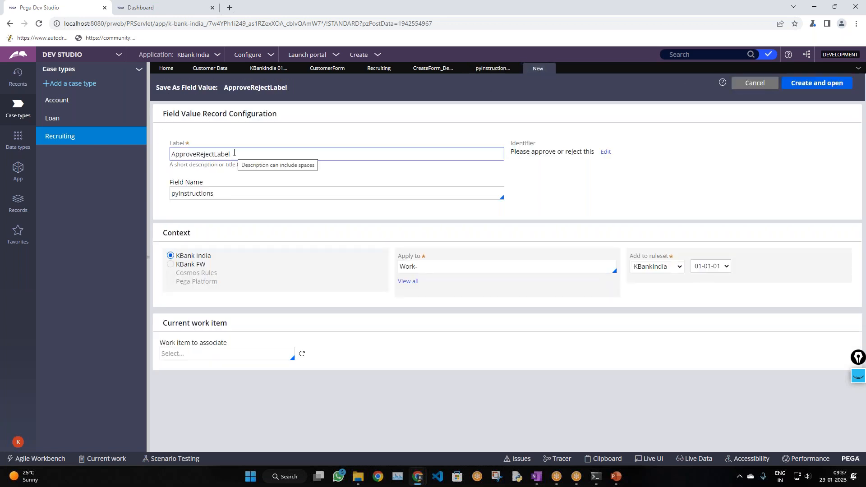
double_click(245, 156)
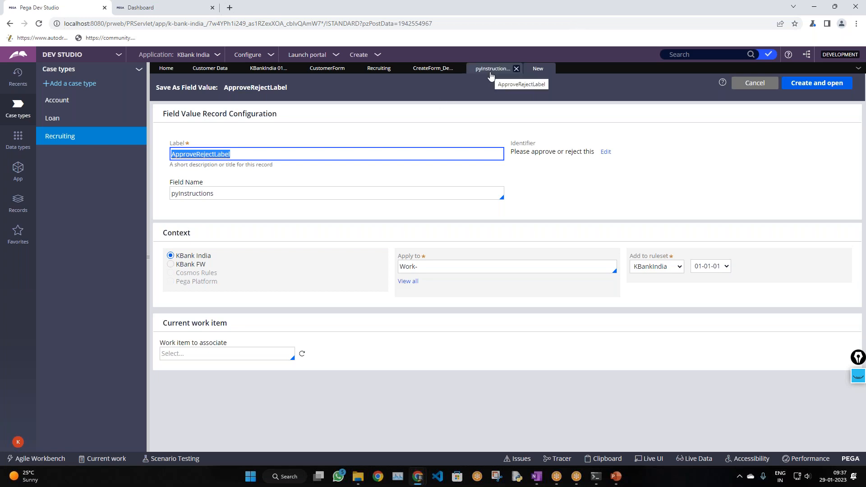
type("PersonalI")
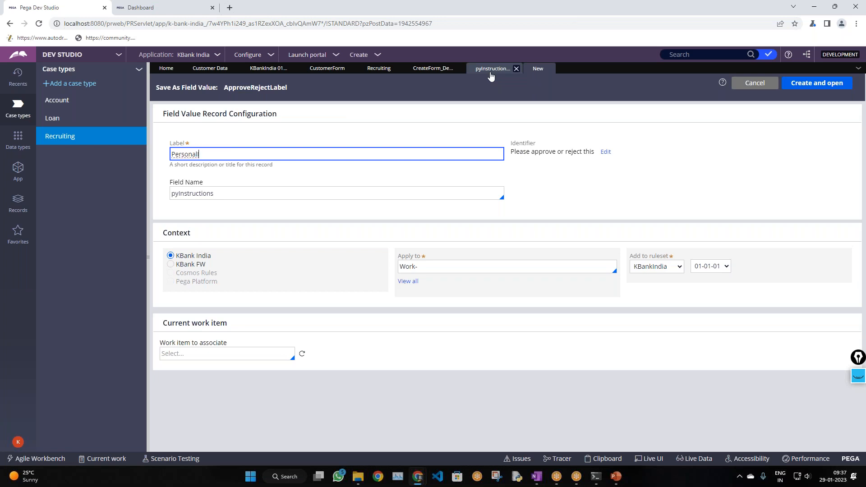
type("nfo")
left_click(795, 169)
left_click(180, 267)
left_click(489, 272)
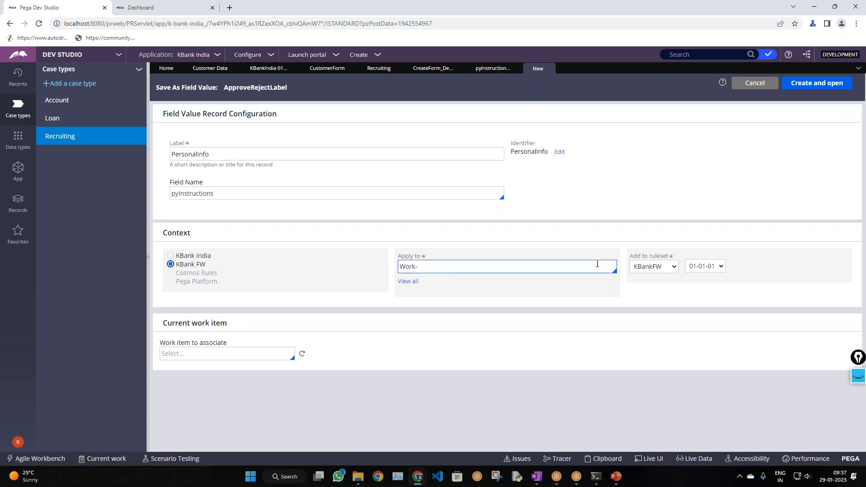
left_click(807, 85)
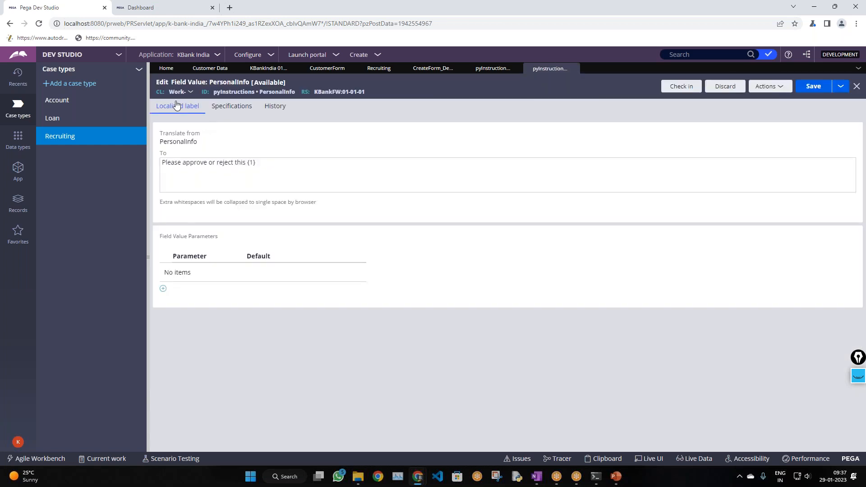
- Replace the PersonalInfo field value's localized text with "Enter Personal Information" and save the rule
left_click(285, 178)
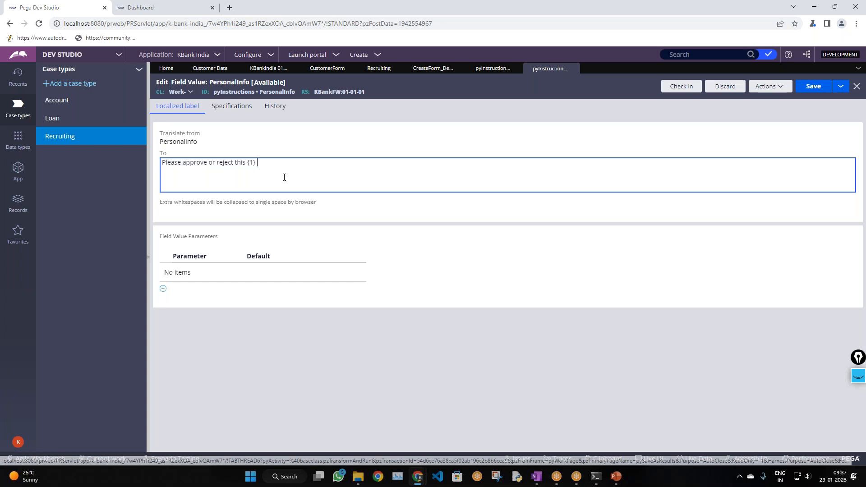
left_click(491, 71)
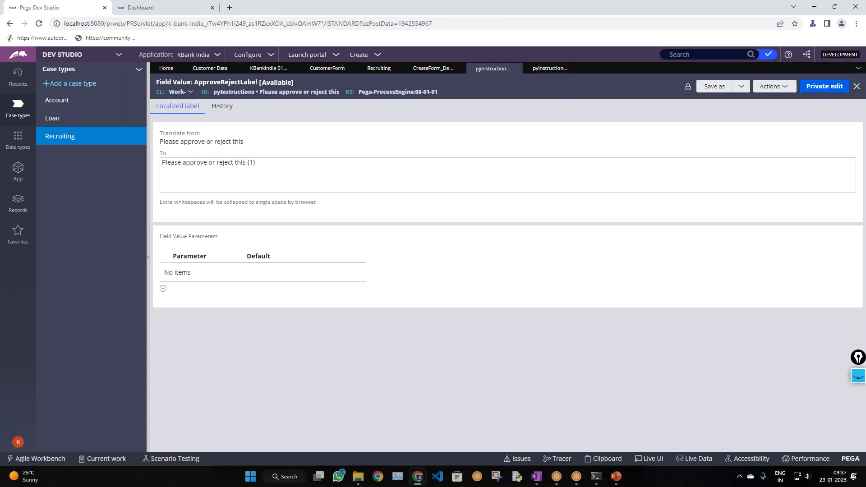
left_click(215, 167)
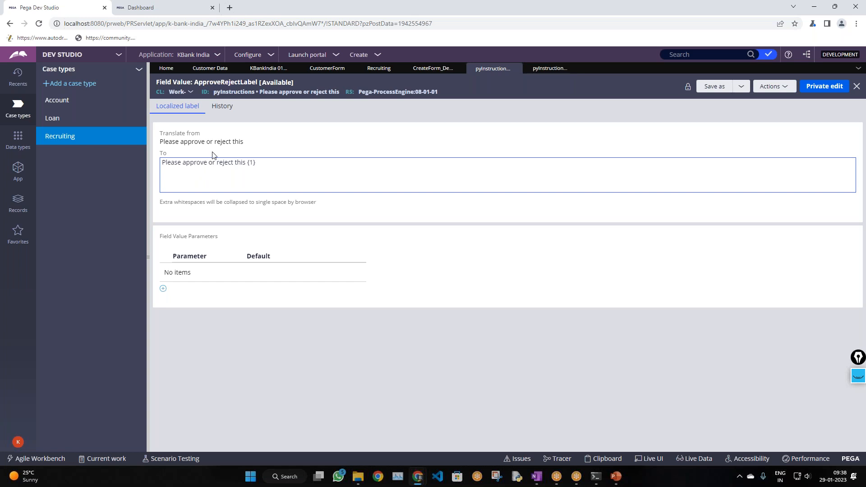
left_click(557, 71)
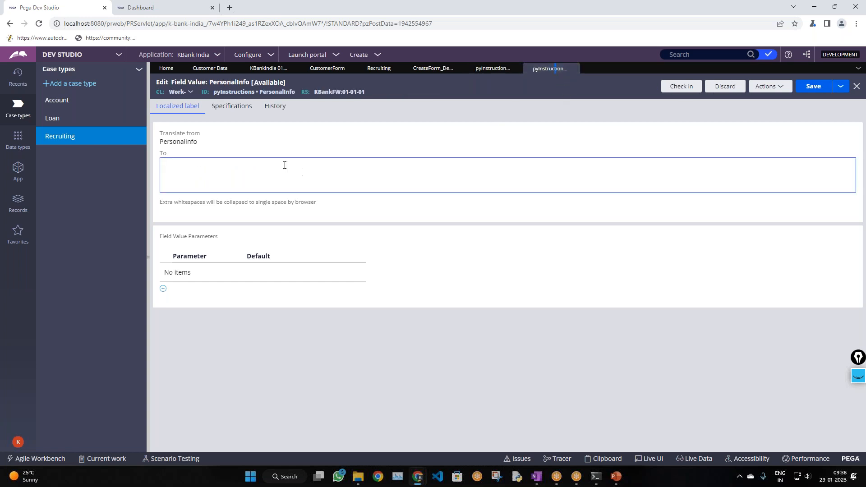
left_click(170, 176)
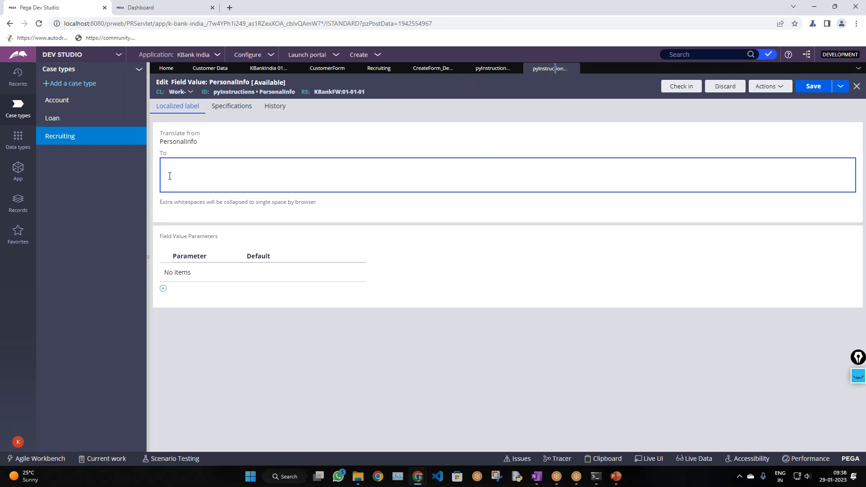
type("Enter Personal Information")
left_click(814, 86)
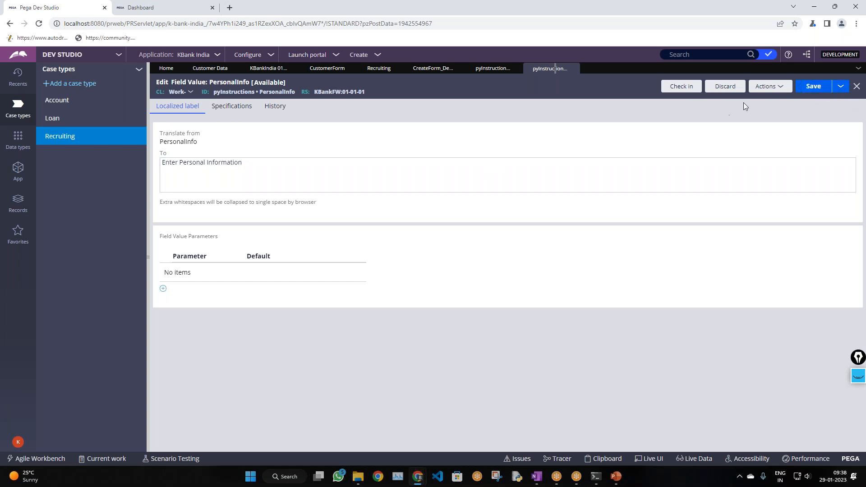
- Return to the PersonalInfo assignment properties in the Employe Details flow and reselect PersonalInfo as the flow action
left_click(436, 68)
key("Down")
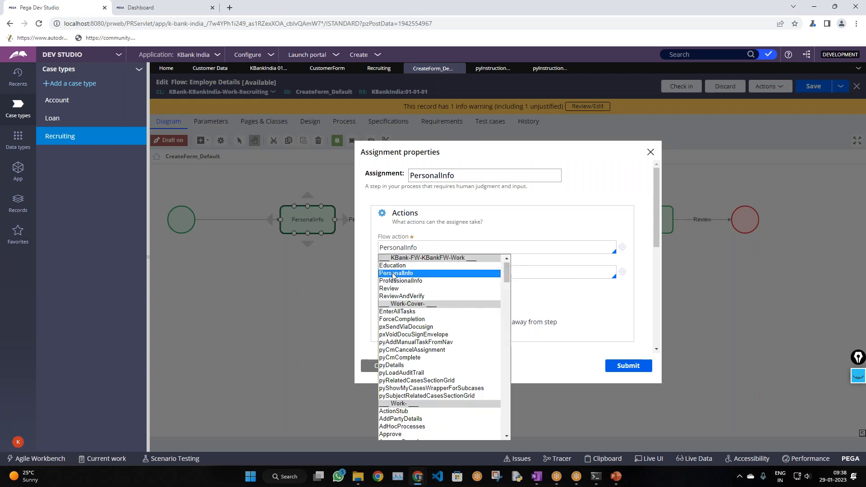
left_click(393, 274)
scroll(554, 296, "down", 3)
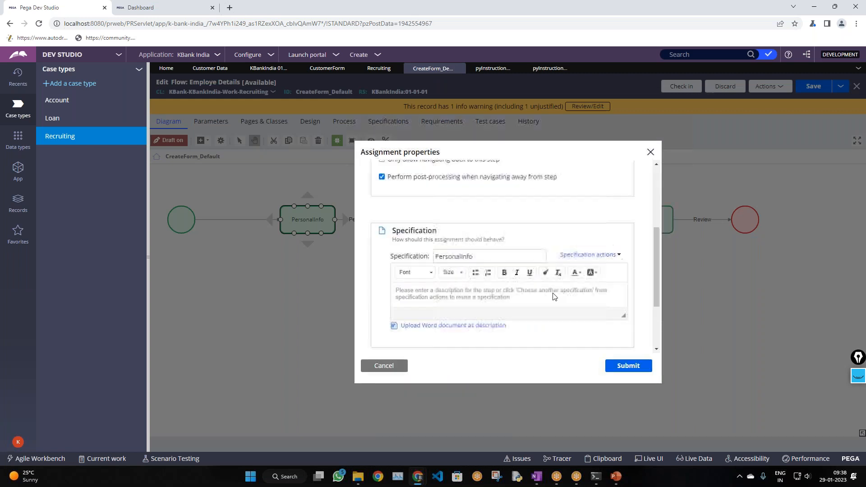
scroll(554, 297, "down", 1)
scroll(554, 297, "up", 1)
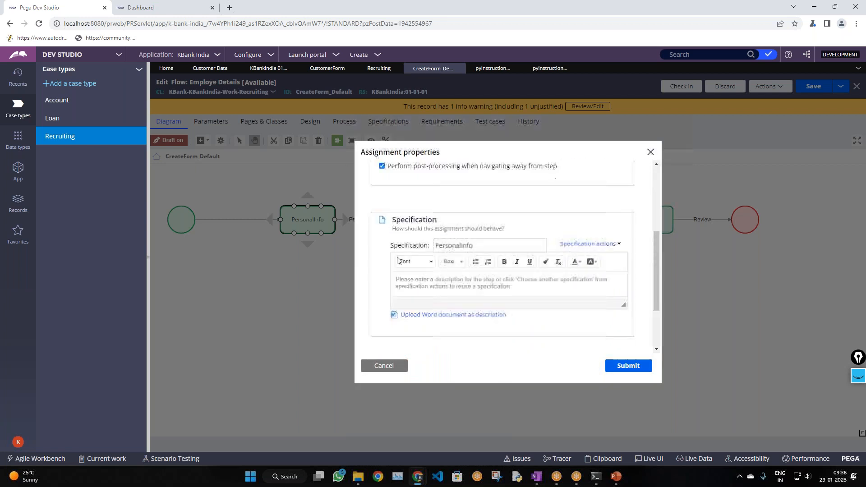
- Browse the available work statuses and set the PersonalInfo assignment's work status to Pending
scroll(448, 310, "down", 3)
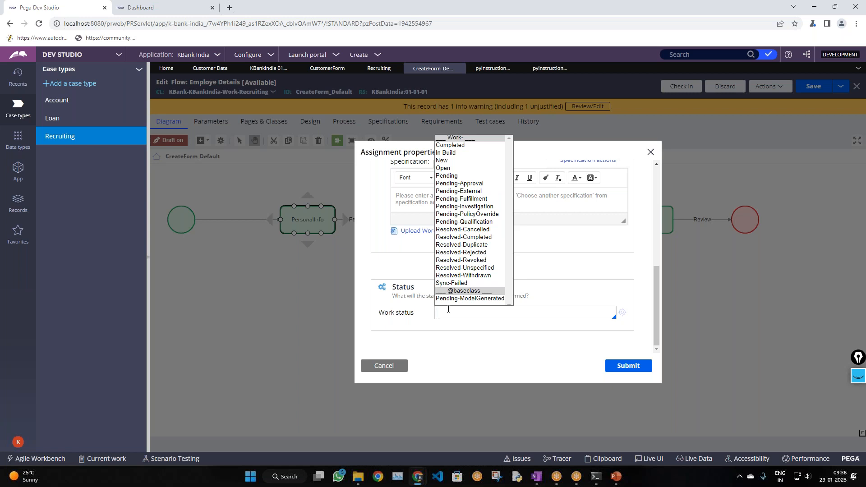
key("Down")
key("Down")
key("Down")
key("Down")
key("Down")
key("Down")
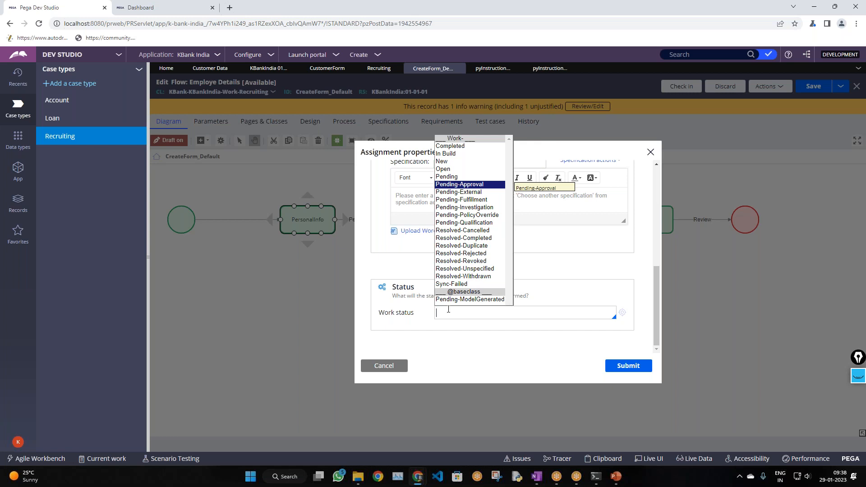
key("Down")
key("Down")
key("Down")
key("Down")
key("Down")
key("Down")
key("Down")
key("Down")
key("Down")
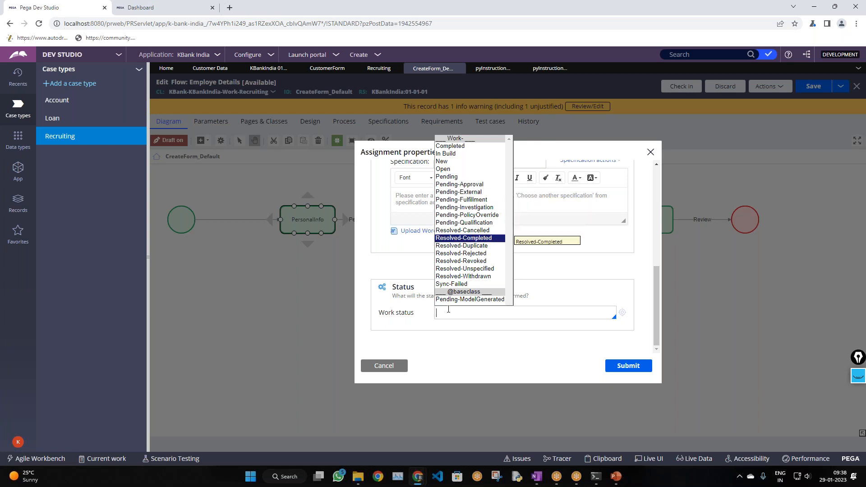
key("Down")
key("Down")
key("Up")
key("Up")
key("Up")
key("Up")
key("Up")
key("Up")
key("Up")
key("Up")
key("Up")
key("Up")
key("Up")
key("Up")
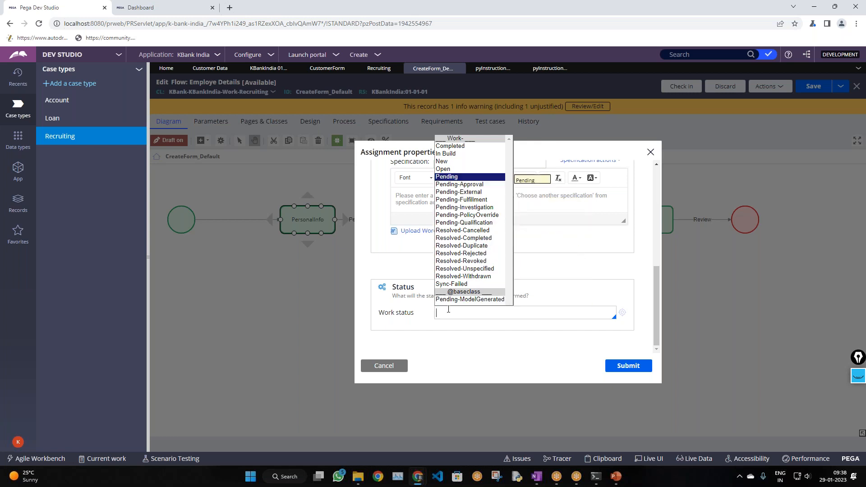
key("Return")
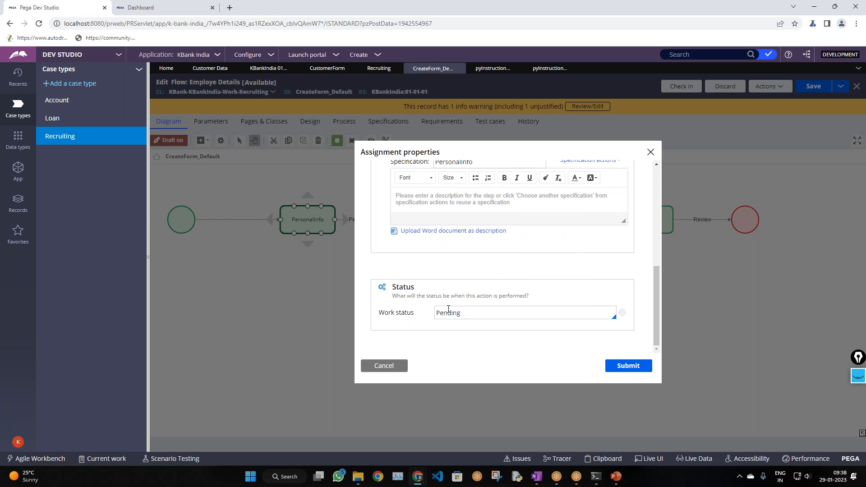
- Change the PersonalInfo assignment's work status to Pending-Approval and open that field value rule
key("ctrl+a")
key("BackSpace")
key("Down")
key("Down")
key("Down")
key("Down")
key("Down")
key("Down")
key("Return")
left_click(623, 313)
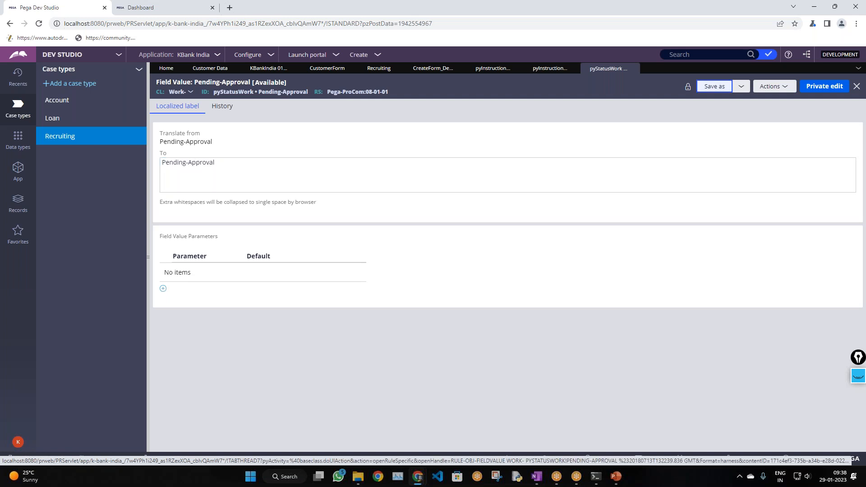
- Save the Pending-Approval field value as a new record labelled Pending-EmpInfo in the KBank FW context, applied to Work-
left_click(717, 89)
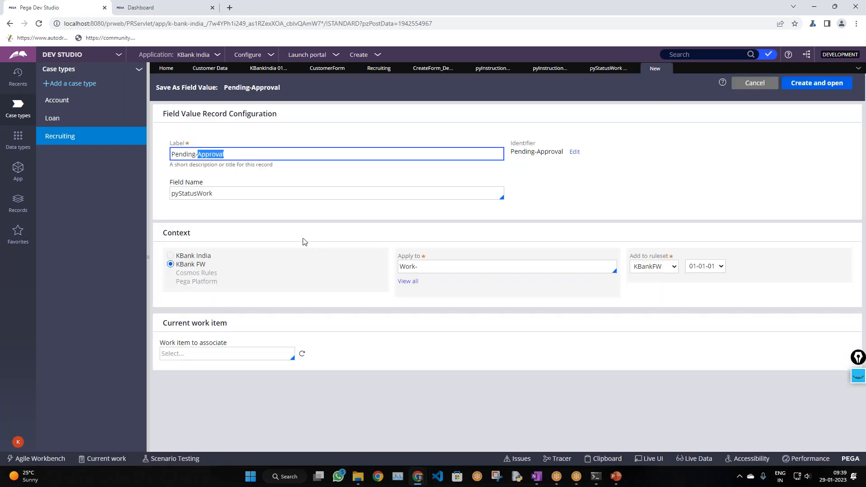
type("EmpInfo")
left_click(623, 183)
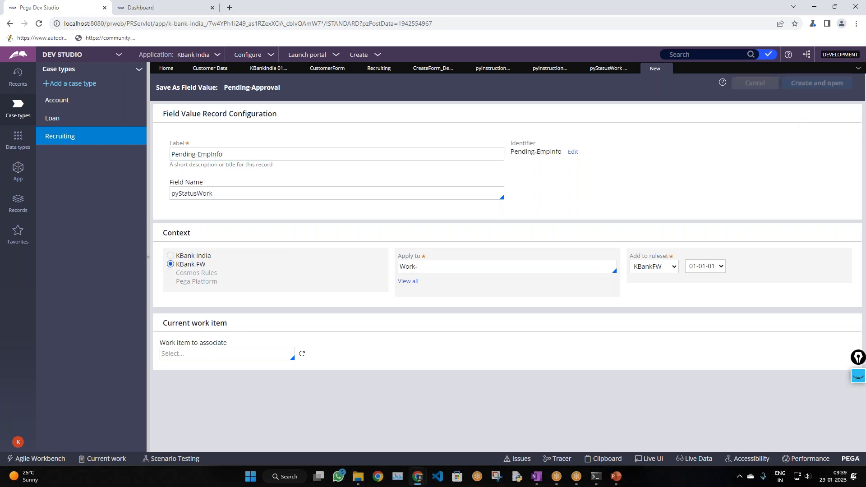
left_click(818, 83)
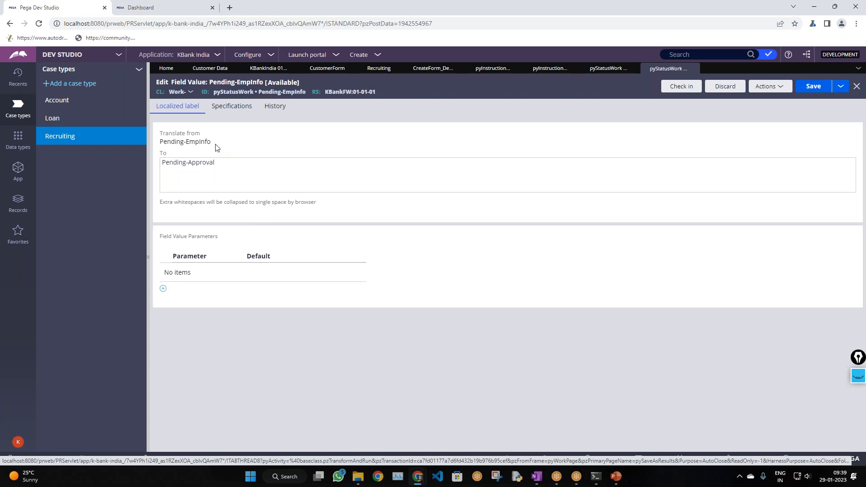
- Set the new status field value's localized text to Pending-EmpInfo, save it and close both status rules
left_click_drag(212, 143, 161, 143)
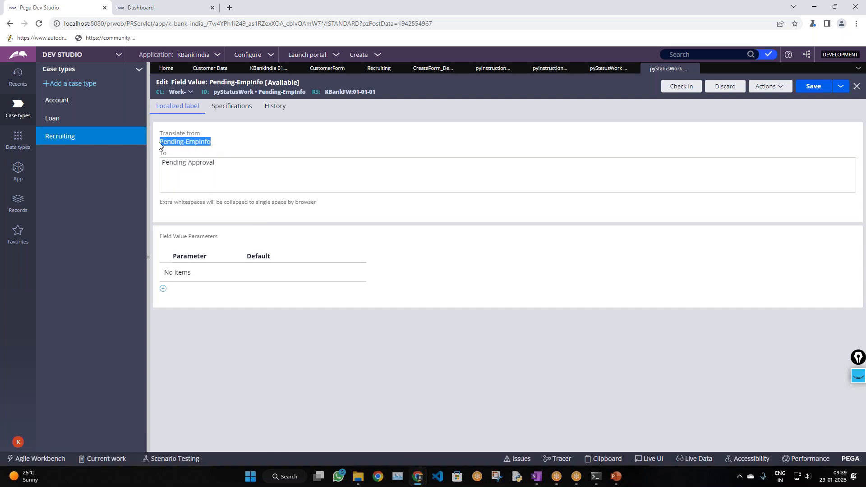
left_click(225, 164)
key("ctrl+a")
type("Pending-EmpInfo")
left_click(814, 86)
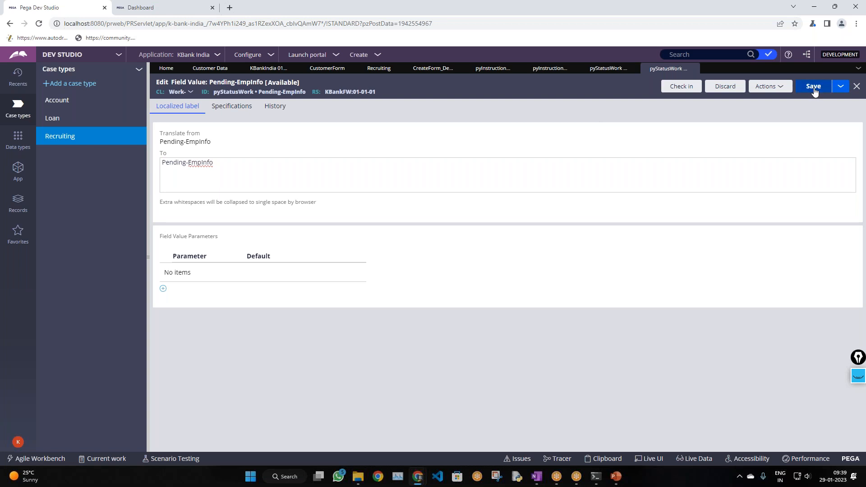
left_click(693, 69)
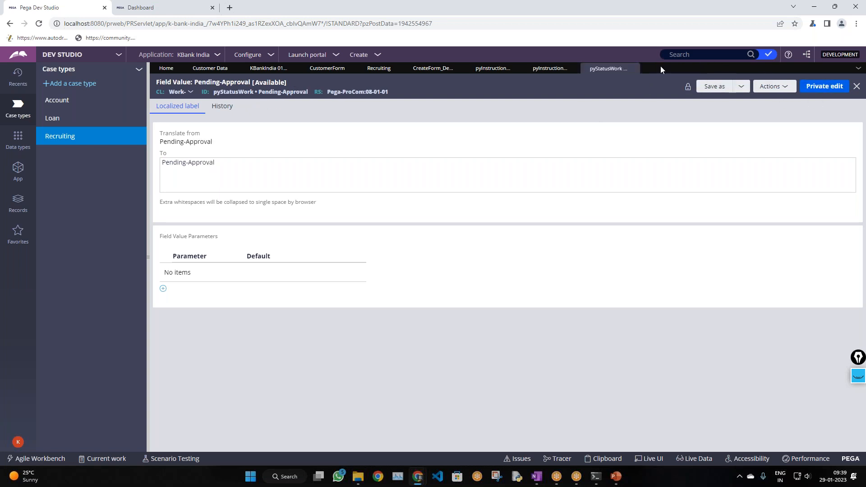
left_click(634, 70)
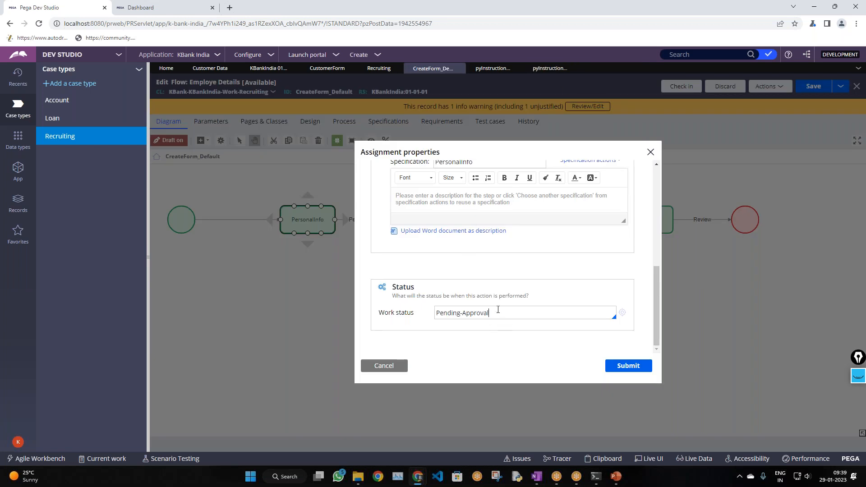
- Set the PersonalInfo assignment's work status to Pending-EmpInfo, submit the properties and save the Employe Details flow
key("Down")
key("Down")
key("Return")
left_click(610, 370)
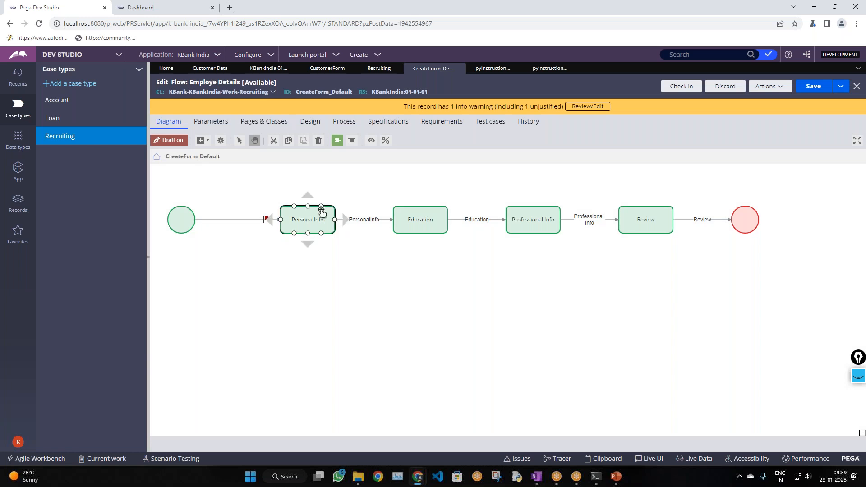
left_click(808, 90)
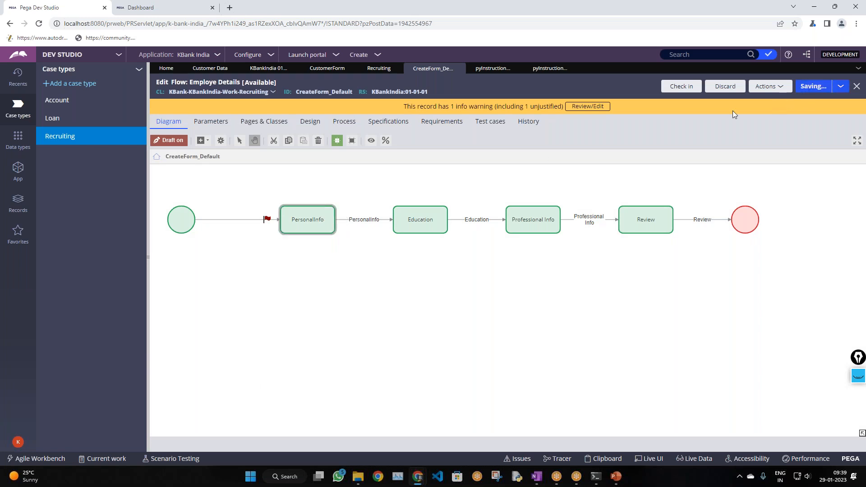
- Switch to the user portal and create a new Recruiting case
left_click(114, 4)
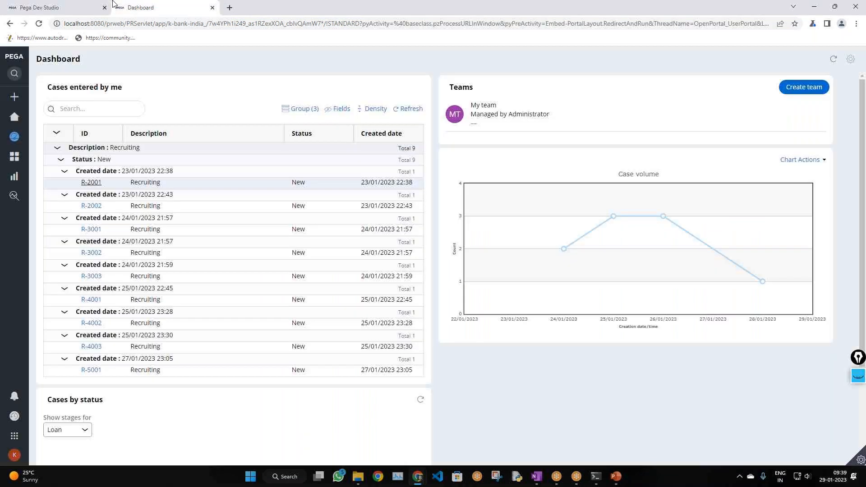
mouse_move(42, 120)
left_click(44, 143)
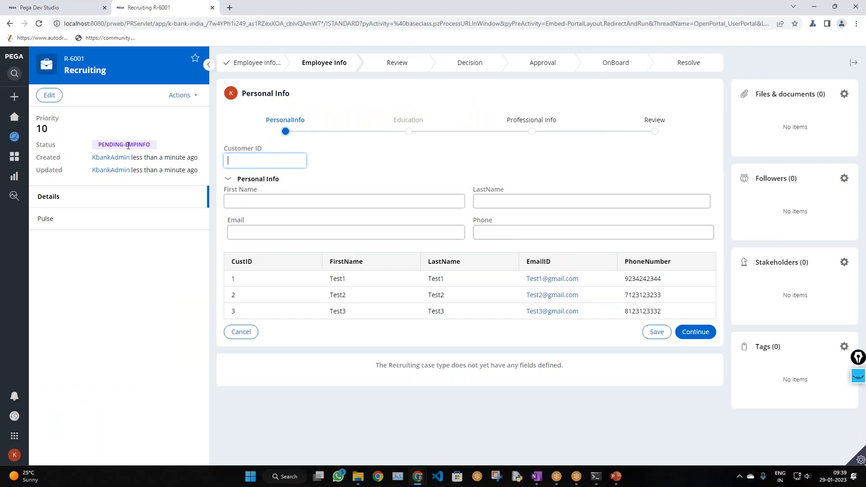
- Check the new case's status, then cancel its Personal Info form to check the assignment's user instructions
left_click_drag(154, 146, 98, 146)
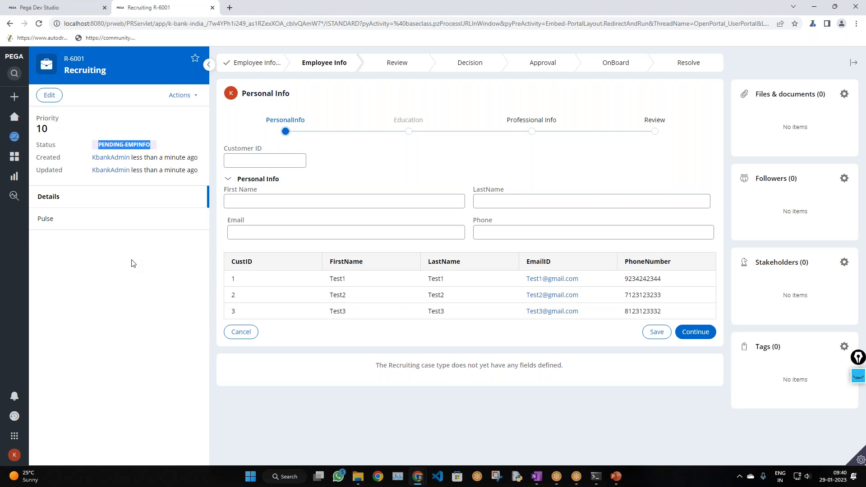
left_click(184, 96)
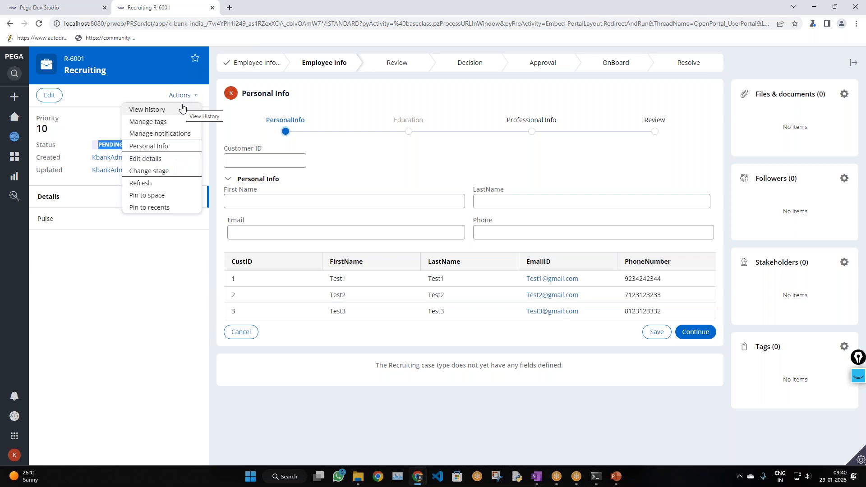
left_click(227, 333)
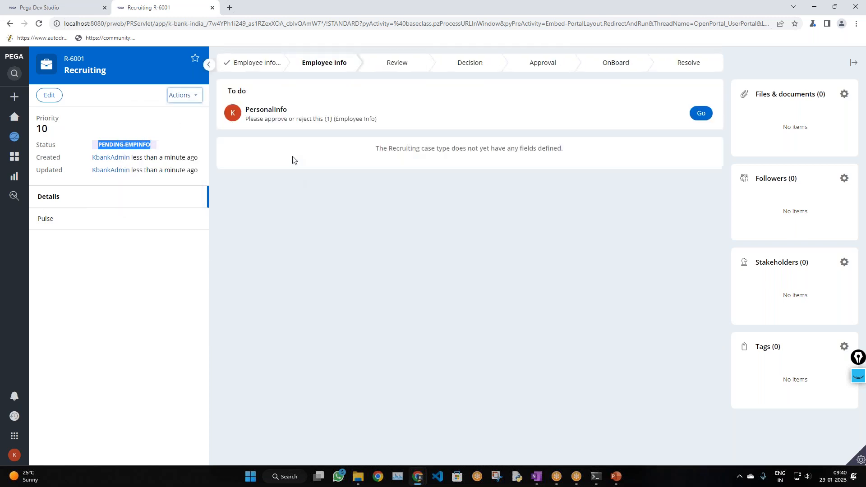
left_click_drag(377, 119, 251, 130)
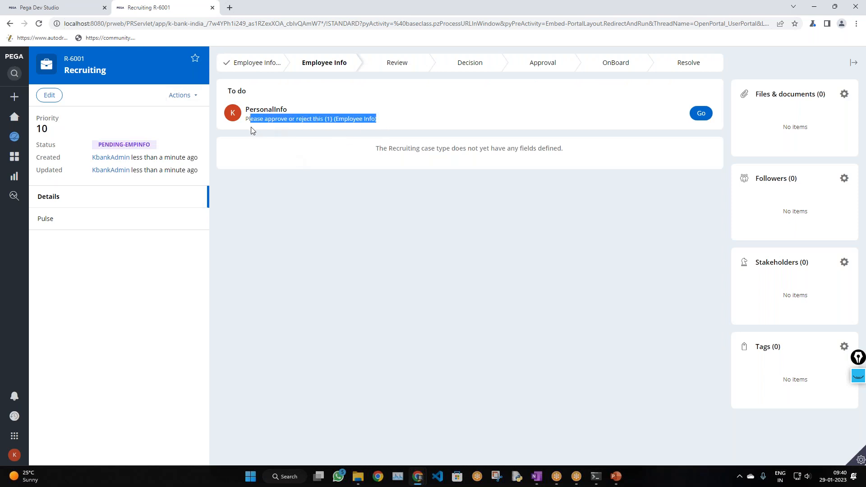
left_click(300, 155)
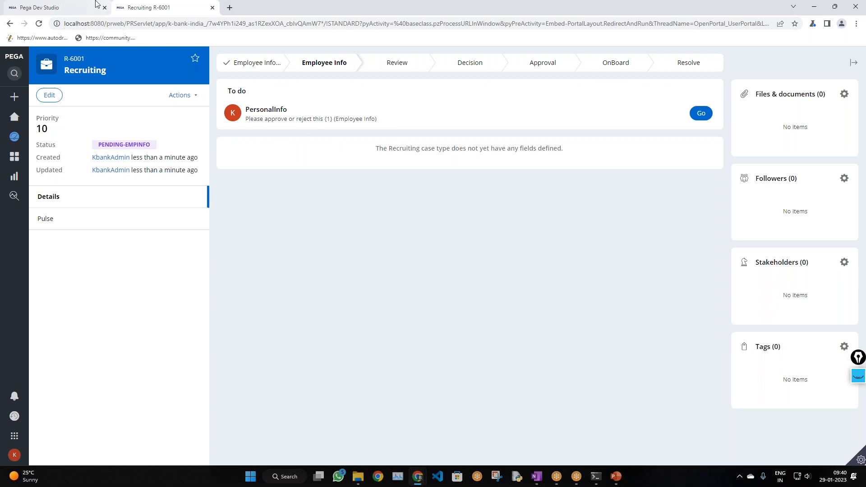
- In Dev Studio, set the PersonalInfo assignment's user instructions to PersonalInfo, submit the properties and save the flow
left_click(66, 6)
double_click(311, 220)
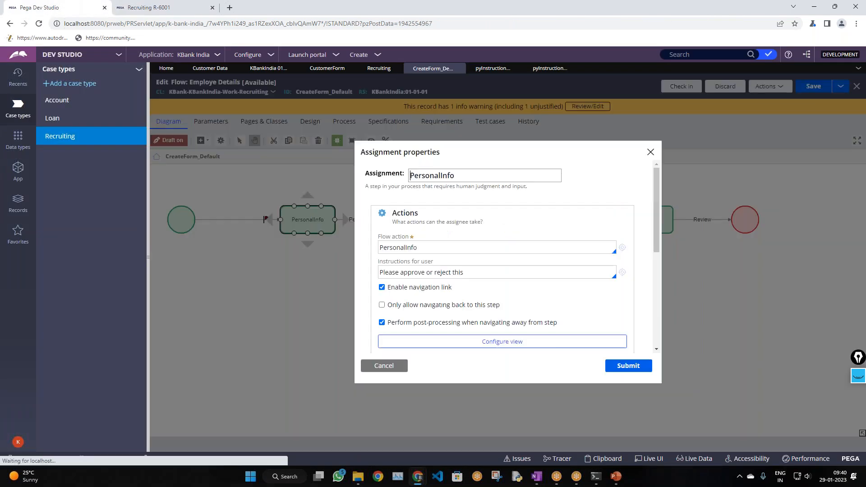
scroll(571, 306, "down", 5)
scroll(564, 316, "up", 5)
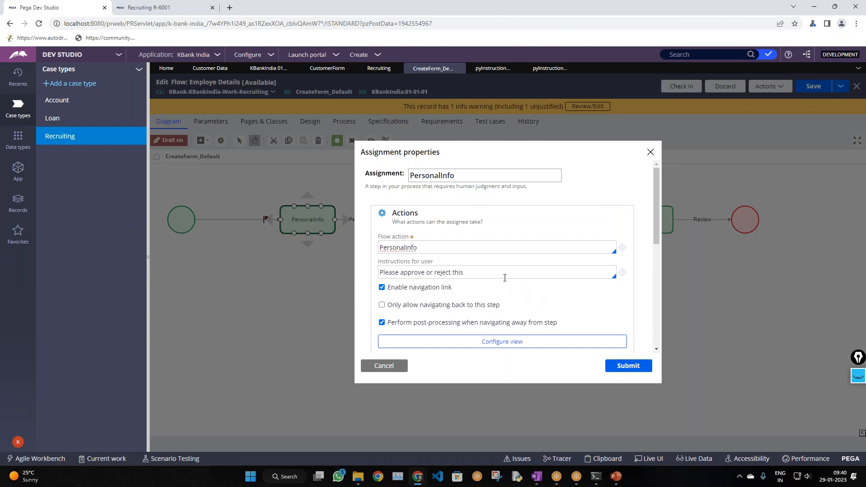
left_click_drag(505, 274, 370, 282)
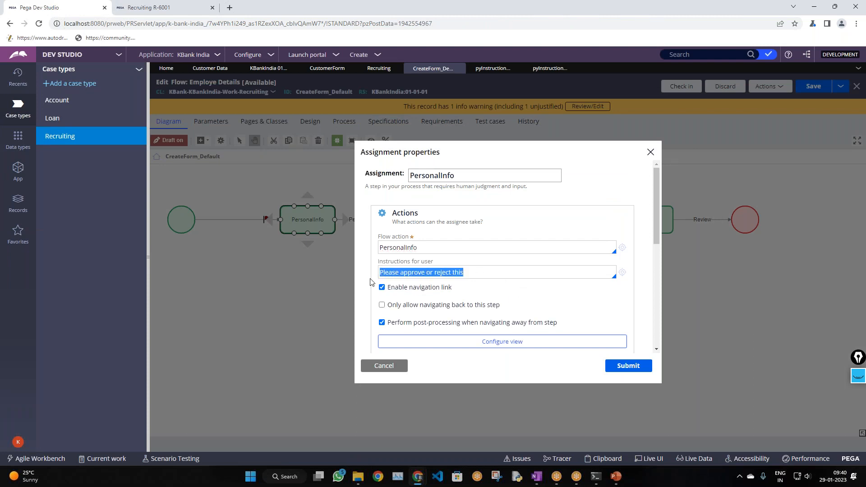
key("BackSpace")
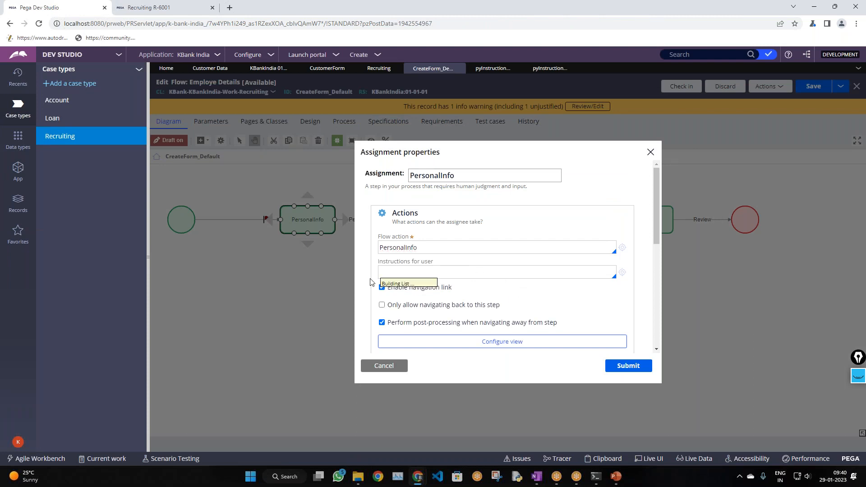
key("Down")
key("Down")
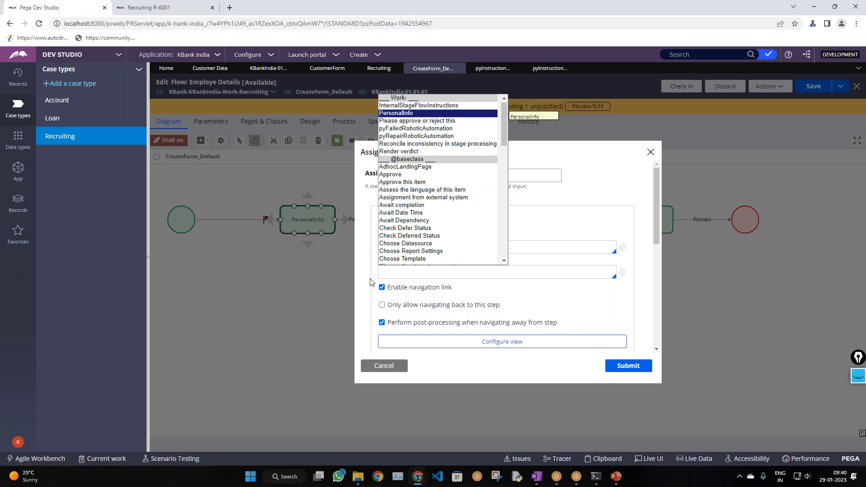
key("Return")
left_click(629, 366)
left_click(812, 87)
- Reopen the PersonalInfo assignment to verify its user instructions, resubmit the properties and save the flow again
double_click(315, 222)
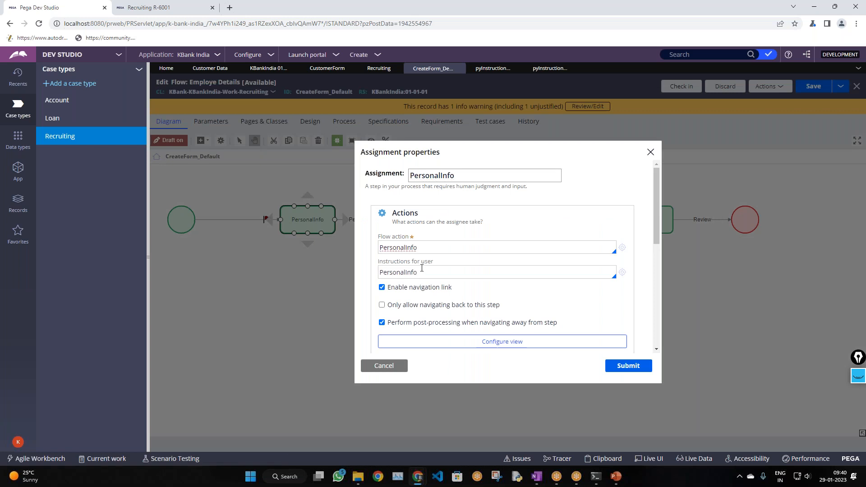
left_click(622, 369)
left_click(814, 86)
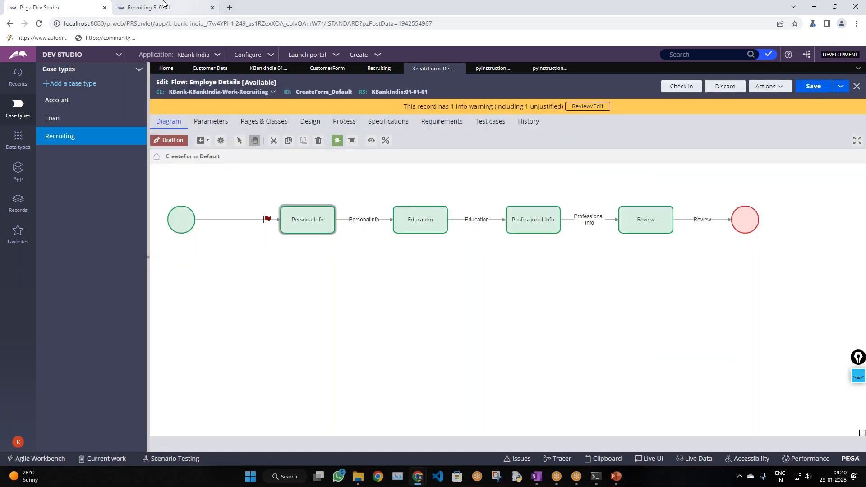
- Return to the open Recruiting case in the portal and refresh it to check the assignment instructions
left_click(164, 6)
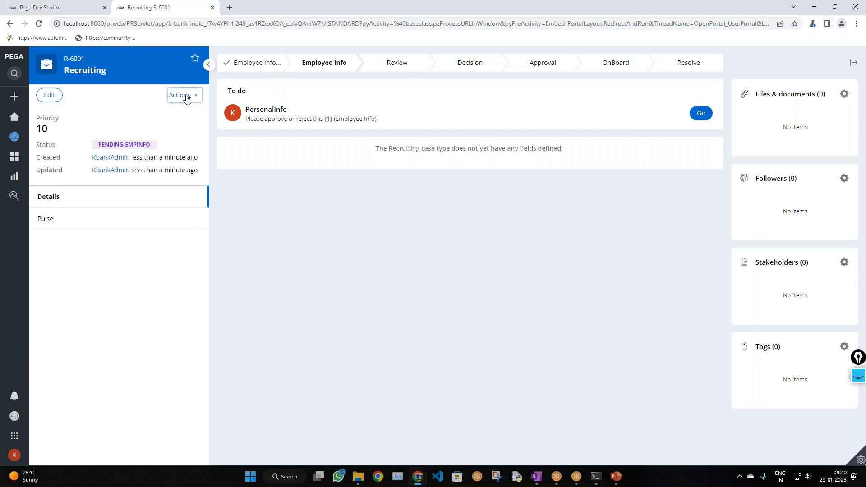
left_click(187, 99)
left_click(154, 184)
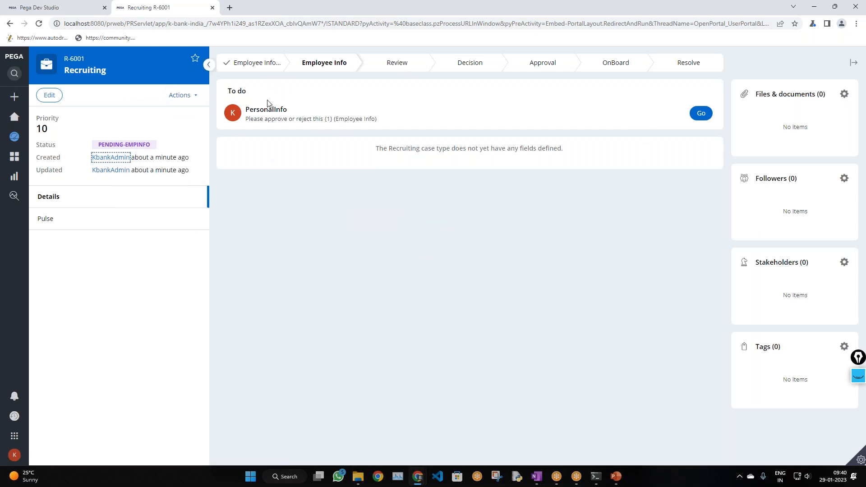
- Open the Recruiting case's PersonalInfo task, go through its form screens, and cancel back to check the task instruction
left_click(701, 113)
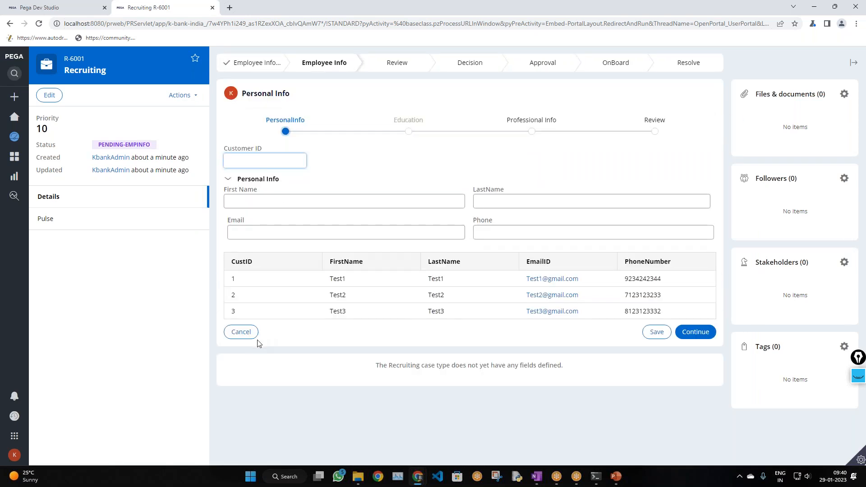
left_click(241, 333)
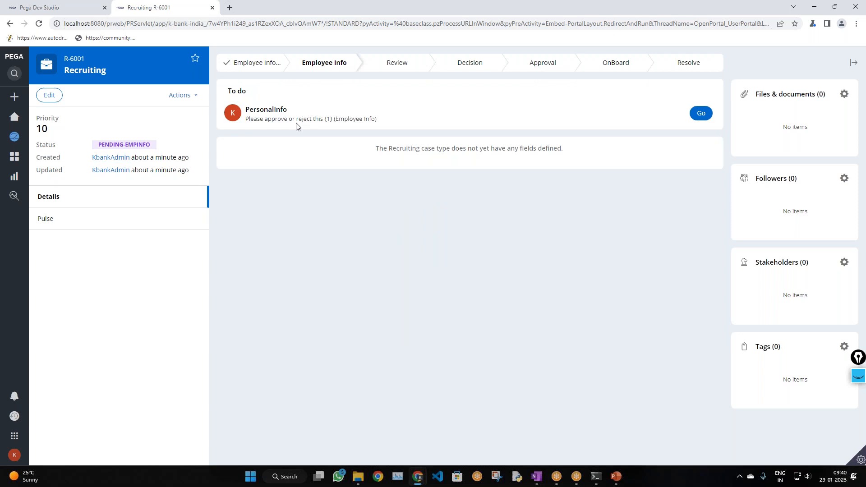
left_click(181, 96)
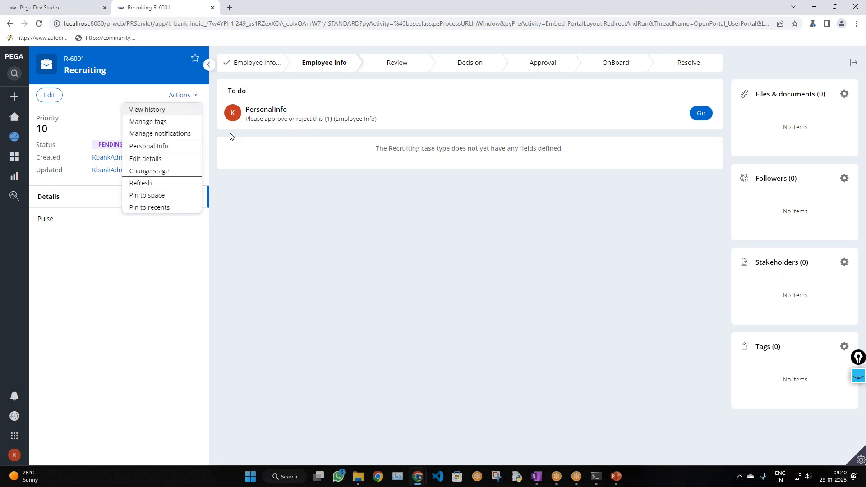
left_click(704, 115)
left_click(412, 135)
left_click(695, 332)
left_click(234, 259)
left_click(240, 347)
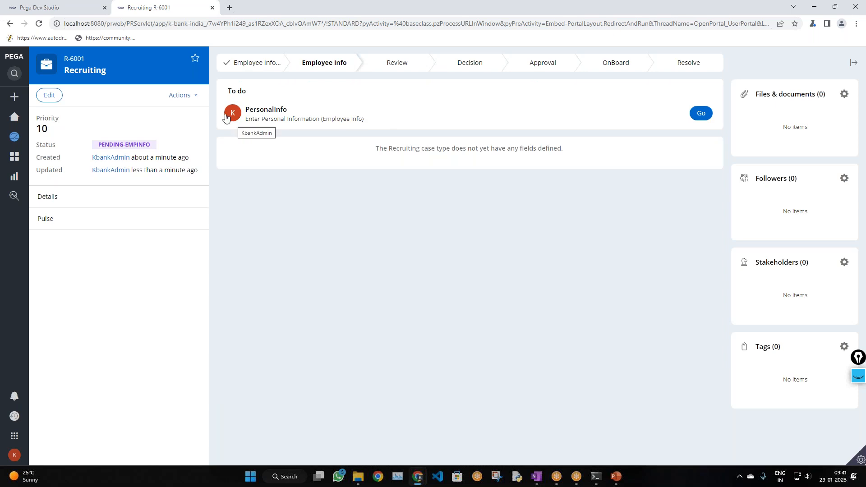
- Open the PersonalInfo assignment's instruction field value from the Employe Details flow in Dev Studio and check it in with the comment "wip"
left_click(58, 6)
left_click(324, 216)
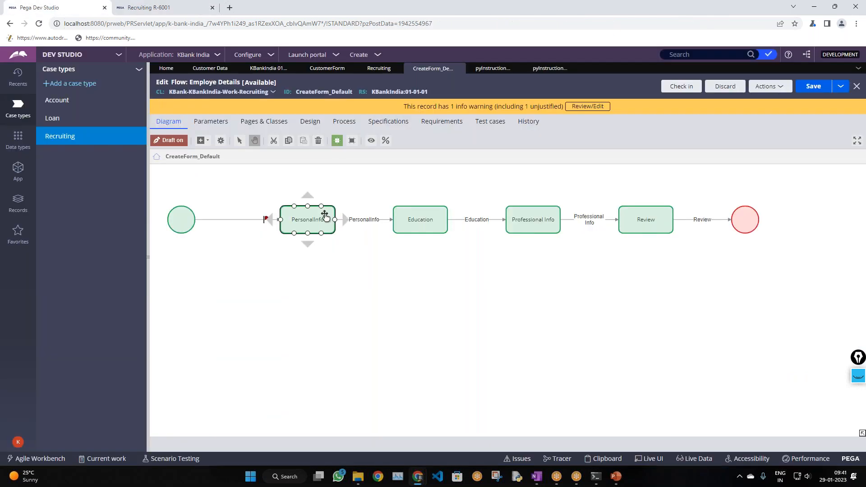
double_click(325, 217)
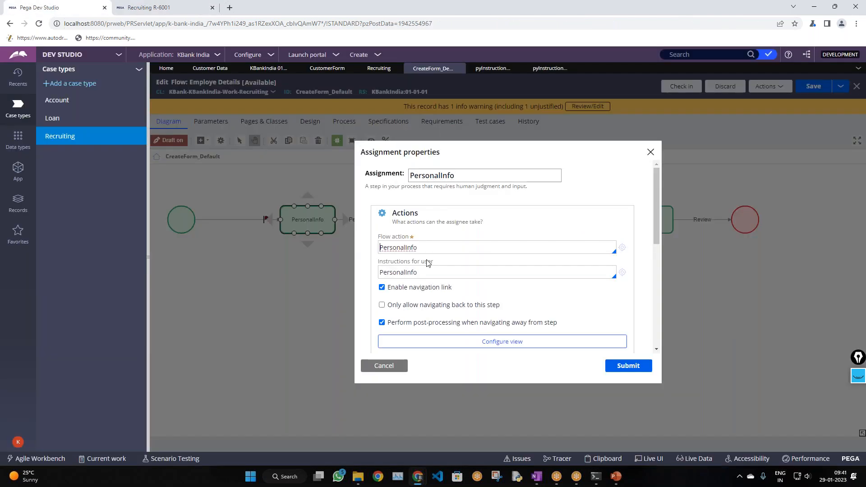
left_click(622, 273)
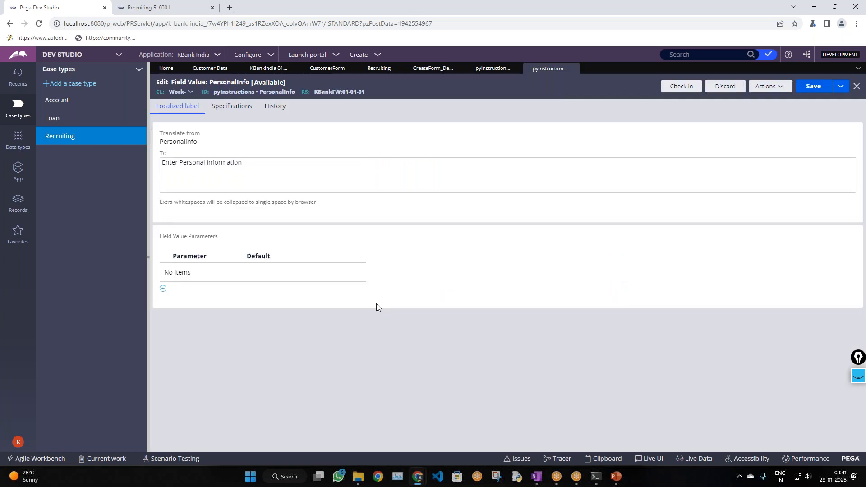
left_click(680, 90)
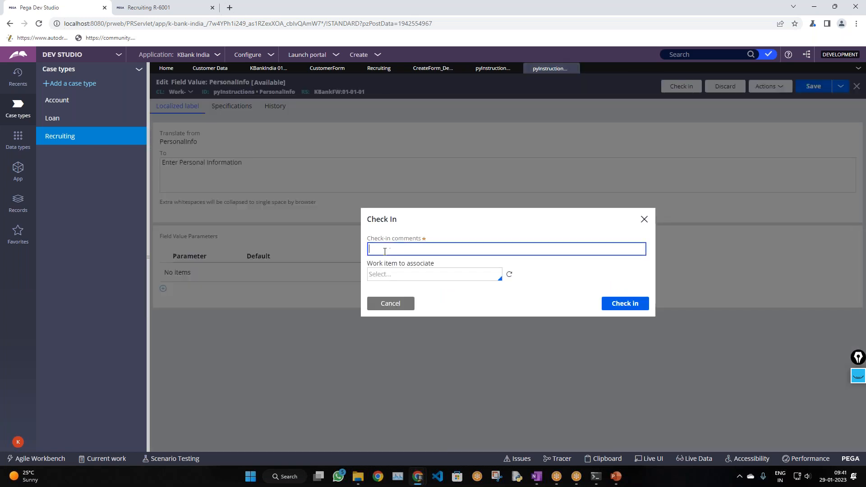
type("wip")
key("Return")
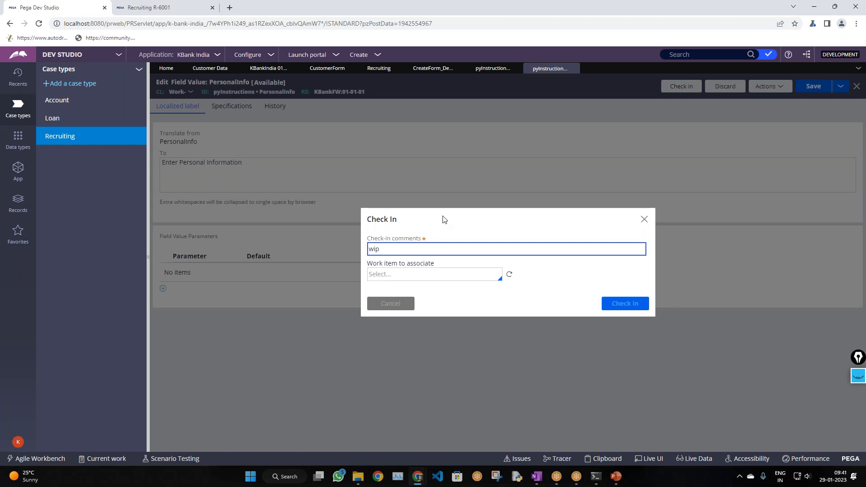
- Submit the PersonalInfo assignment properties and check in the Employe Details flow with the comment "wip"
left_click(422, 72)
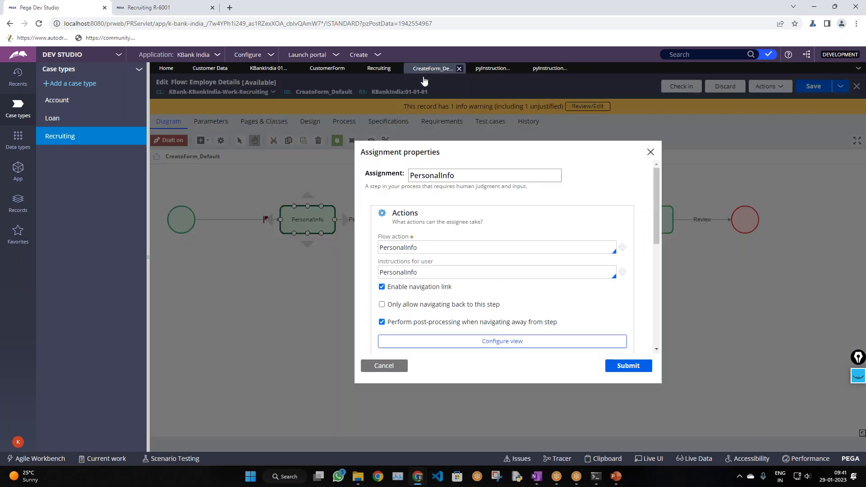
left_click(624, 366)
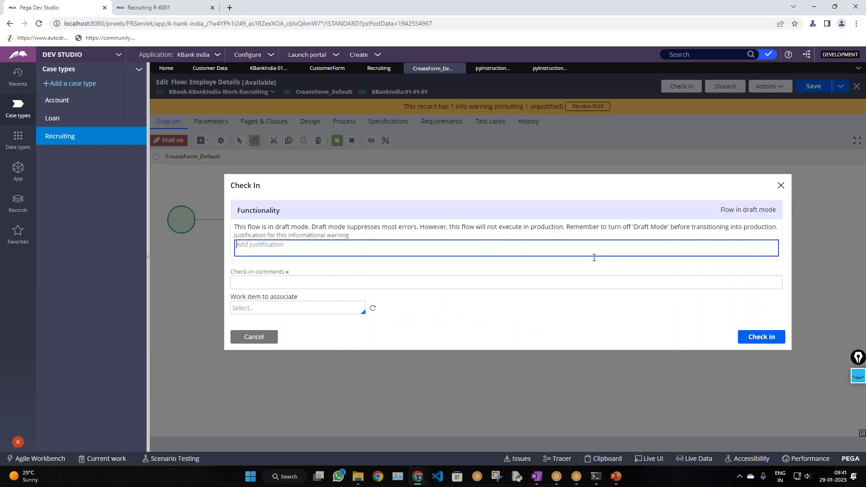
left_click(310, 281)
type("wip")
key("Return")
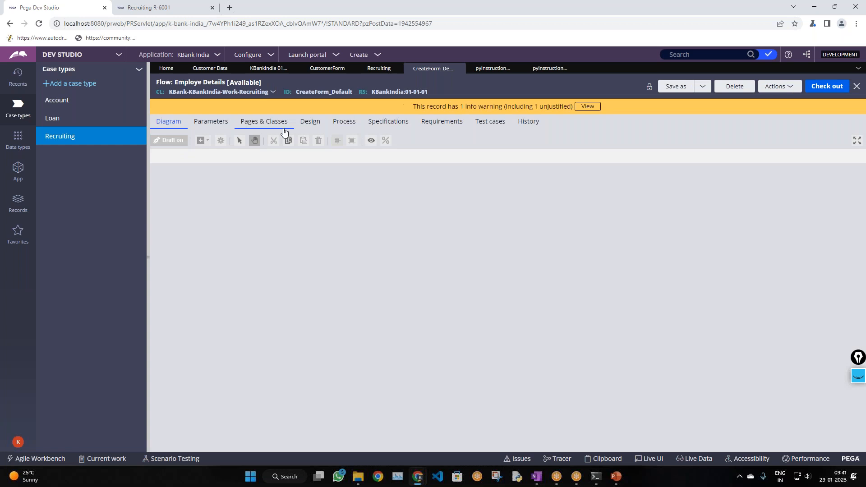
- Refresh the existing Recruiting case in the user portal and reopen its PersonalInfo task
left_click(149, 8)
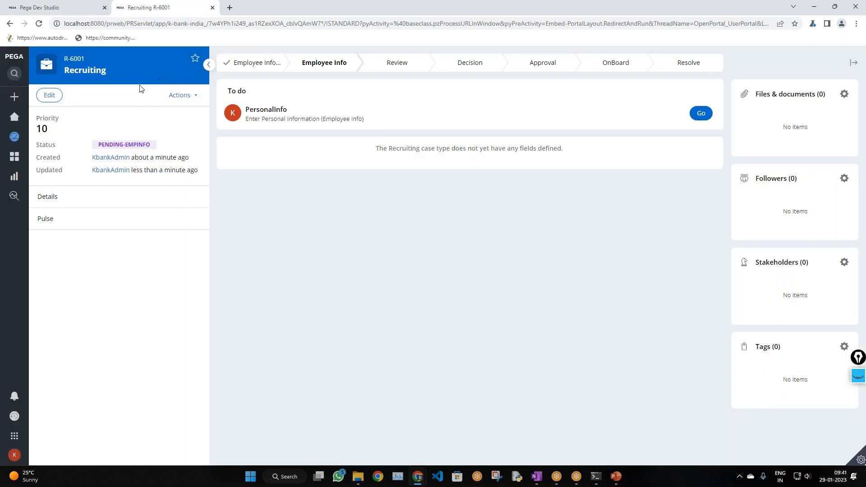
left_click(180, 96)
left_click(167, 185)
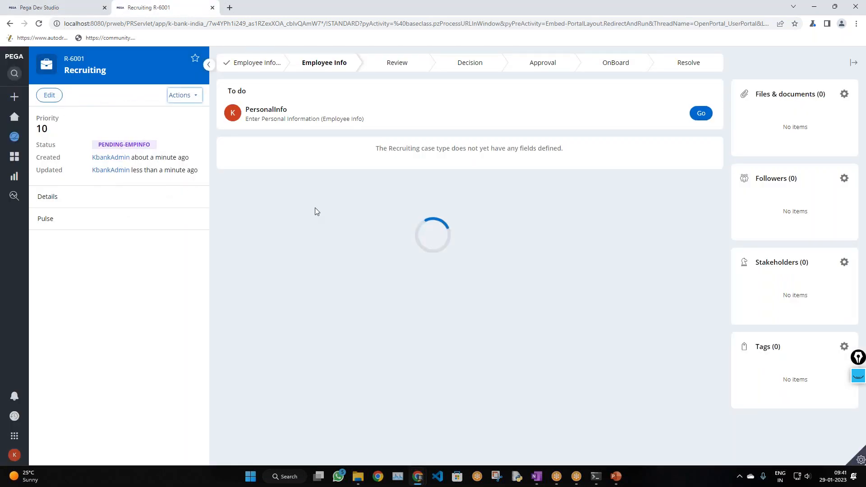
left_click(702, 114)
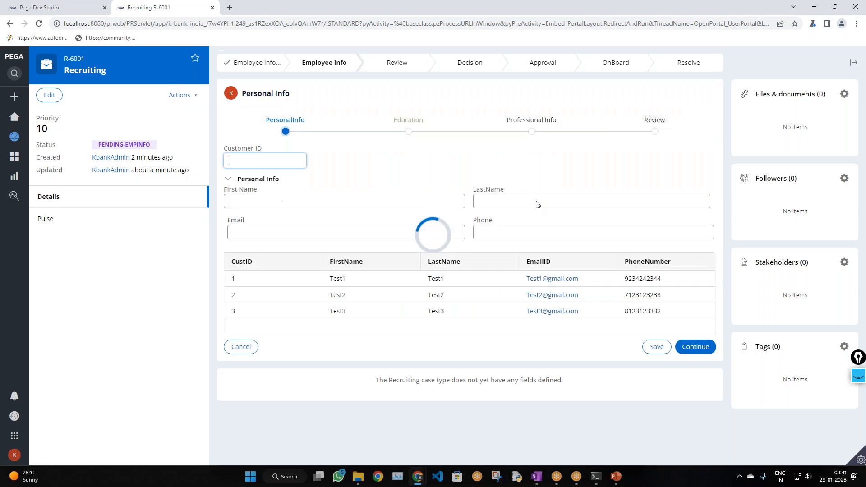
- Create a new Recruiting case and cancel out of its Personal Info form to inspect the PersonalInfo task's instruction
left_click(15, 96)
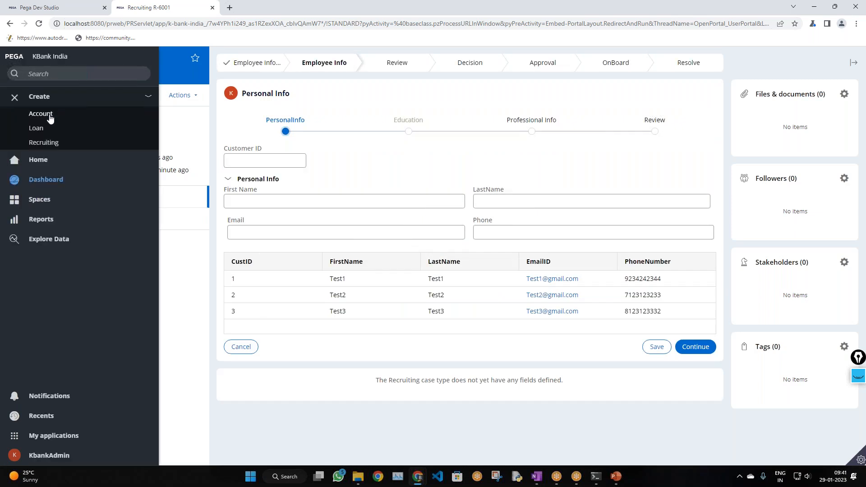
left_click(41, 143)
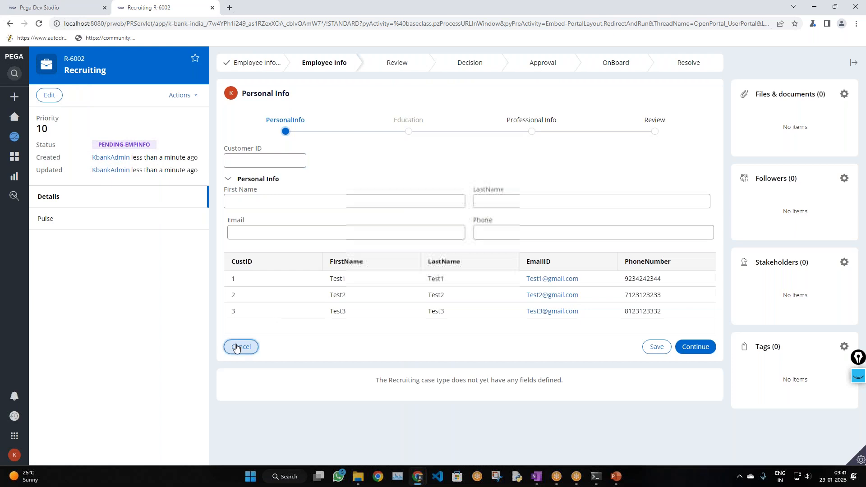
left_click(239, 348)
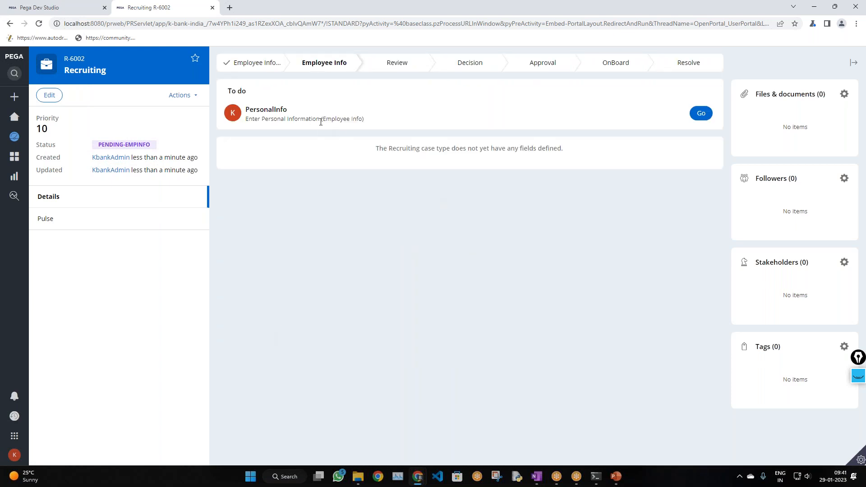
left_click_drag(322, 120, 240, 141)
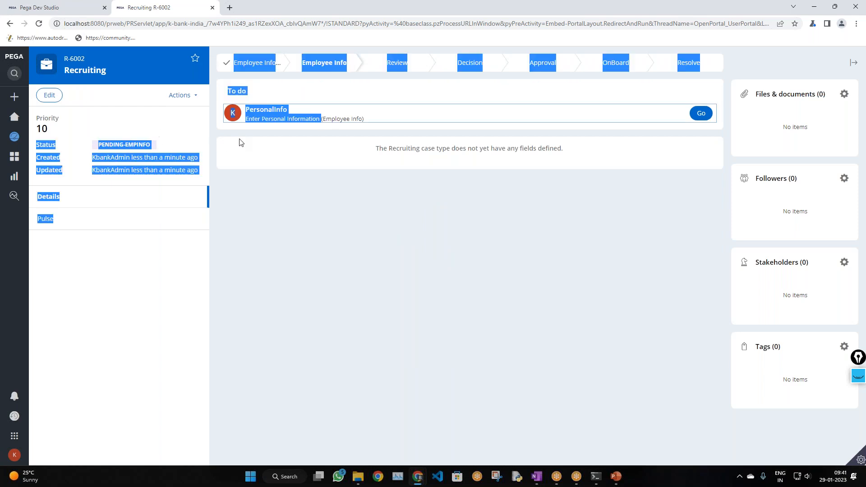
left_click(240, 142)
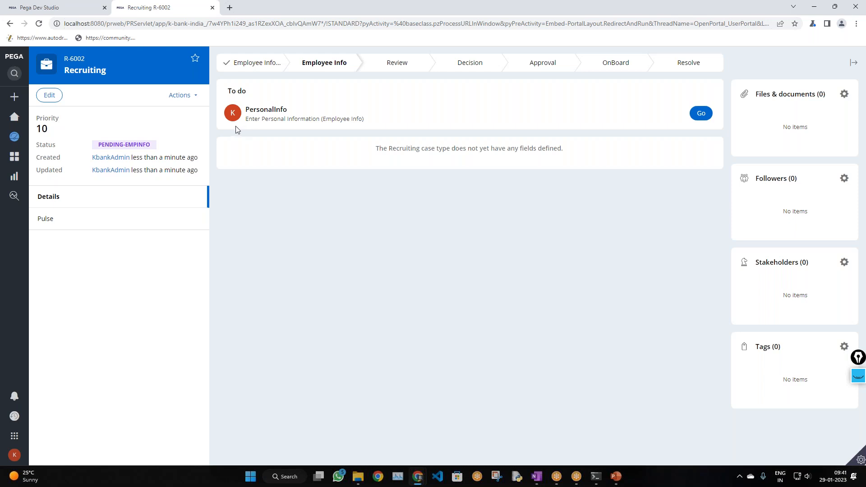
left_click_drag(375, 122, 271, 119)
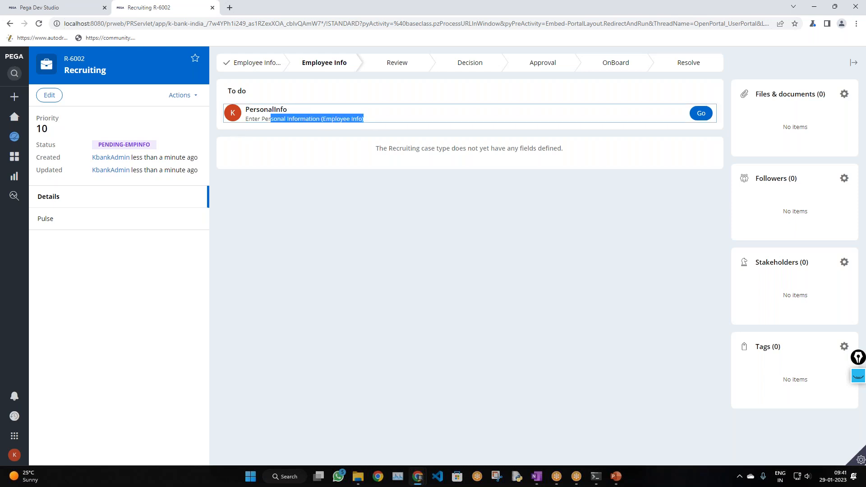
left_click(275, 136)
left_click_drag(372, 126, 253, 121)
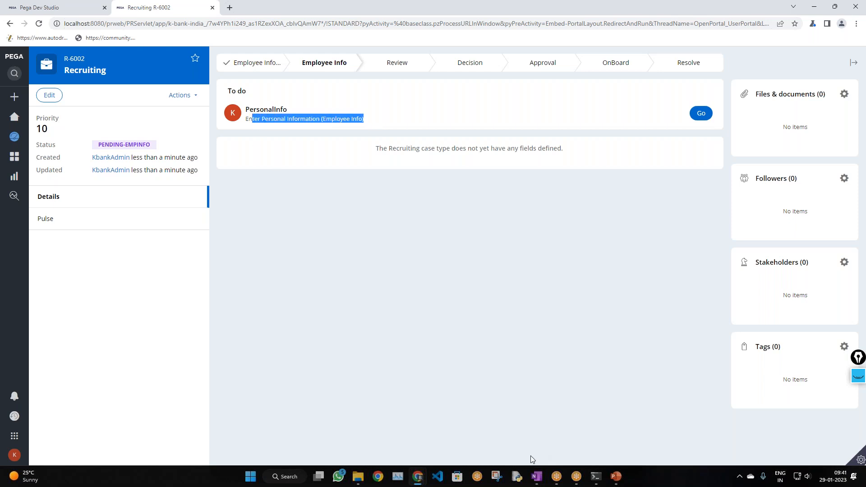
- Check the CSA Content topics in OneNote against the Recruiting case's status and the Employe Details flow in Pega
left_click(537, 479)
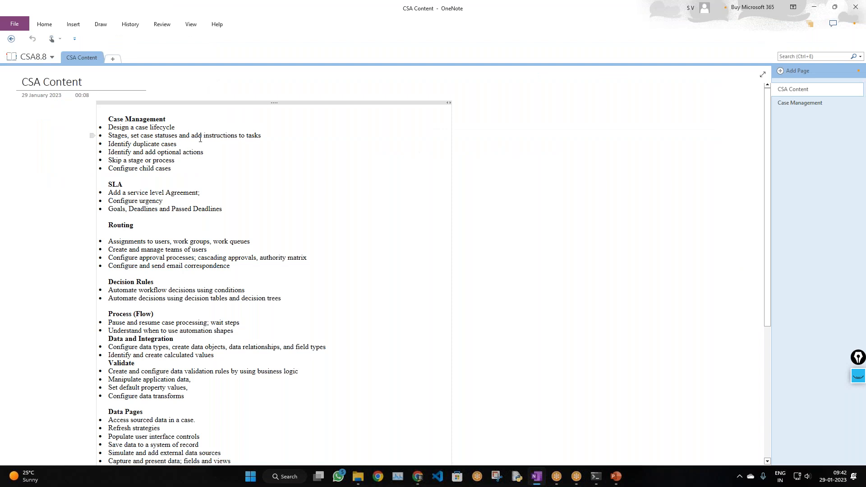
key("alt+Tab")
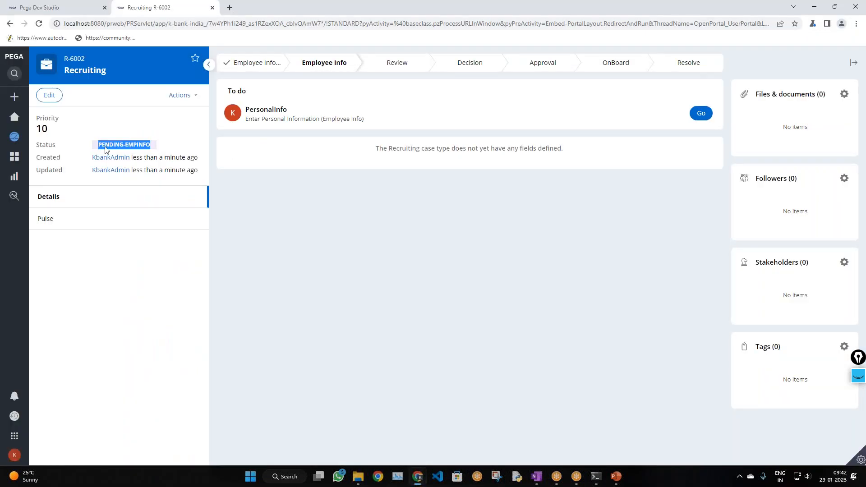
left_click(77, 9)
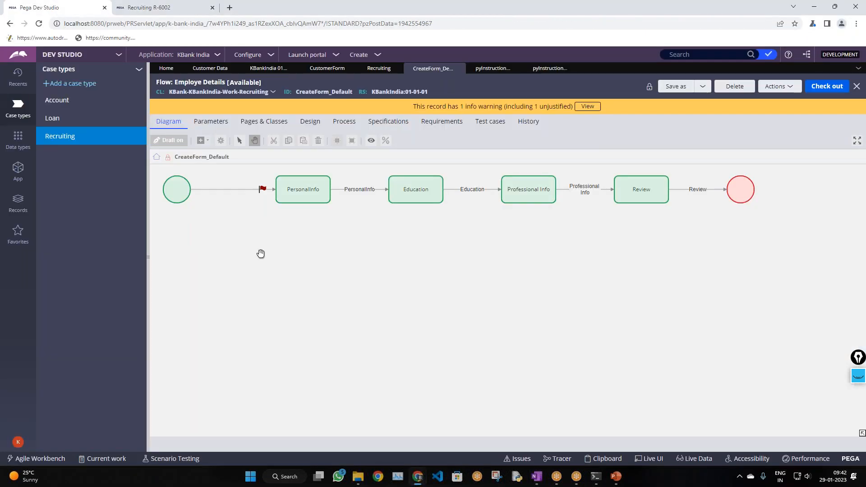
left_click(184, 11)
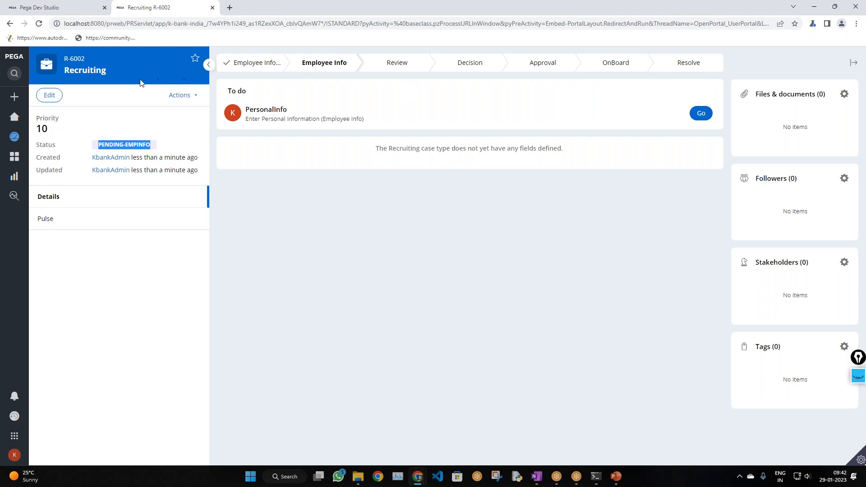
left_click(179, 132)
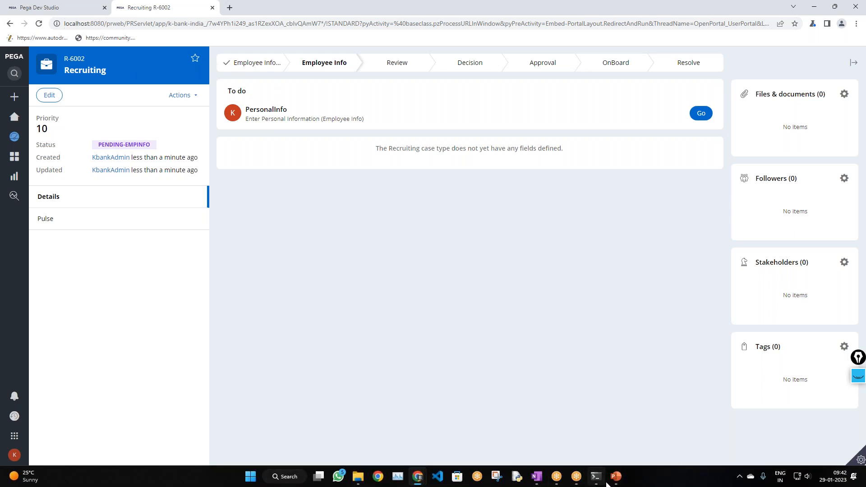
- Switch to OneNote and review the topic "Stages, set case statuses and add instructions to tasks" on the CSA Content page
left_click(537, 477)
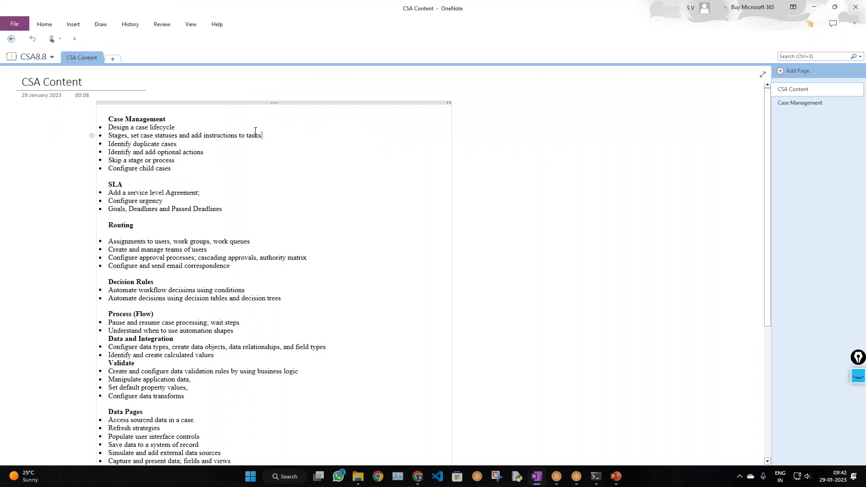
left_click_drag(256, 131, 106, 139)
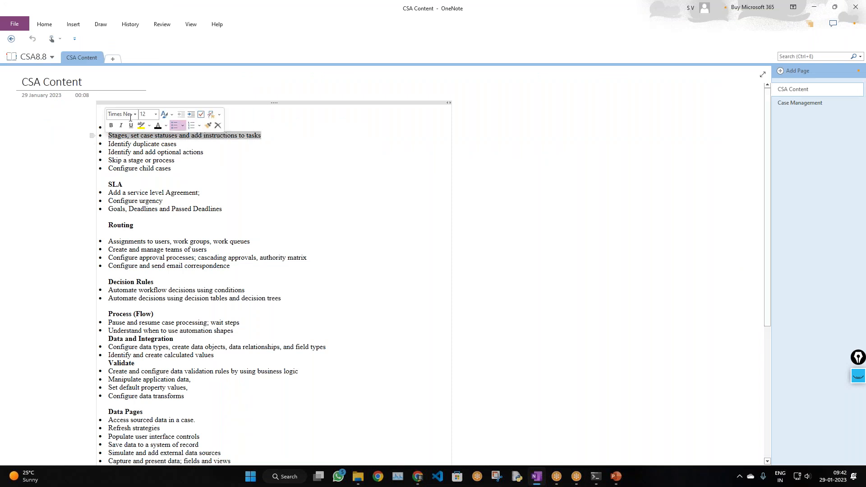
left_click(599, 230)
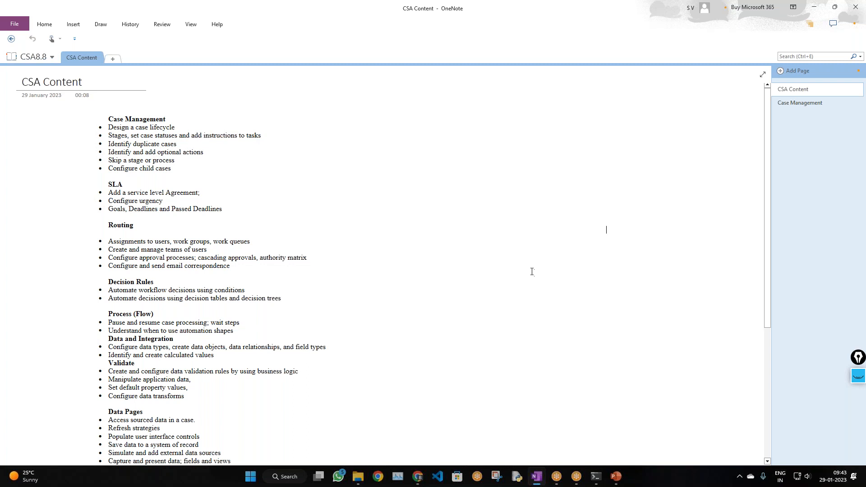
key("alt+Tab")
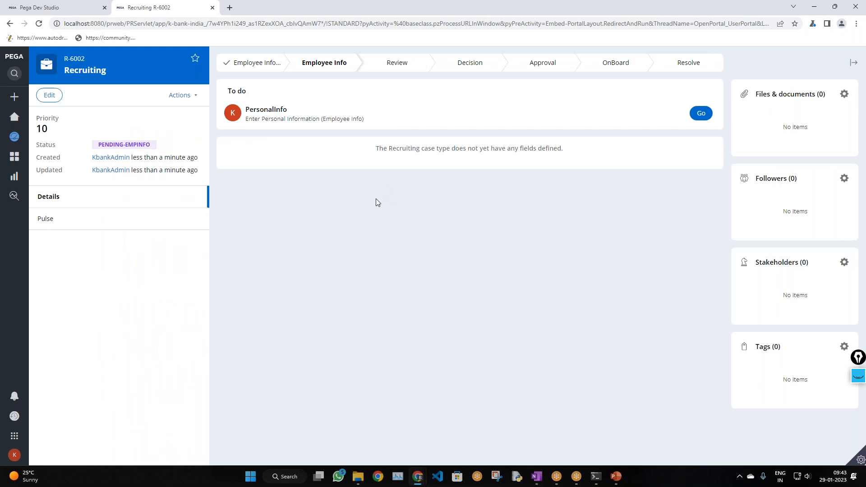
mouse_move(30, 121)
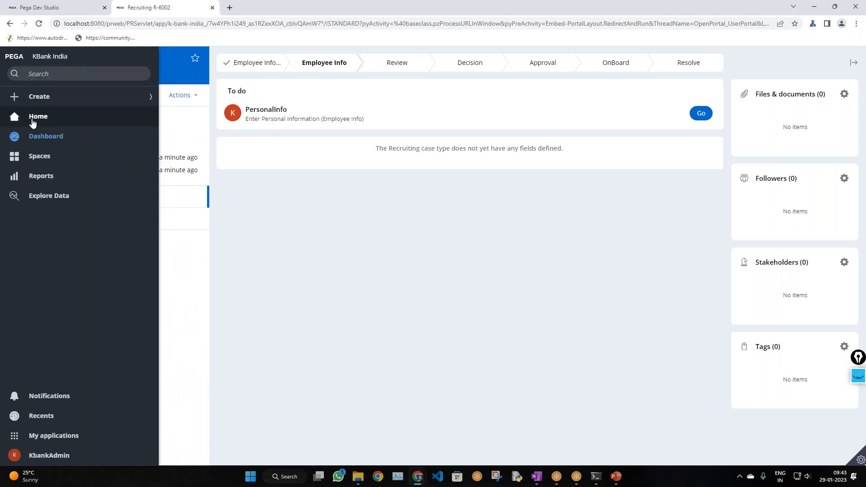
left_click(50, 7)
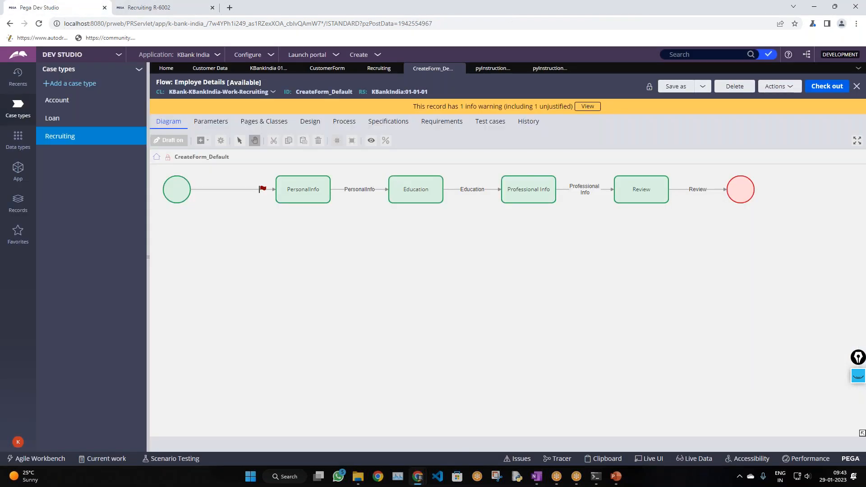
key("alt+Tab")
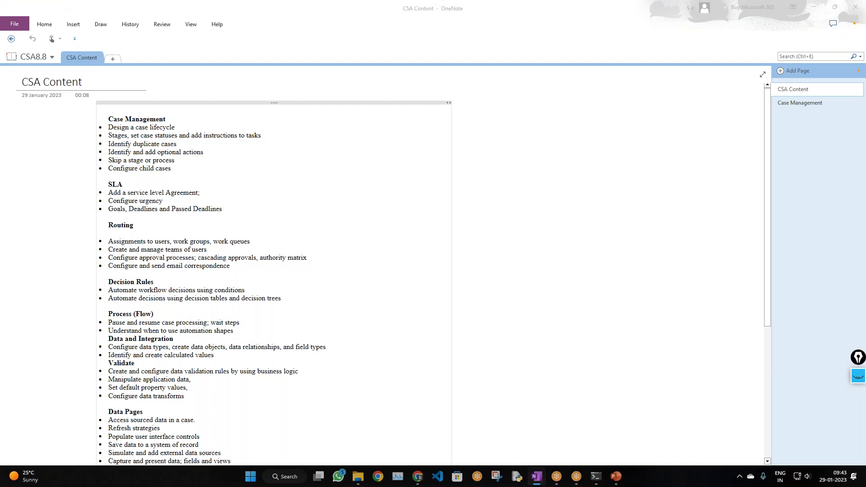
key("alt+Tab")
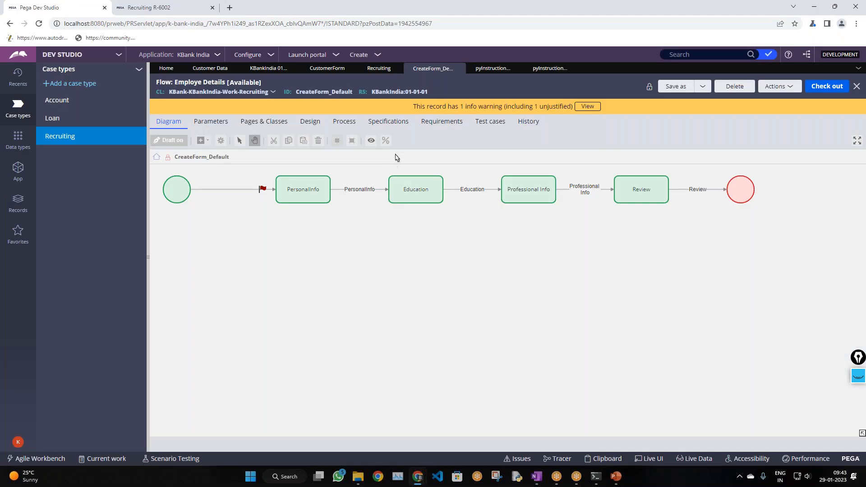
- Open the PersonalInfo task of the existing Recruiting case in the user portal and enter a customer ID to load its details
left_click(332, 70)
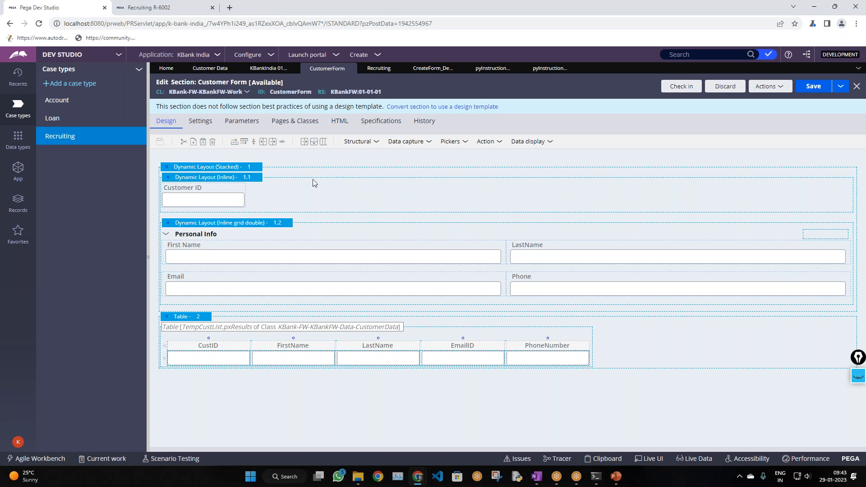
key("ctrl+Tab")
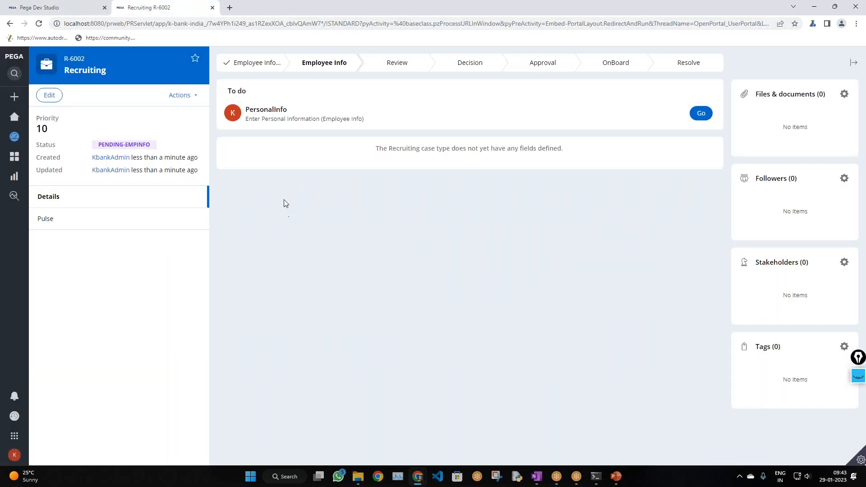
left_click(702, 113)
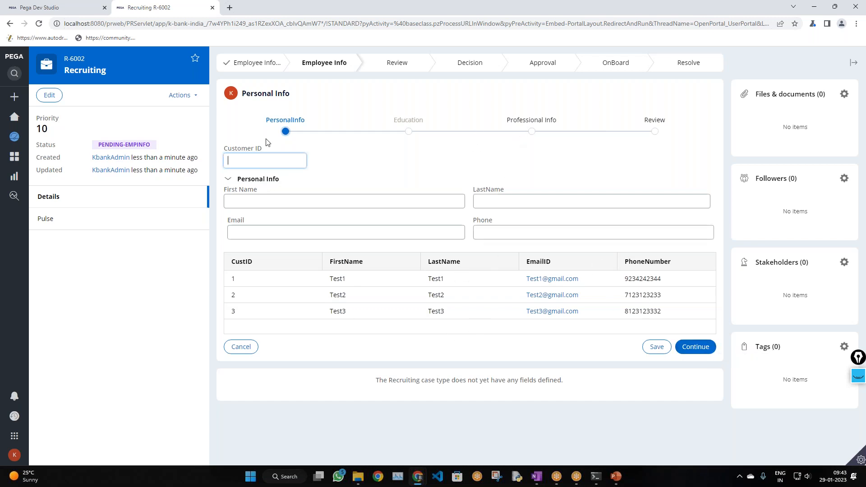
left_click(354, 173)
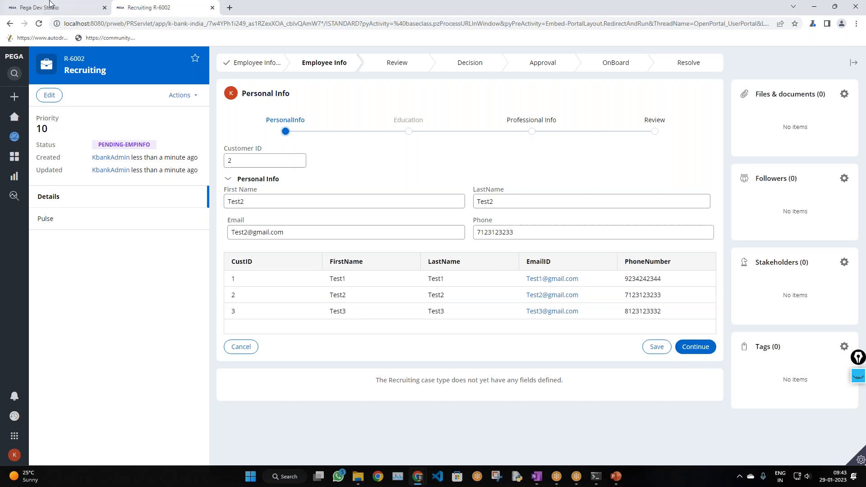
- Return to the Recruiting case type in Dev Studio and add a blank form step to the Employe Details process
left_click(49, 7)
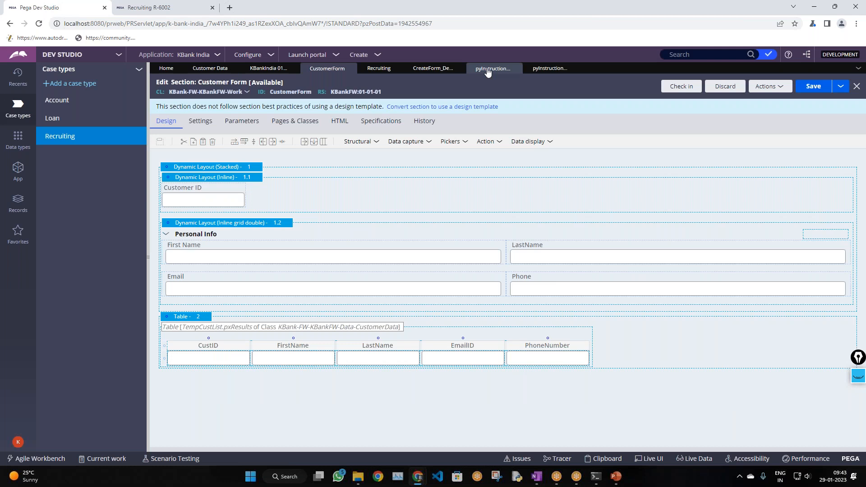
left_click(368, 71)
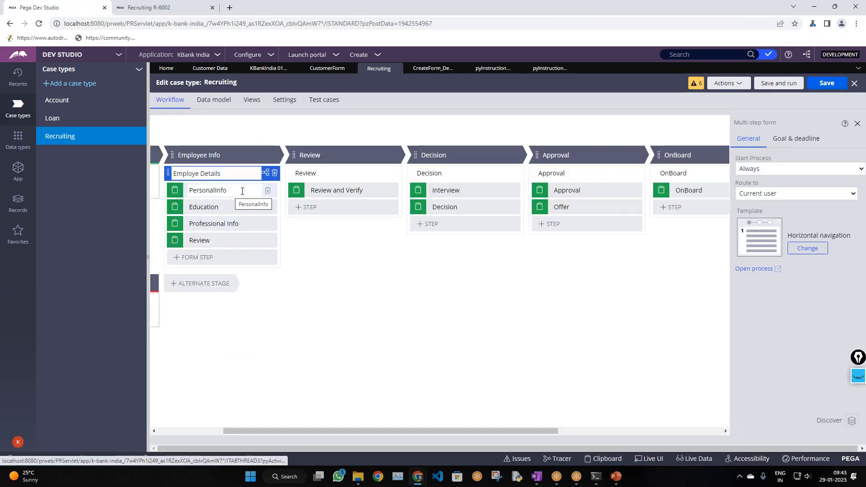
left_click(209, 256)
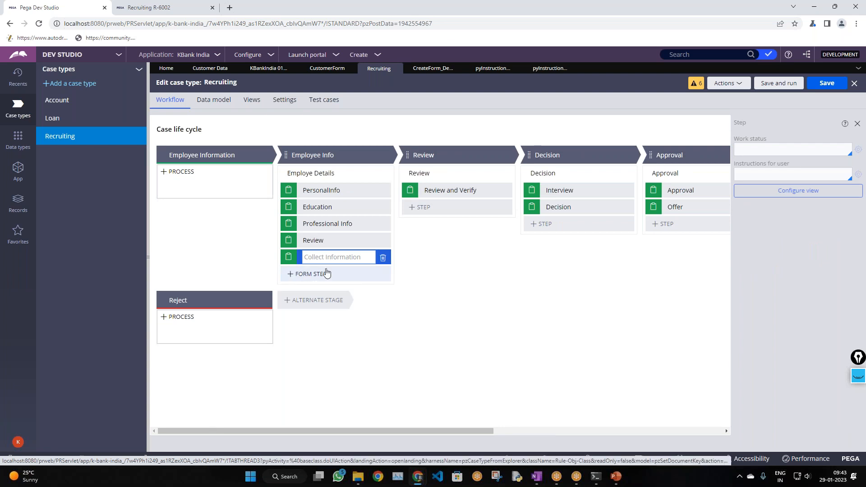
left_click(382, 258)
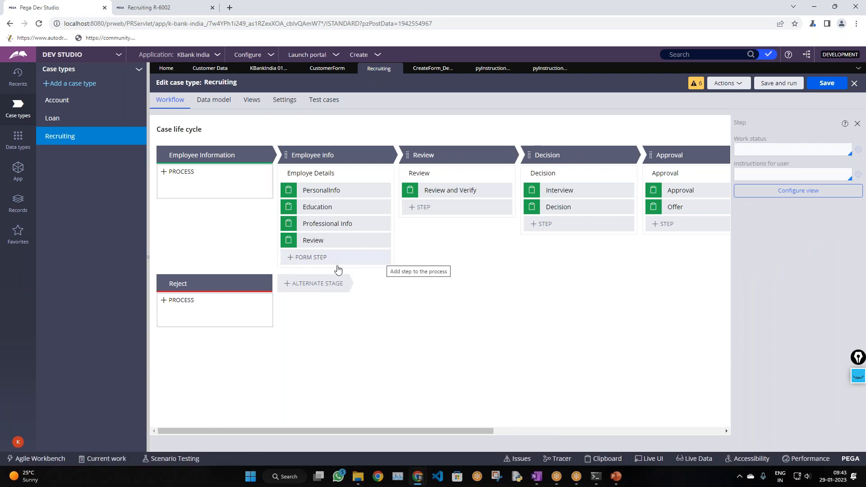
left_click(338, 269)
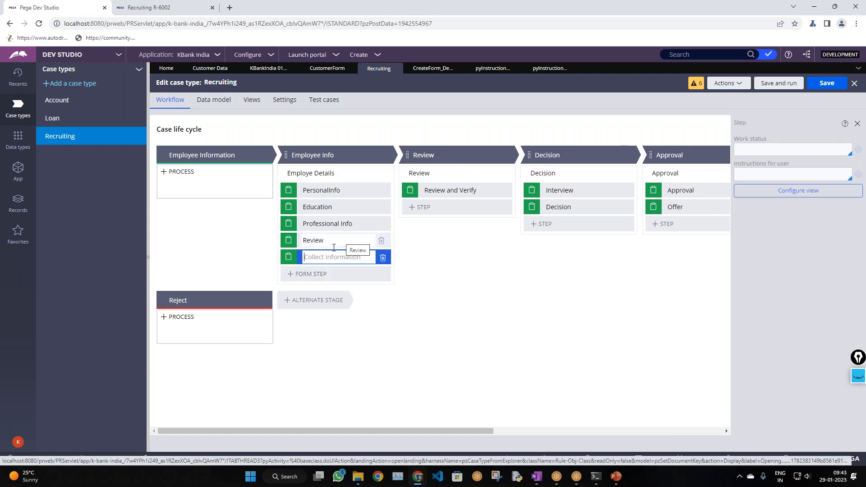
- Open the Employe Details process flow and add a Search duplicate cases smart shape to the diagram
left_click(322, 177)
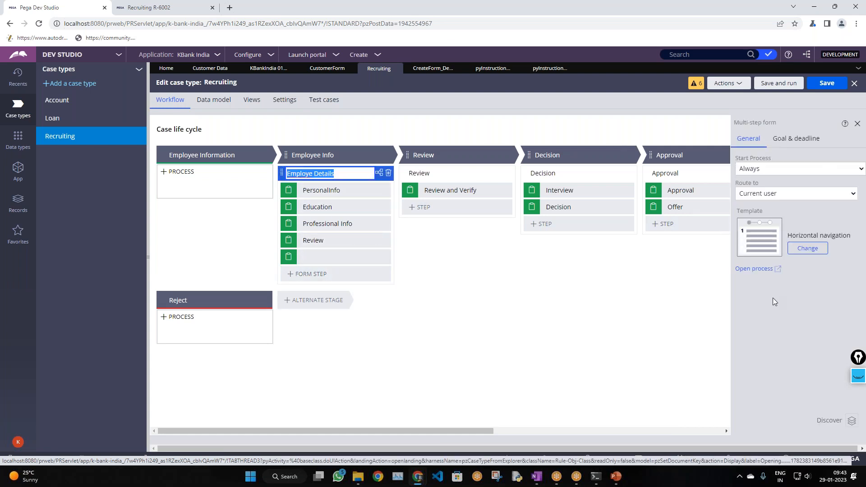
left_click(754, 269)
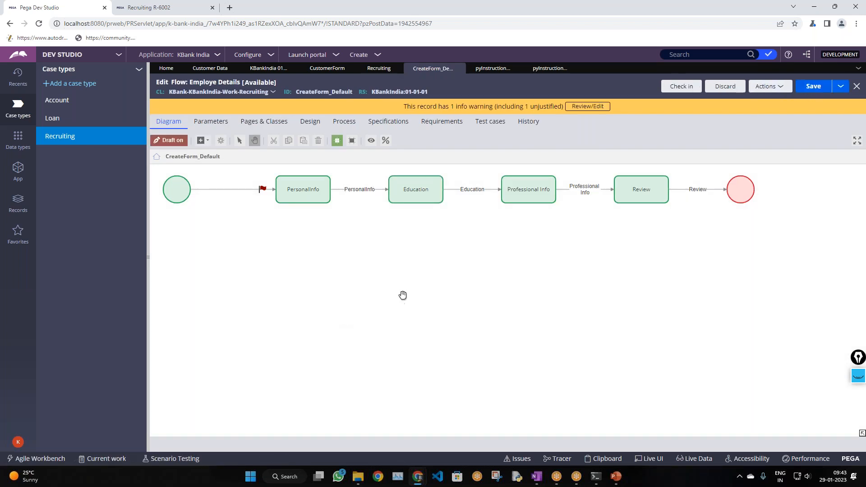
right_click(403, 292)
mouse_move(437, 302)
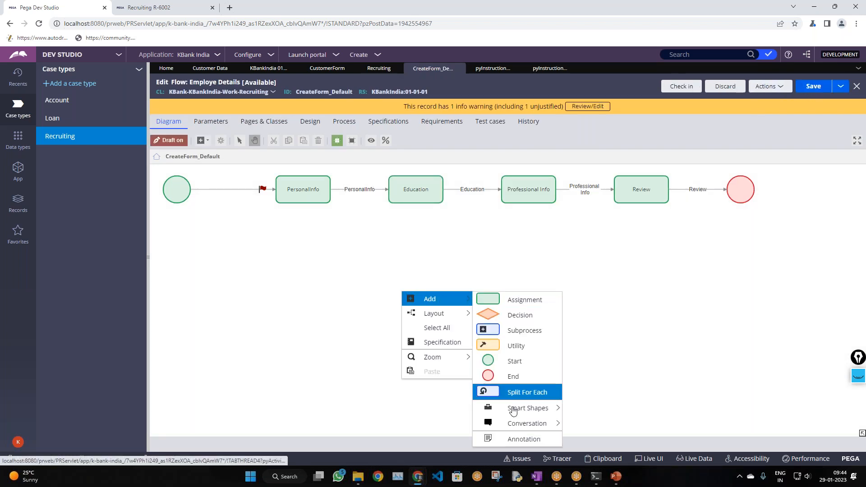
mouse_move(525, 408)
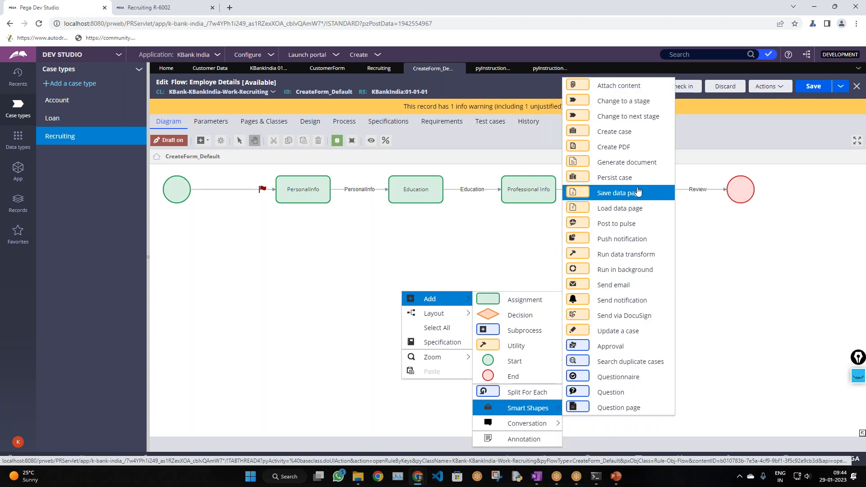
left_click(606, 362)
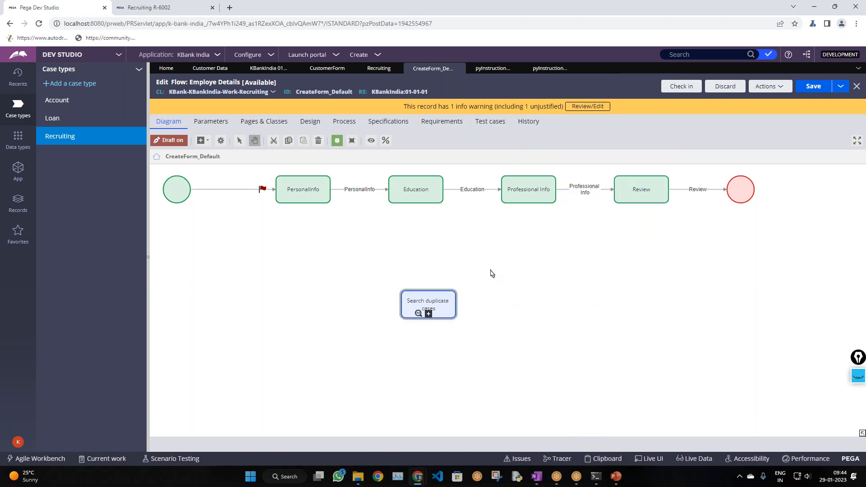
- Reroute the Review connector to the Search duplicate cases shape and connect that shape to the flow's end shape
left_click_drag(432, 310, 559, 284)
left_click(724, 194)
left_click_drag(726, 190, 549, 302)
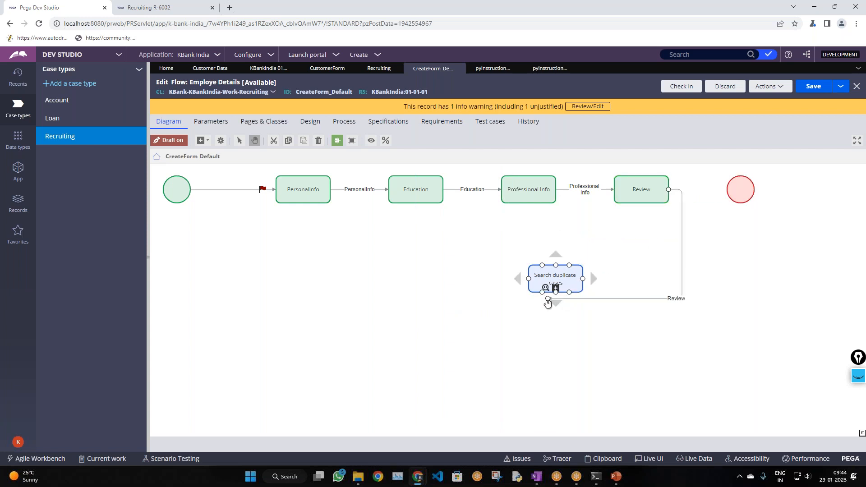
left_click_drag(562, 281, 800, 190)
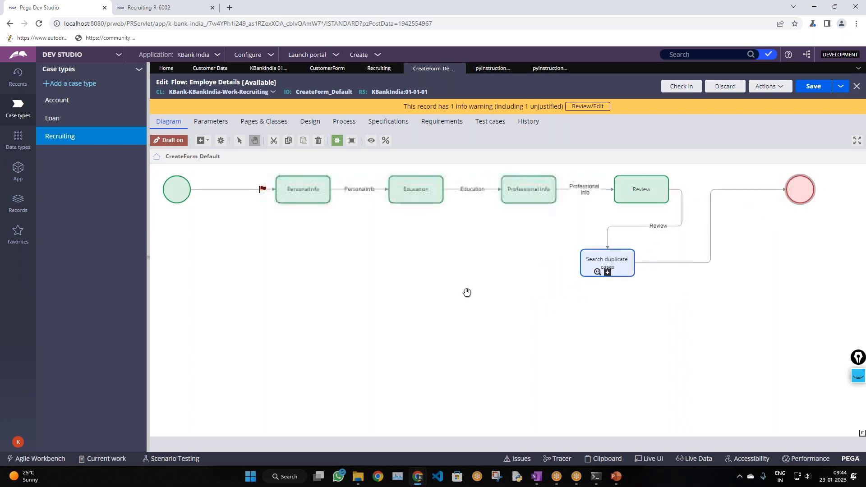
- Align the flow diagram horizontally and select the Search duplicate cases shape
right_click(465, 291)
mouse_move(510, 308)
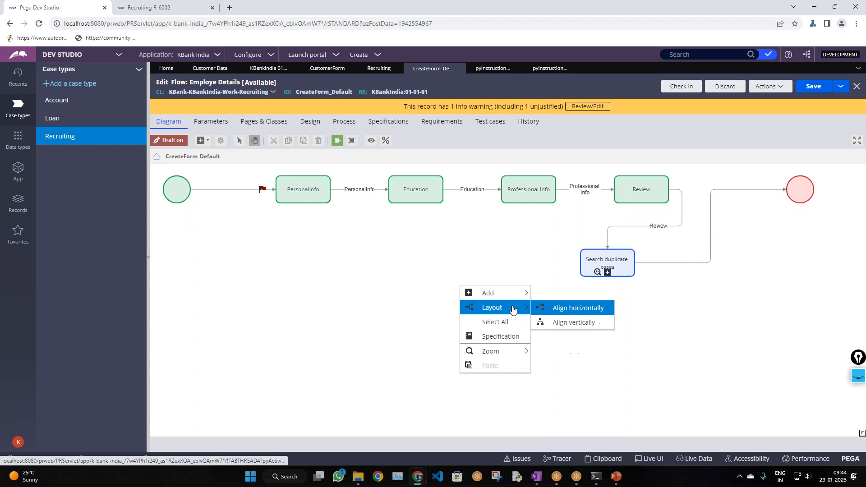
left_click(555, 311)
left_click(578, 267)
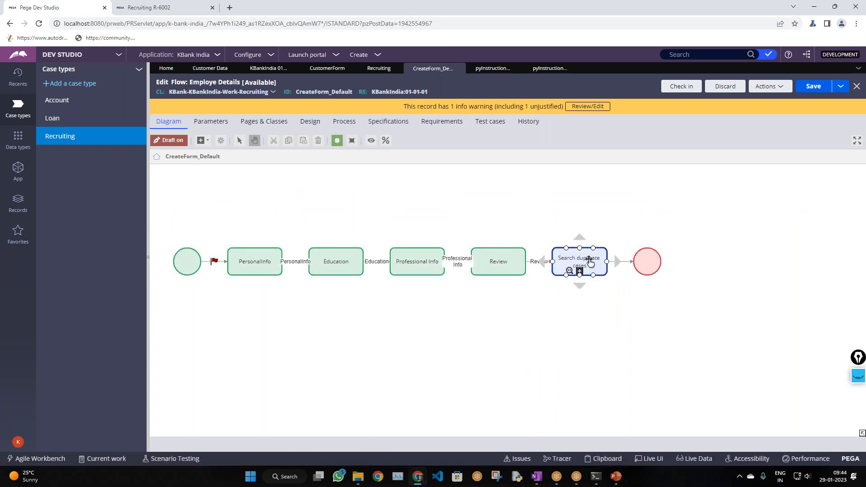
- Open the properties of the Search duplicate cases shape and examine its Define flow options, duplicate conditions and specification settings
double_click(583, 260)
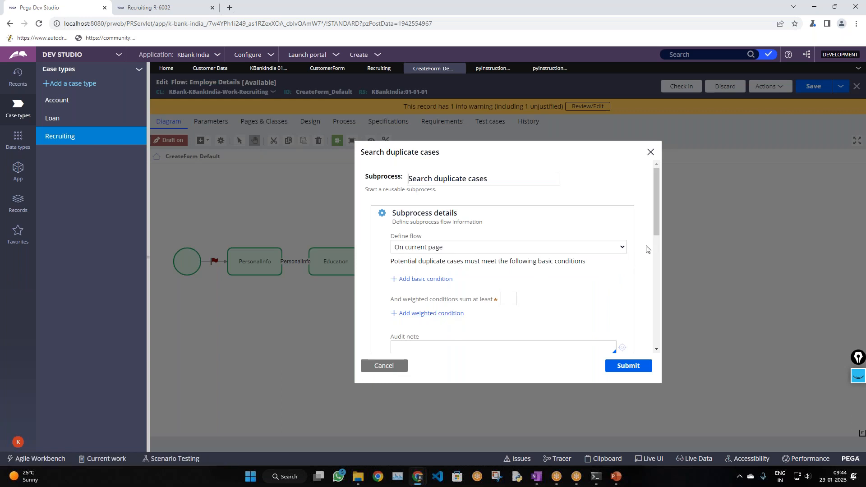
scroll(653, 239, "down", 3)
scroll(657, 251, "down", 4)
scroll(645, 250, "up", 8)
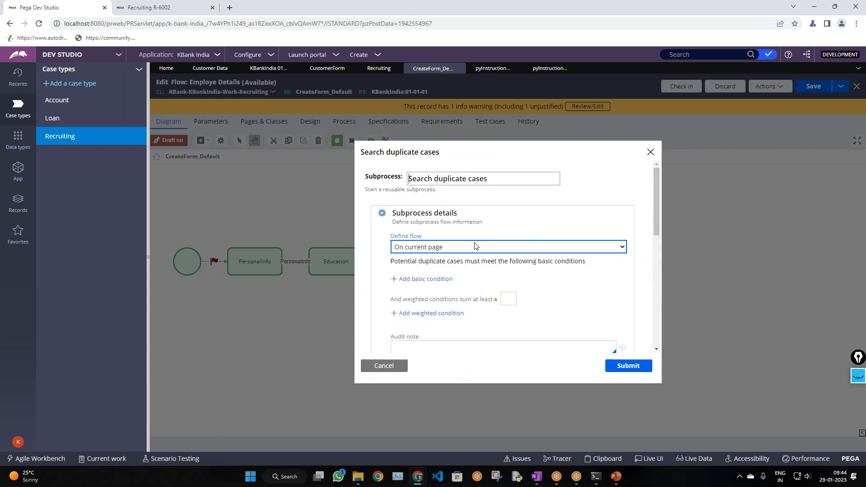
left_click(482, 246)
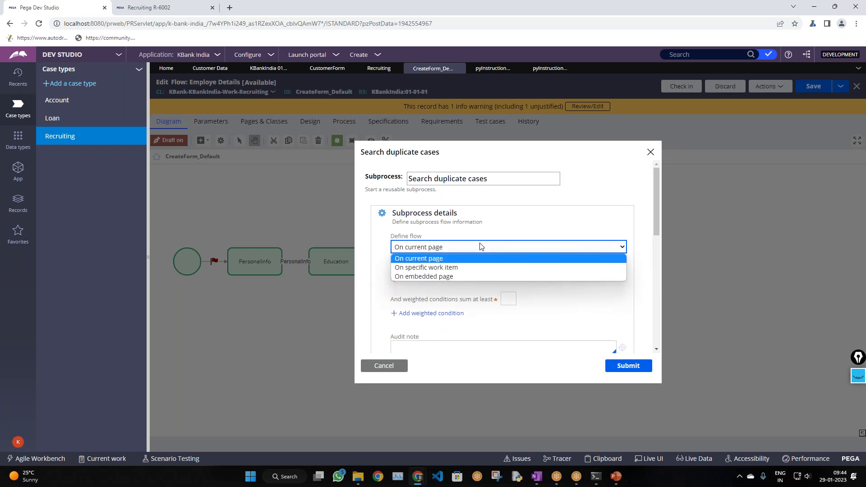
left_click(482, 247)
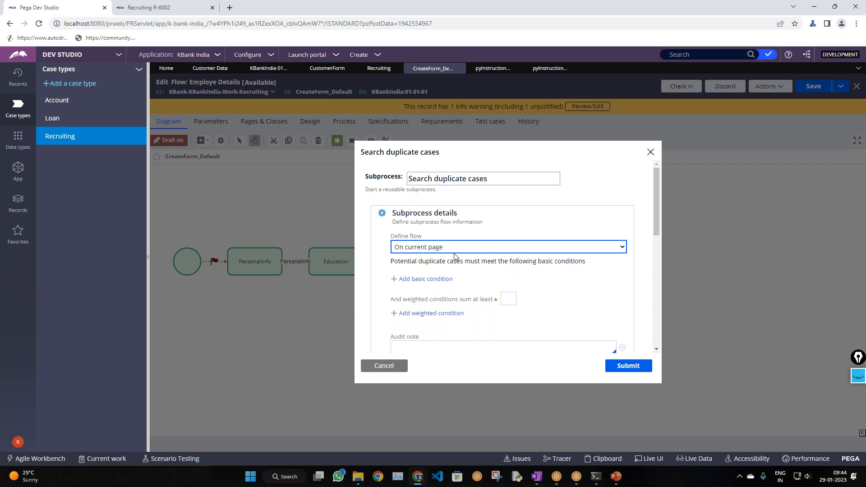
scroll(487, 271, "down", 8)
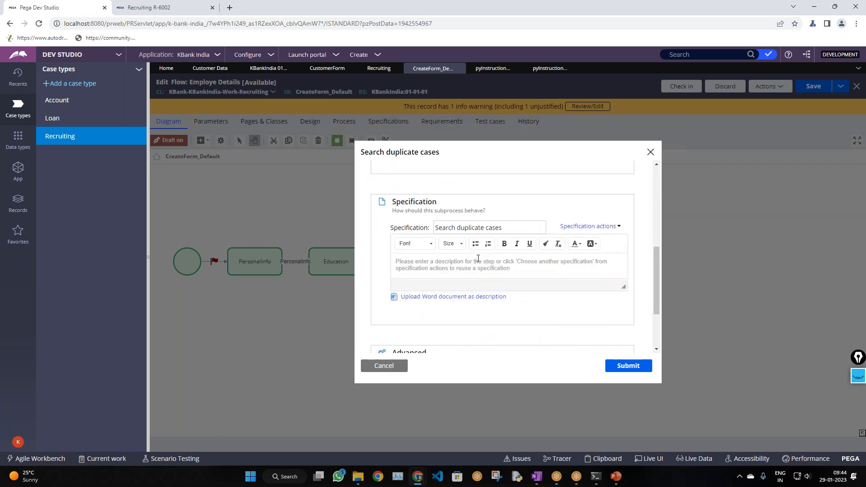
scroll(470, 300, "up", 5)
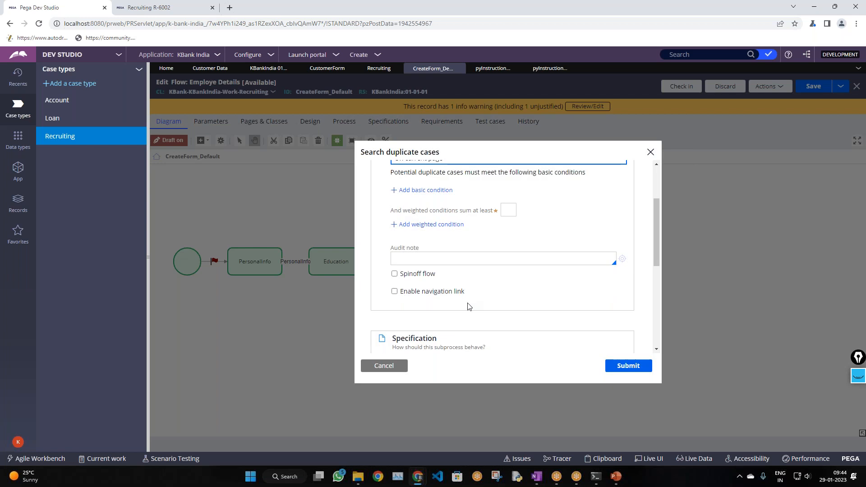
scroll(498, 271, "up", 1)
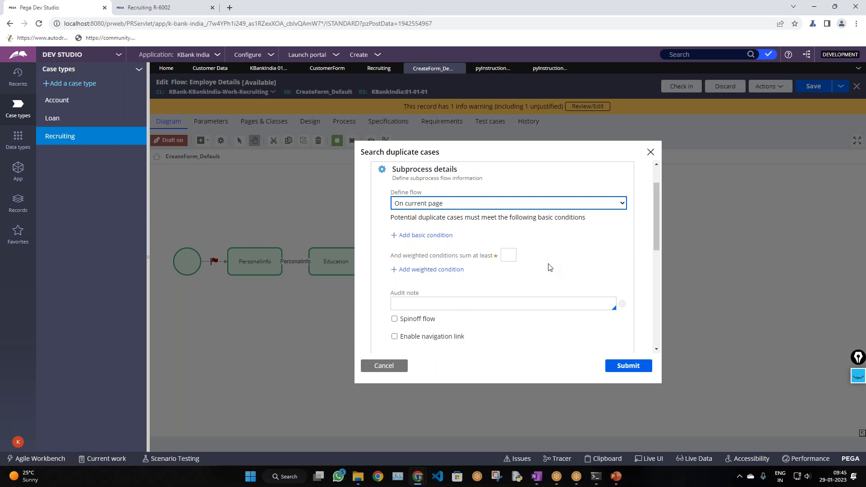
- Start a weighted condition for the duplicate search and check its Potential duplicate, Comparator and Current case fields
left_click(429, 270)
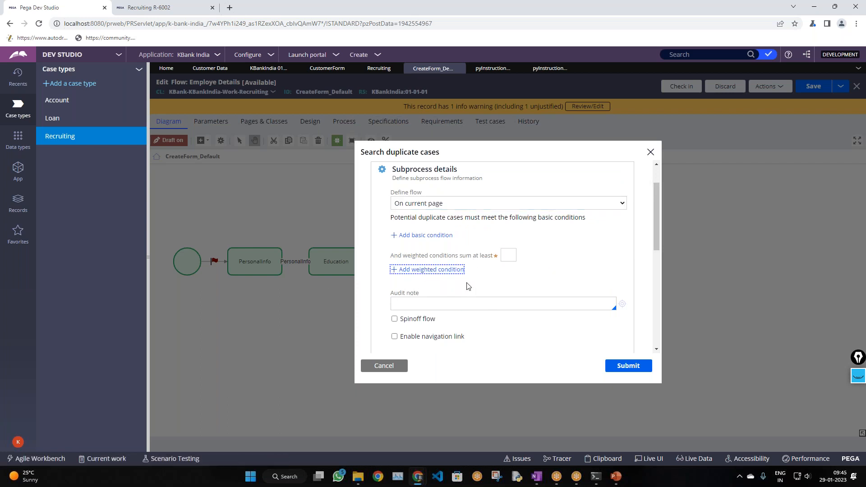
left_click(448, 327)
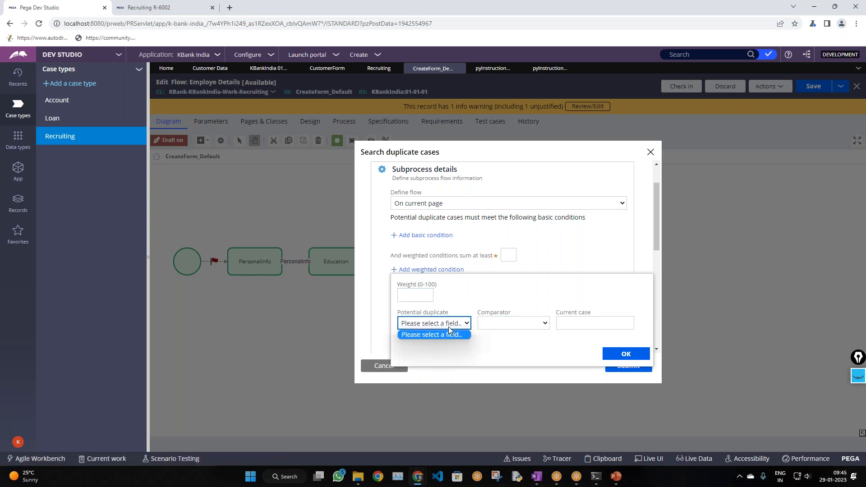
left_click(448, 336)
left_click(494, 324)
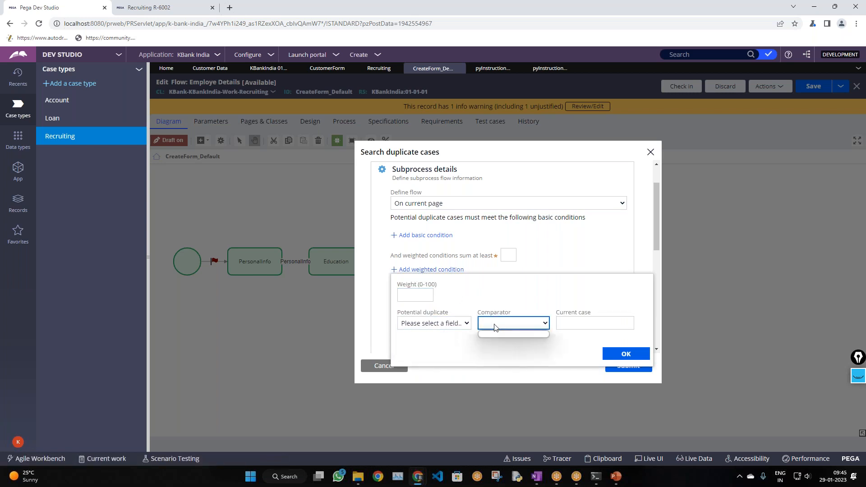
left_click(582, 325)
left_click(454, 328)
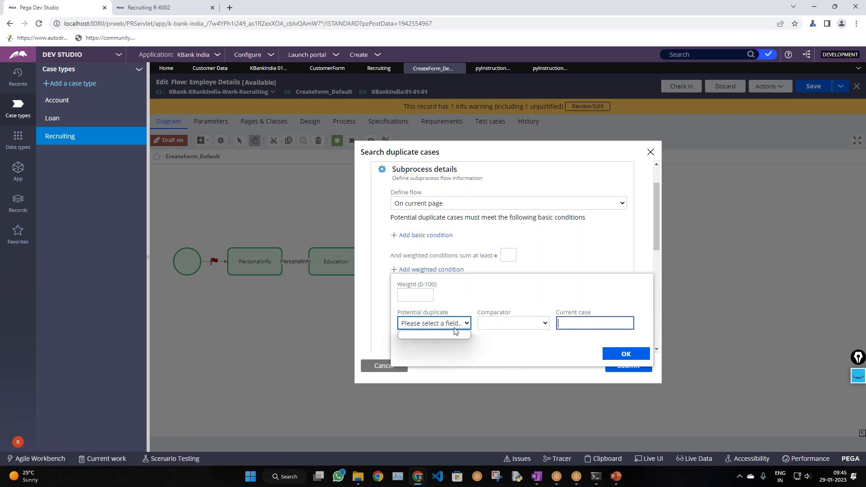
left_click(454, 328)
- Try a weight of 100 for the weighted condition, check its comparison fields and dismiss the condition
left_click(417, 295)
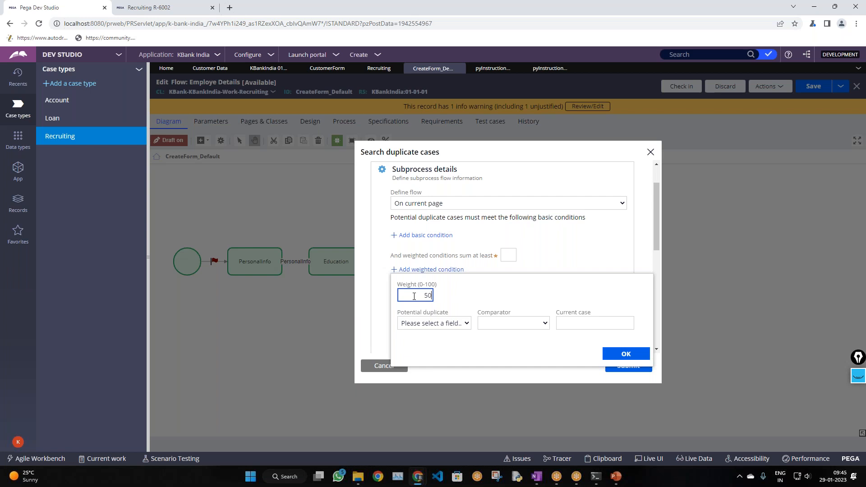
key("ctrl+a")
left_click(452, 324)
left_click(509, 332)
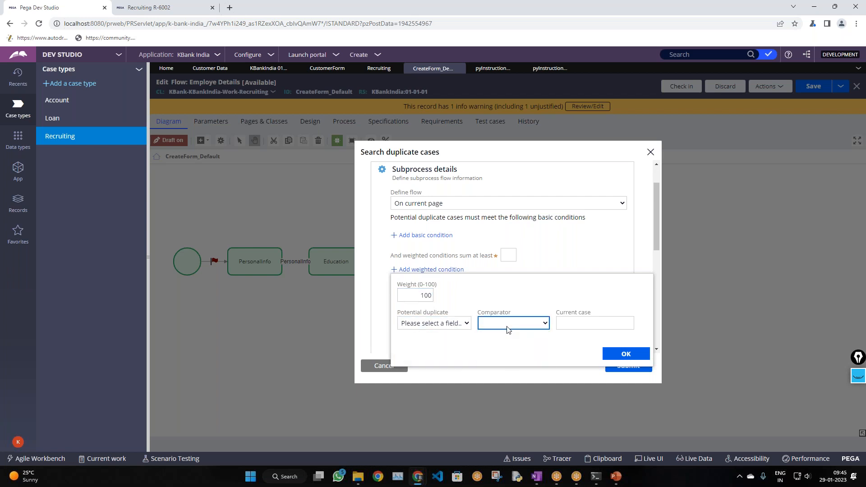
left_click(582, 320)
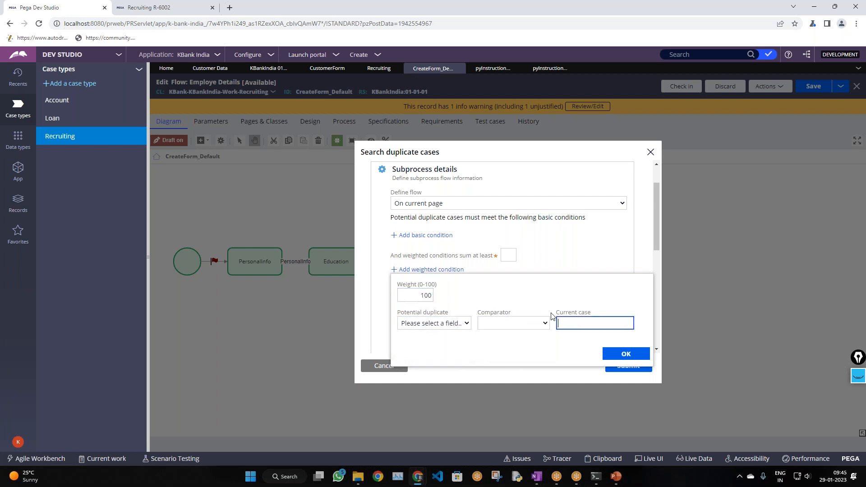
left_click(596, 247)
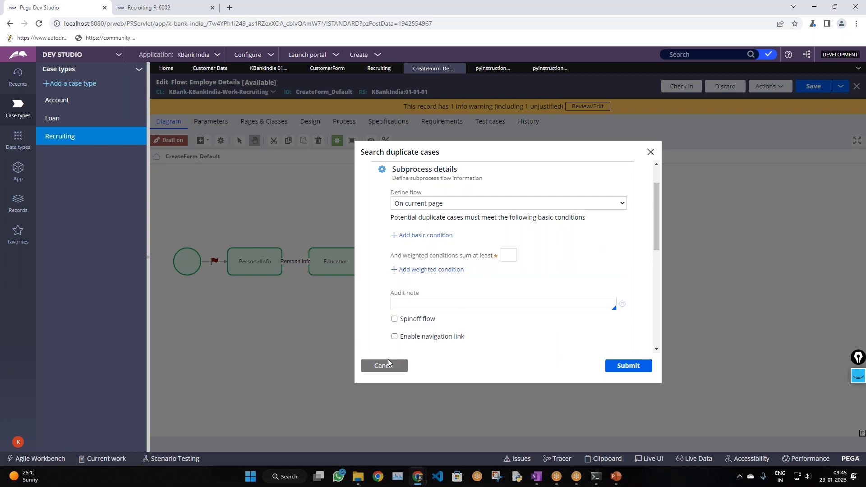
- Start a basic condition for the duplicate search, check its Potential duplicate, Comparator and Current case fields, and dismiss it
left_click(424, 236)
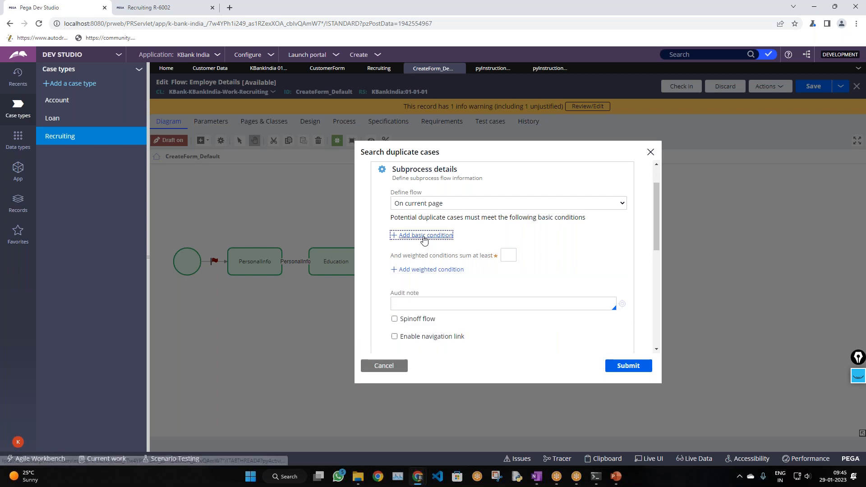
left_click(474, 265)
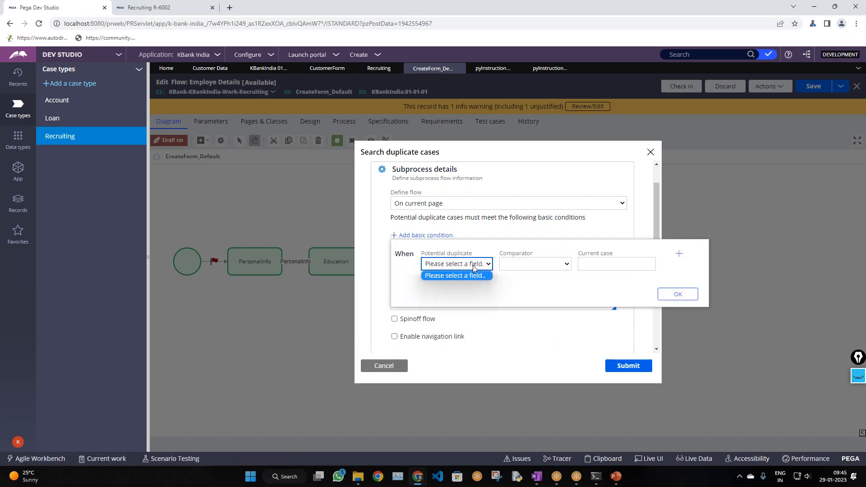
left_click(519, 266)
left_click(595, 267)
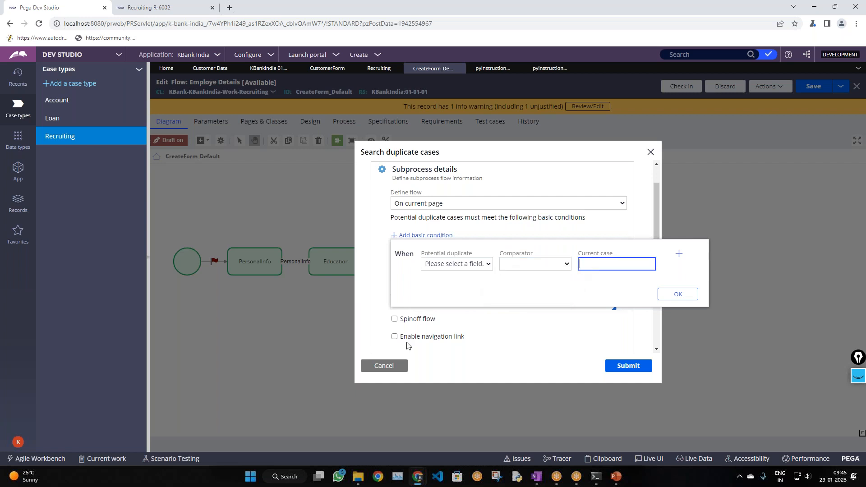
left_click(386, 293)
- Check the Potential duplicate, Comparator and Current case fields of a new weighted condition and dismiss it
left_click(423, 269)
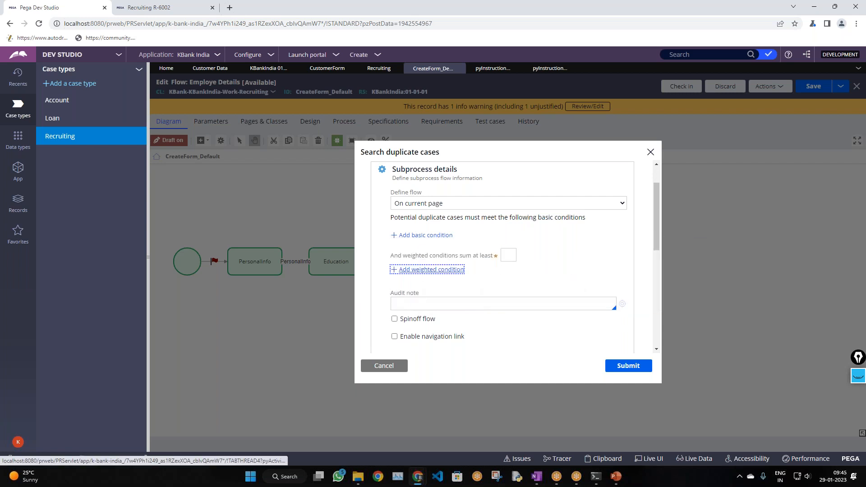
left_click(435, 325)
left_click(503, 326)
left_click(595, 324)
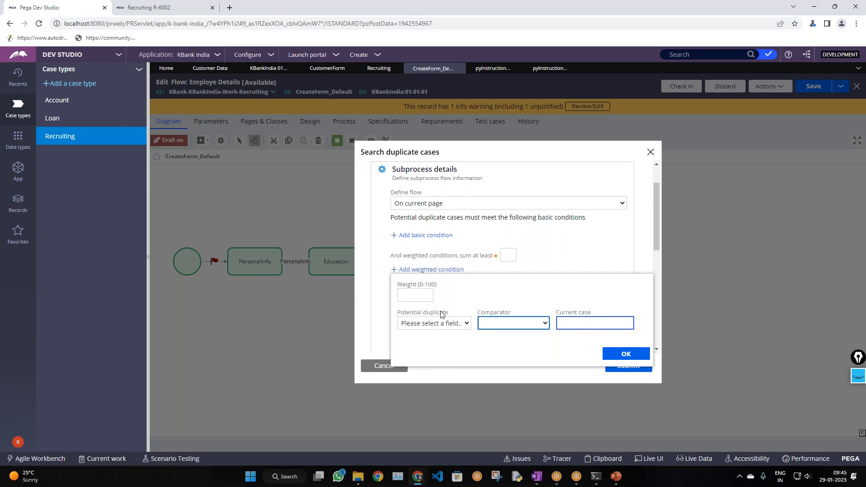
left_click(383, 326)
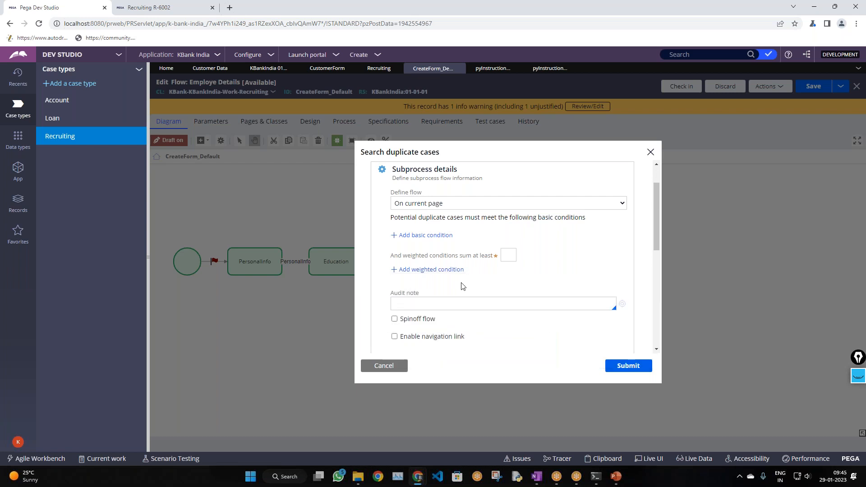
- Try the On specific work item option for Define flow, examine its extra fields, and switch back to On current page
scroll(463, 286, "up", 1)
scroll(463, 285, "up", 2)
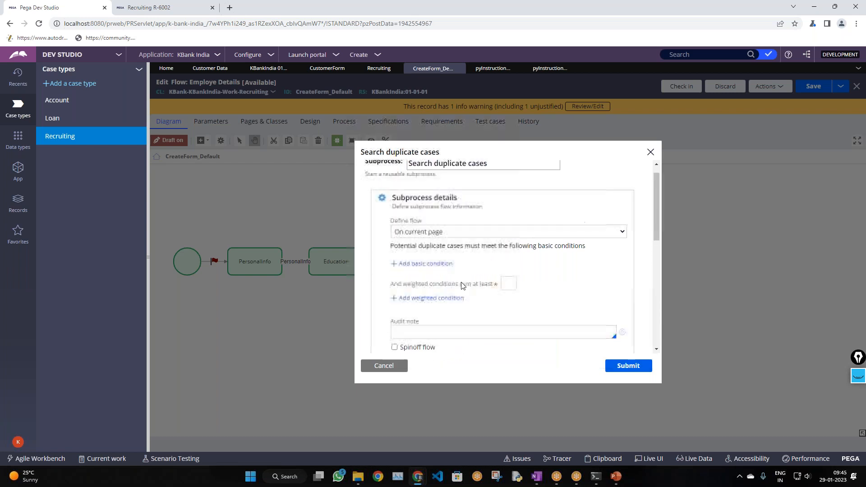
left_click(464, 247)
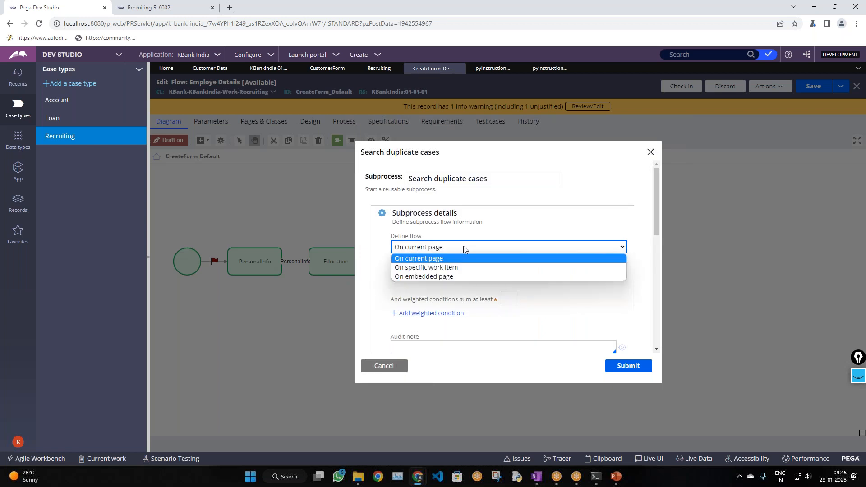
left_click(437, 268)
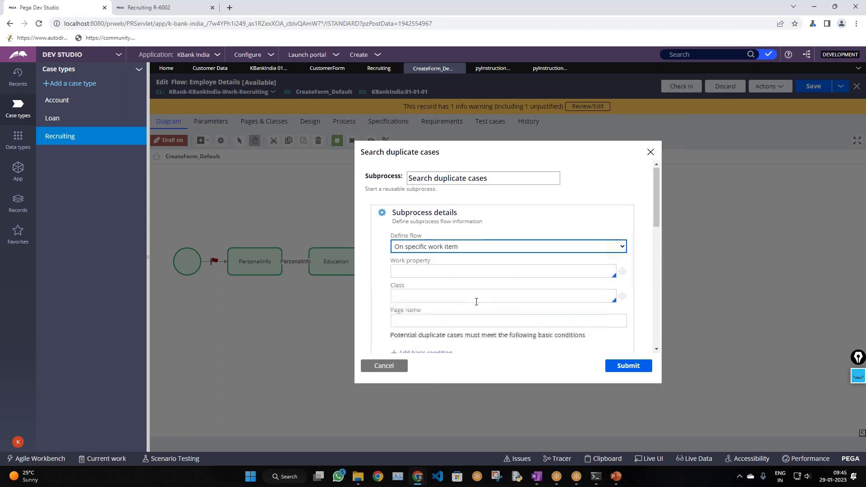
scroll(477, 302, "down", 3)
scroll(477, 302, "down", 3)
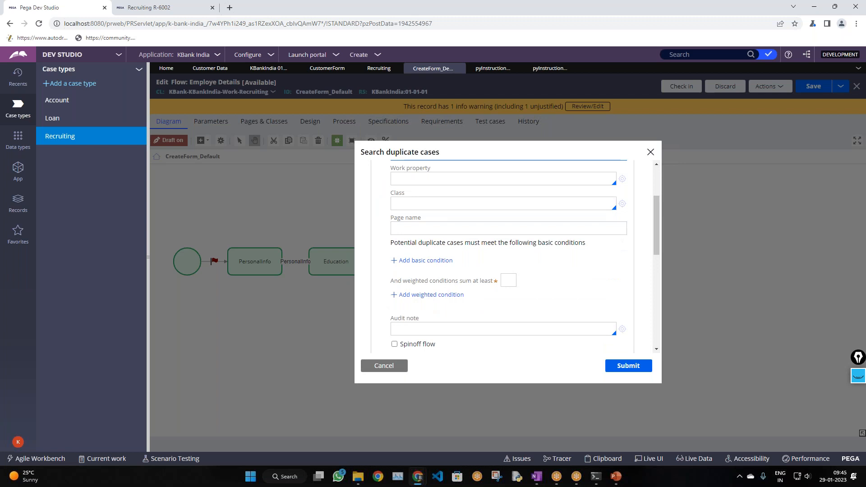
scroll(475, 304, "up", 2)
scroll(477, 306, "up", 2)
left_click(451, 248)
left_click(451, 267)
left_click(447, 249)
left_click(445, 261)
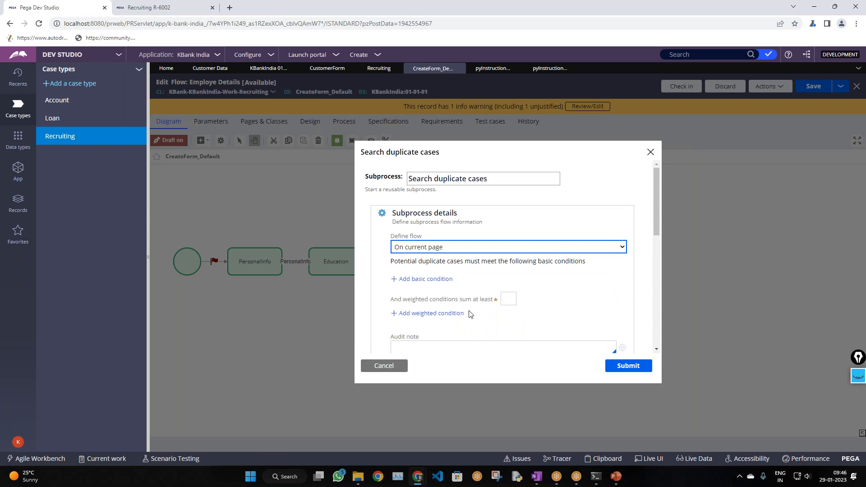
- Recheck the weighted condition's comparison fields with the flow defined on the current page, and cancel the Search duplicate cases properties
left_click(457, 316)
left_click(446, 367)
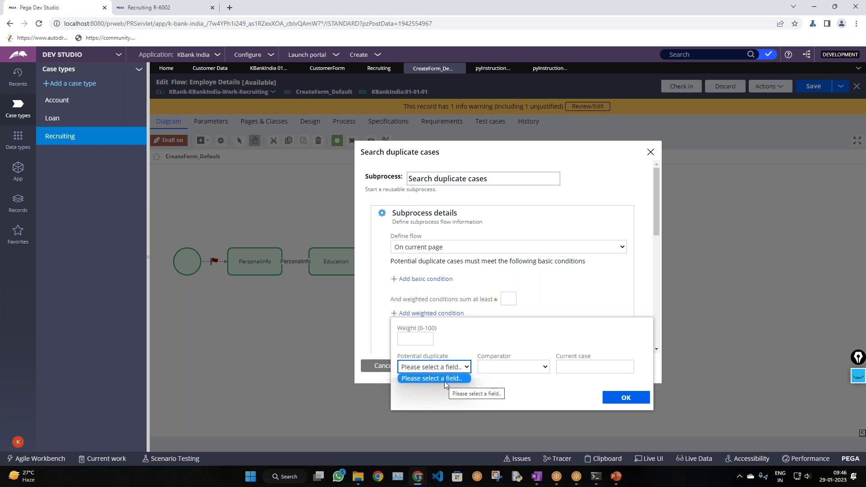
left_click(505, 372)
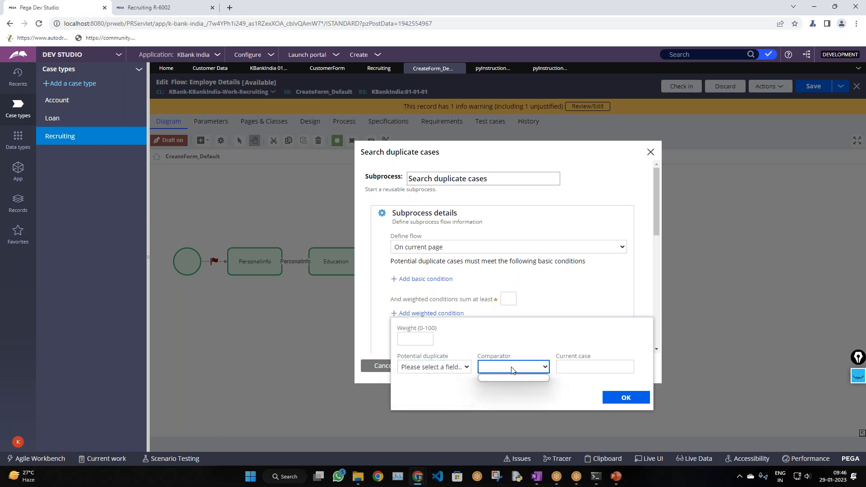
left_click(572, 367)
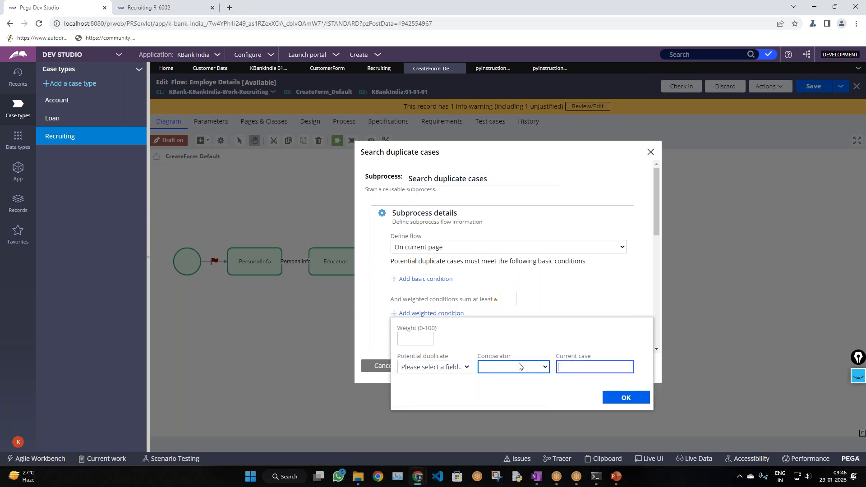
left_click(462, 348)
left_click(383, 370)
- Save the Employe Details flow and refresh the Recruiting case type's life cycle
left_click(814, 86)
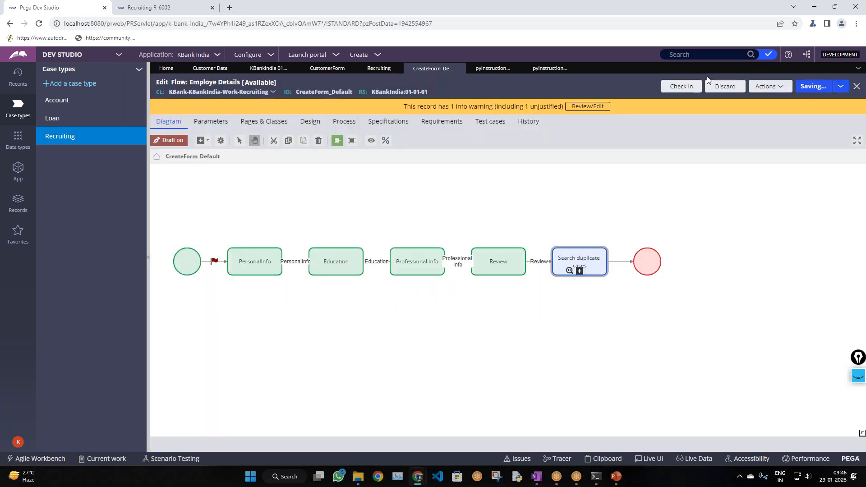
left_click(379, 68)
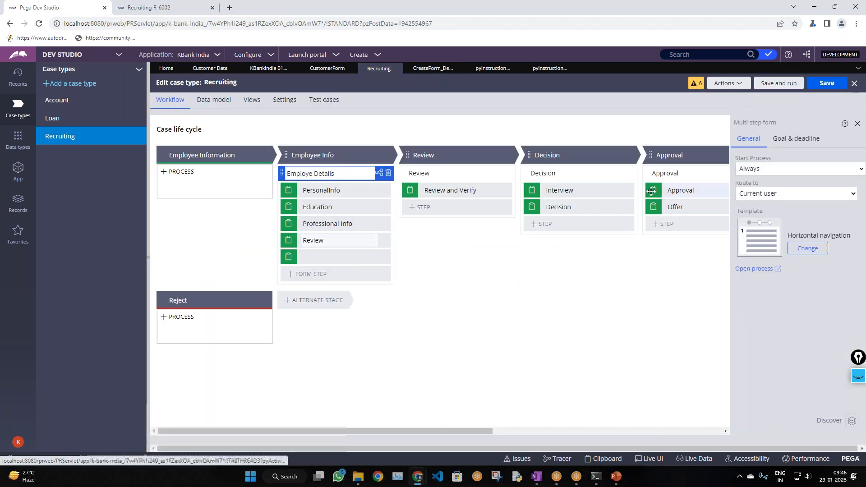
left_click(727, 83)
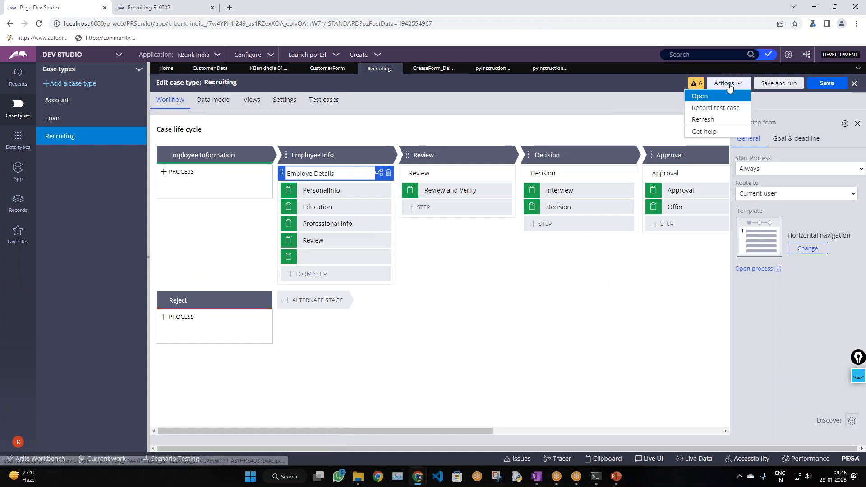
left_click(709, 119)
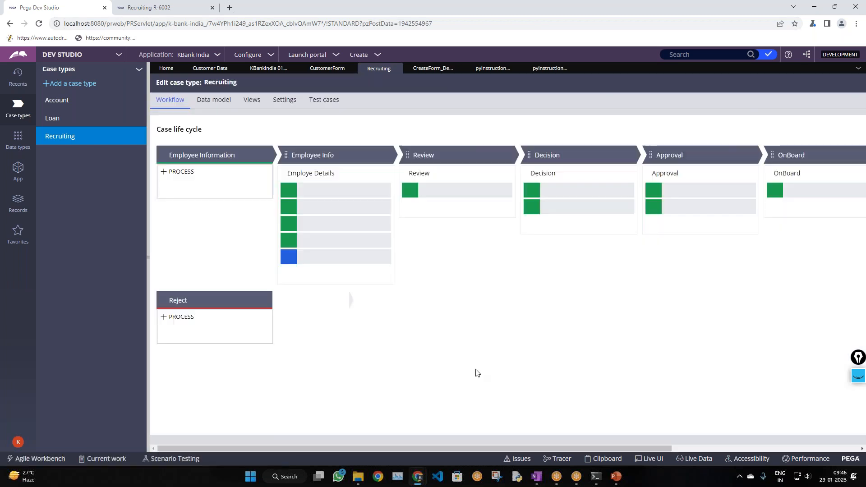
- Select the Search duplicate cases step in the life cycle, start a weighted condition and review the available Potential duplicate fields
left_click(361, 257)
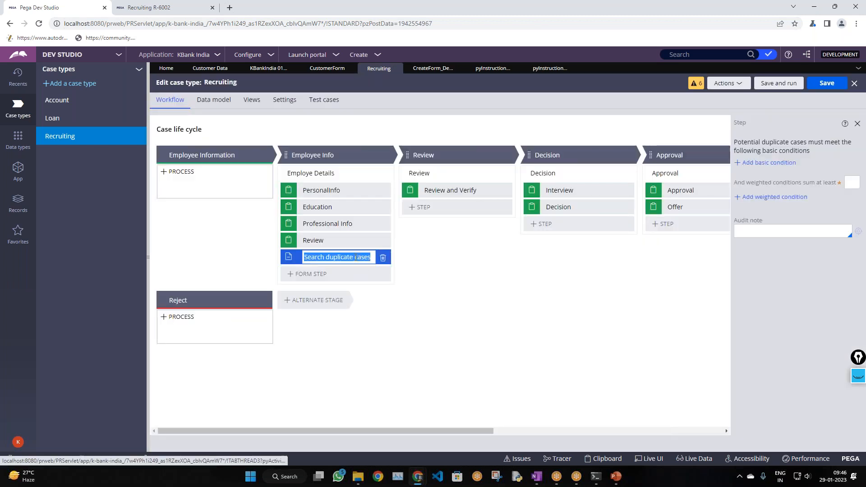
left_click(776, 197)
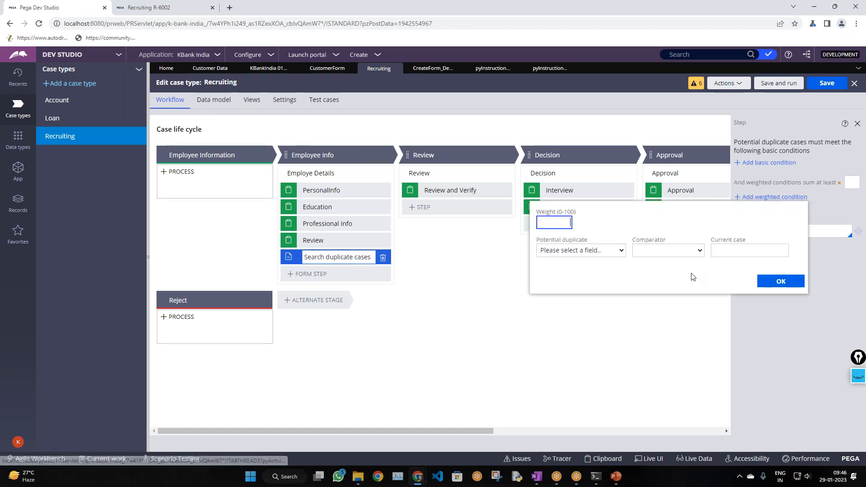
left_click(615, 250)
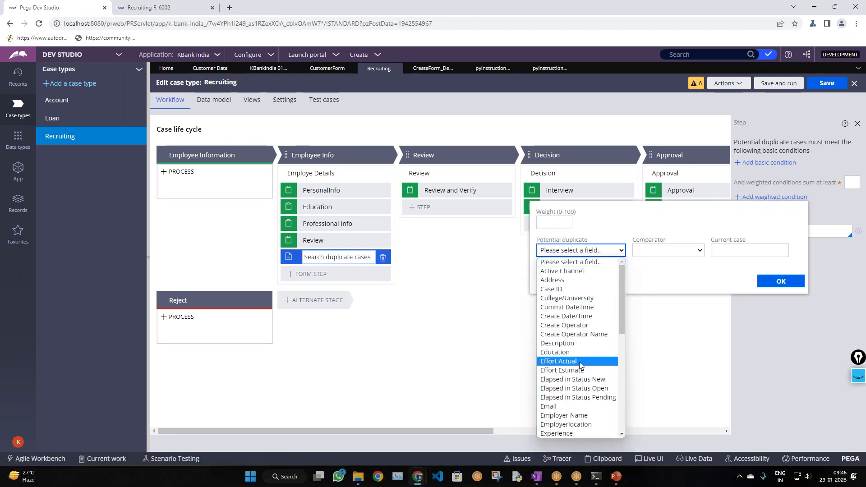
scroll(576, 354, "down", 10)
left_click(561, 450)
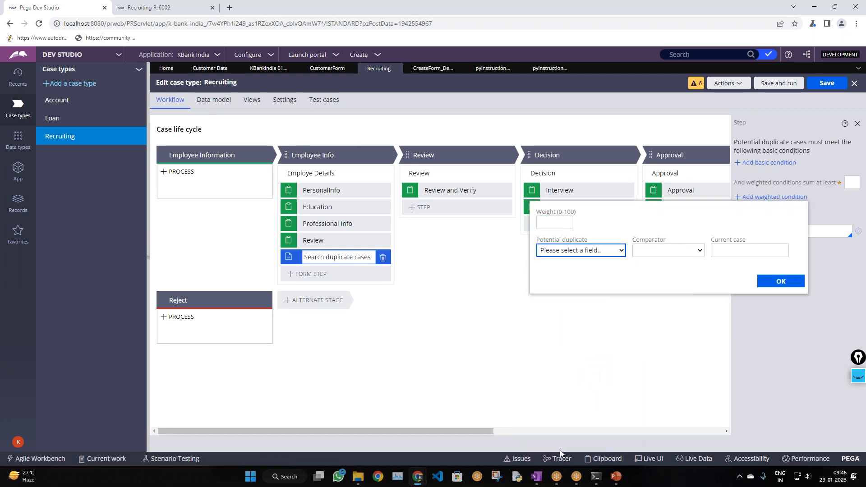
- Check the field names on the Personal Info form of the running Recruiting case and return to Dev Studio
left_click(588, 248)
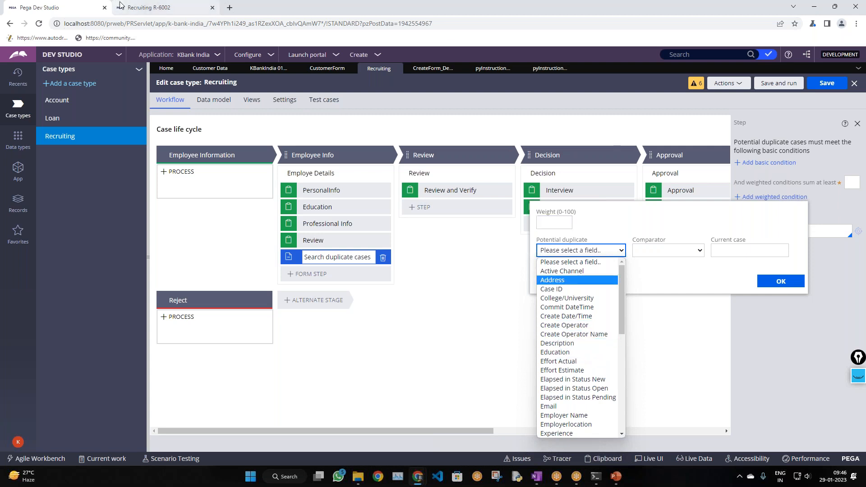
left_click(135, 9)
left_click(136, 10)
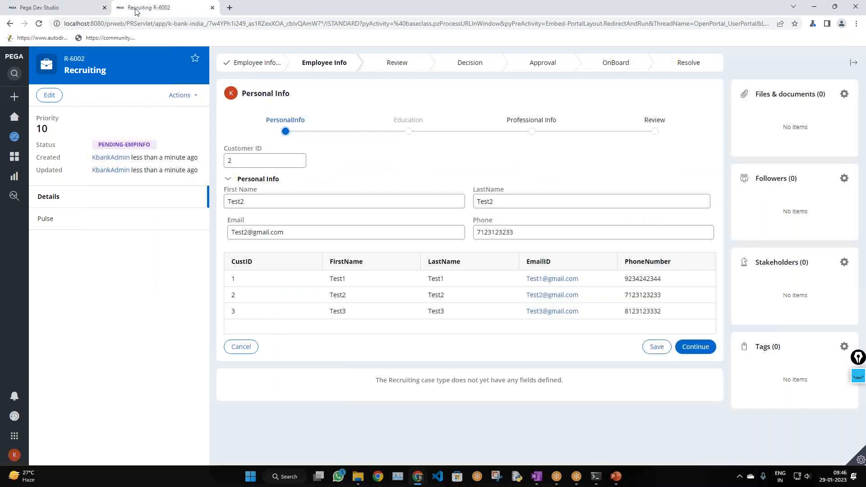
left_click(59, 6)
- Set the weighted condition's potential duplicate field to Email and check the comparators, keeping is equal to
left_click(560, 251)
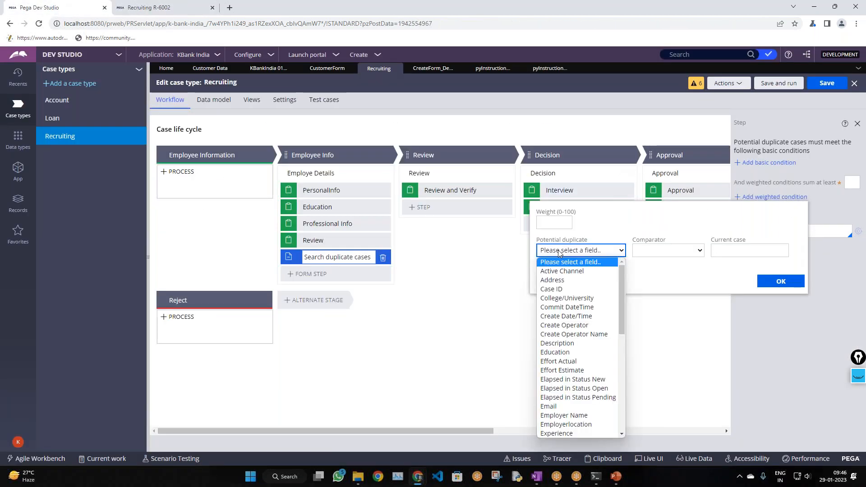
key("e")
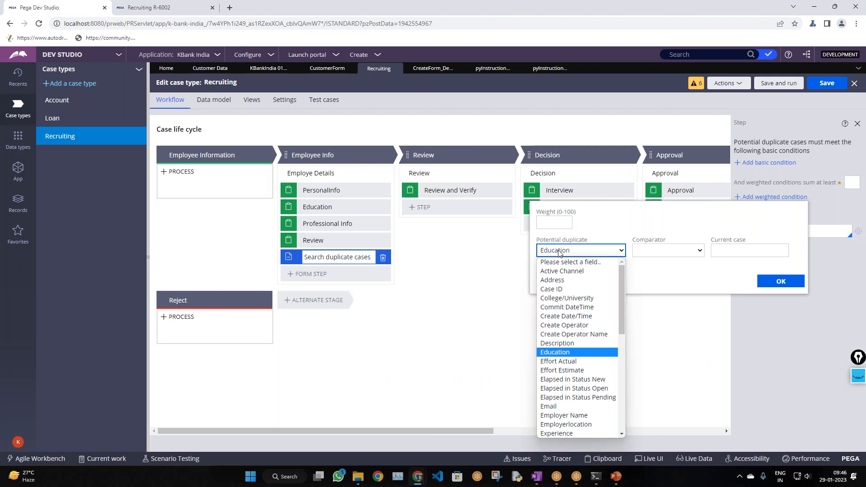
left_click(571, 408)
left_click(663, 252)
left_click(667, 251)
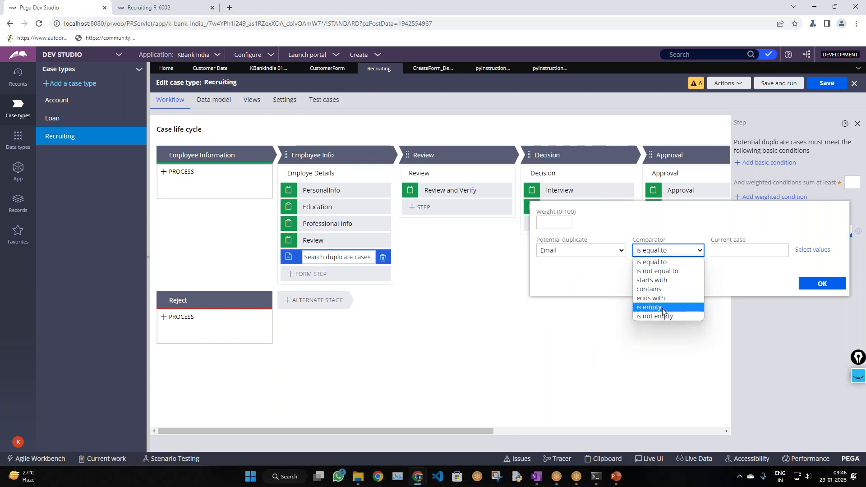
- Set the current case value to the Email field by selecting values of type Another field
left_click(724, 251)
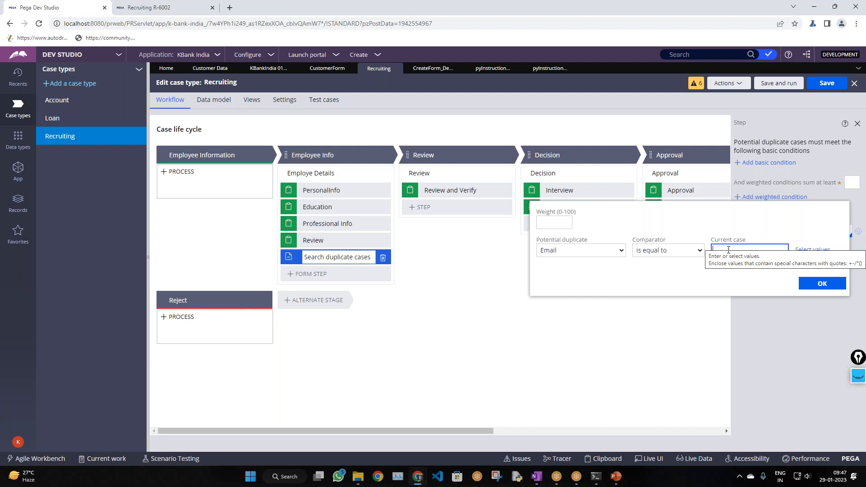
left_click(808, 251)
left_click(732, 289)
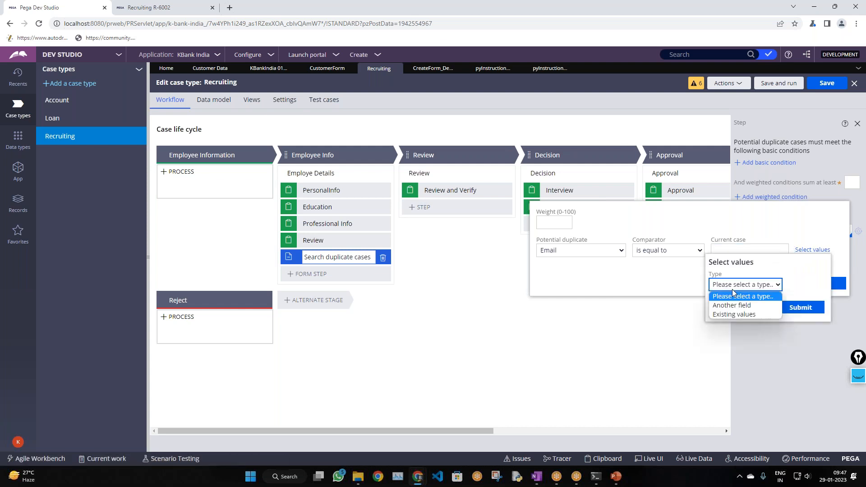
left_click(752, 306)
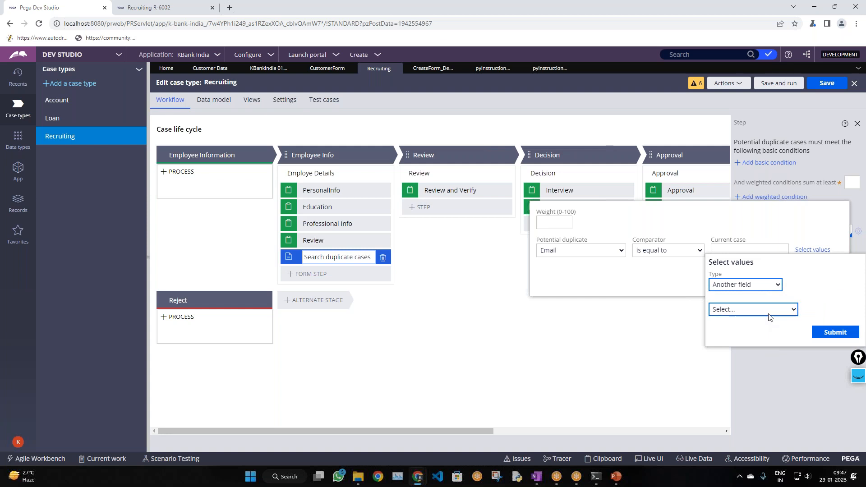
left_click(770, 312)
left_click(752, 275)
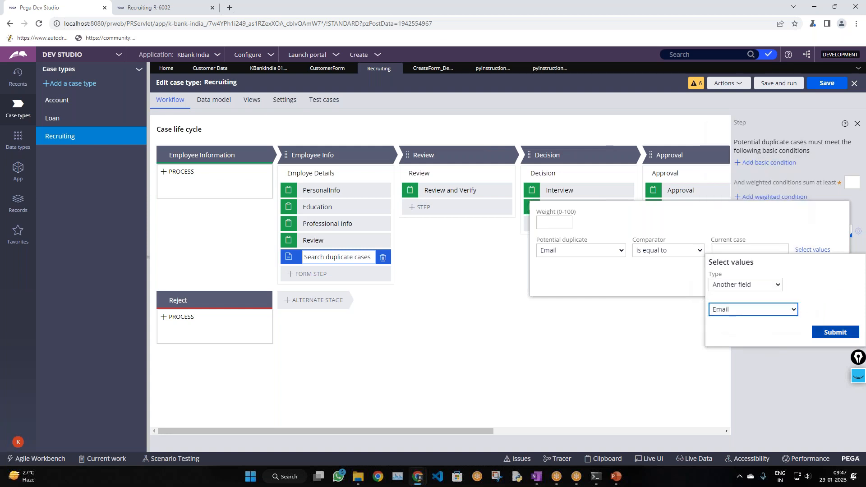
left_click(825, 332)
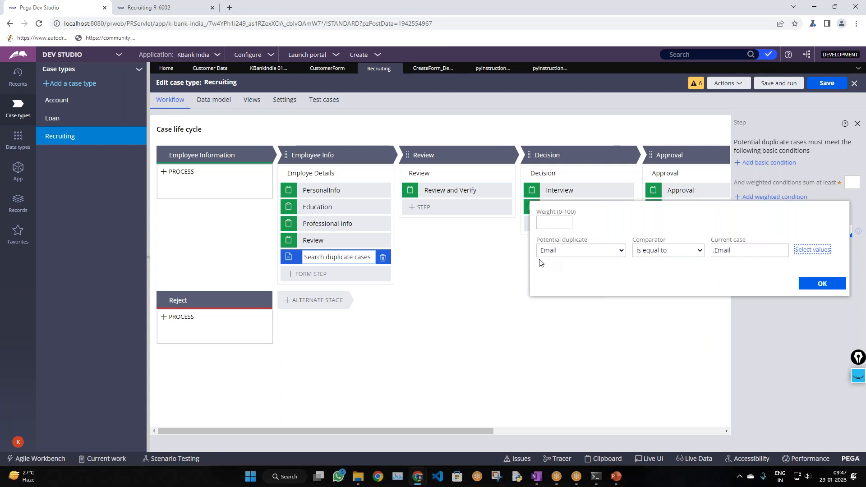
- Give the Email condition a weight of 10 and add it to the duplicate search
left_click(728, 256)
left_click(565, 225)
left_click(555, 221)
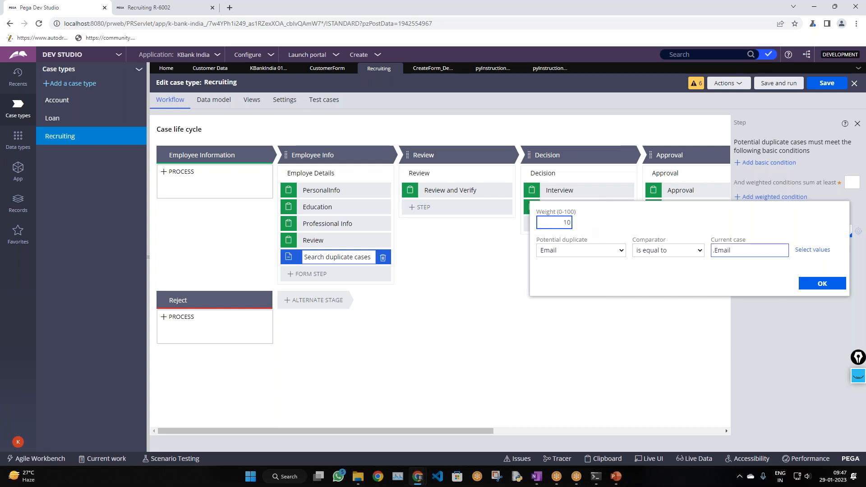
left_click(811, 284)
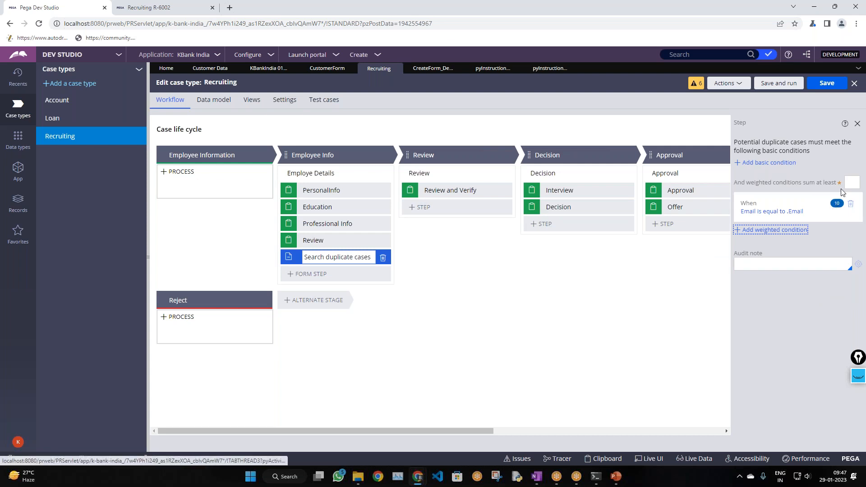
- Start a second weighted condition with weight 20, potential duplicate field Phone and comparator is equal to
left_click(854, 184)
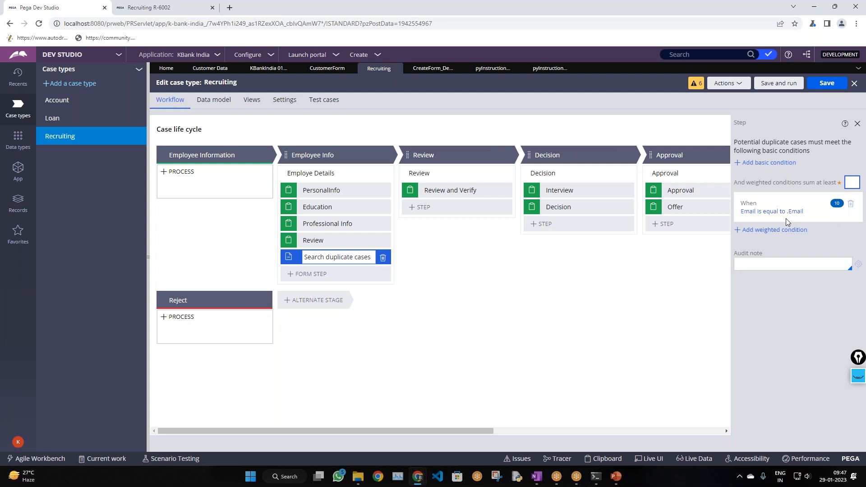
left_click(769, 231)
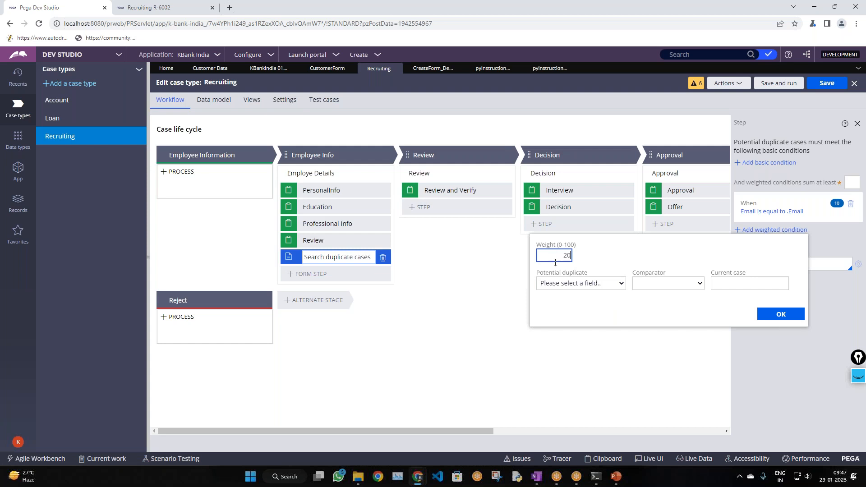
left_click(567, 284)
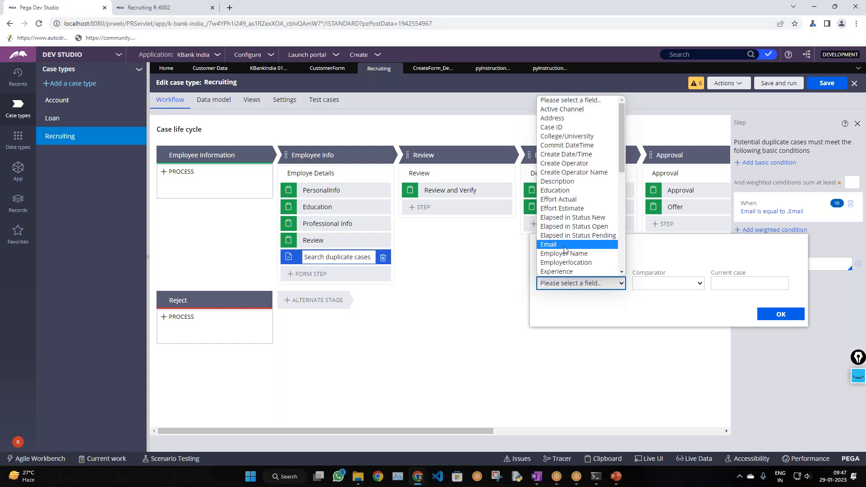
left_click(565, 247)
left_click(666, 284)
left_click(590, 282)
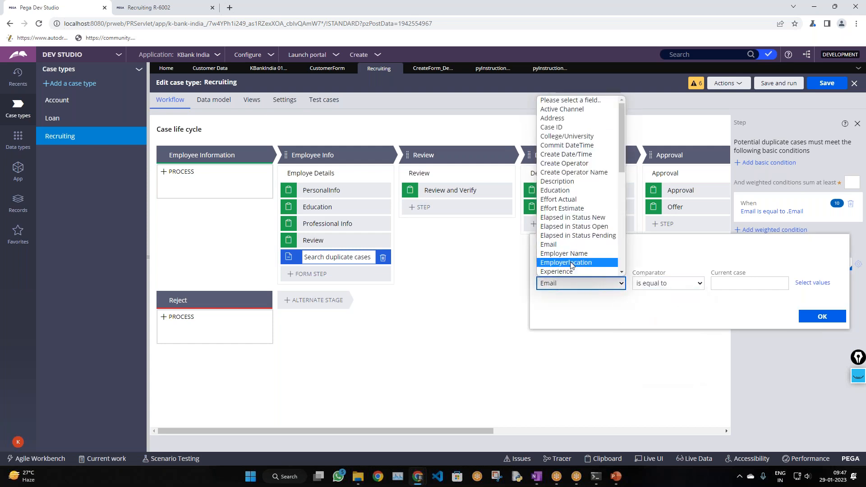
scroll(581, 143, "down", 10)
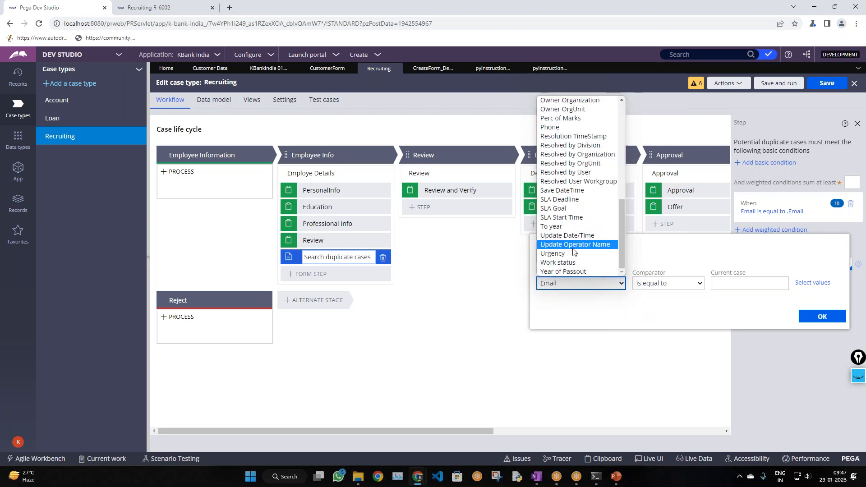
scroll(583, 259, "up", 1)
scroll(585, 261, "up", 5)
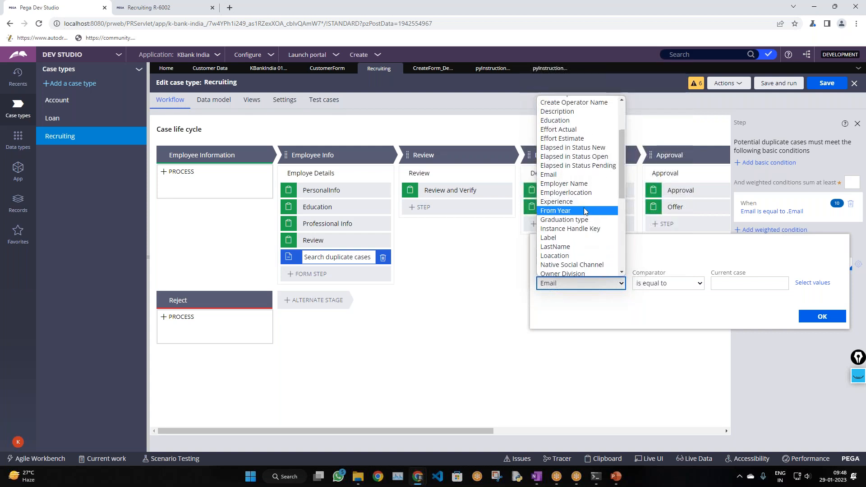
scroll(584, 211, "up", 3)
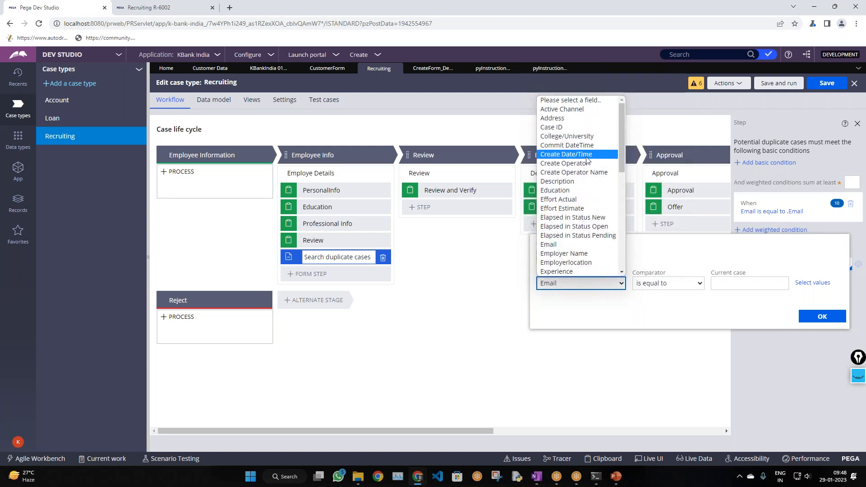
scroll(582, 210, "down", 4)
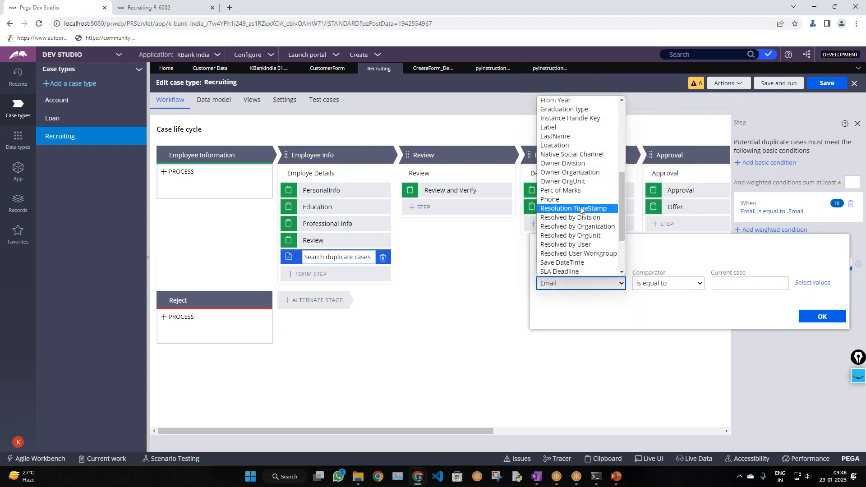
key("Home")
type("ph")
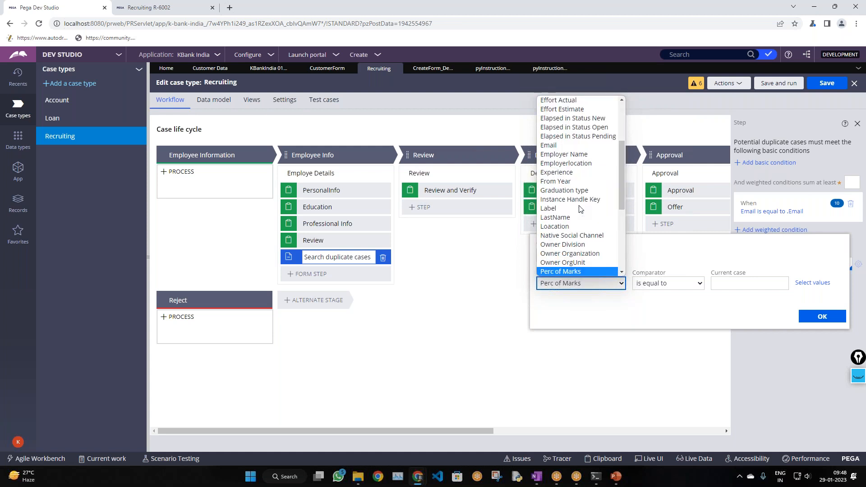
key("Return")
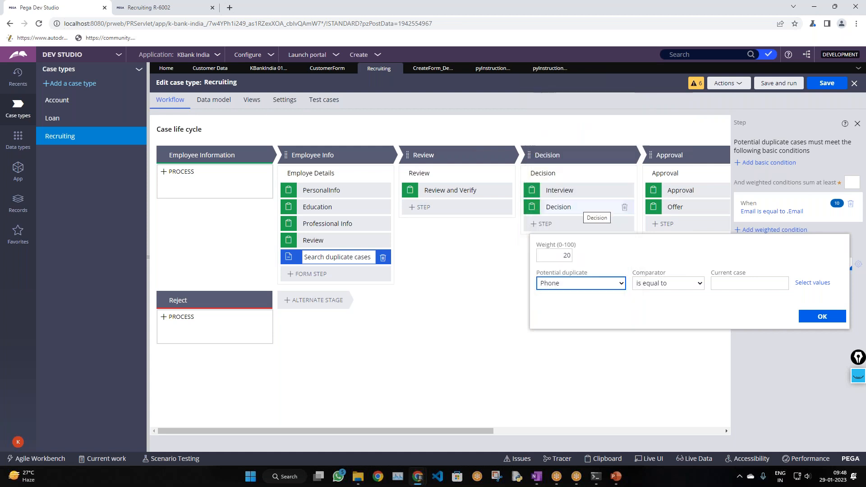
left_click(690, 284)
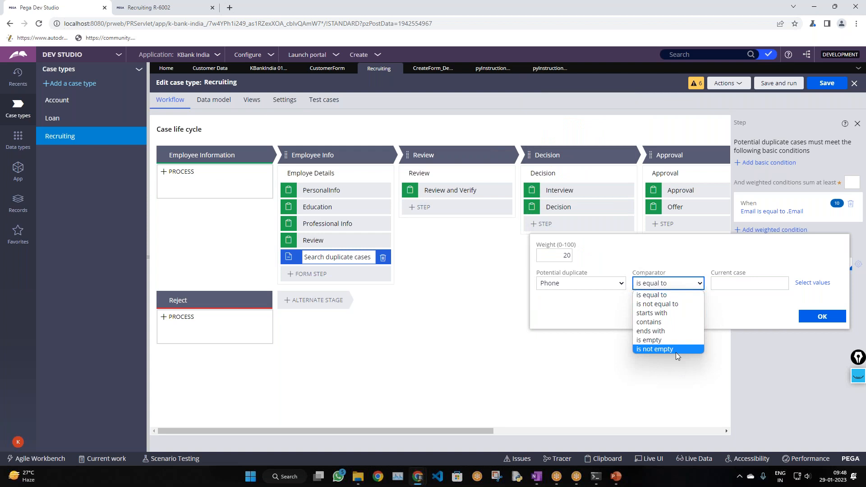
left_click(671, 295)
- Set the current case value to the Phone field by selecting values of type Another field and add the condition
left_click(812, 283)
left_click(746, 318)
key("Down")
key("Return")
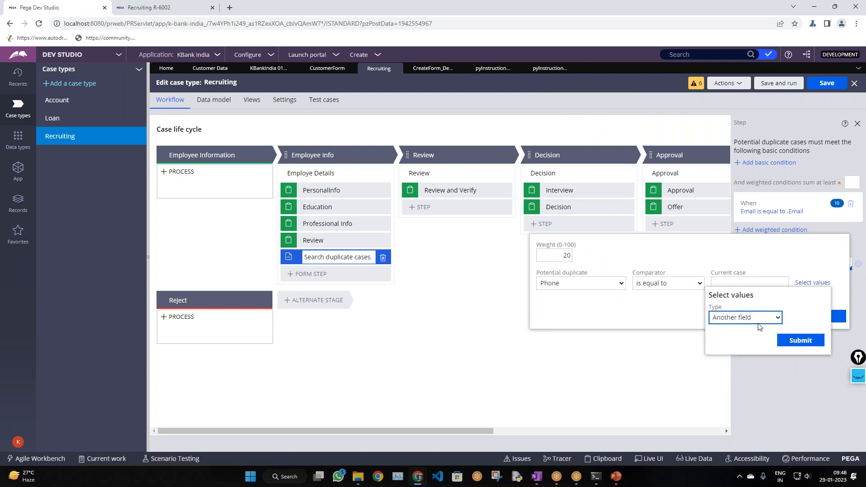
left_click(744, 342)
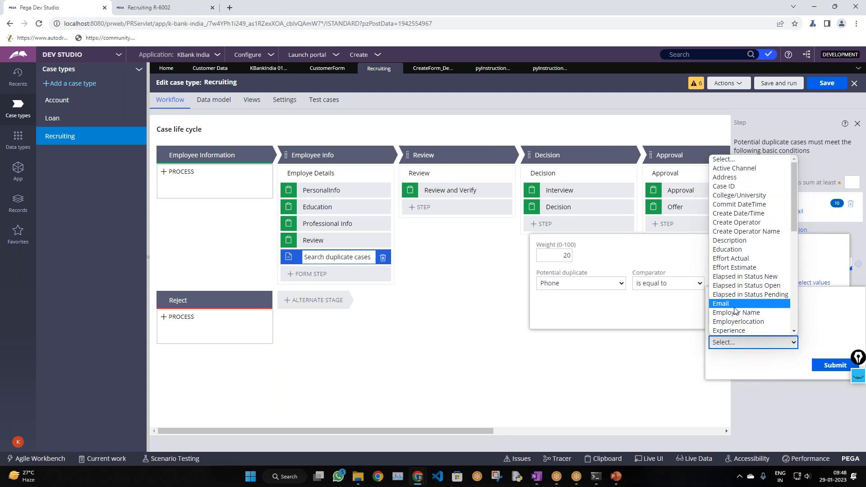
key("p")
key("p")
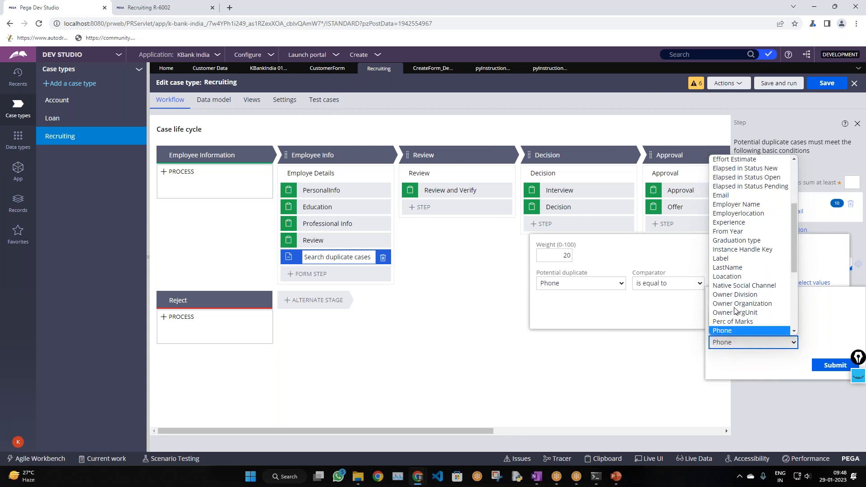
key("Return")
left_click(832, 364)
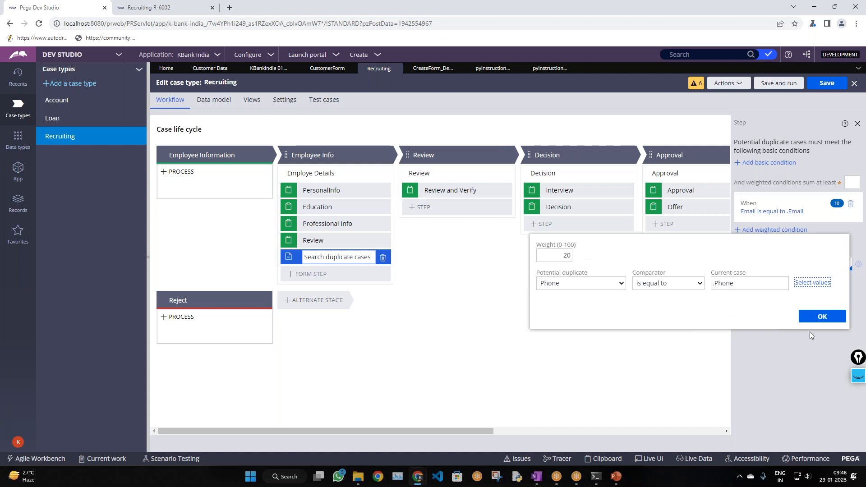
left_click(809, 319)
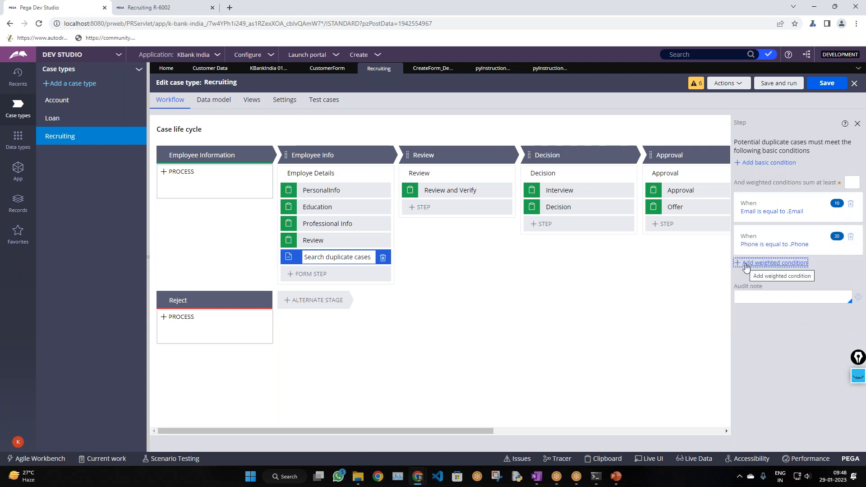
- Start a third weighted condition and search its potential duplicate fields for a first name field
left_click(781, 263)
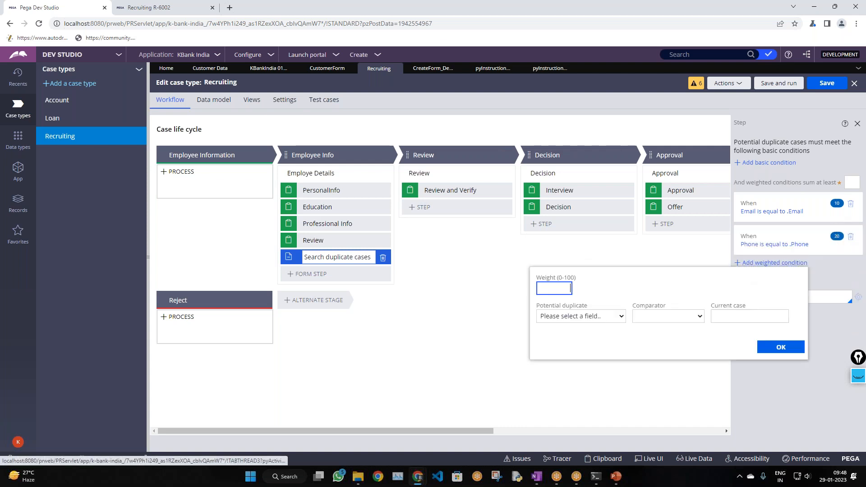
left_click(575, 317)
key("f")
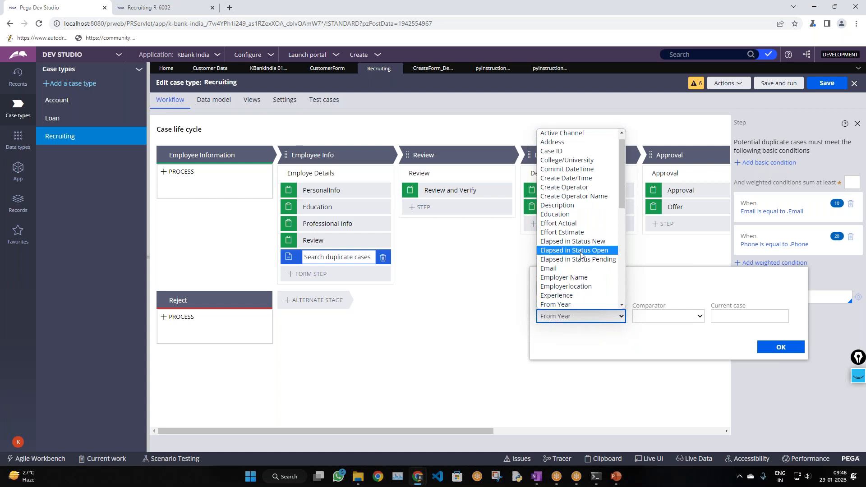
scroll(593, 291, "up", 1)
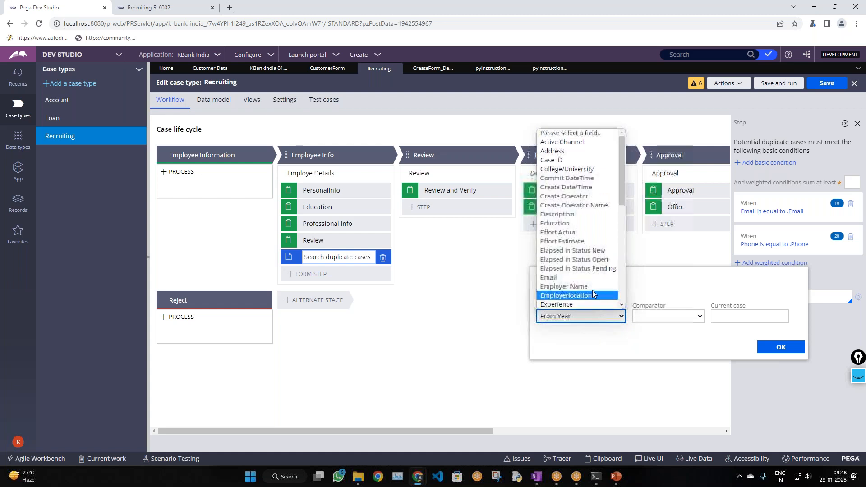
scroll(590, 179, "down", 10)
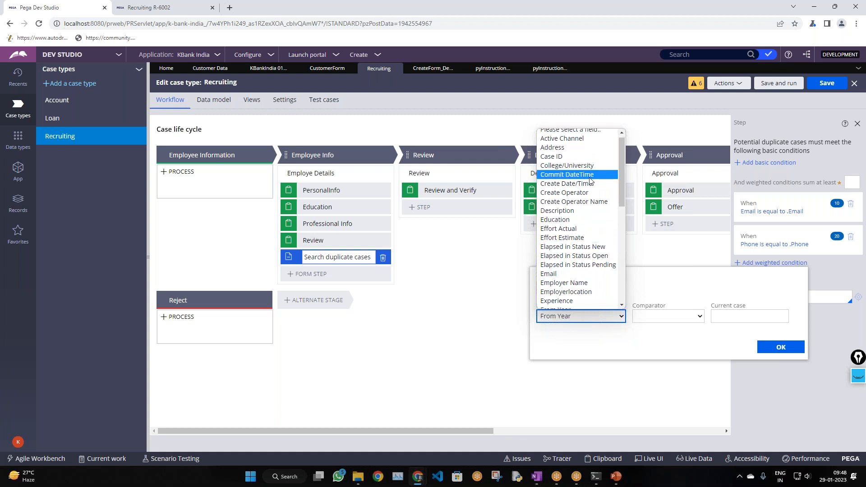
scroll(587, 194, "up", 10)
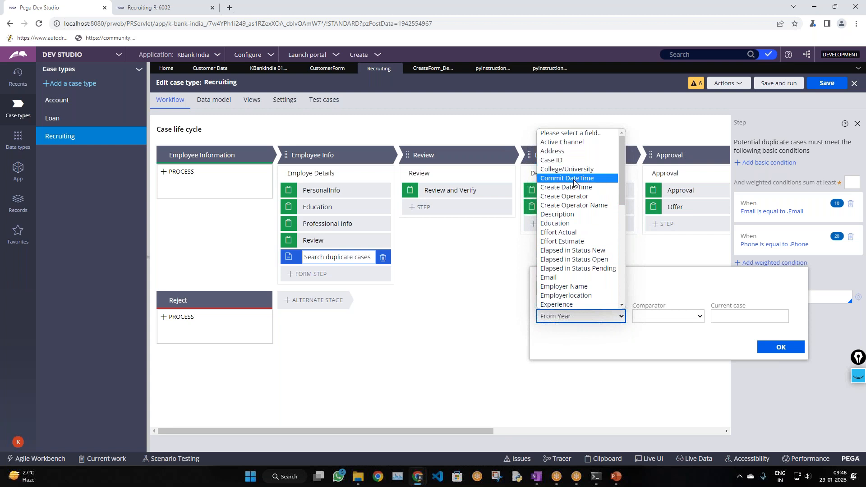
key("Down")
key("Down")
key("Down")
key("Down")
key("Down")
key("Down")
key("Down")
key("Down")
key("Down")
key("Down")
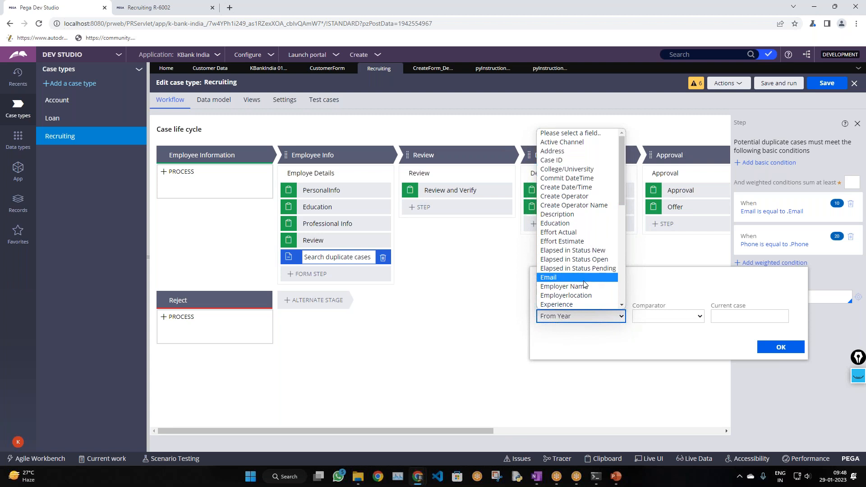
- Inspect the LastName field of the running Recruiting case with Live UI to check its property name, and return to Dev Studio
left_click(124, 6)
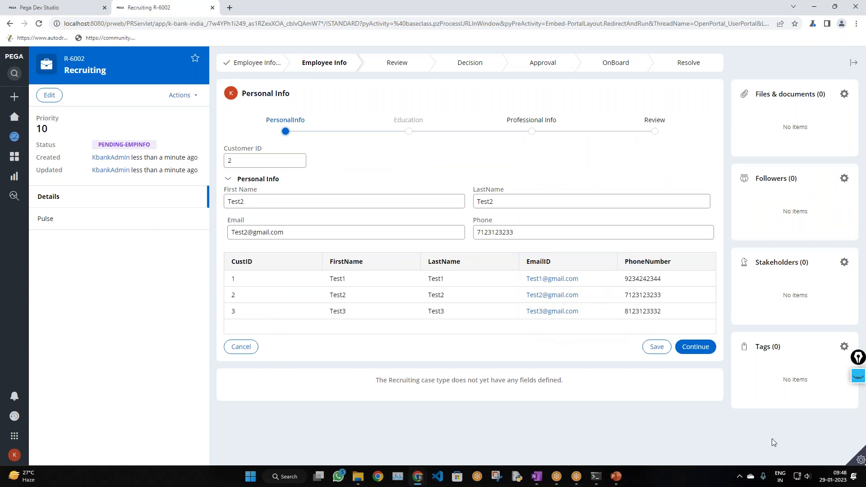
left_click(860, 461)
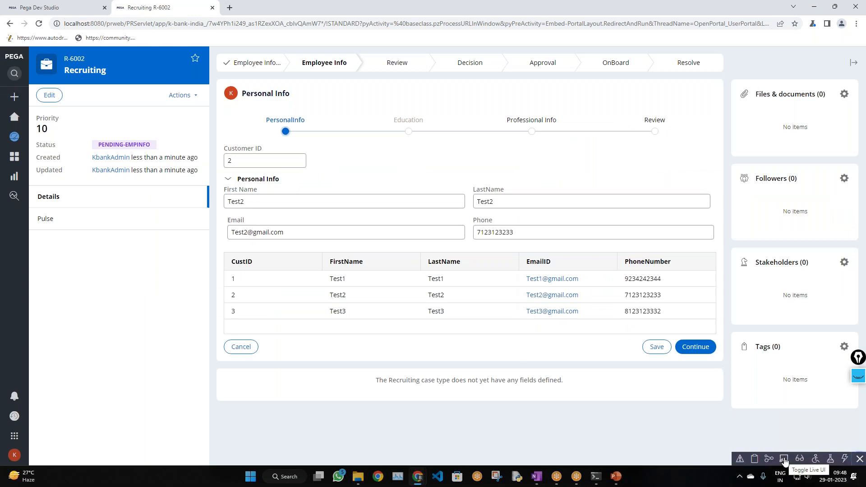
left_click(784, 459)
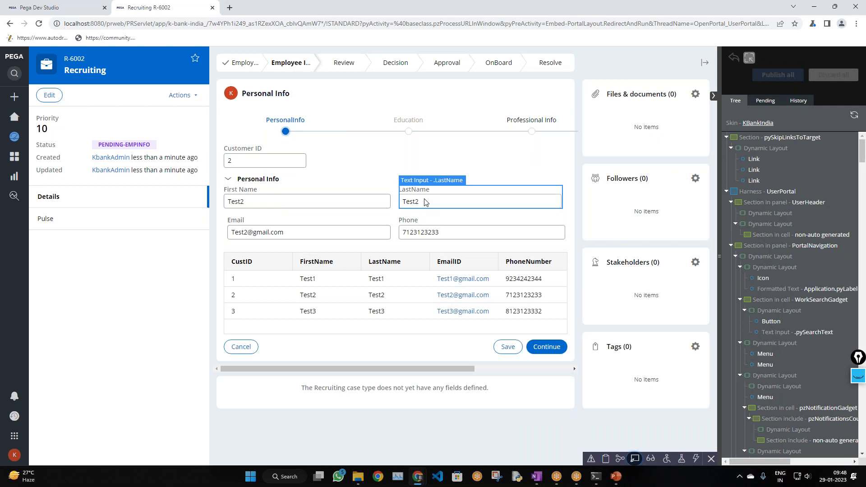
left_click(47, 9)
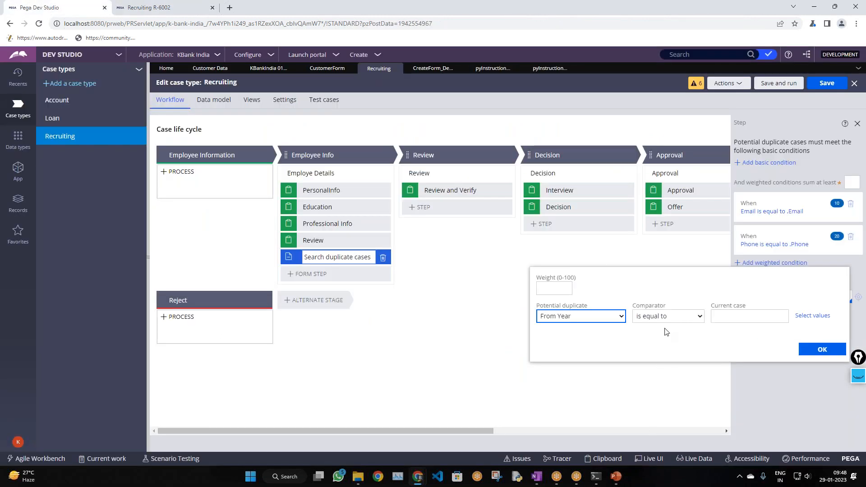
- Set the third weighted condition's potential duplicate field to LastName
left_click(613, 318)
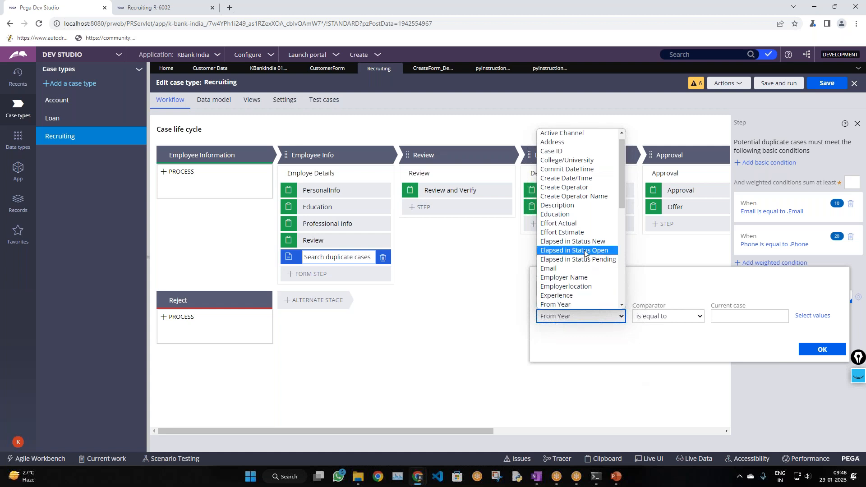
scroll(584, 250, "down", 5)
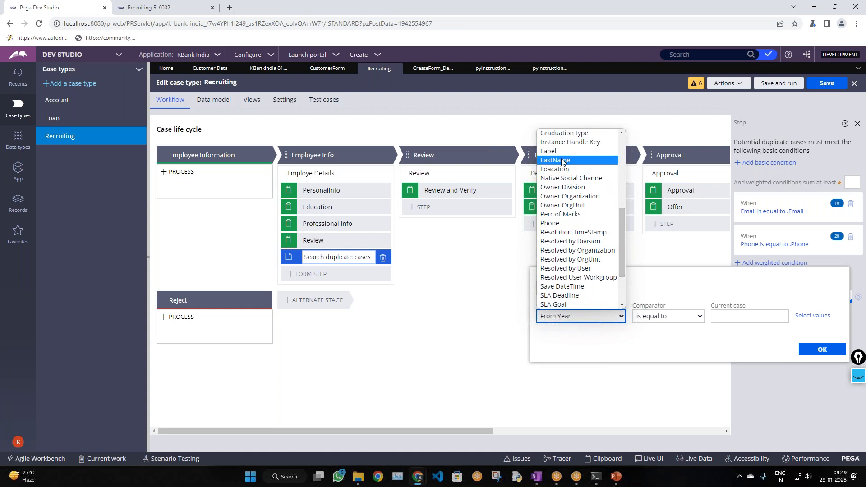
scroll(598, 271, "down", 1)
scroll(598, 275, "down", 2)
scroll(602, 301, "up", 15)
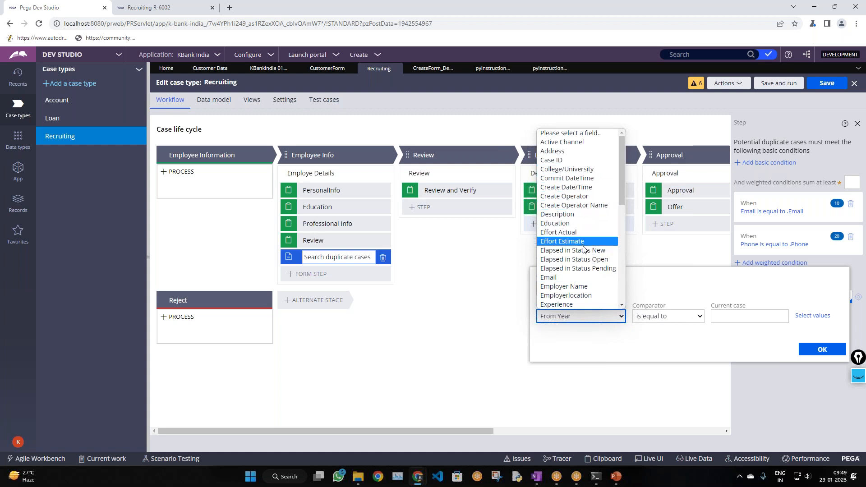
scroll(585, 249, "down", 3)
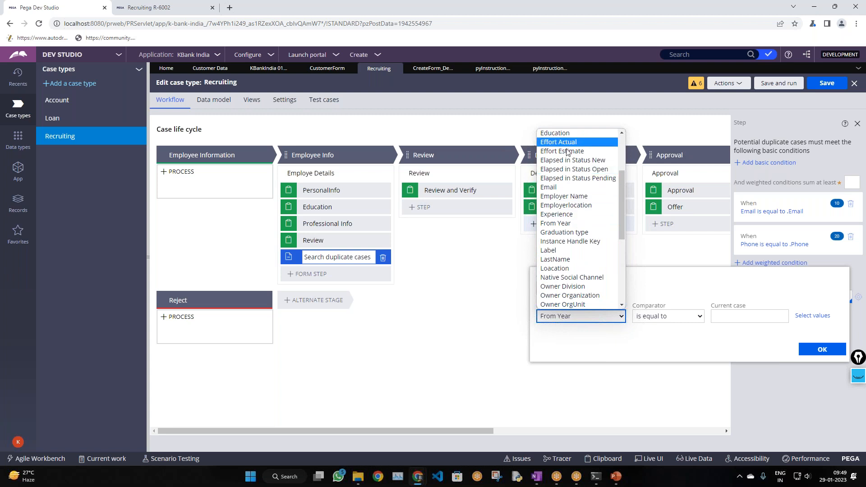
scroll(569, 203, "down", 3)
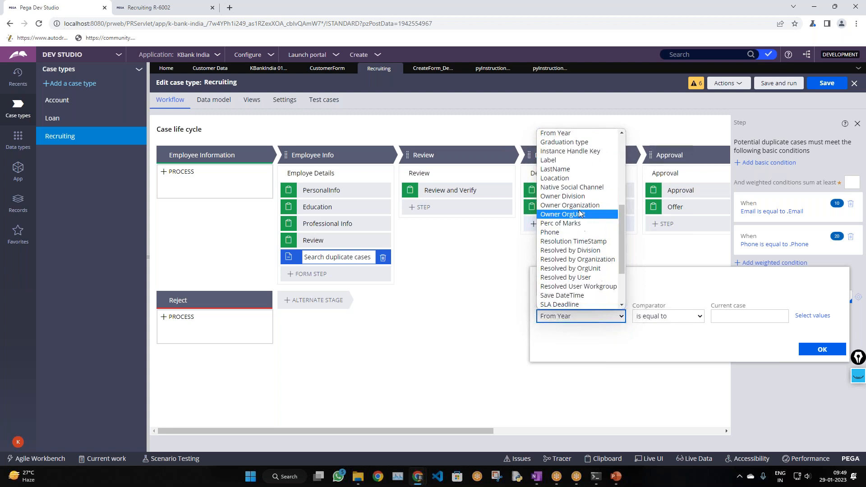
left_click(567, 172)
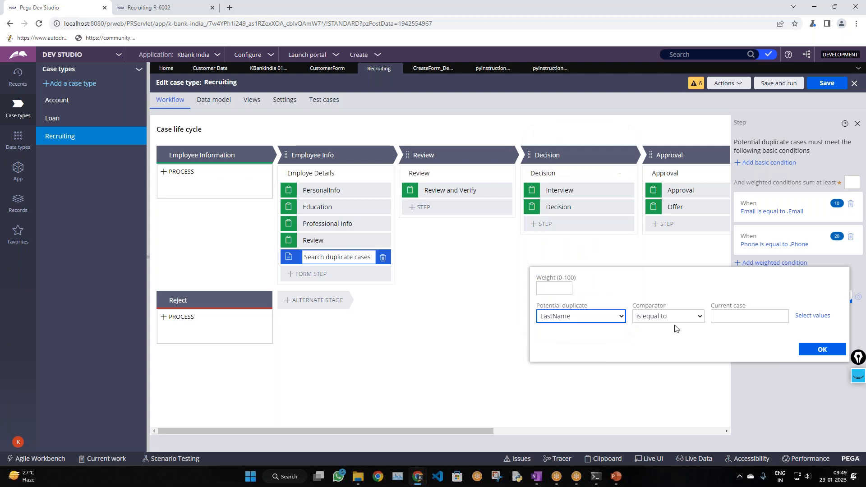
- Set the third condition's current case value to another field, LastName, give it a weight of 30 and add the condition
left_click(812, 316)
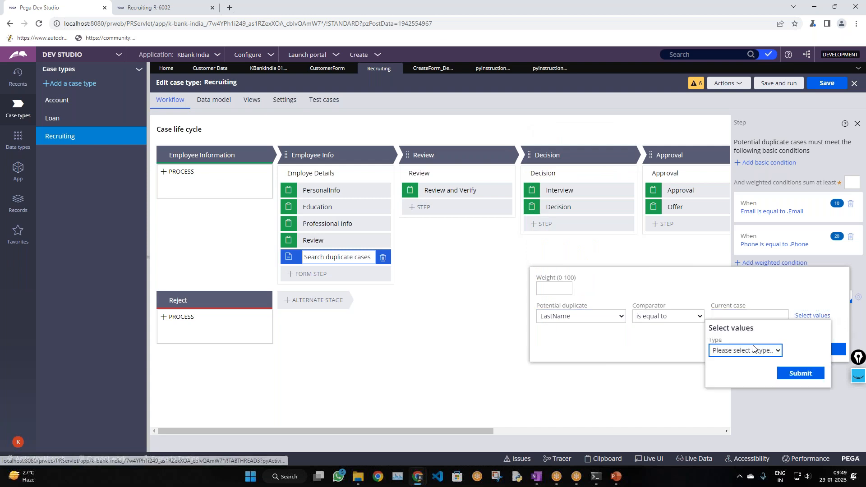
left_click(755, 351)
left_click(740, 371)
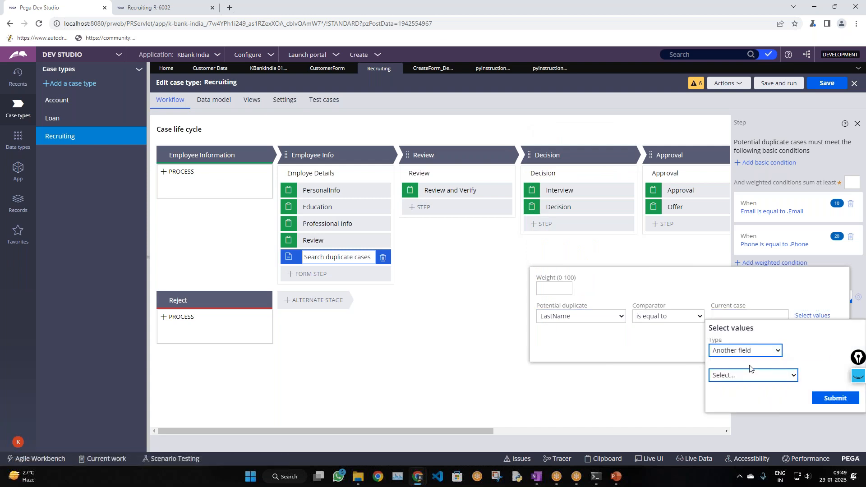
left_click(745, 377)
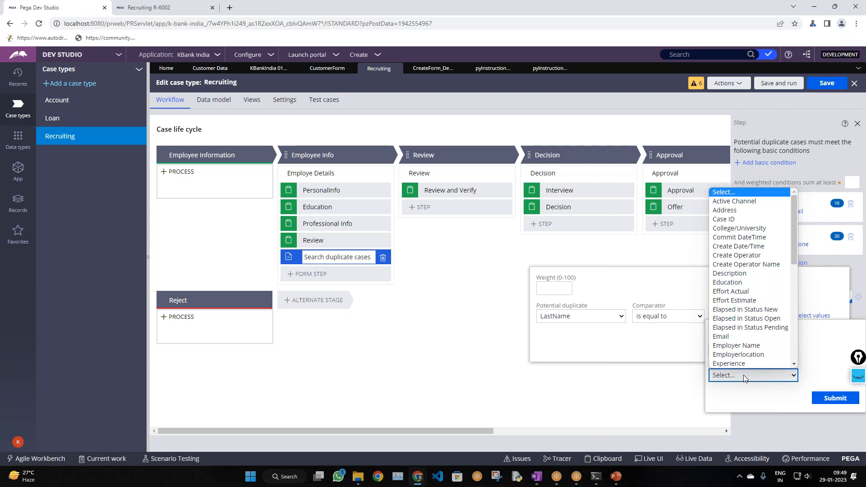
key("l")
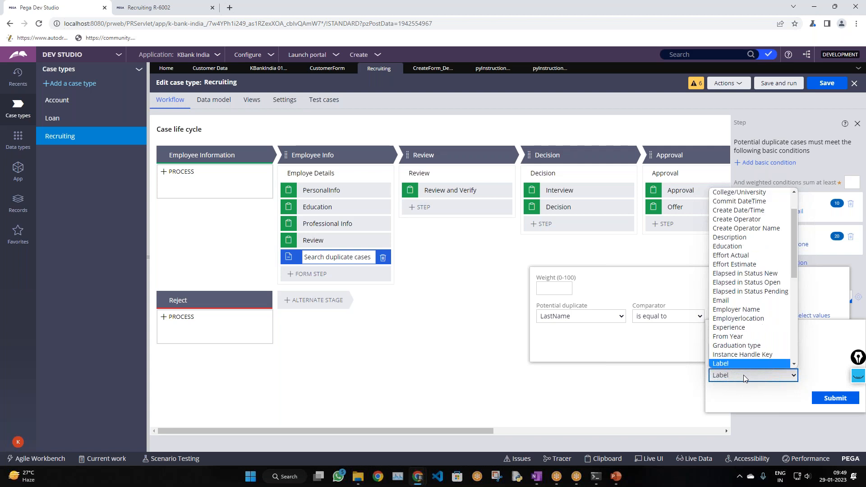
type("astNam")
key("Return")
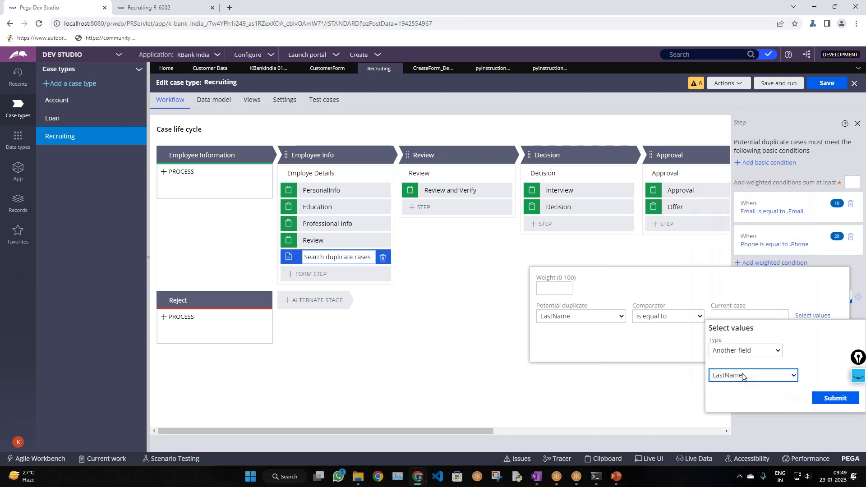
left_click(820, 399)
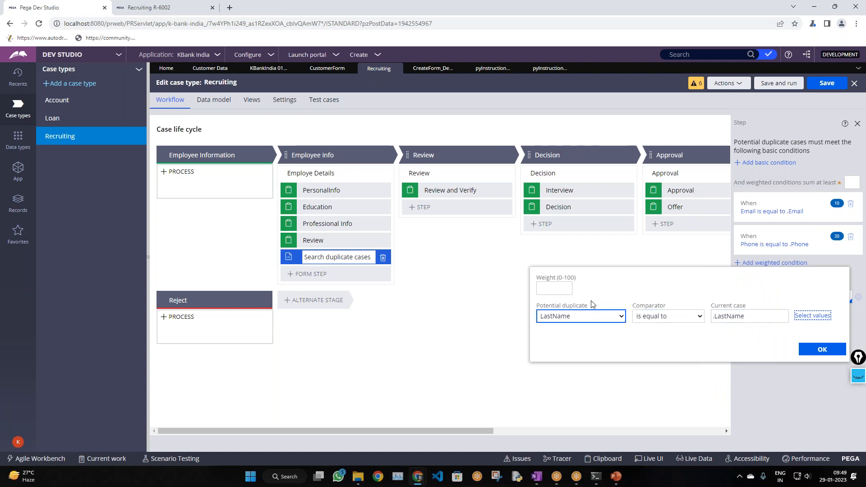
left_click(552, 287)
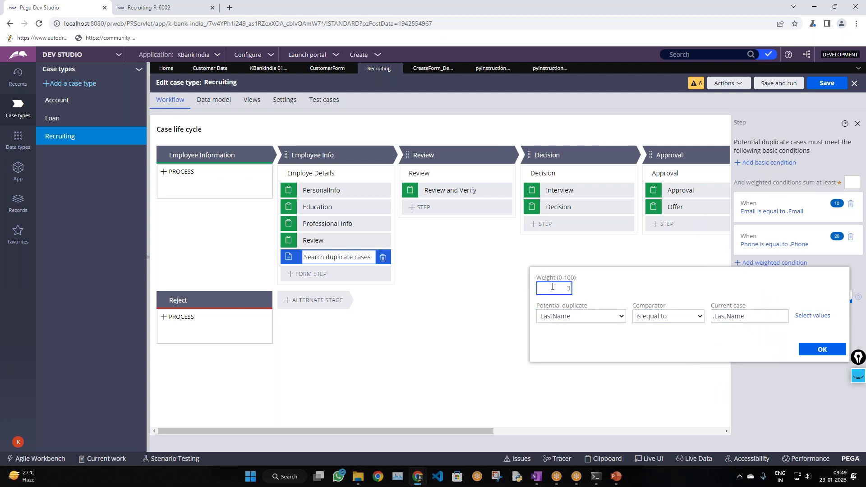
left_click(820, 354)
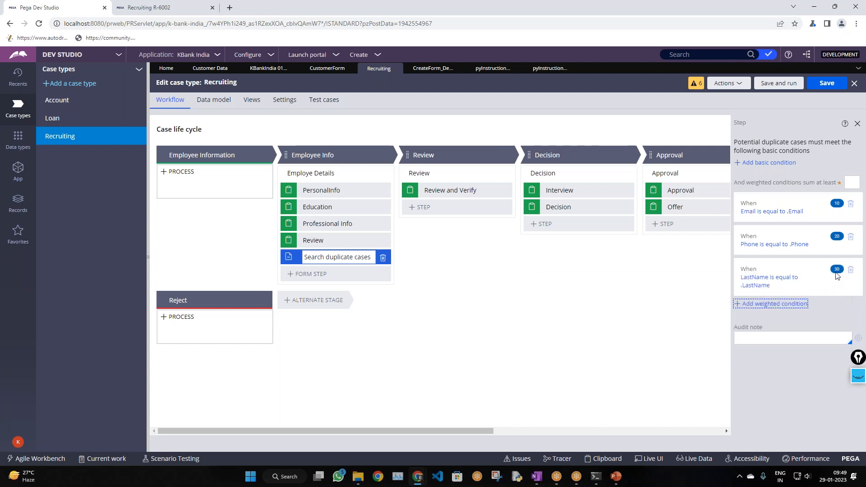
- Set the minimum sum of the weighted conditions to 60 and save the Recruiting case type
left_click(852, 182)
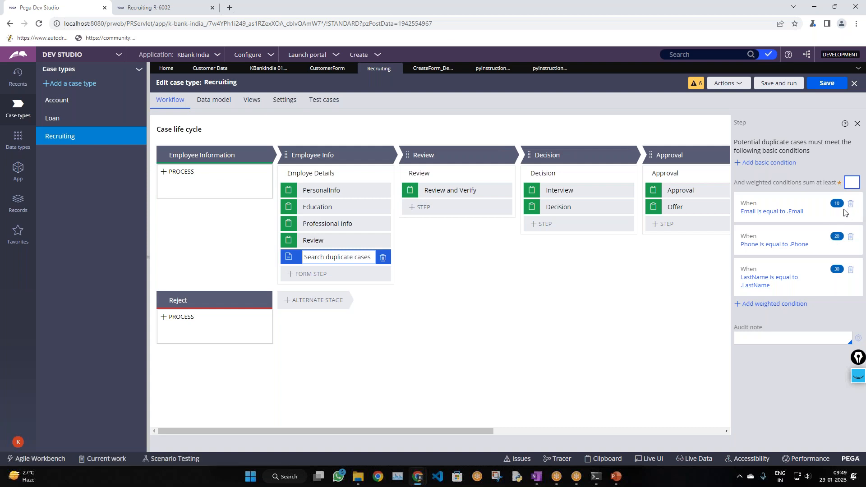
type("60")
left_click(827, 83)
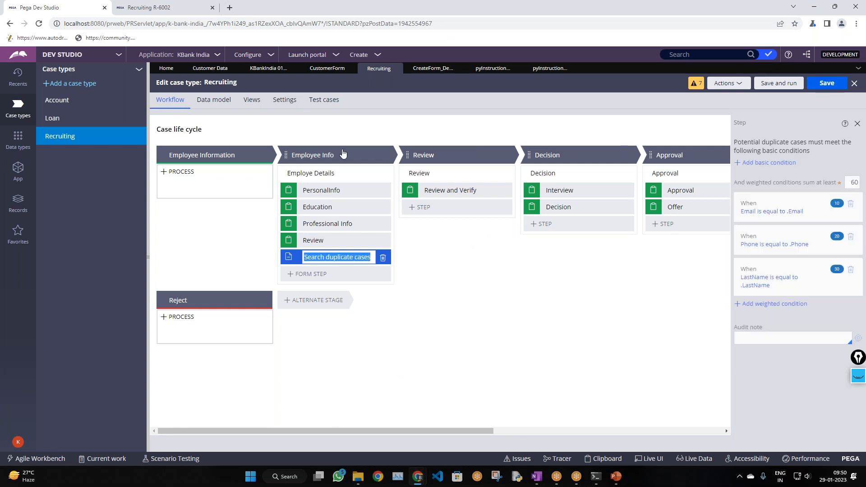
- Switch to the running Recruiting case, turn off Live UI and continue past the Personal Info step
left_click(183, 3)
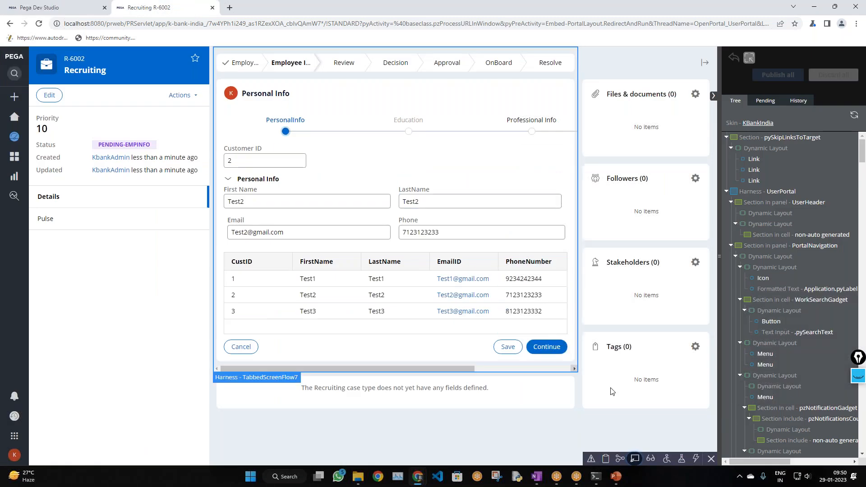
left_click(635, 458)
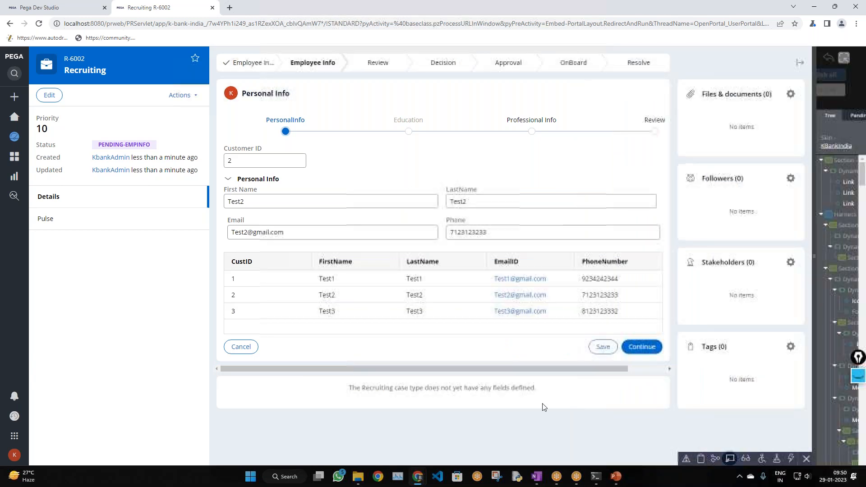
left_click(681, 348)
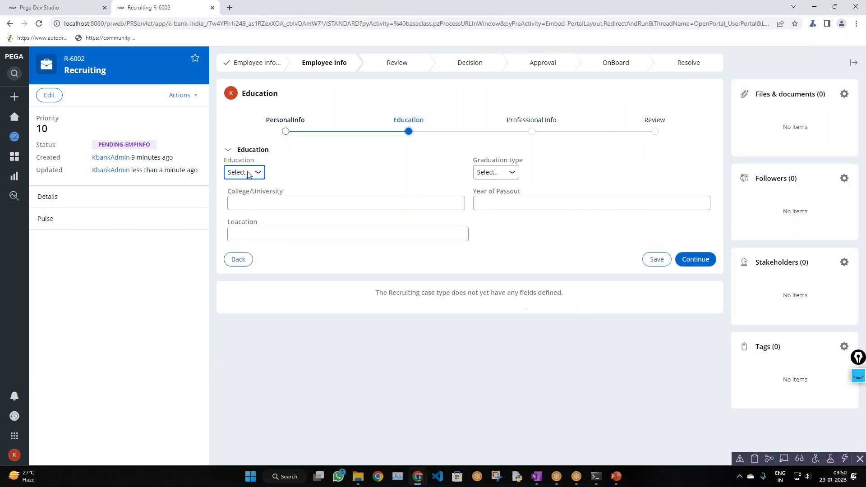
left_click(78, 5)
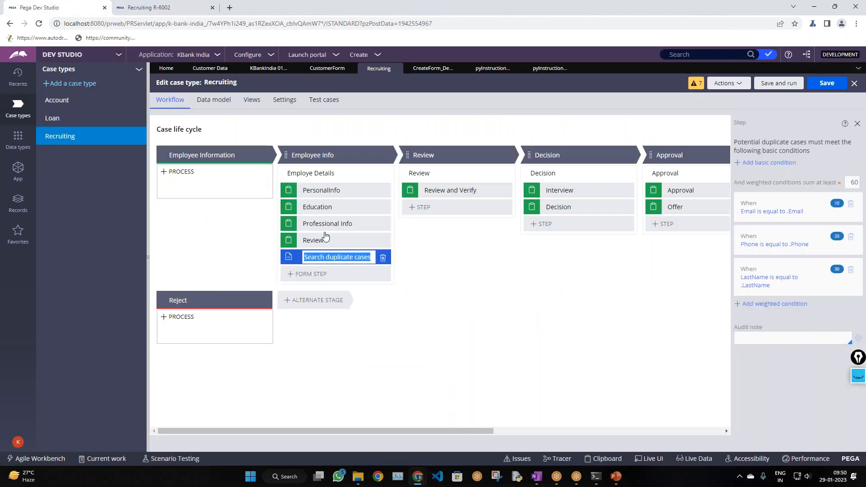
left_click(131, 8)
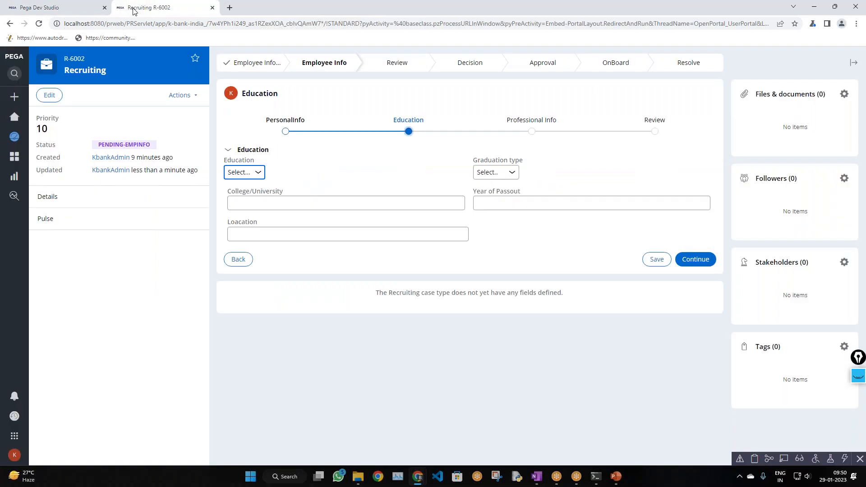
- Complete the Education step with Degree, Fulltime, college test, location hyd and year of passout 2010, and continue
left_click(255, 172)
left_click(244, 204)
left_click(482, 174)
left_click(491, 203)
left_click(310, 205)
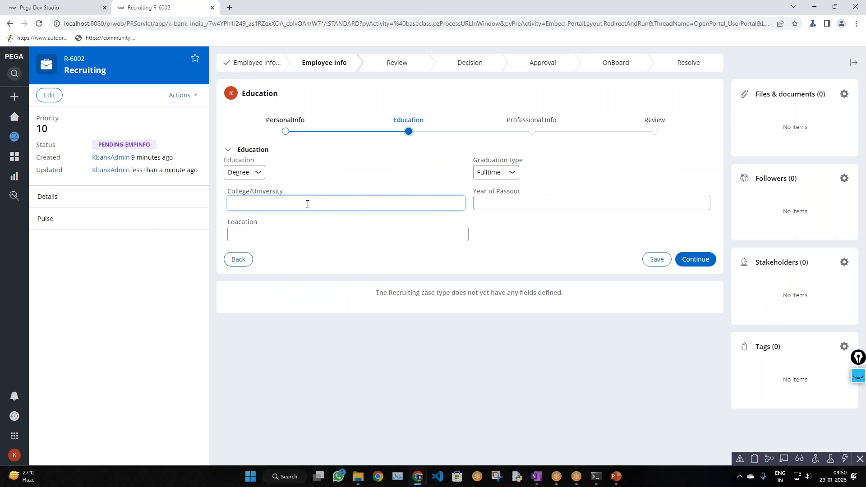
type("test")
left_click(280, 235)
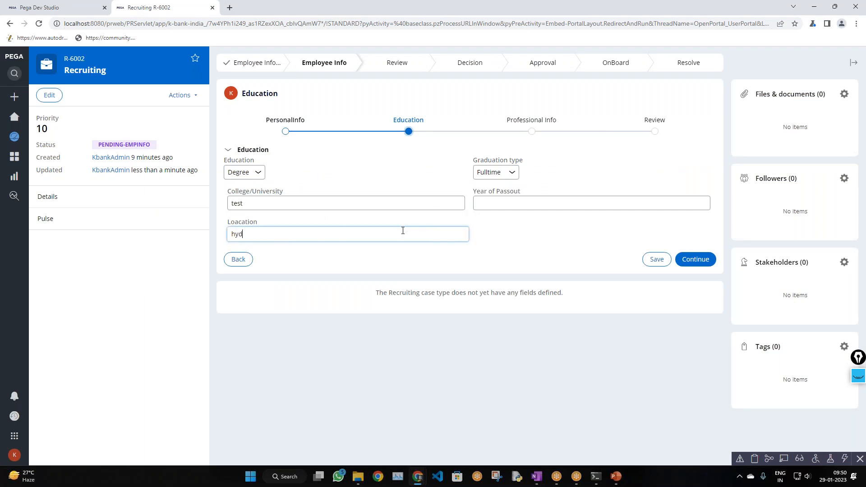
left_click(496, 203)
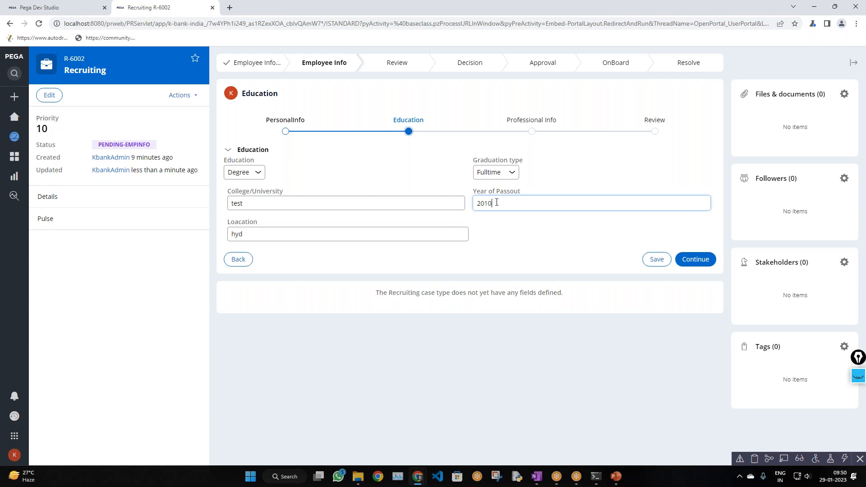
left_click(695, 260)
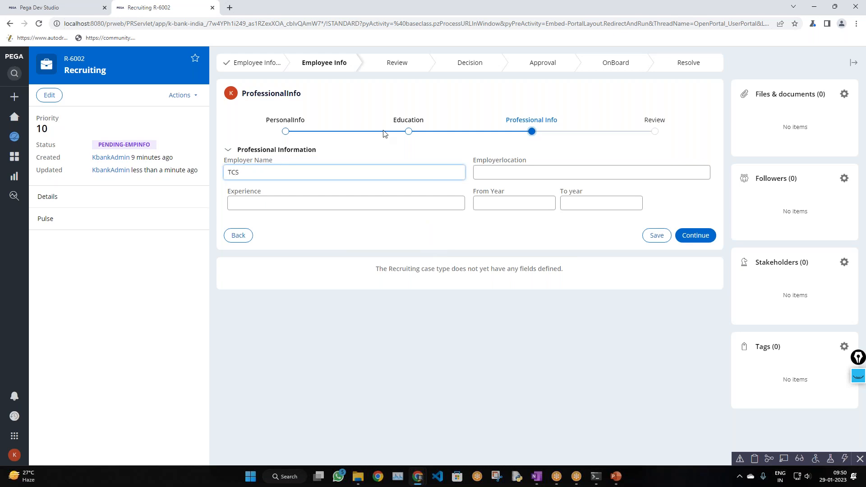
- Complete the Professional Info step with employer TCS, location Hyd, experience 12 and years 2010 to 2023, and continue
left_click(530, 173)
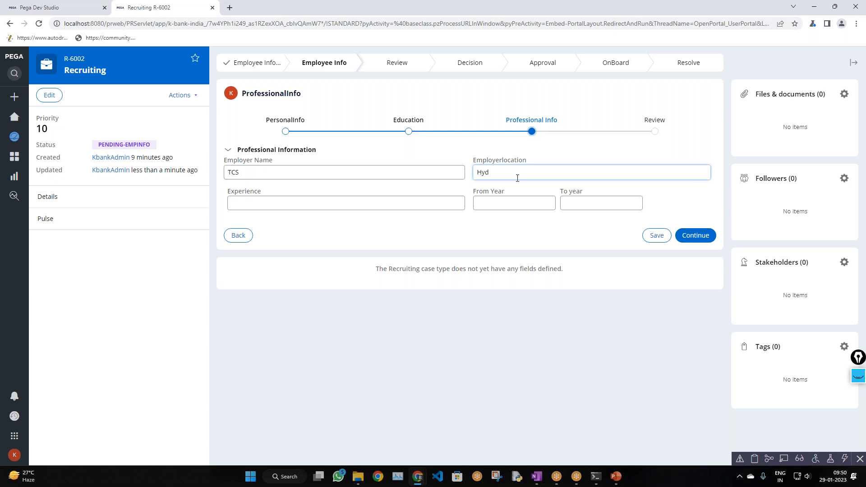
left_click(430, 208)
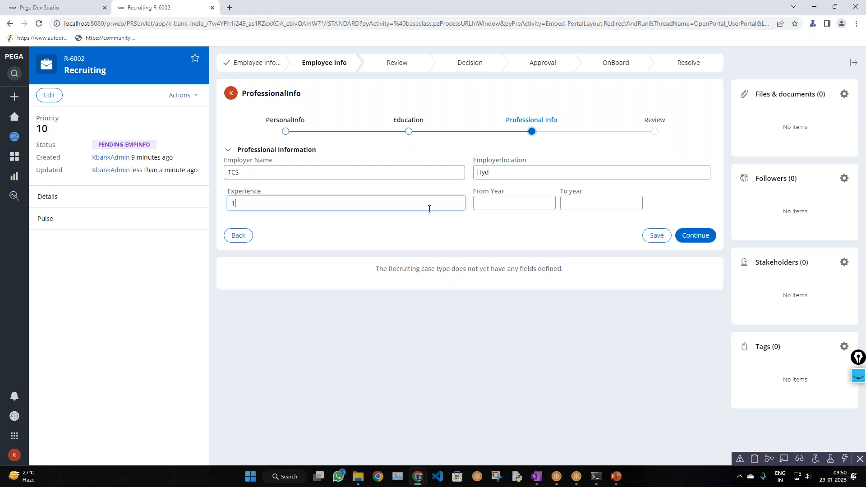
left_click(546, 203)
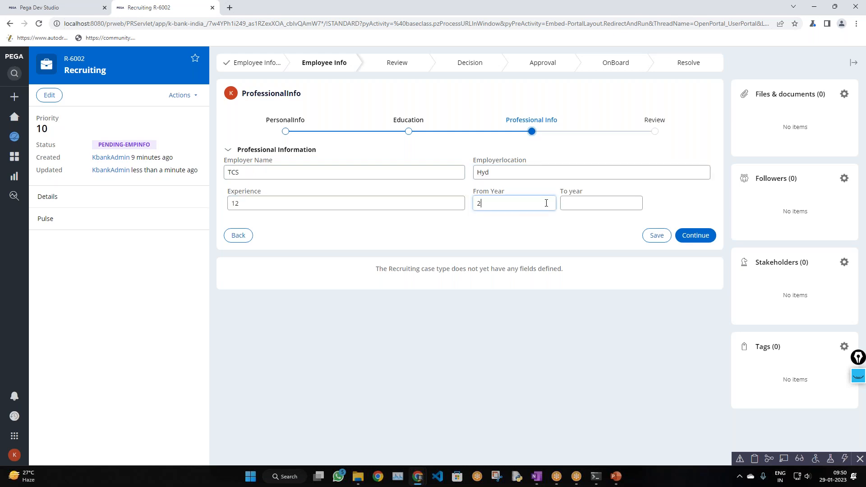
left_click(605, 205)
left_click(698, 234)
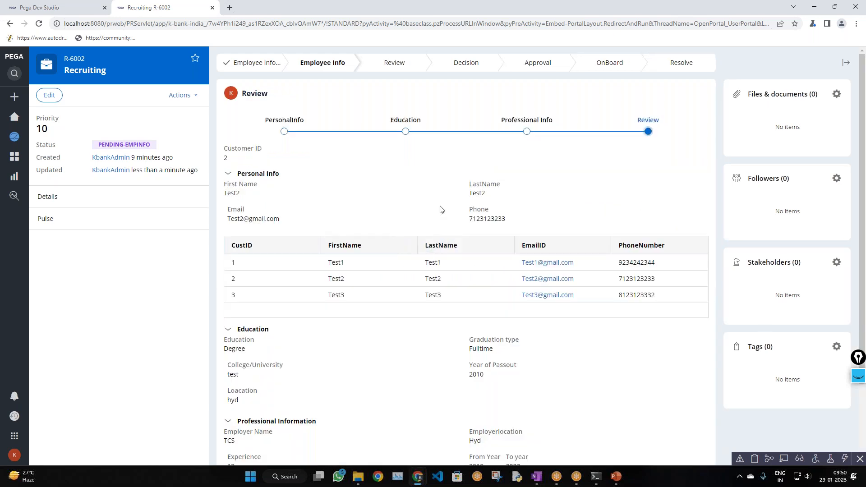
- Finish the case's Review step, check the details in ReviewAndVerify and submit that assignment
scroll(442, 209, "down", 3)
left_click(686, 410)
scroll(298, 243, "up", 2)
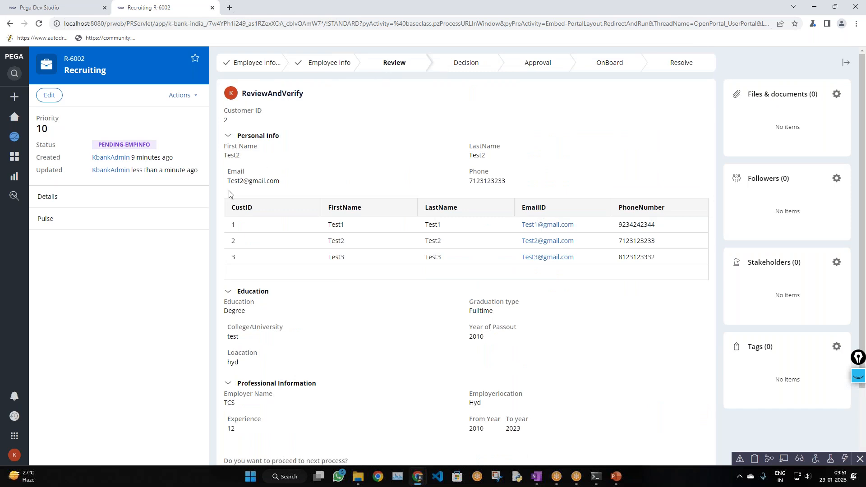
scroll(666, 420, "down", 2)
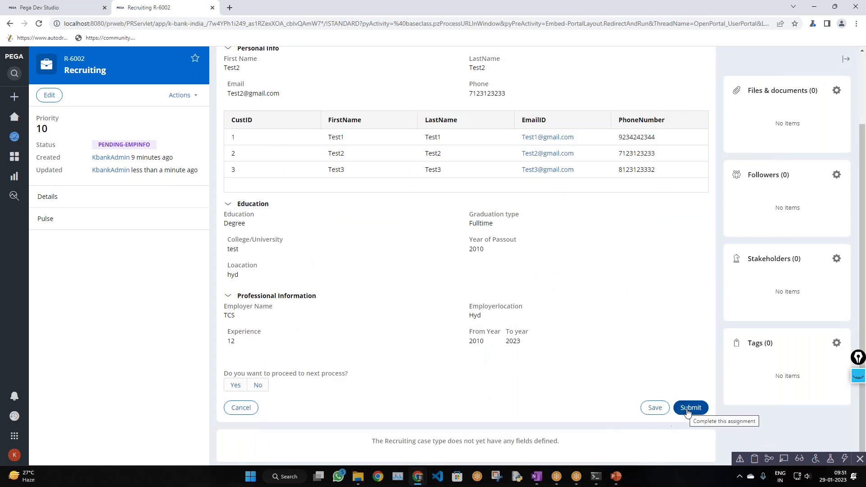
scroll(616, 271, "up", 2)
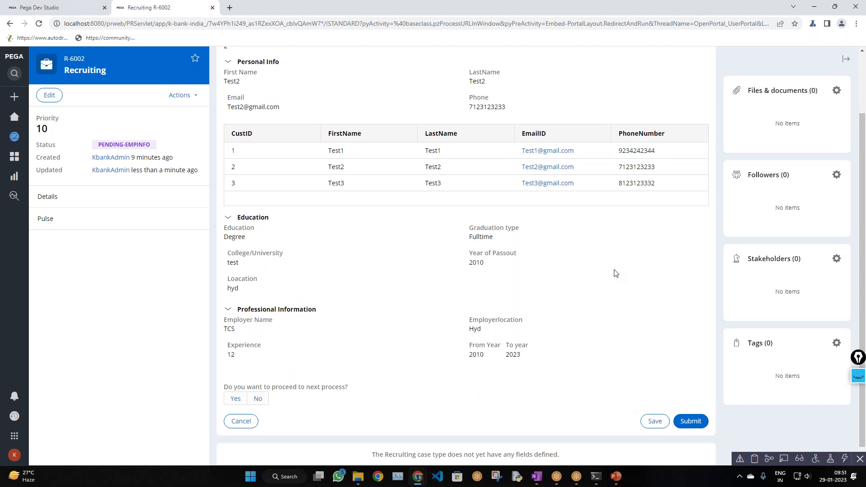
scroll(615, 278, "down", 2)
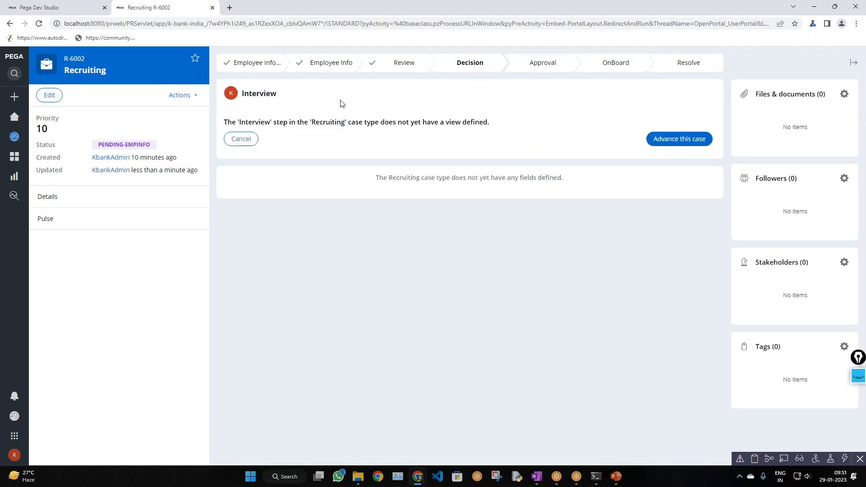
- Create a new Recruiting case from the portal home, load customer ID 2 and continue past Personal Info
left_click(13, 116)
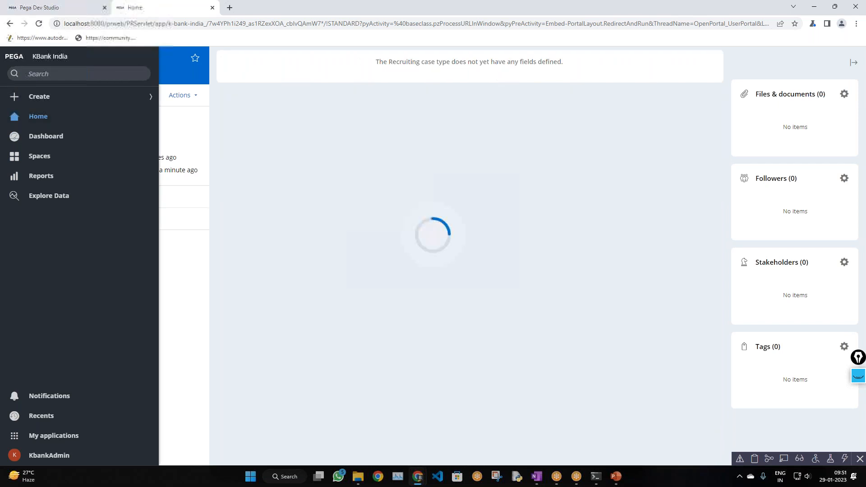
left_click(35, 100)
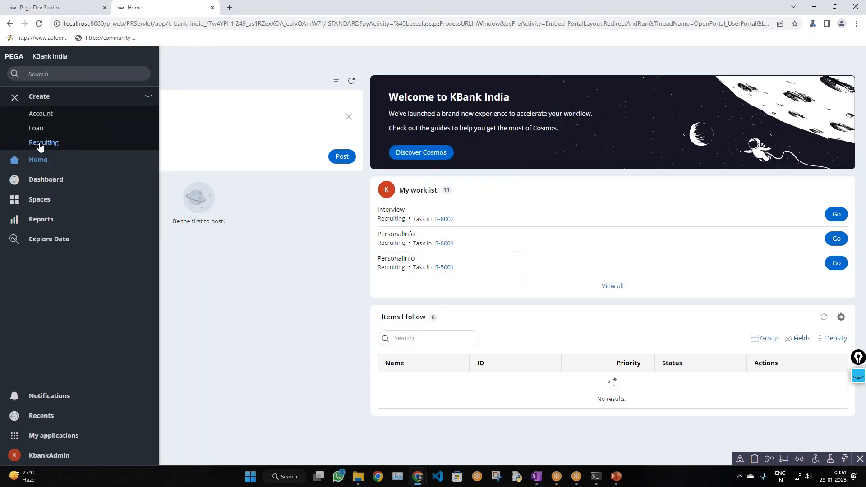
left_click(38, 144)
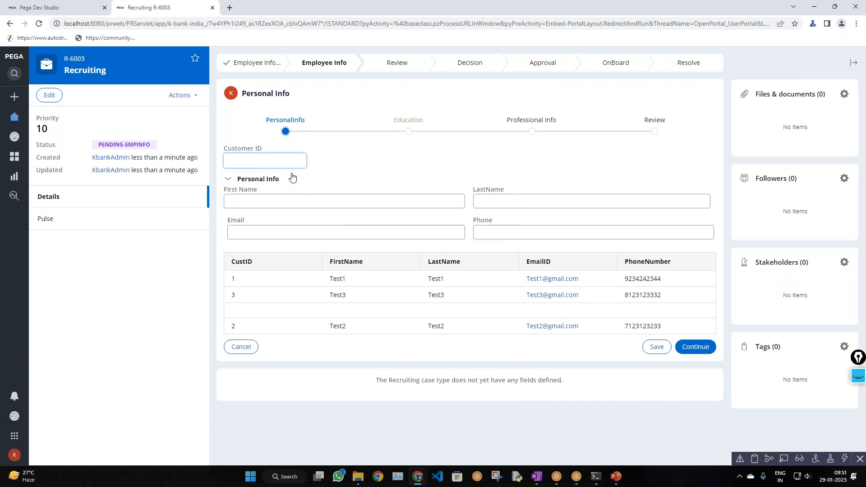
type("2")
left_click(408, 162)
left_click(696, 347)
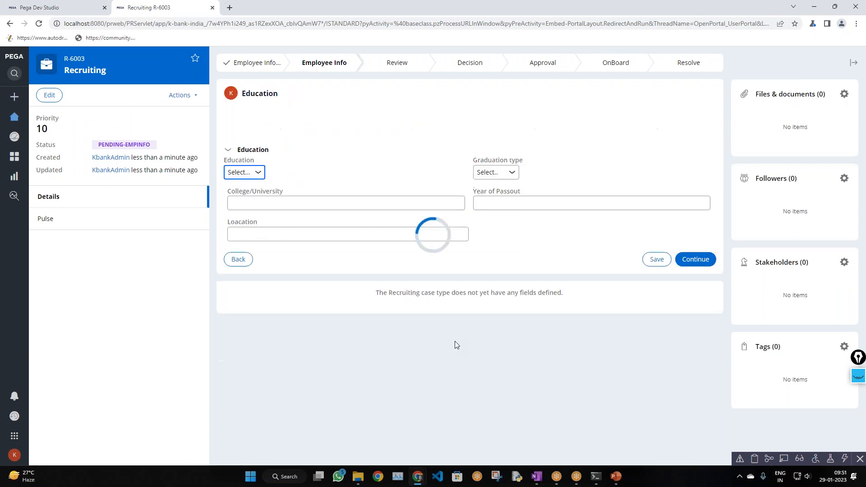
- Set Education to Btech and Graduation type to Fulltime in the new case, leave the other fields empty and continue
left_click(254, 174)
left_click(237, 191)
left_click(512, 172)
left_click(509, 193)
left_click(501, 202)
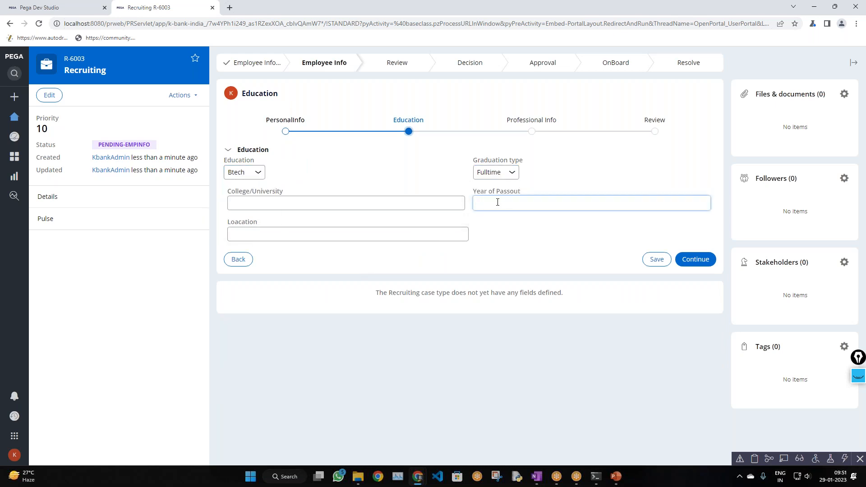
left_click(693, 259)
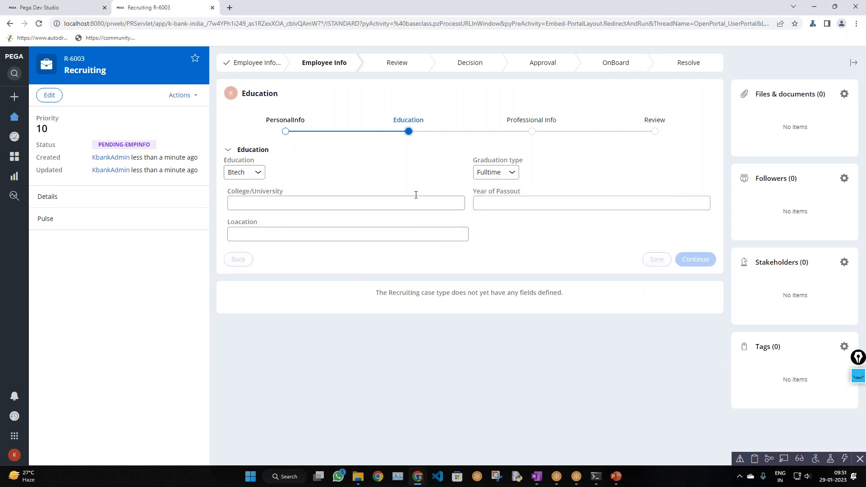
- Continue past Professional Info without entries and finish the Review step to trigger the duplicate search
left_click(696, 236)
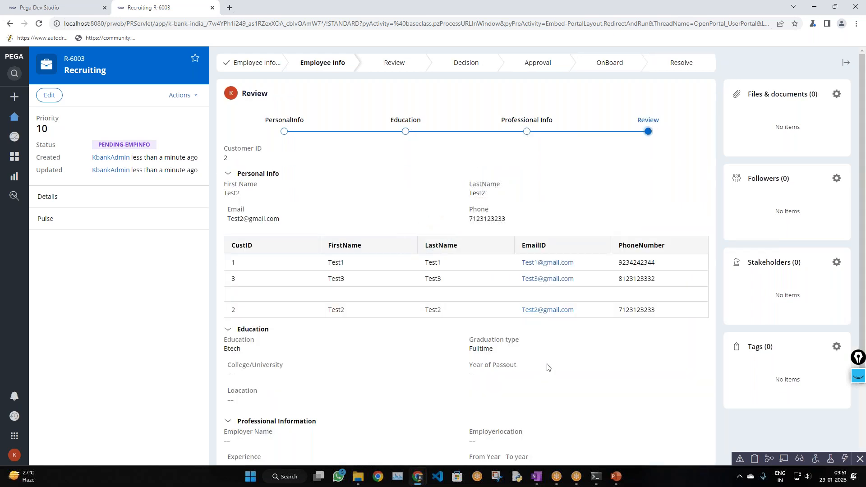
scroll(550, 371, "down", 2)
left_click(692, 408)
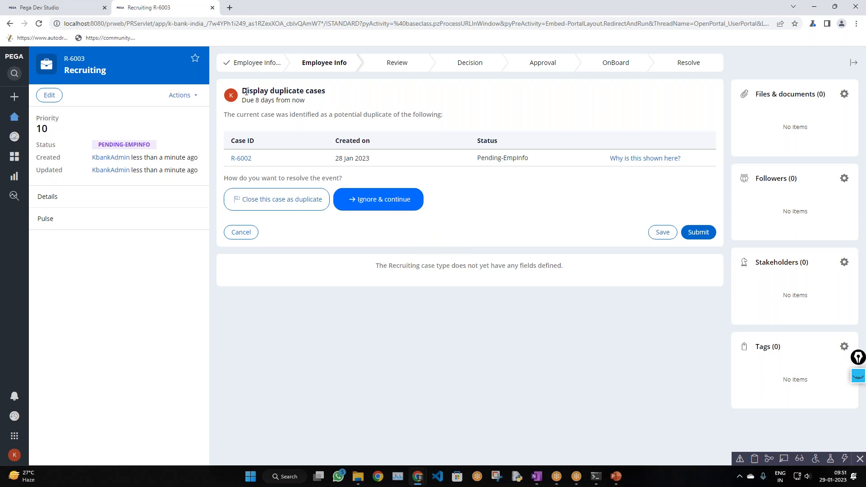
- Close the current Recruiting case as a duplicate of R-6002, submit the assignment and check the case's status and details
left_click_drag(243, 90, 352, 101)
left_click(365, 100)
left_click(279, 201)
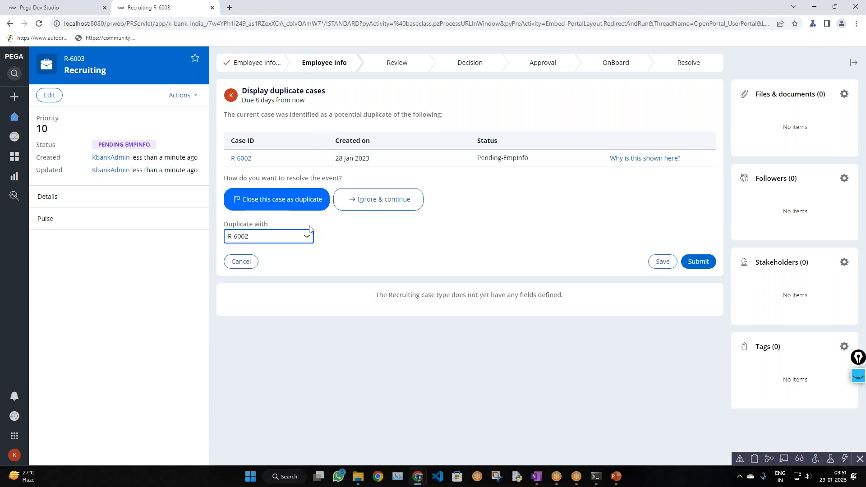
left_click(302, 237)
left_click(302, 237)
left_click(697, 263)
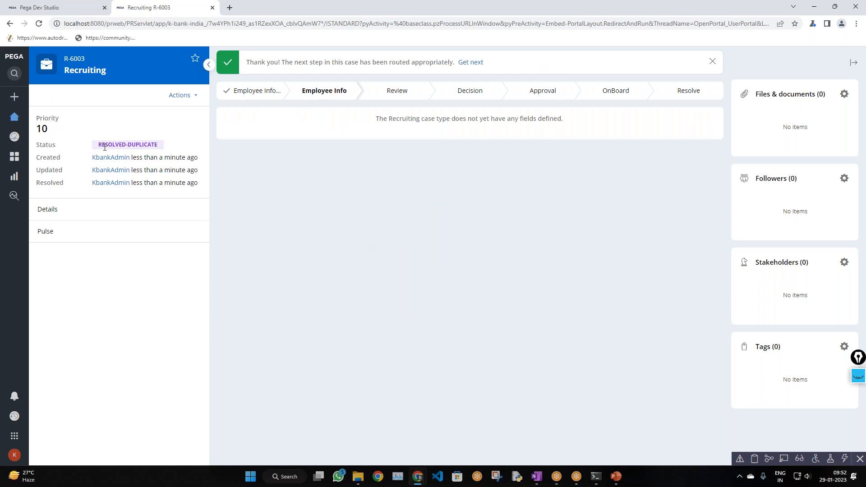
left_click_drag(158, 147, 101, 192)
left_click(50, 233)
- Switch to the Recruiting case type in Dev Studio and look over the CSA Content page in OneNote
left_click(69, 4)
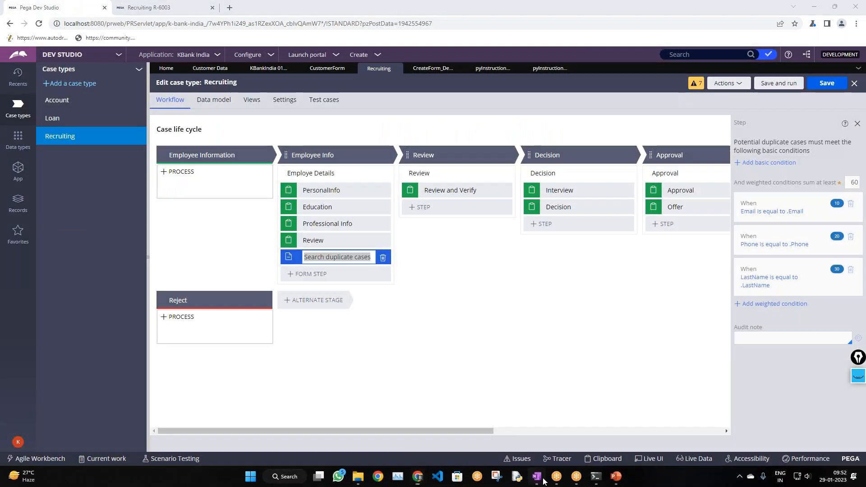
key("alt+Tab")
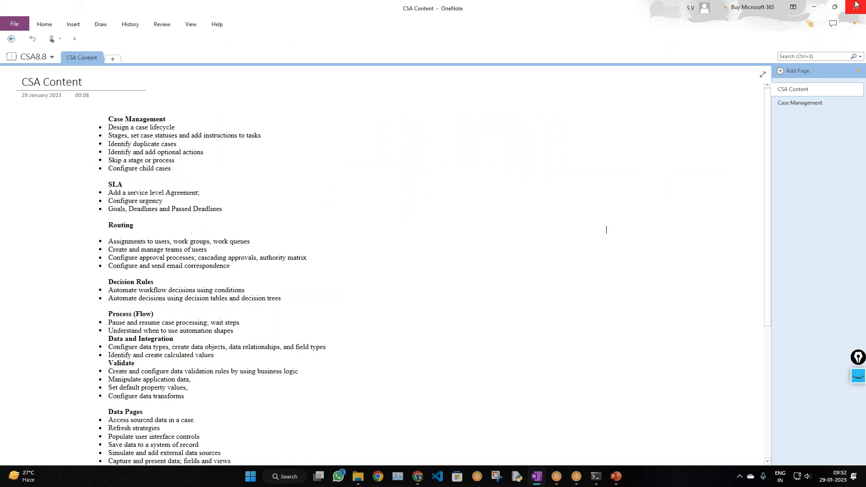
key("alt+Tab")
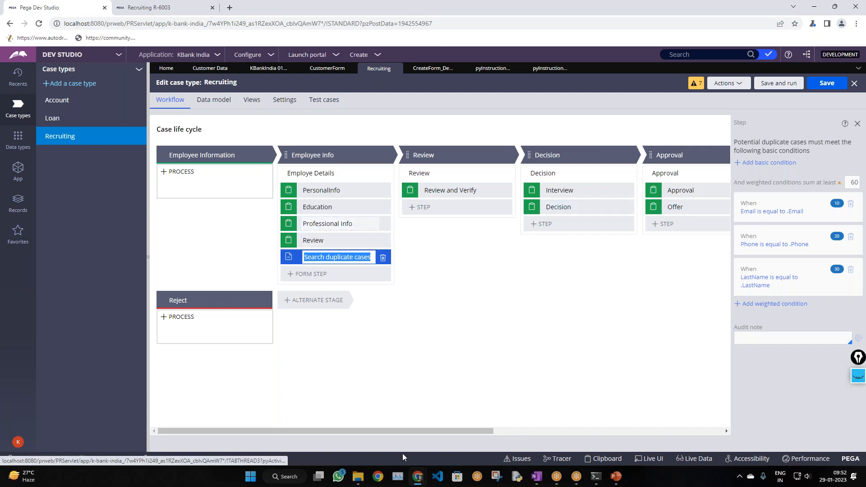
left_click(771, 163)
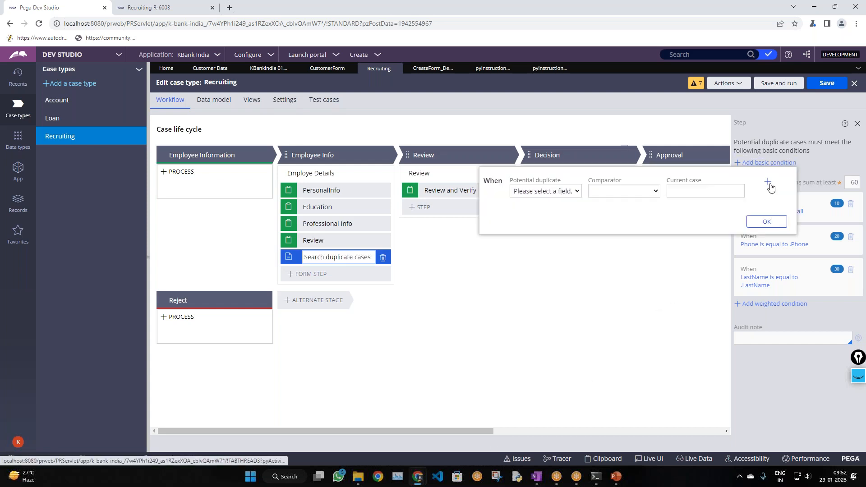
left_click(785, 221)
left_click(798, 226)
left_click(821, 162)
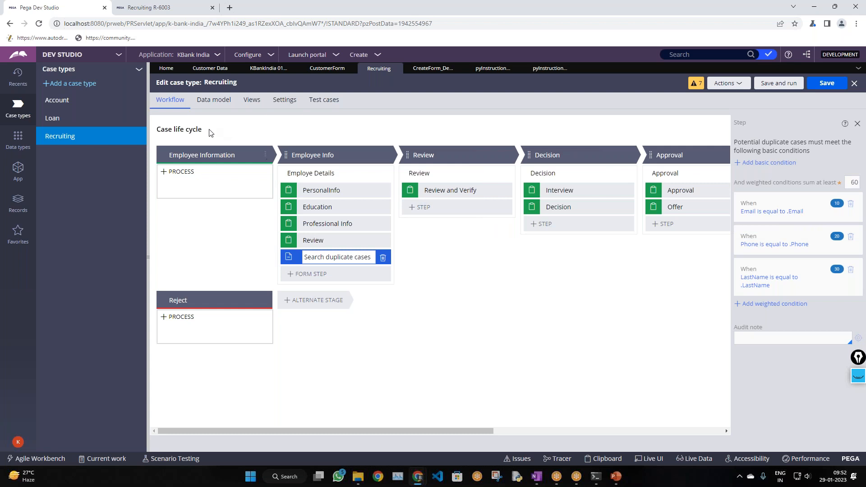
- Check the CSA Content topics in OneNote and set the Review process to start on a When Rule
left_click(536, 480)
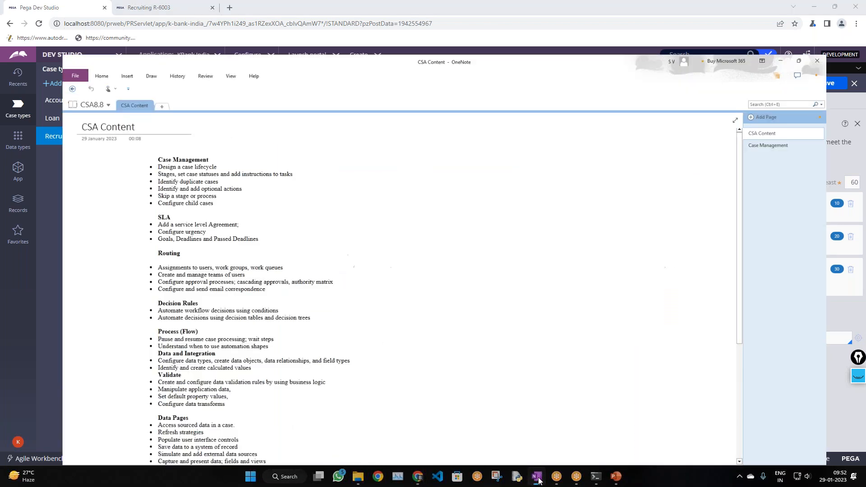
left_click(537, 477)
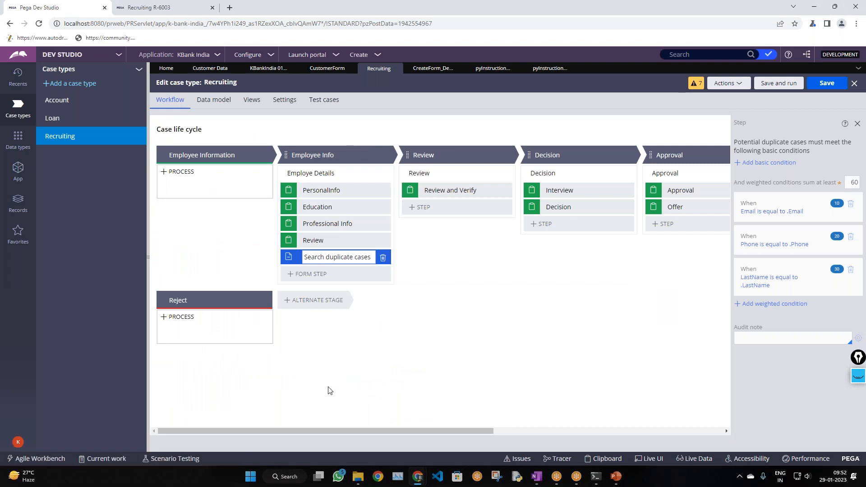
left_click(434, 174)
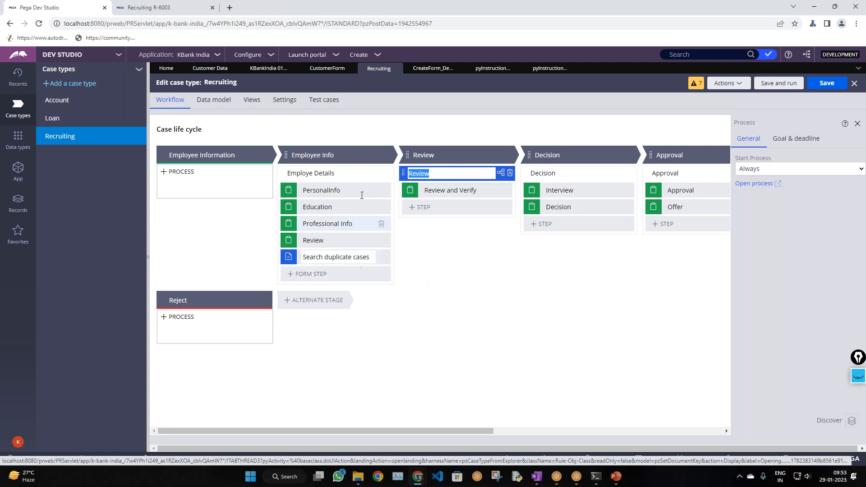
left_click(791, 139)
left_click(752, 146)
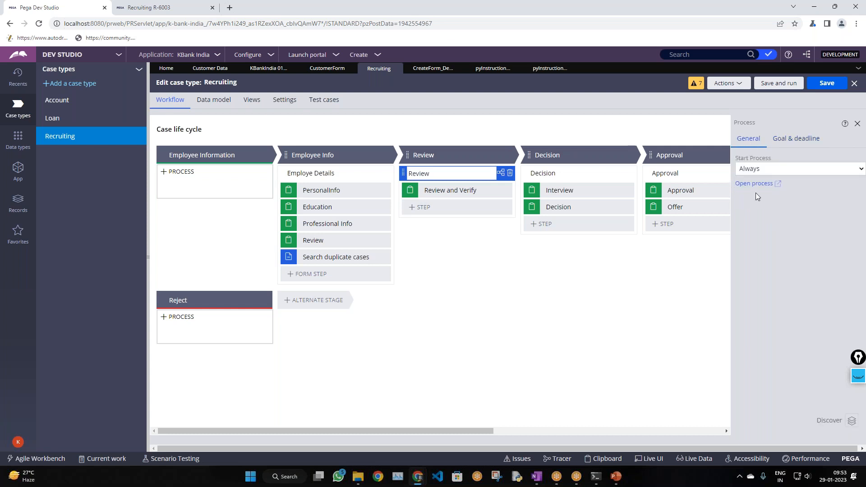
left_click(761, 169)
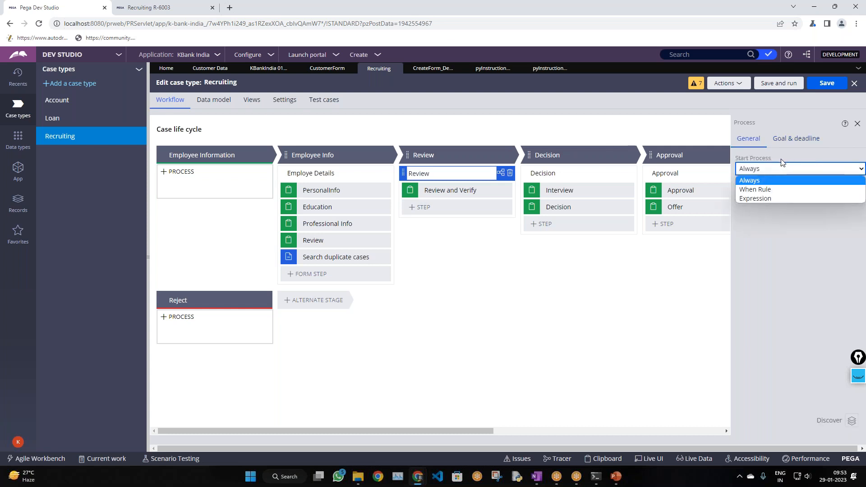
left_click(763, 190)
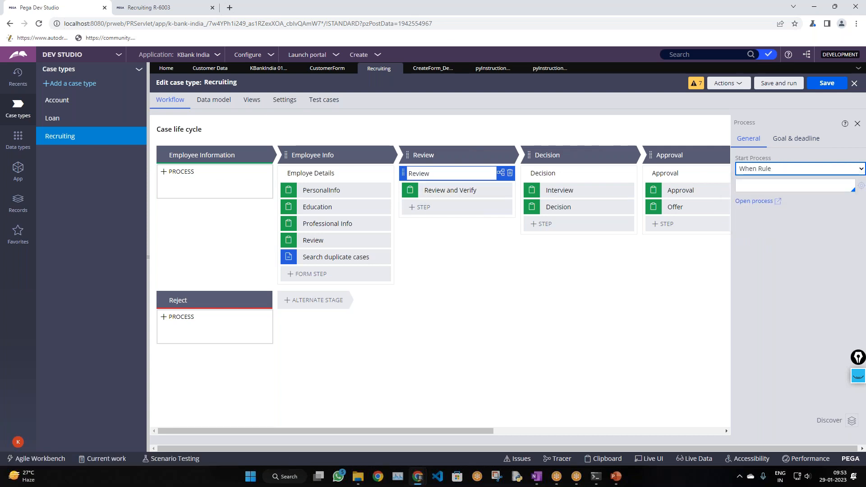
- Set the Review stage's skip condition to When Rule in its validation settings
left_click(455, 153)
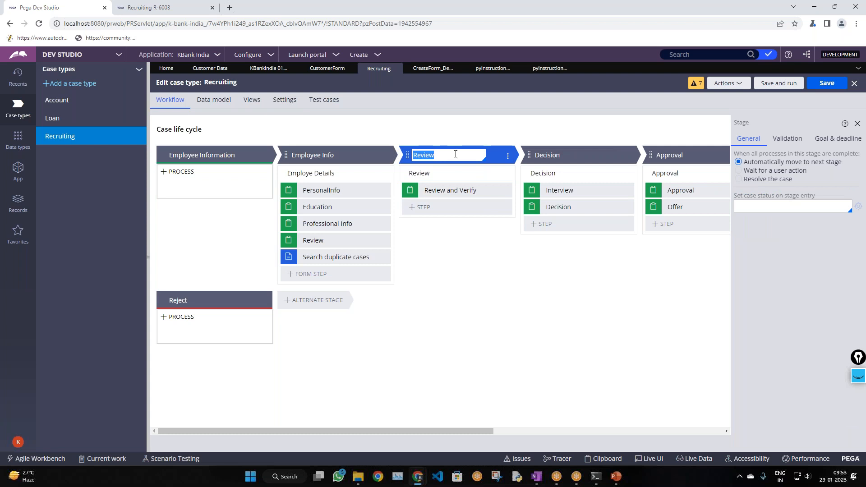
left_click(797, 138)
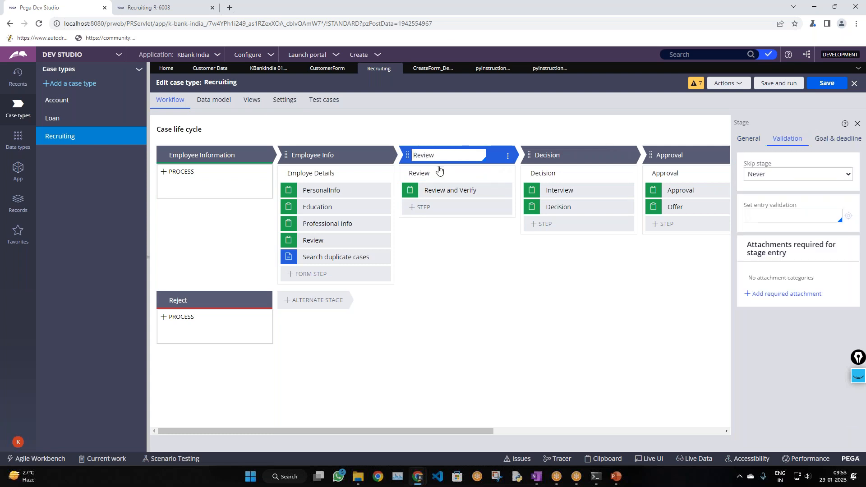
left_click(759, 179)
left_click(762, 194)
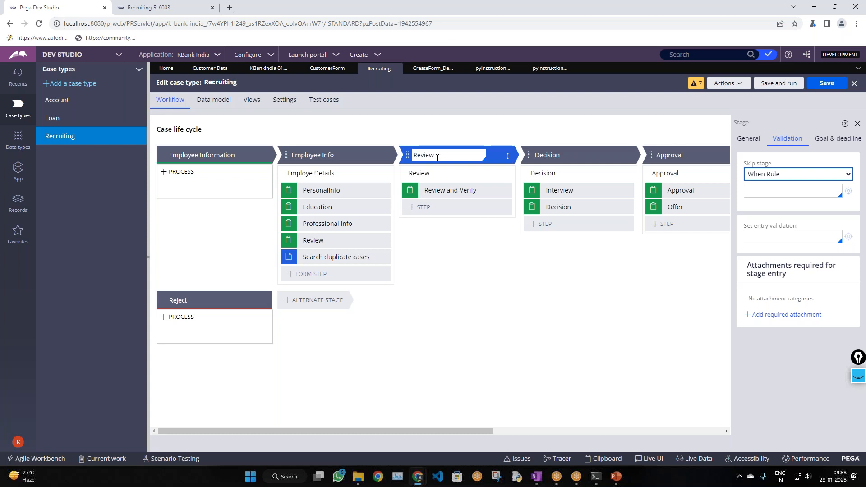
left_click(457, 154)
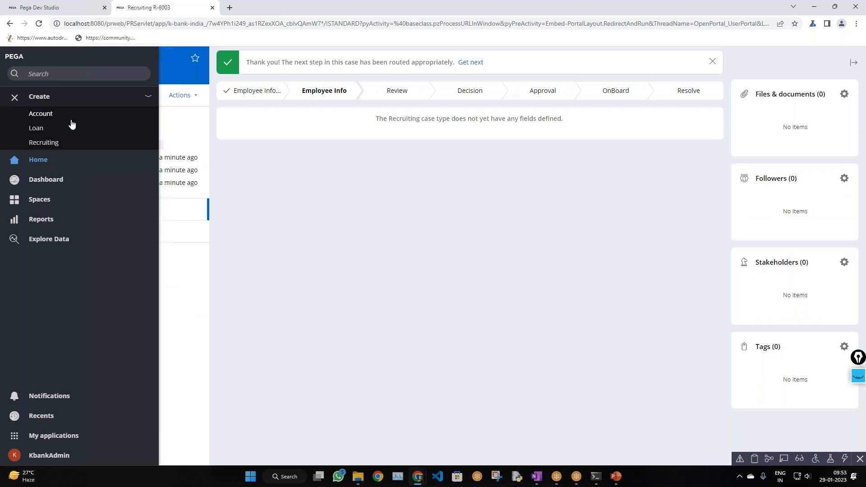
- Create a new Recruiting case in the portal and inspect its Professional Info step with Live UI
left_click(41, 100)
left_click(39, 96)
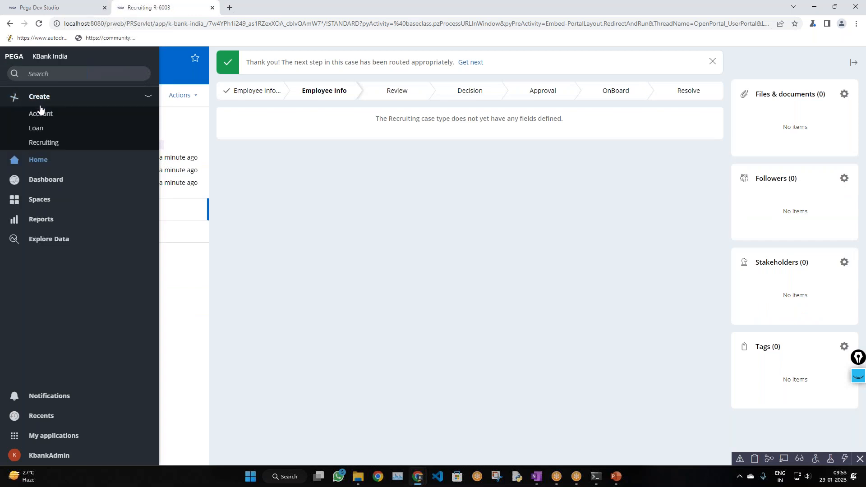
left_click(38, 142)
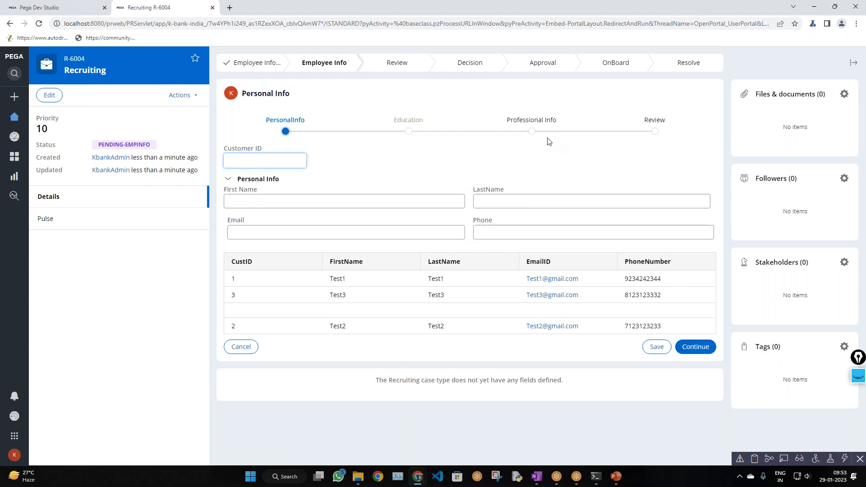
left_click(532, 132)
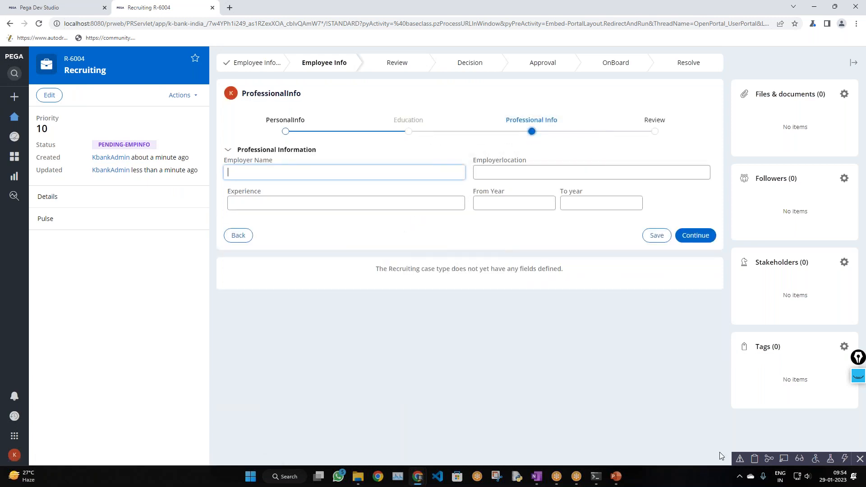
left_click(784, 460)
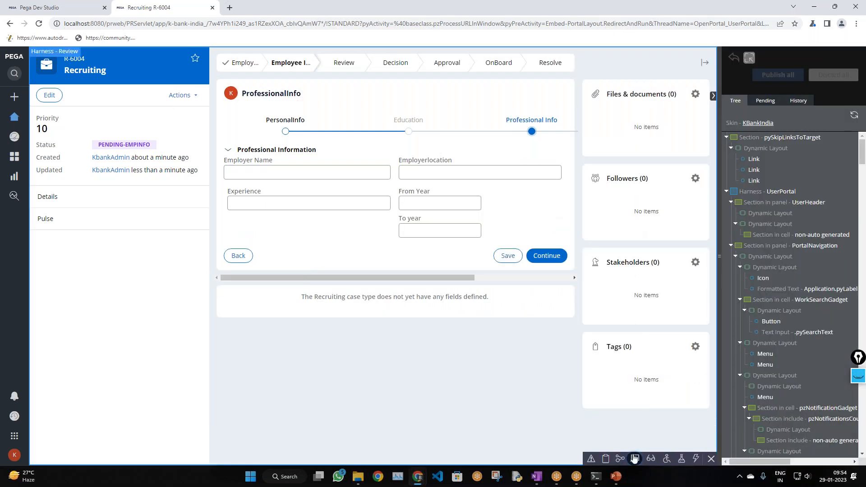
left_click(635, 459)
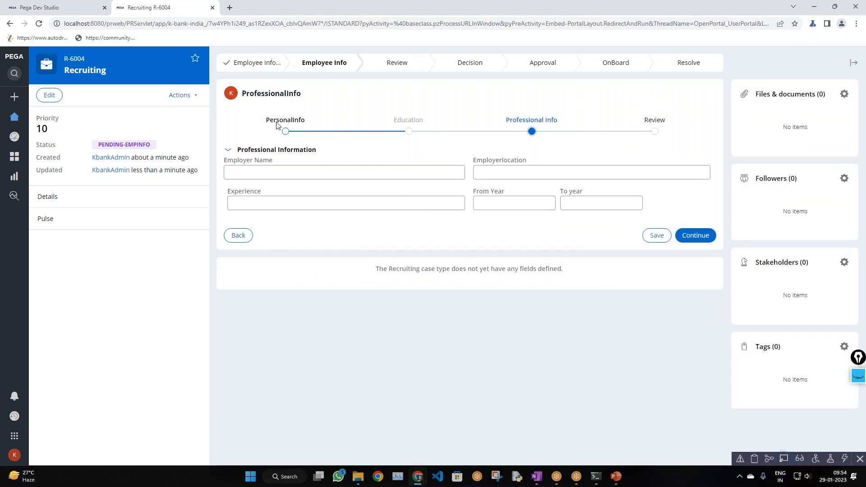
- In Dev Studio, enter IsExpMorethen10 as the When rule for skipping the Review stage
left_click(62, 8)
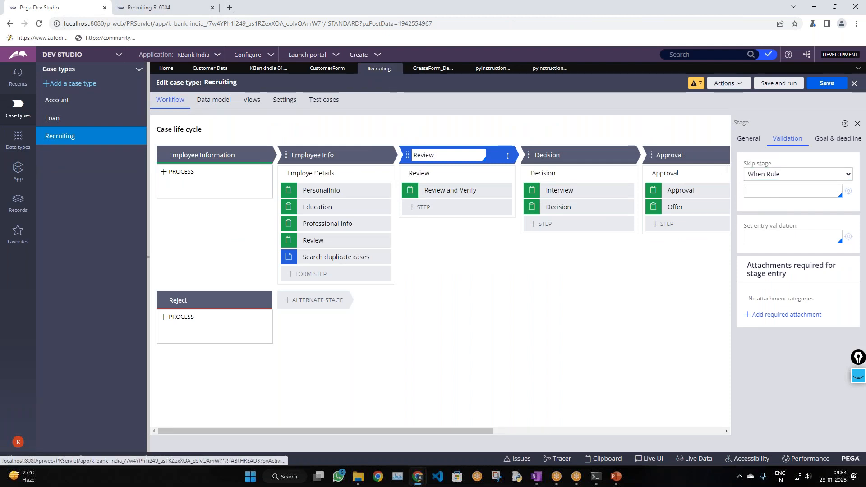
left_click(359, 54)
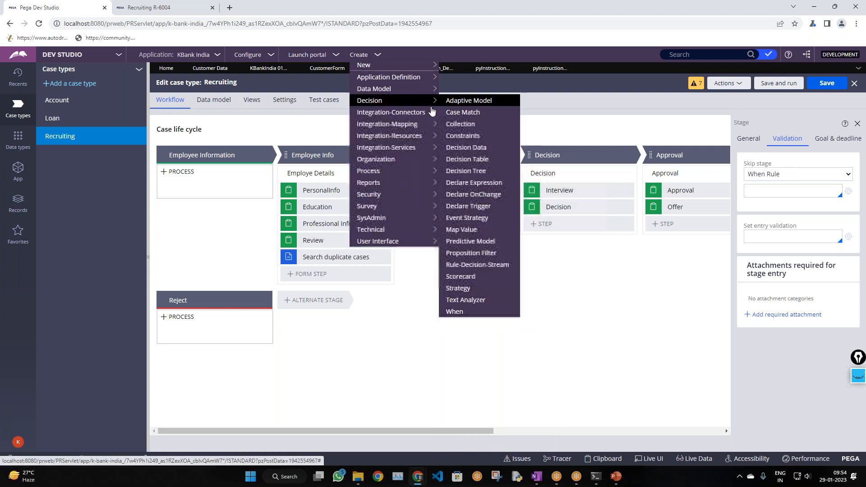
mouse_move(437, 103)
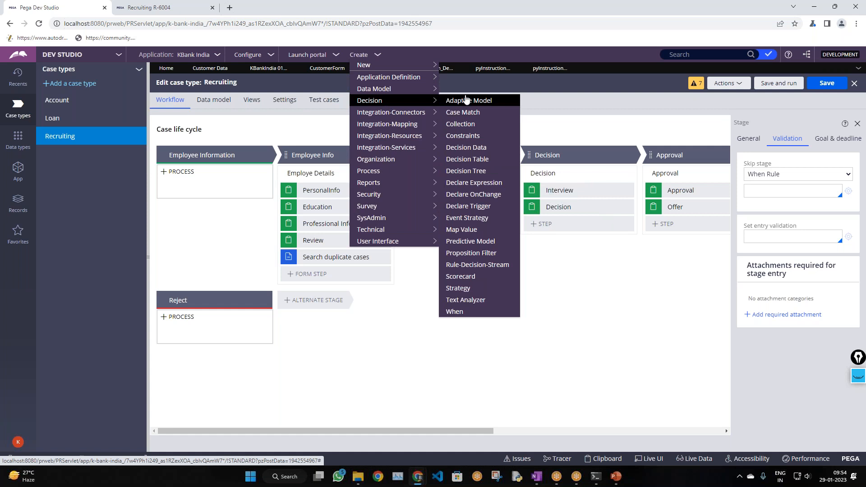
mouse_move(368, 81)
left_click(780, 193)
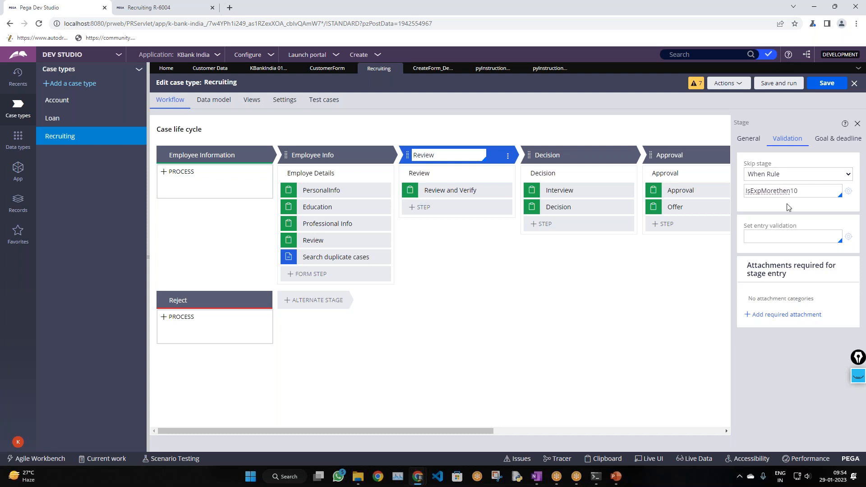
left_click_drag(808, 191, 756, 177)
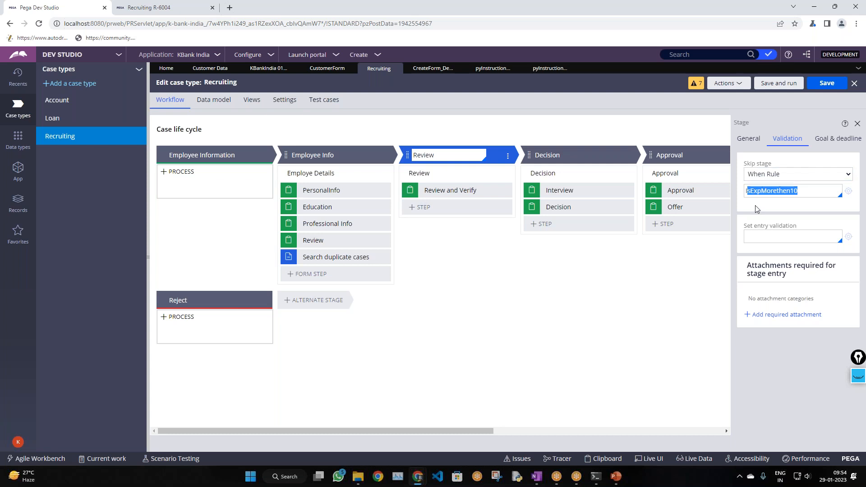
left_click(785, 191)
left_click_drag(801, 191, 750, 192)
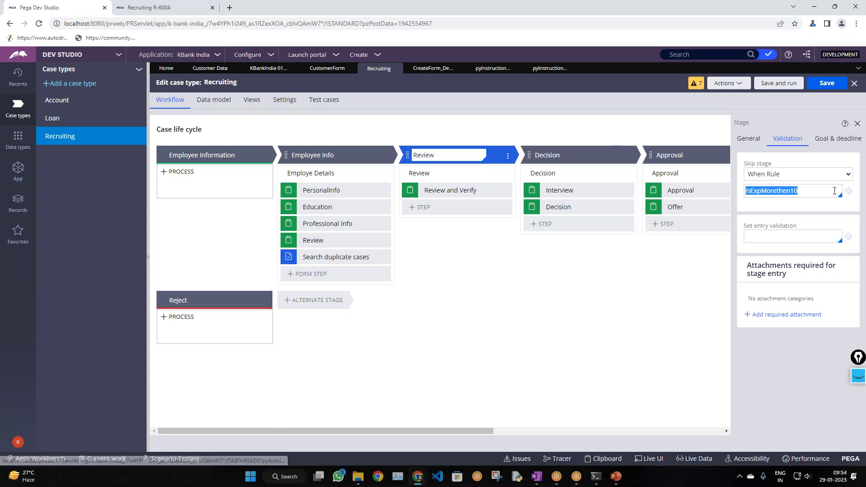
- Open the creation form for the IsExpMorethen10 When rule, choosing the KBank FW context and applying it to KBank-FW-KBankFW-Work
left_click(848, 191)
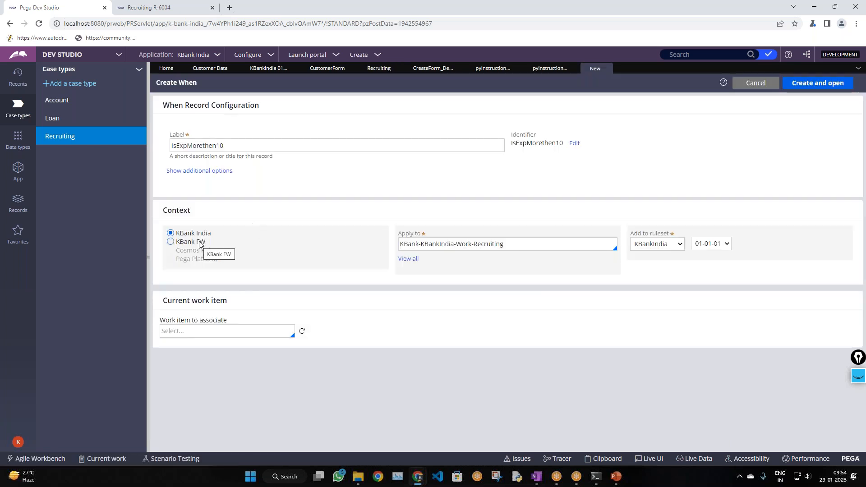
left_click(170, 242)
left_click(508, 245)
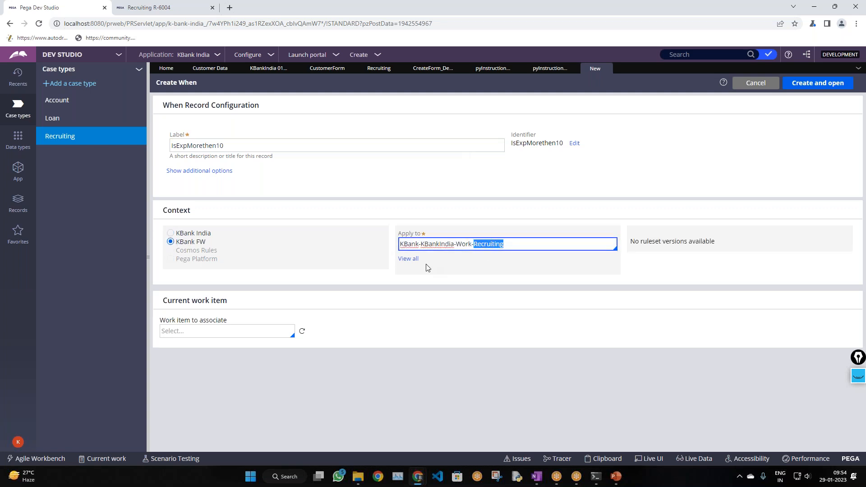
left_click(409, 259)
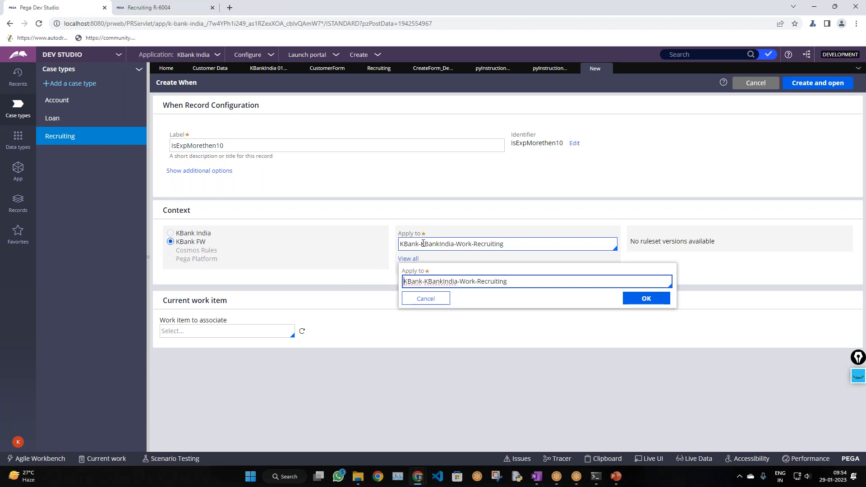
left_click(444, 250)
left_click_drag(572, 244, 424, 244)
key("BackSpace")
key("BackSpace")
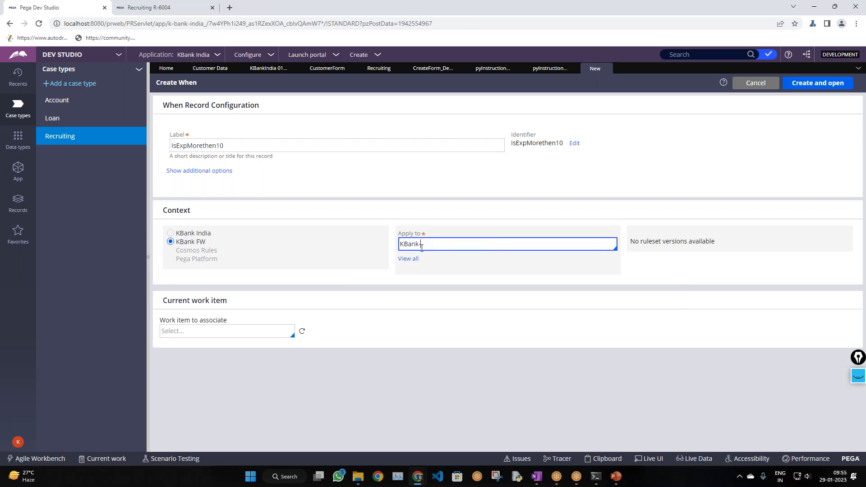
left_click(406, 259)
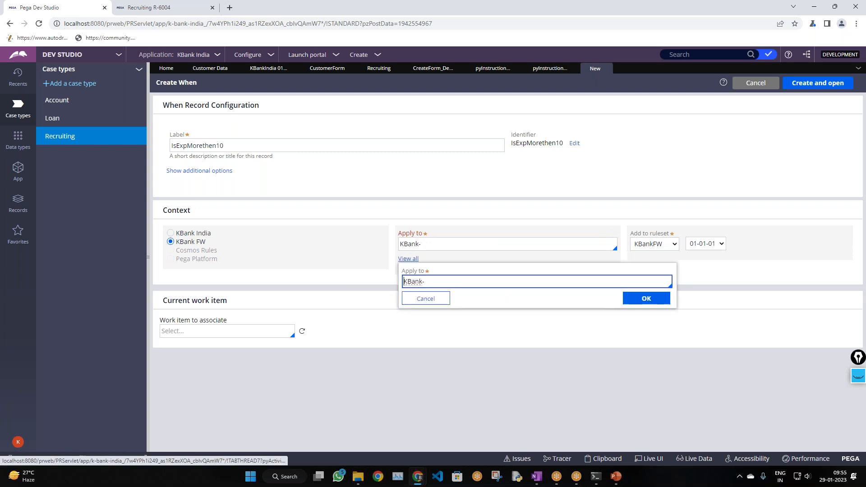
type("F")
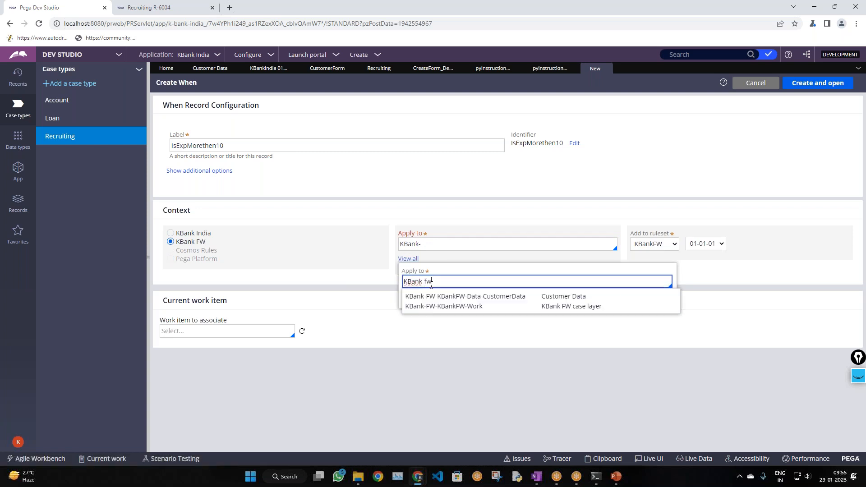
left_click(468, 307)
left_click(641, 299)
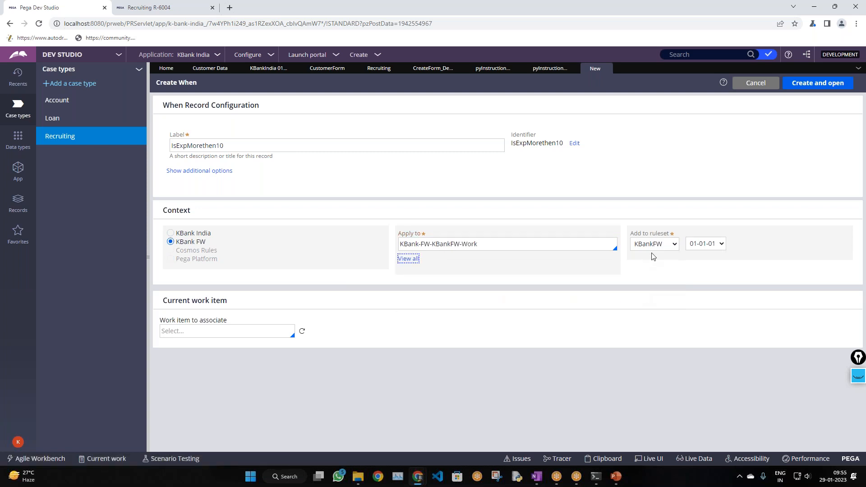
- Create the IsExpMorethen10 When rule and choose .Experience as the property of its advanced condition
left_click(798, 85)
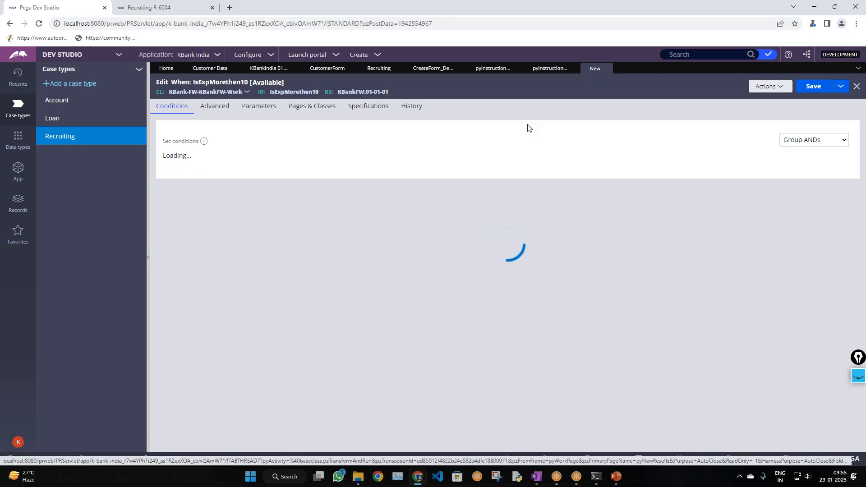
left_click(217, 106)
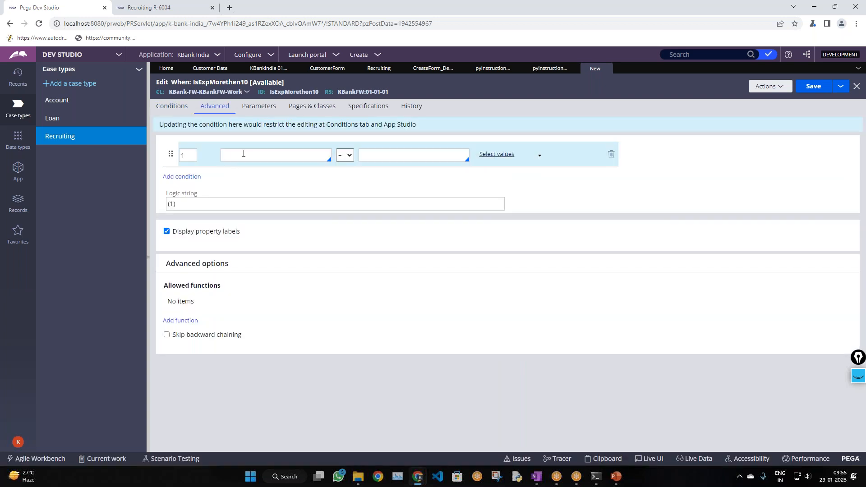
left_click(244, 154)
type(".ex")
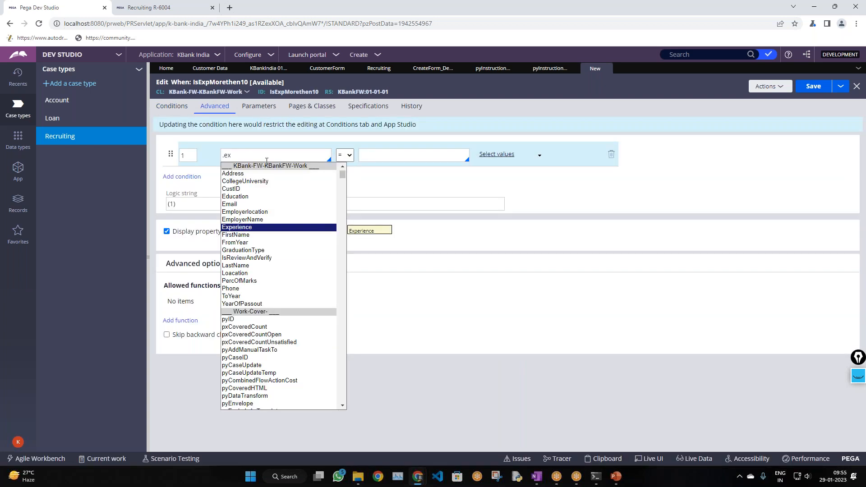
left_click(255, 228)
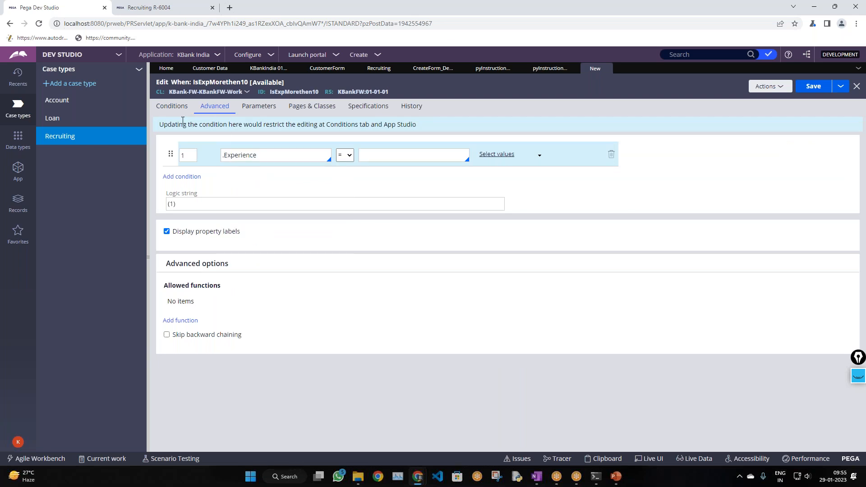
- Complete the .Experience condition with the >= operator and value 10, and save the When rule
left_click(182, 205)
left_click(351, 155)
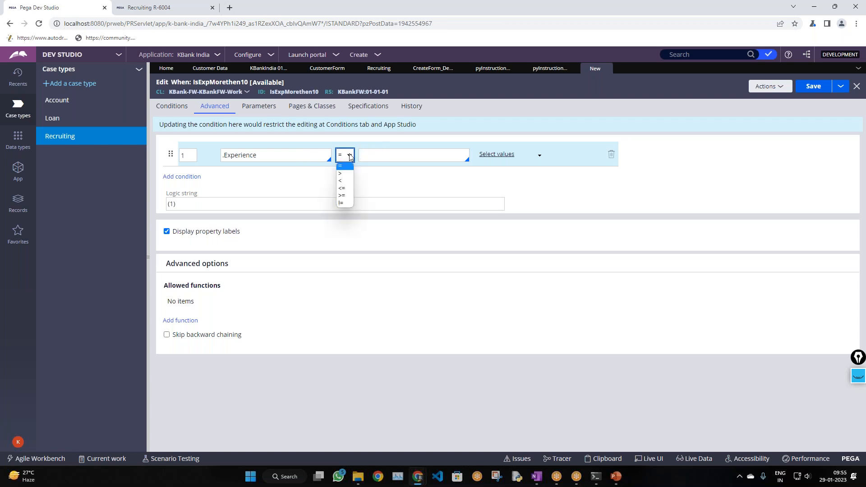
left_click(342, 195)
left_click(383, 154)
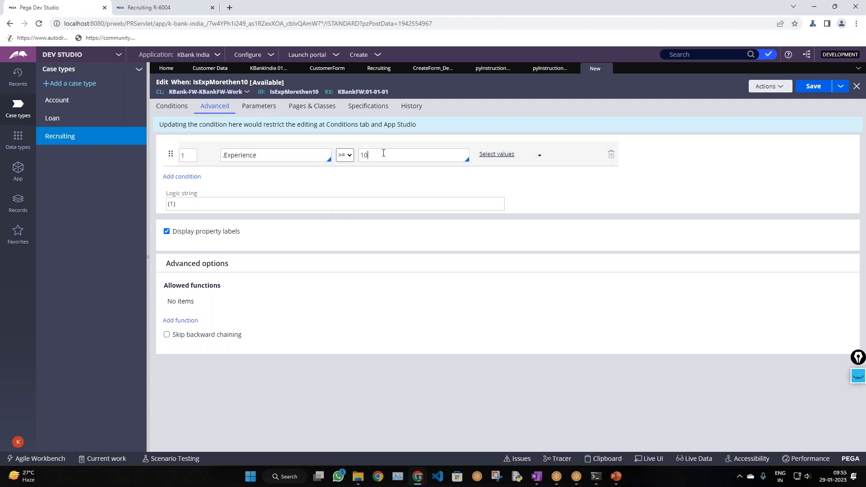
left_click(179, 206)
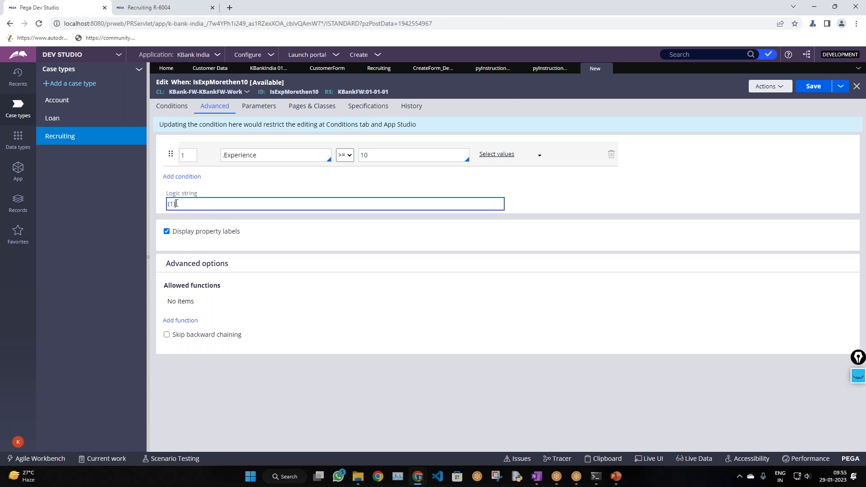
left_click(815, 86)
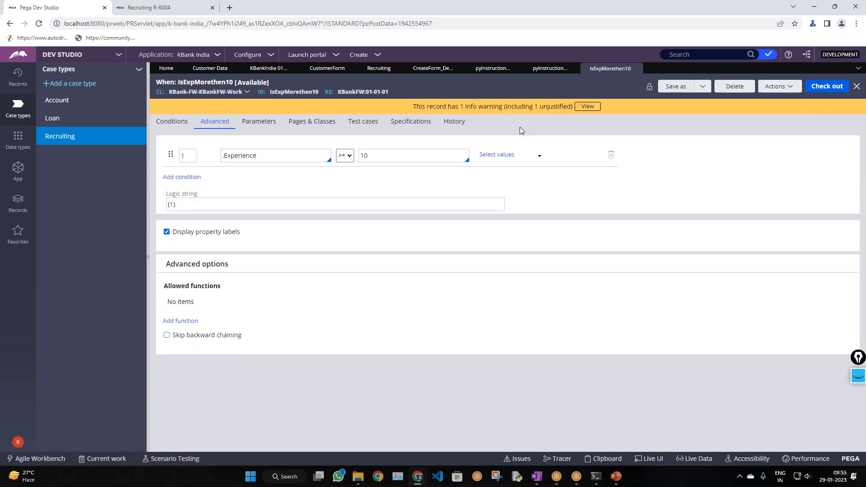
- Close the When rule and save the Recruiting case type with its Review stage skip setting
left_click(857, 86)
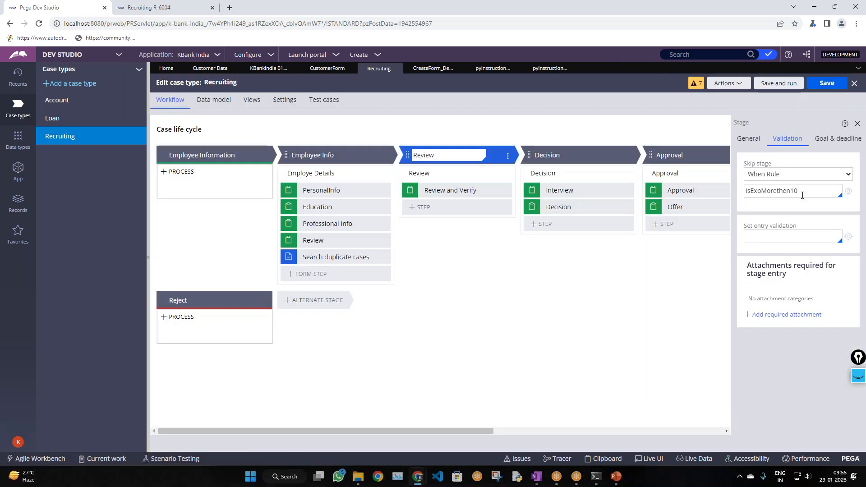
left_click(827, 83)
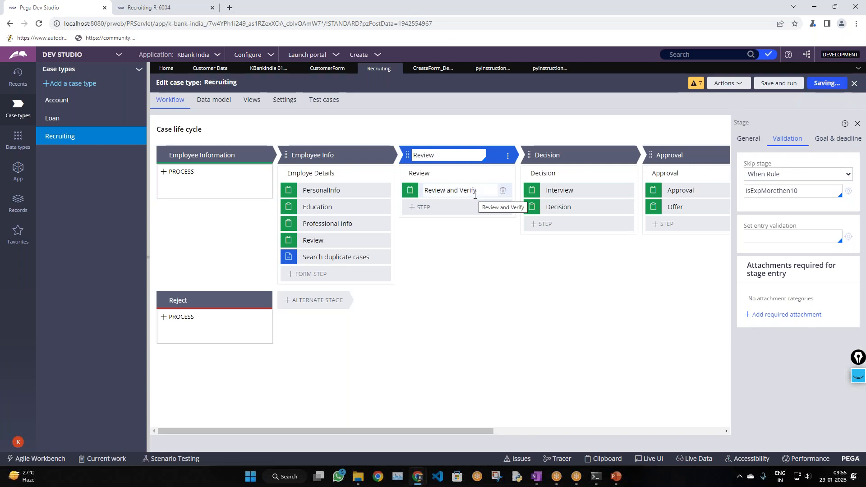
left_click(445, 153)
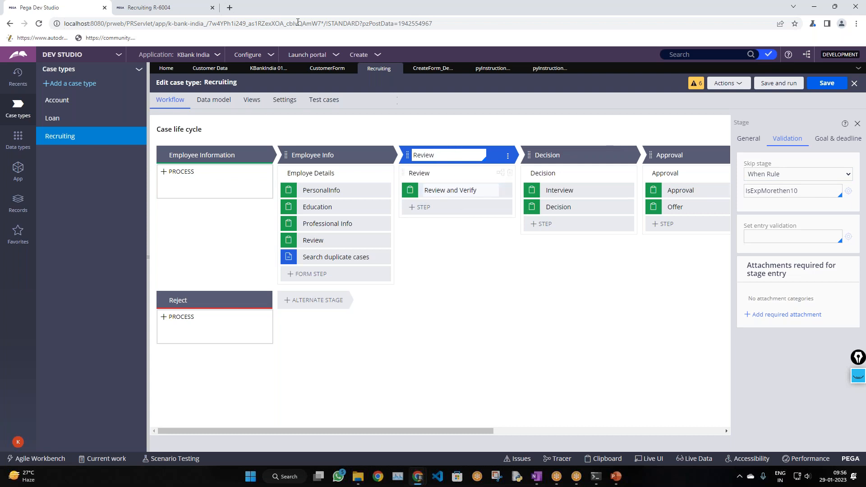
- In the open Recruiting case, enter 12 as the Experience and continue past the Professional Info step
left_click(125, 5)
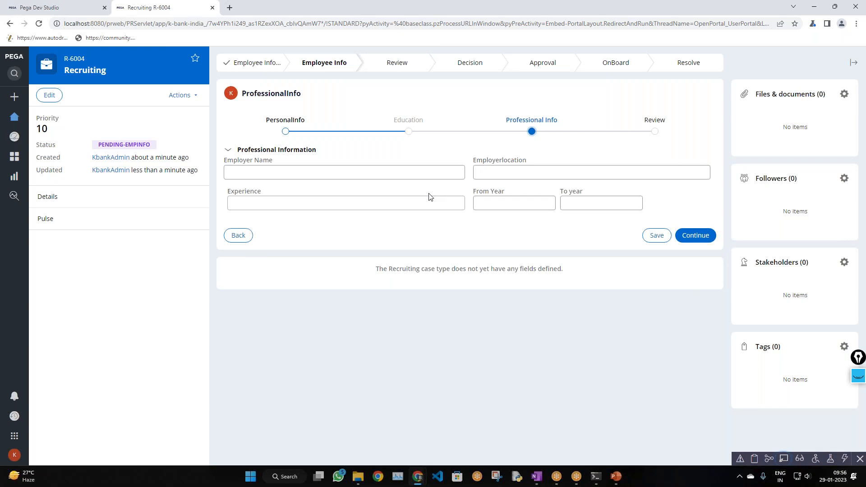
left_click(352, 201)
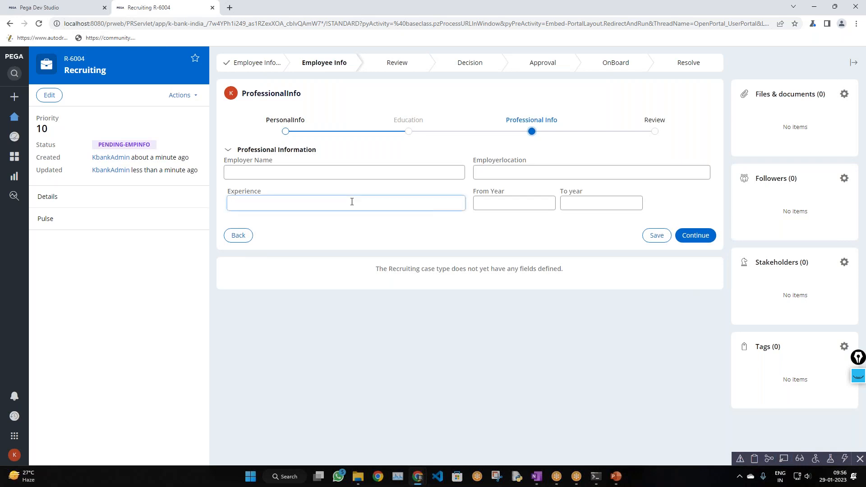
type("12")
left_click(692, 232)
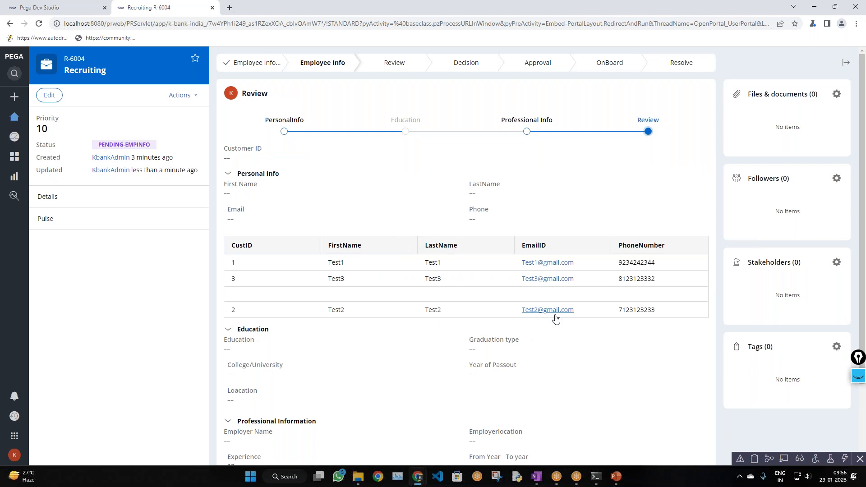
- Finish the Employee Info review and submit the duplicate cases check with Ignore & continue
scroll(558, 320, "down", 2)
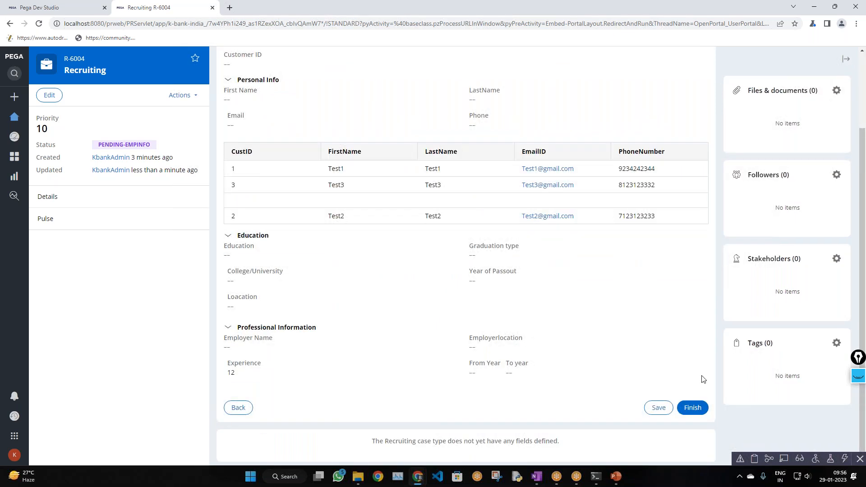
left_click(693, 407)
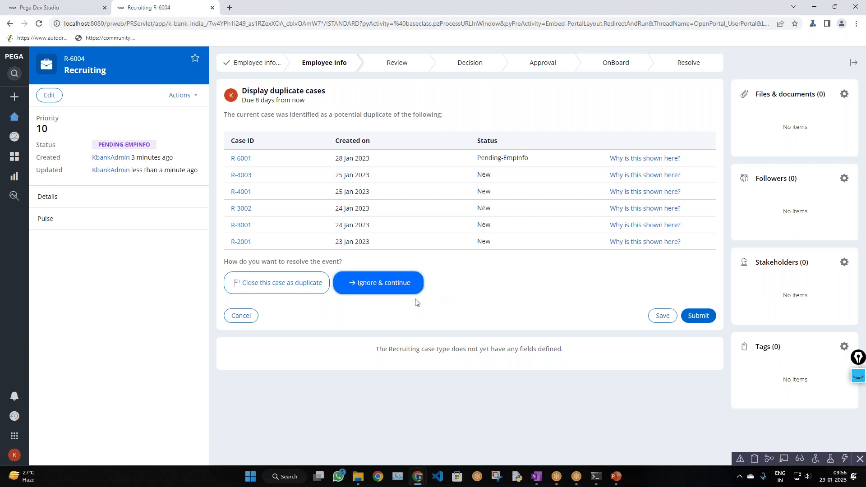
left_click(695, 316)
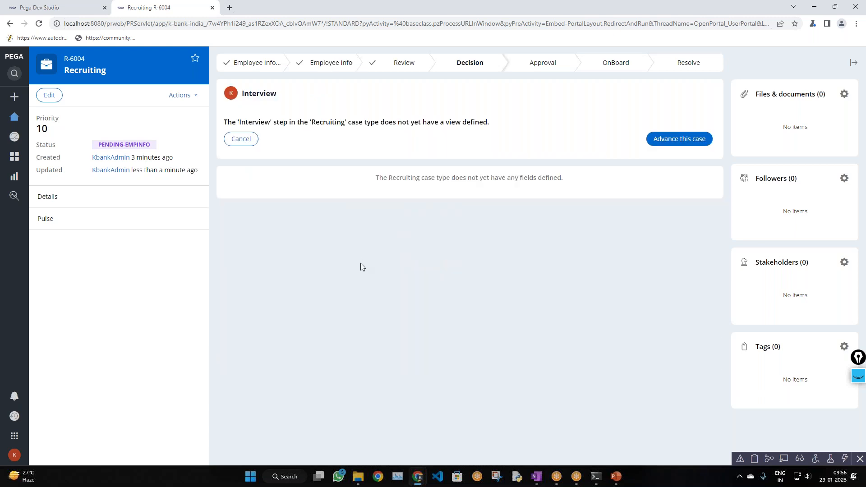
double_click(460, 68)
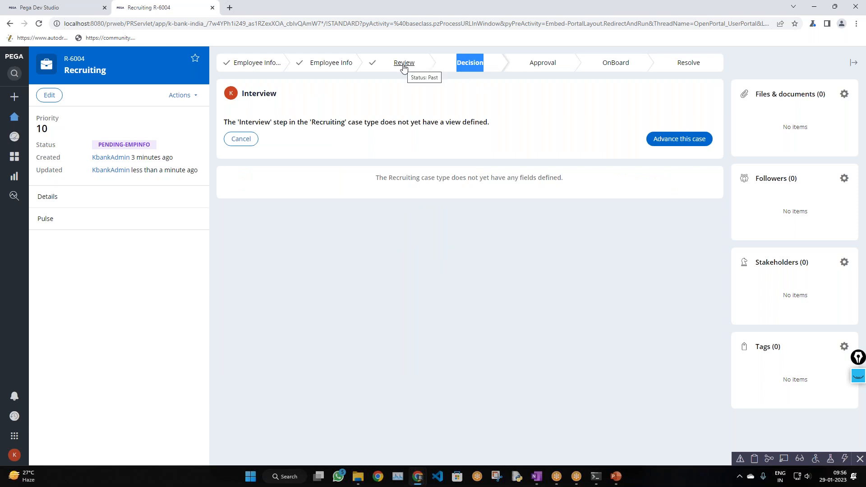
- View the Recruiting case's history and examine the entries about the Review stage transition
left_click(180, 96)
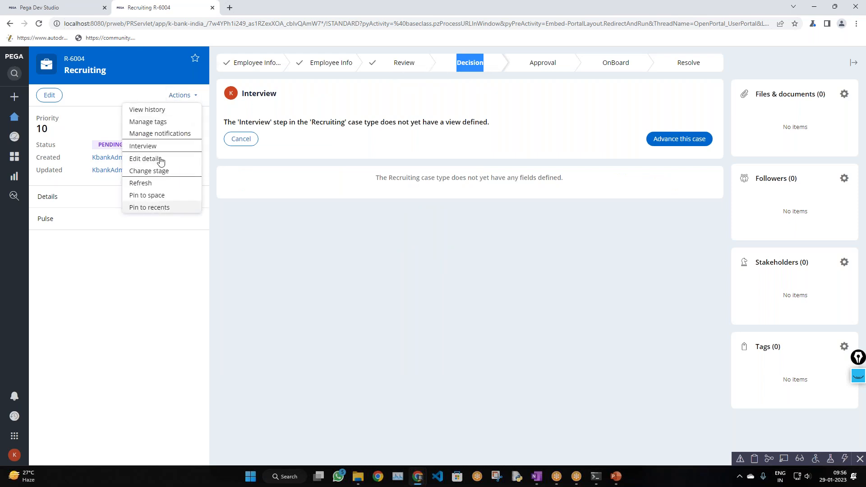
left_click(247, 223)
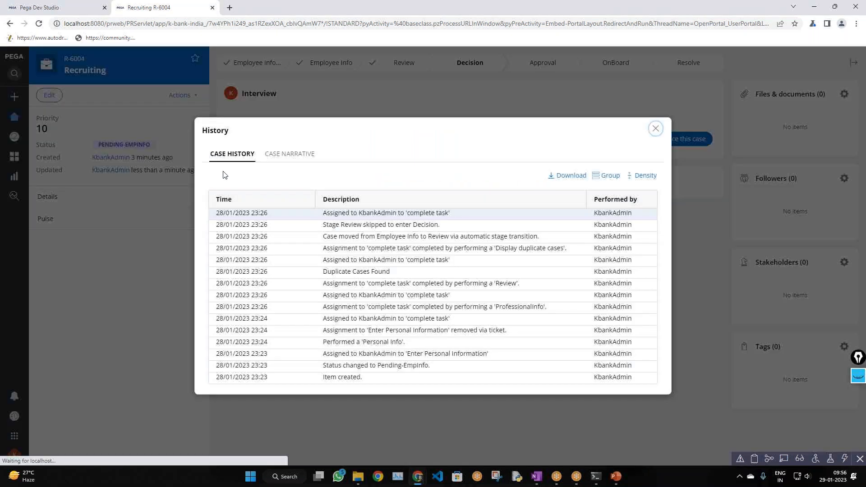
left_click_drag(323, 225, 443, 226)
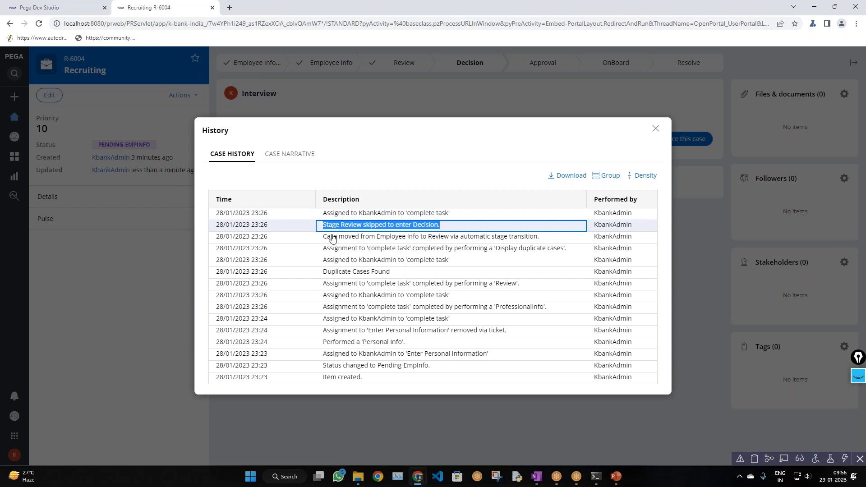
left_click_drag(324, 238, 543, 244)
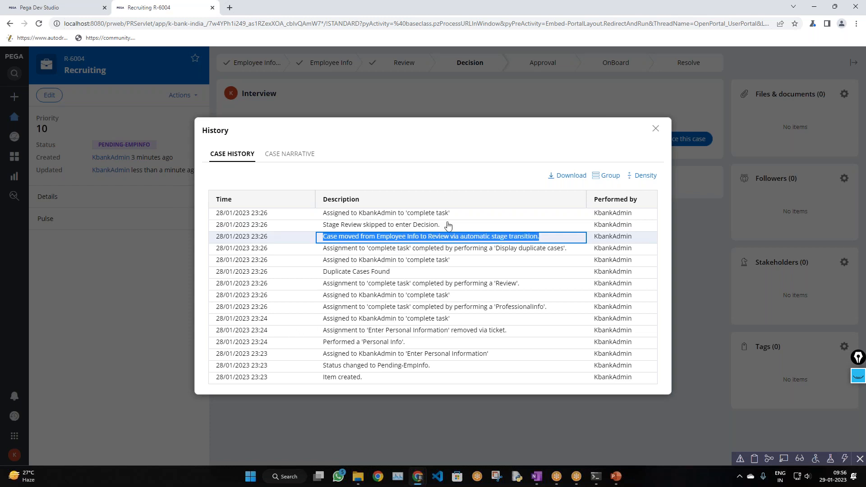
left_click_drag(454, 226, 326, 225)
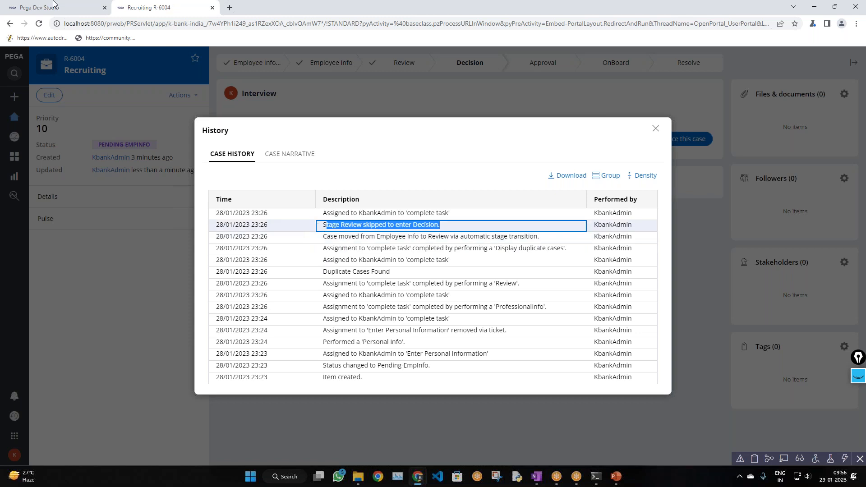
- Check the CSA Content topics in OneNote and look over the Recruiting life cycle's remaining stages in Dev Studio
left_click(33, 6)
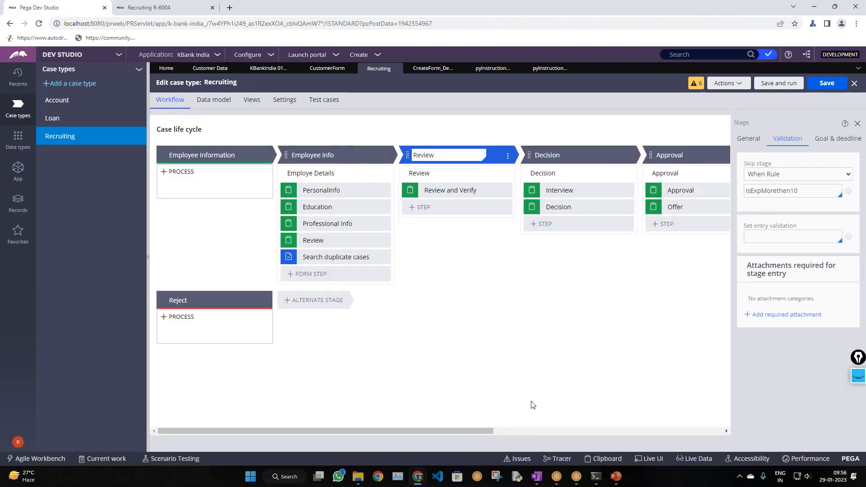
left_click(538, 478)
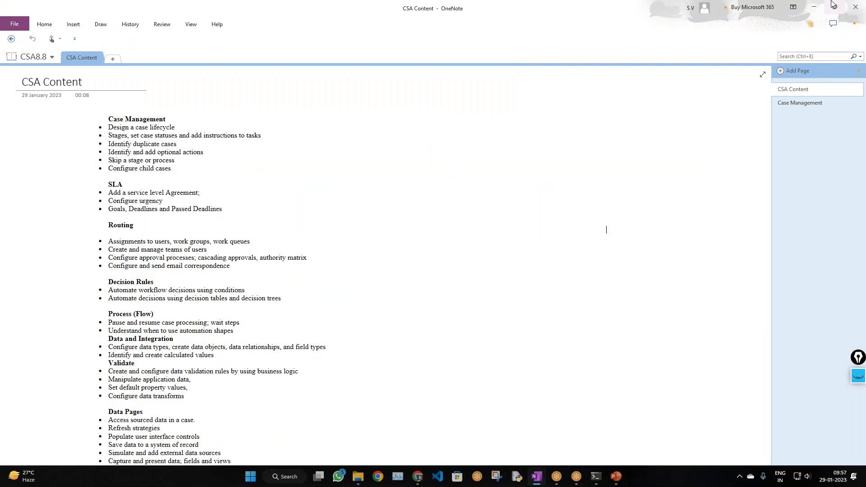
left_click(815, 8)
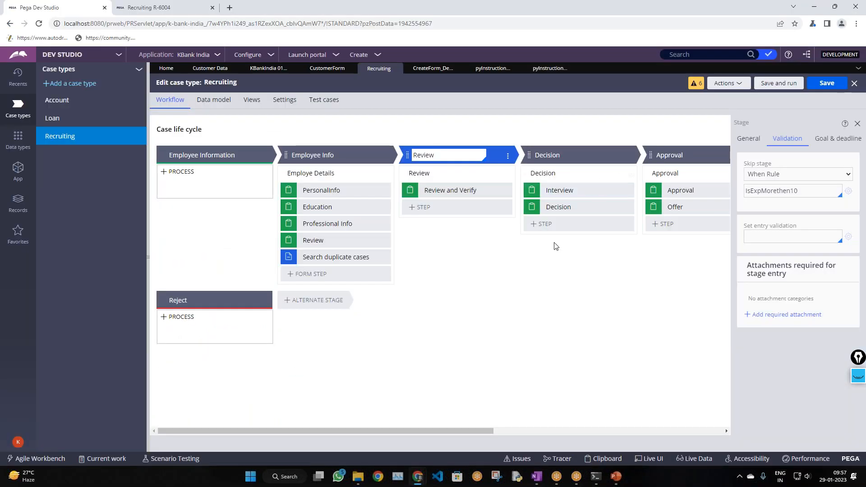
left_click_drag(426, 428, 301, 435)
left_click_drag(449, 429, 594, 429)
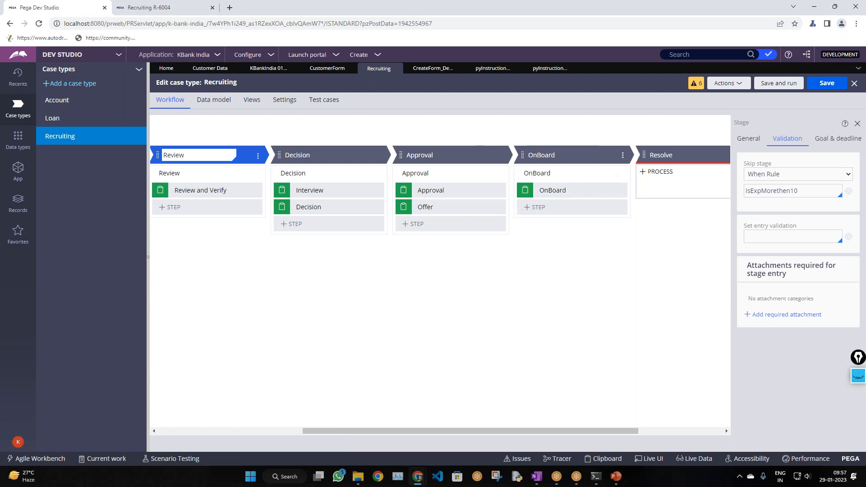
left_click_drag(363, 434, 509, 400)
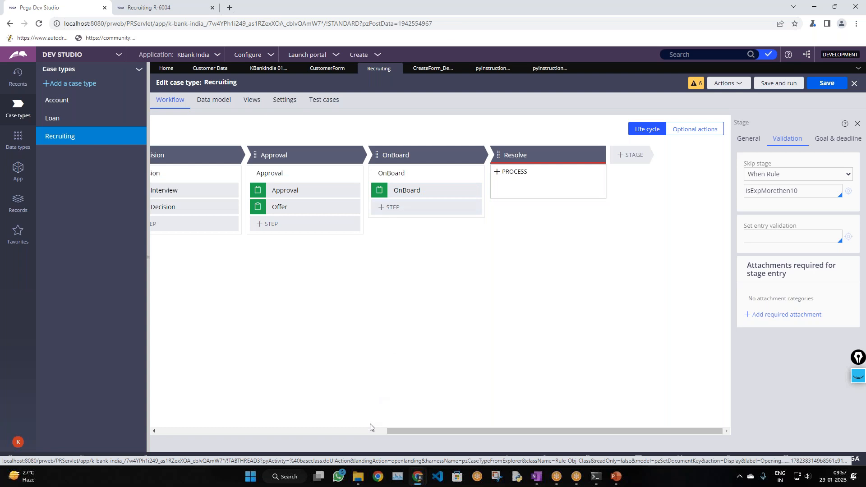
left_click_drag(408, 430, 399, 403)
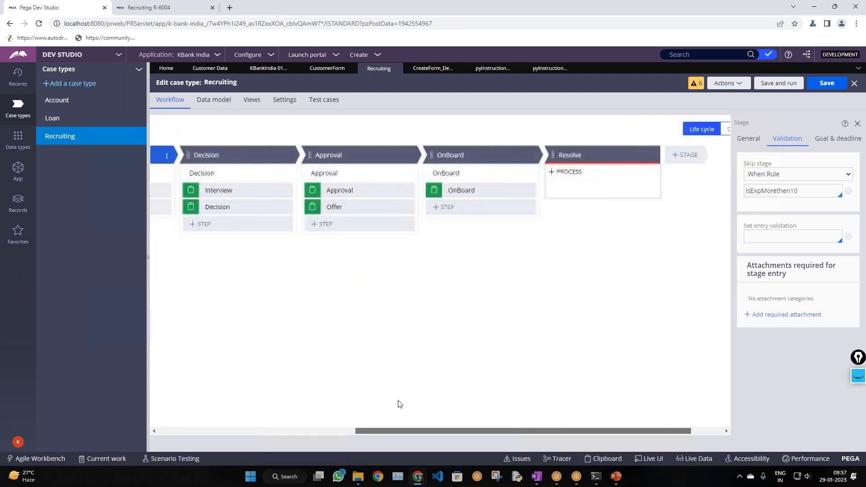
- Add a new child case type named OnBoard under Recruiting with the default advanced settings, save it and close its rule
right_click(110, 142)
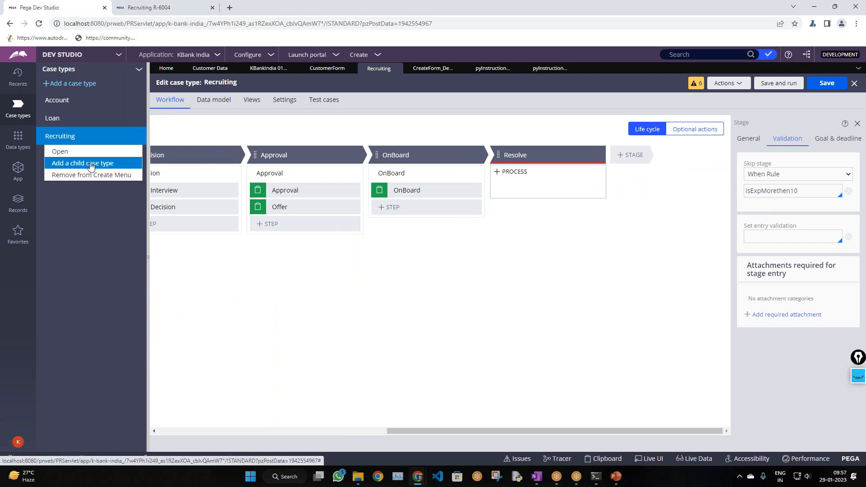
left_click(90, 165)
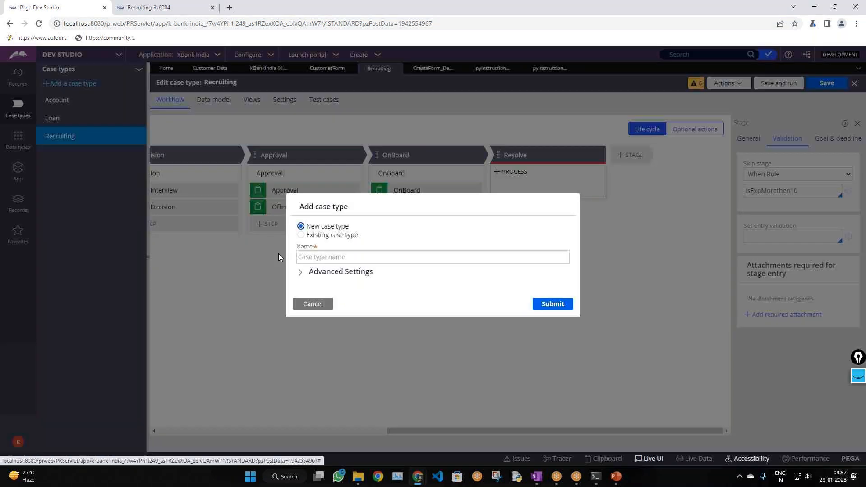
left_click(320, 255)
type("Ob")
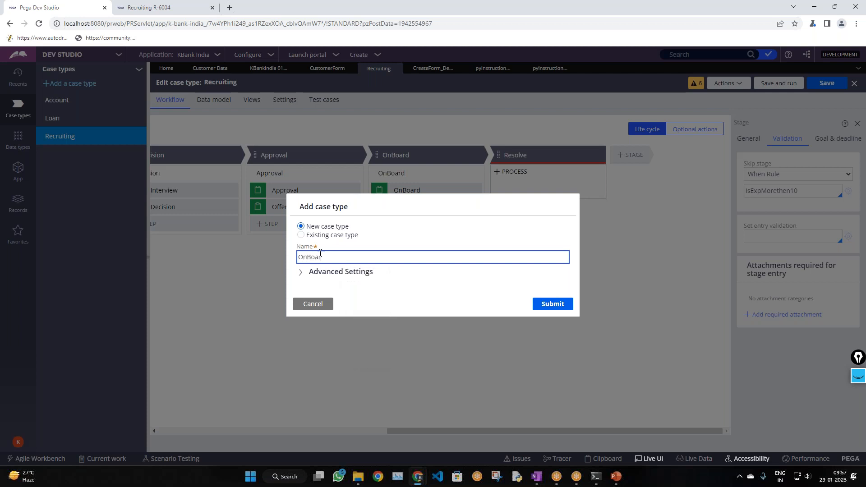
type("Board")
left_click(309, 257)
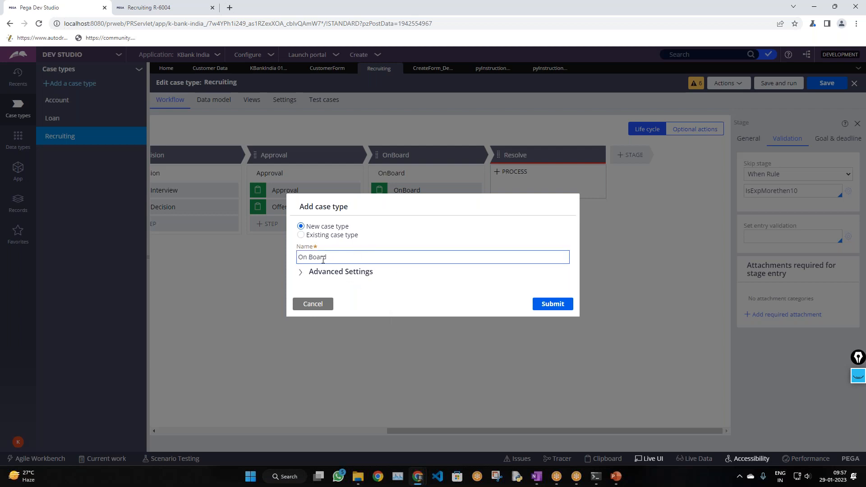
key("BackSpace")
left_click(348, 273)
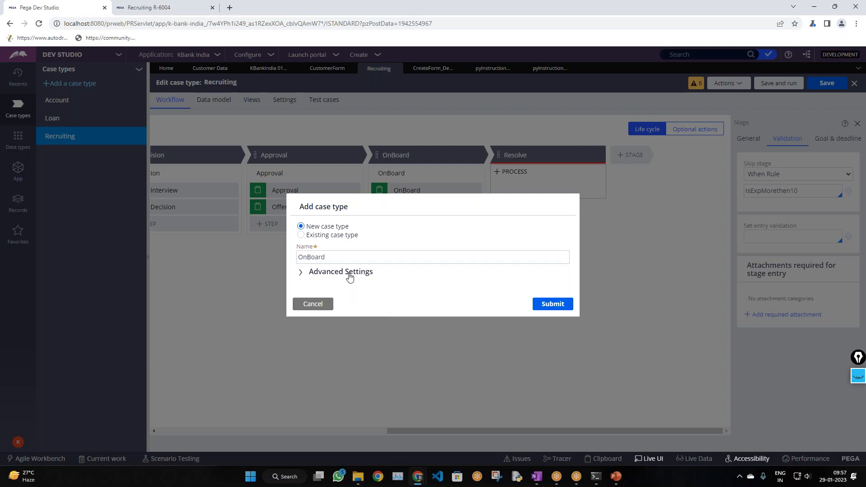
left_click(370, 259)
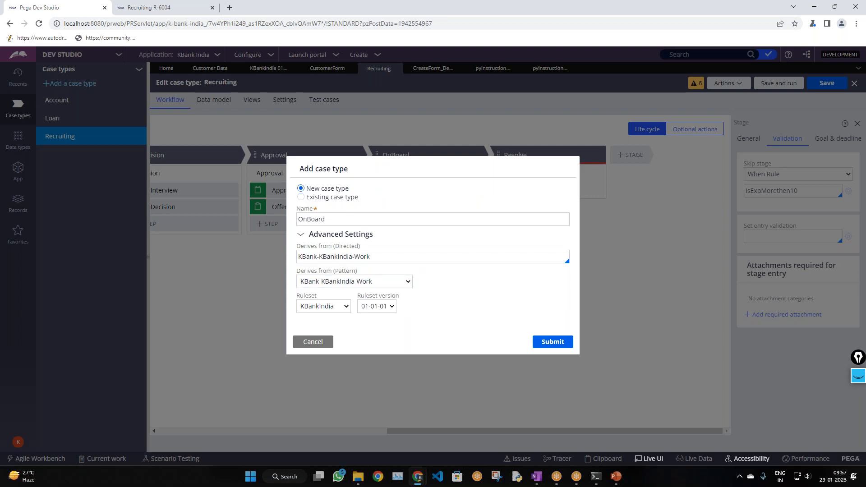
left_click(551, 343)
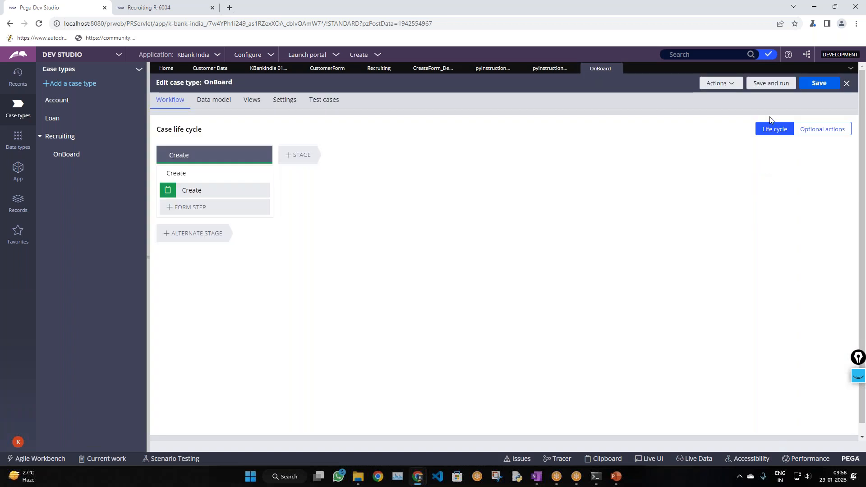
left_click(819, 83)
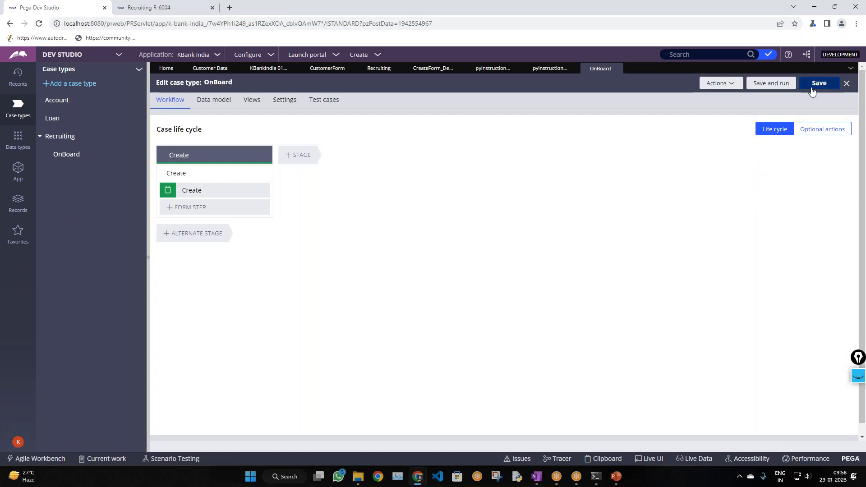
left_click(618, 69)
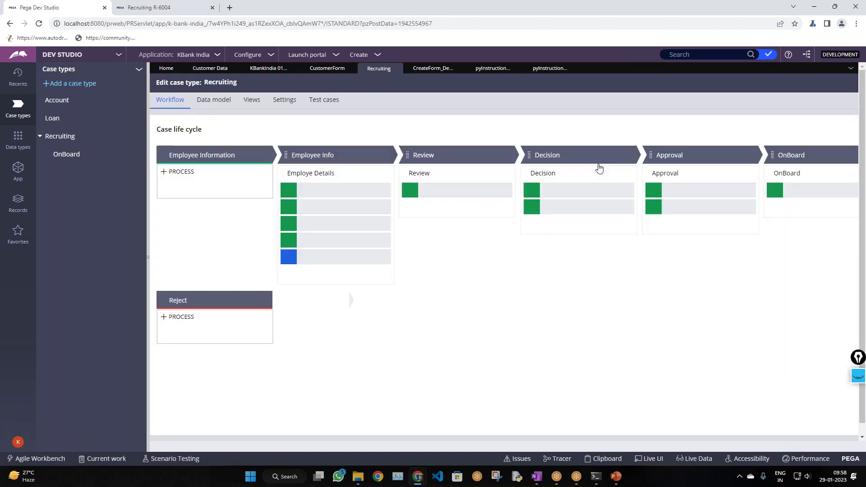
- Add a Create case automation named Create OnBoard to the OnBoard stage of the Recruiting life cycle
left_click_drag(494, 433, 690, 418)
left_click(519, 207)
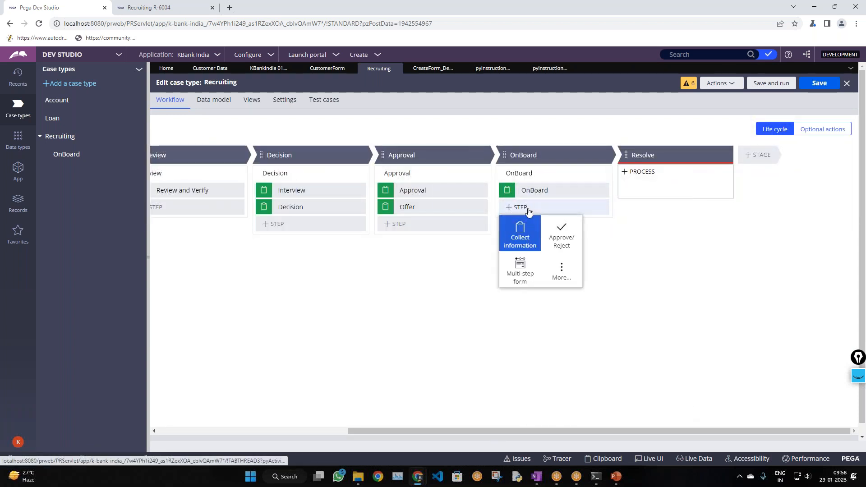
left_click(562, 273)
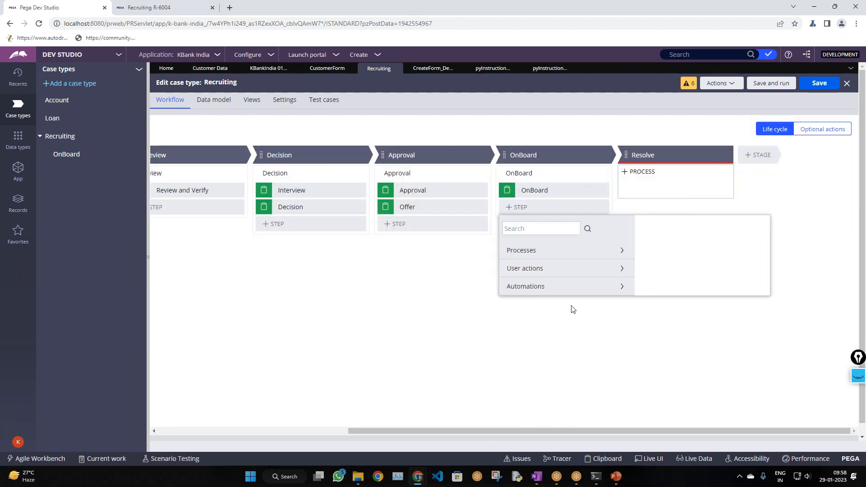
left_click(547, 229)
type("case")
left_click(588, 229)
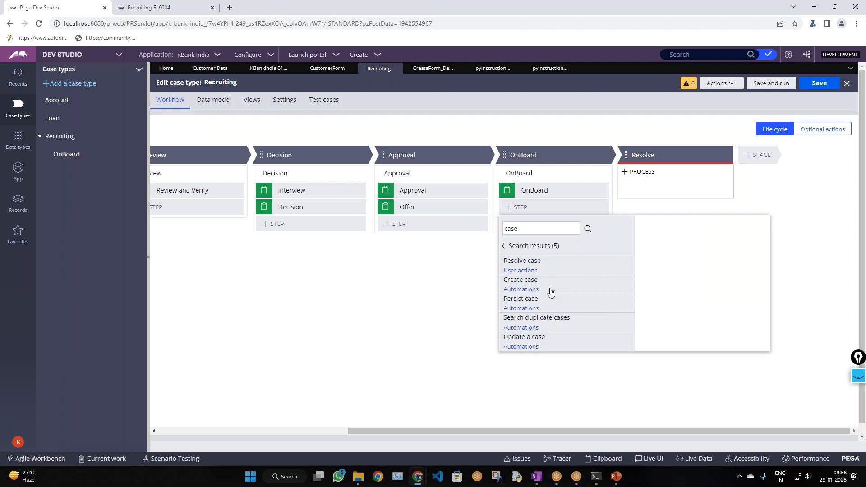
mouse_move(551, 292)
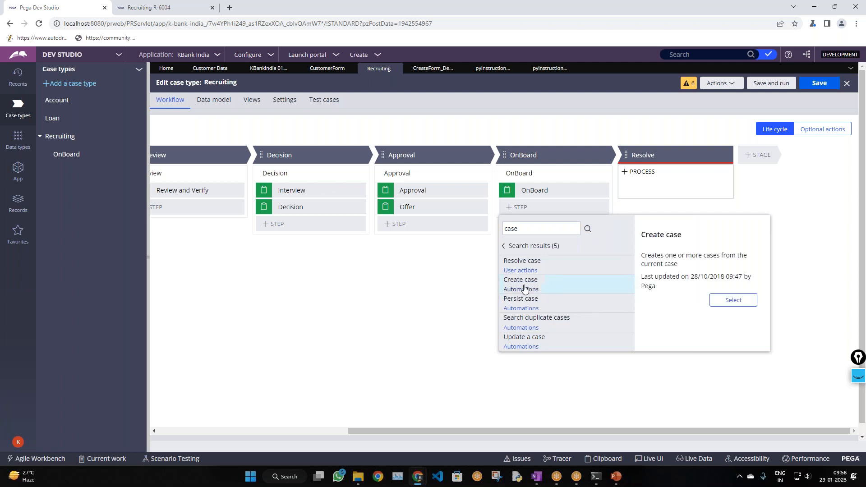
left_click(722, 301)
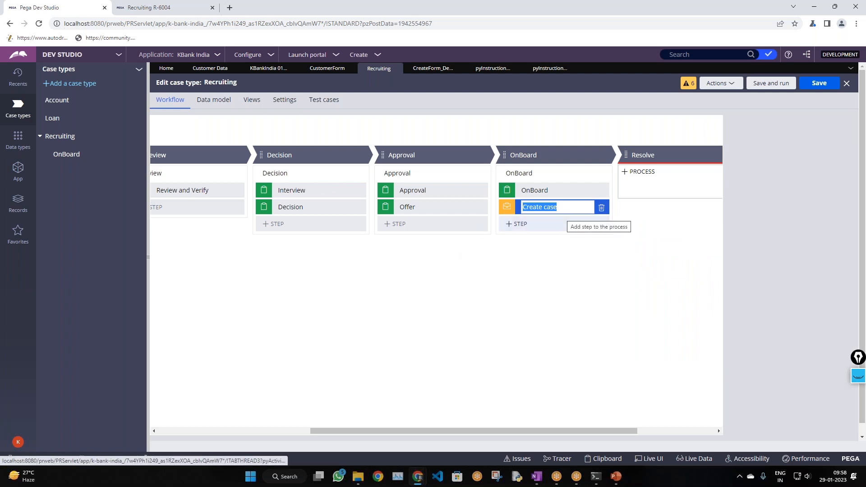
type("Cre")
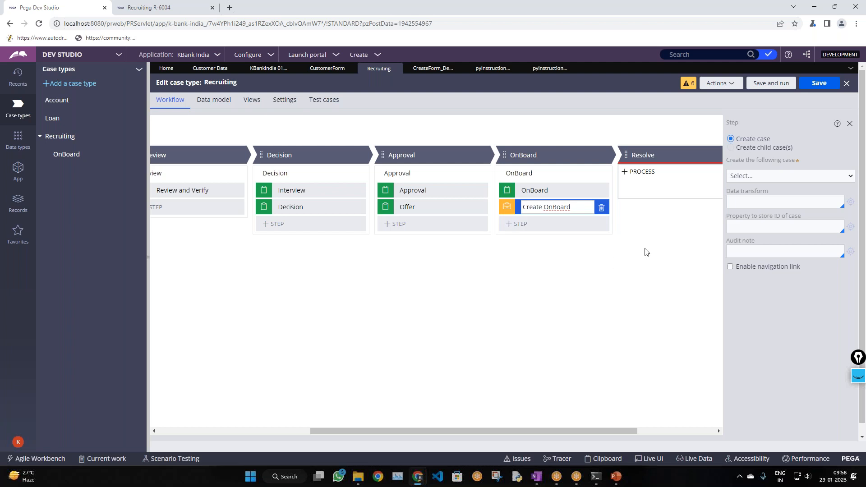
- Configure the Create OnBoard step to create the OnBoard child case and save the Recruiting case type
left_click(732, 148)
left_click(752, 176)
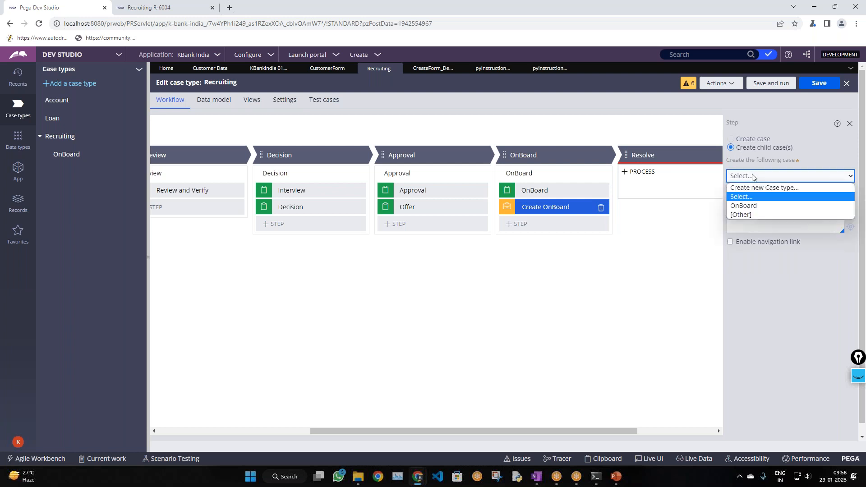
left_click(746, 206)
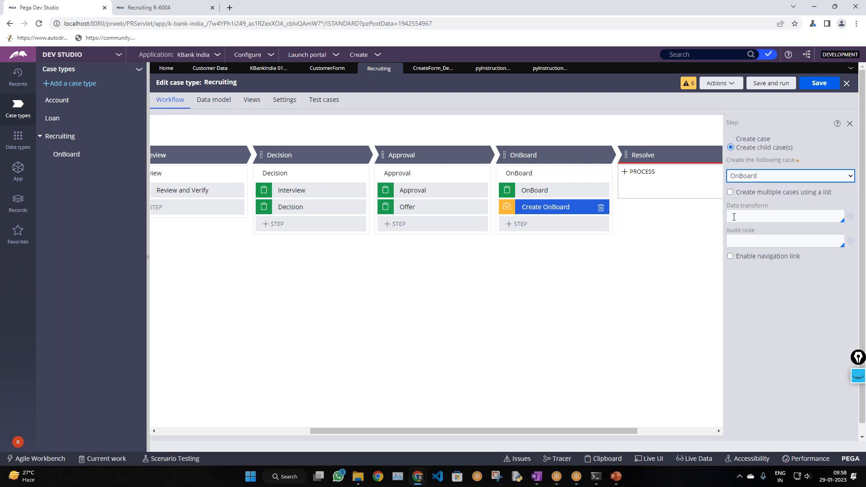
left_click(738, 217)
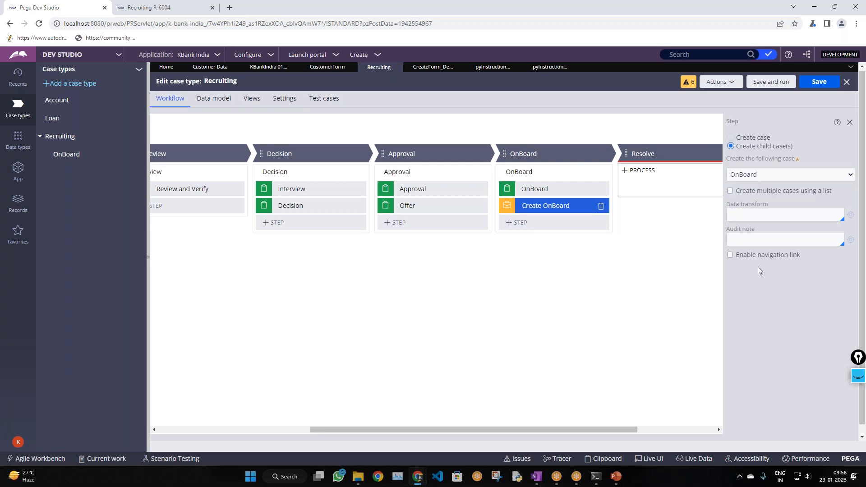
scroll(758, 266, "down", 1)
scroll(759, 258, "down", 1)
left_click(819, 75)
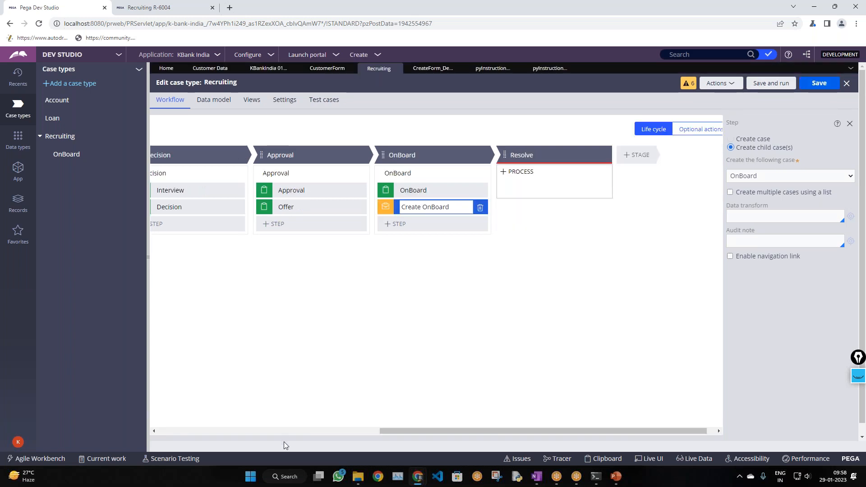
left_click(295, 432)
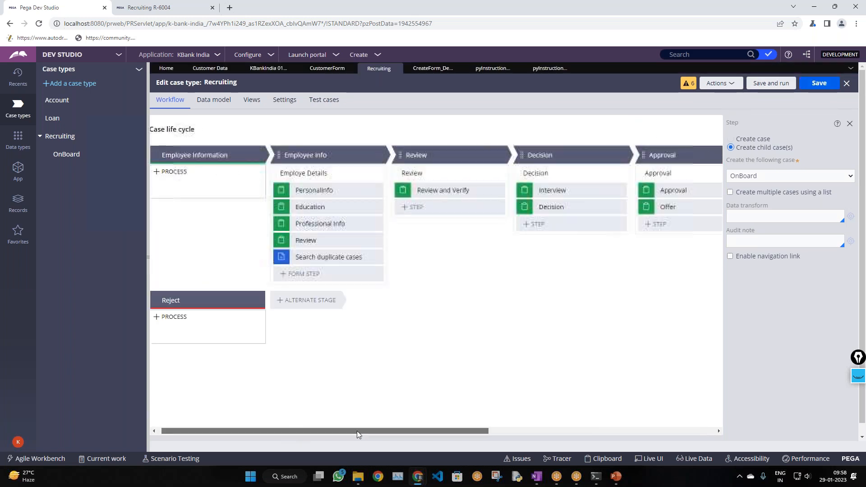
left_click_drag(357, 431, 596, 431)
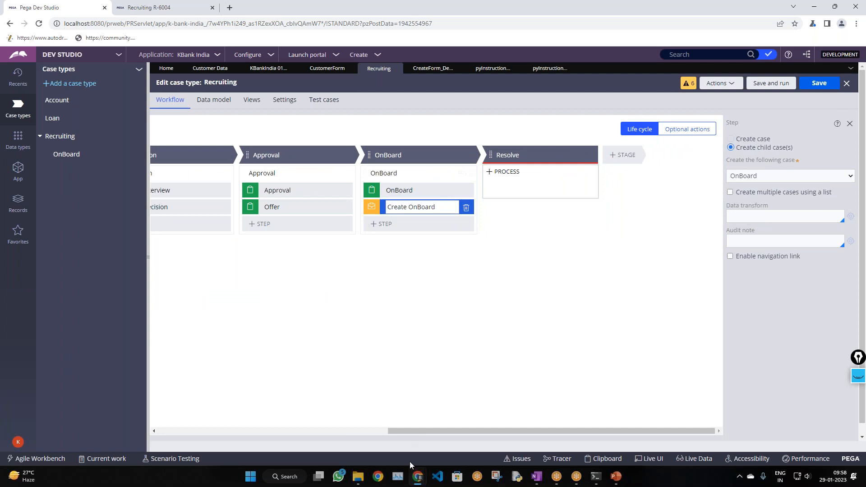
left_click(372, 432)
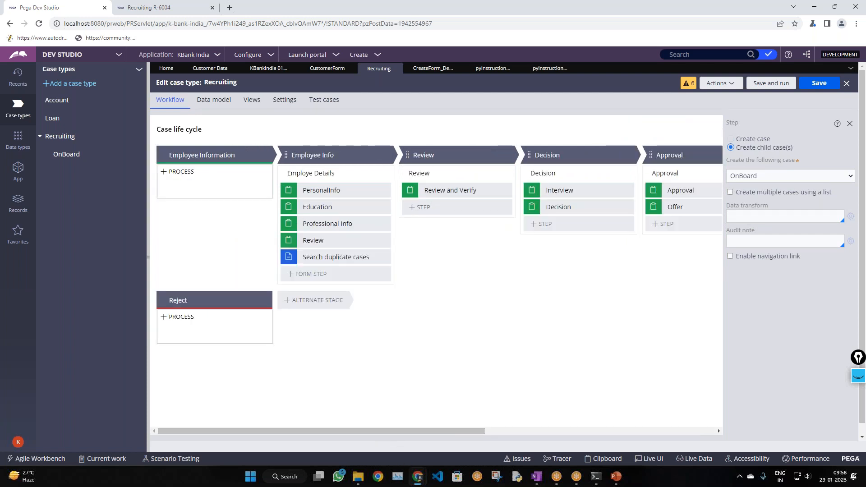
- Close the open Recruiting case's history and advance the case through the Interview, Decision, Approval, Offer and OnBoard steps
left_click(175, 6)
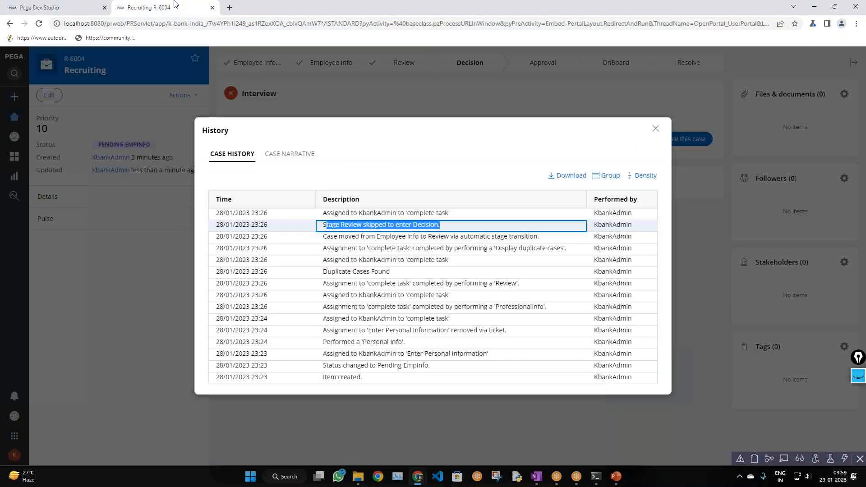
left_click(657, 126)
left_click(673, 138)
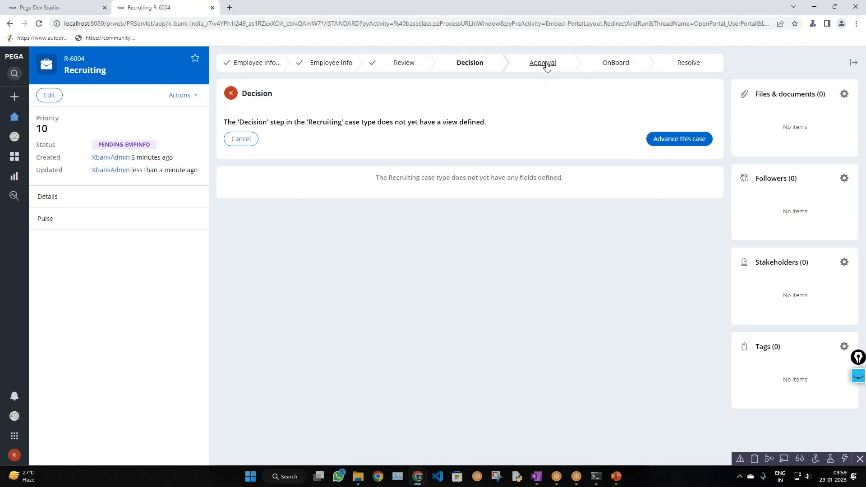
left_click(680, 139)
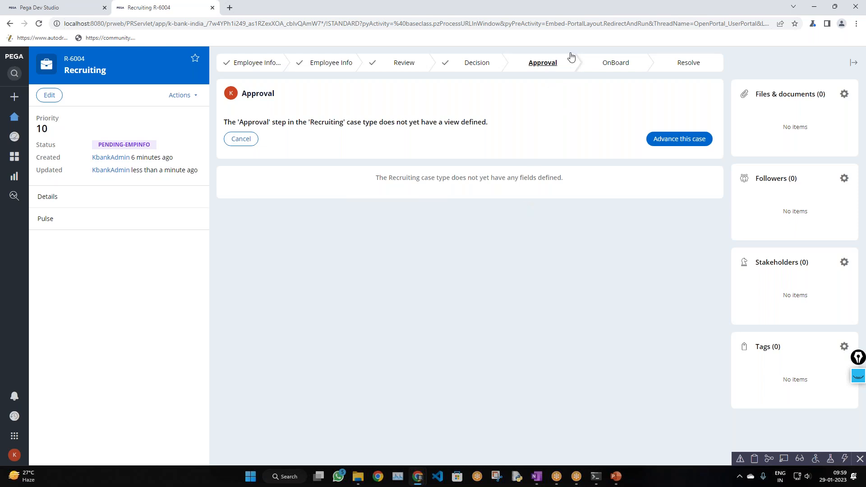
left_click(677, 138)
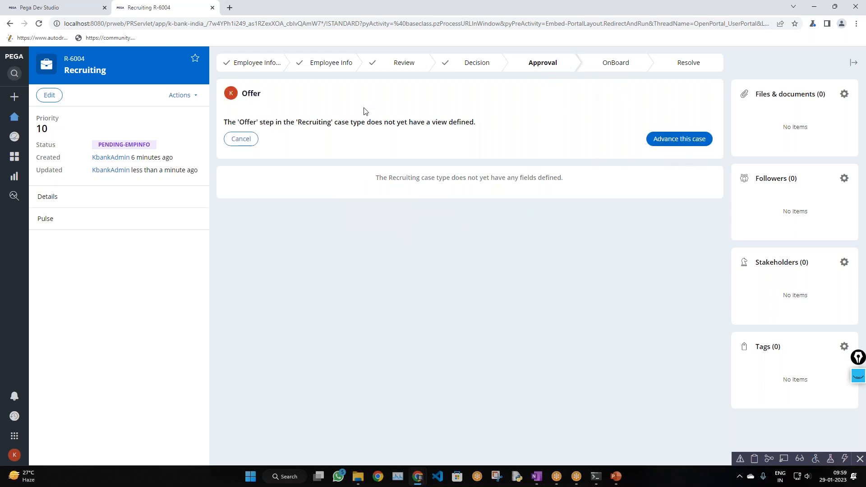
left_click(667, 140)
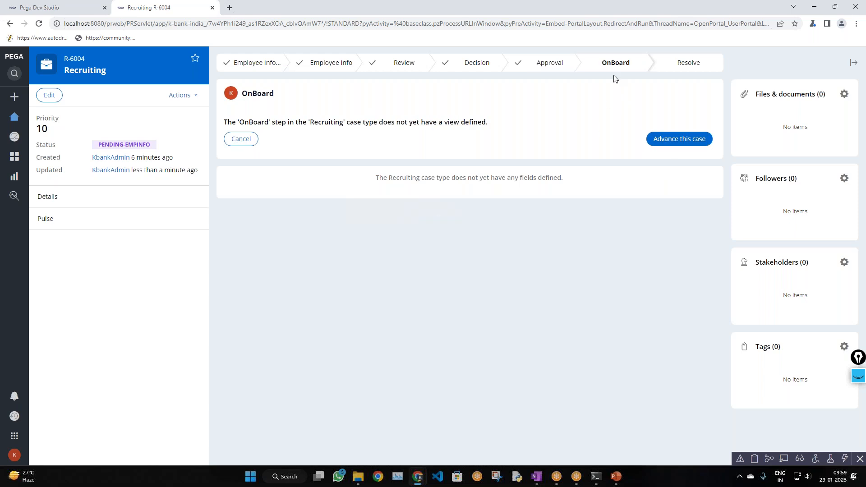
left_click(668, 144)
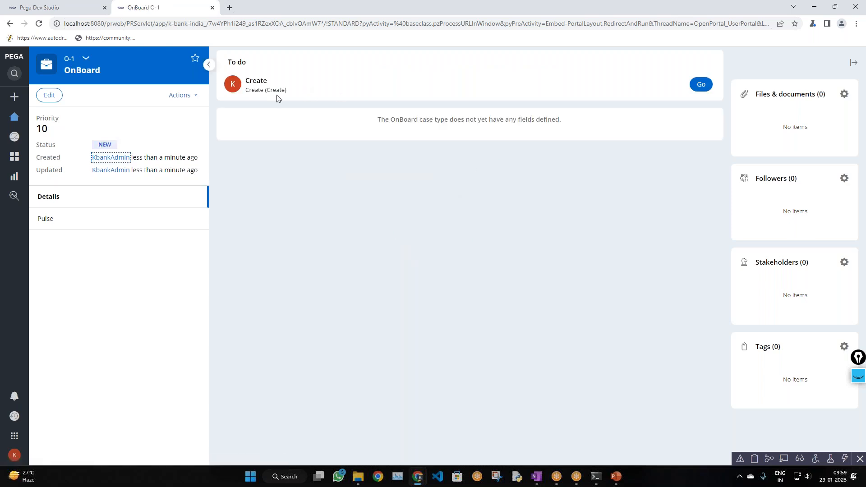
- Complete the OnBoard child case's Create form with the default label and return to its parent Recruiting case
left_click(701, 85)
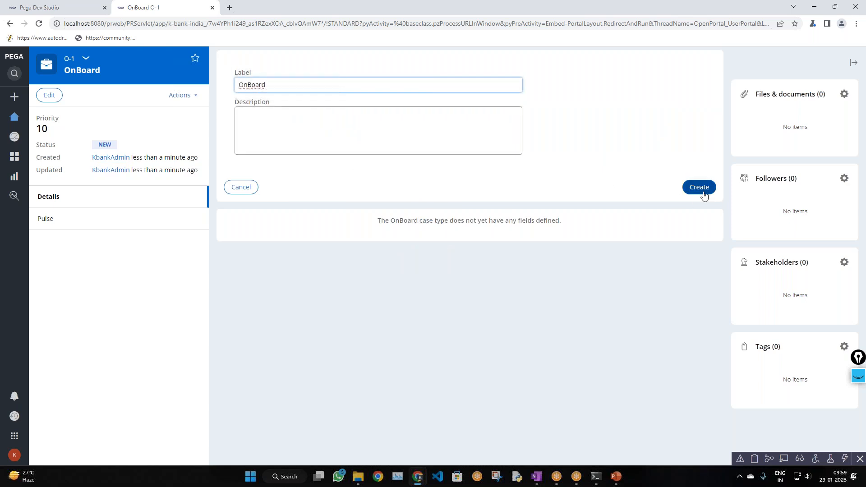
left_click(700, 187)
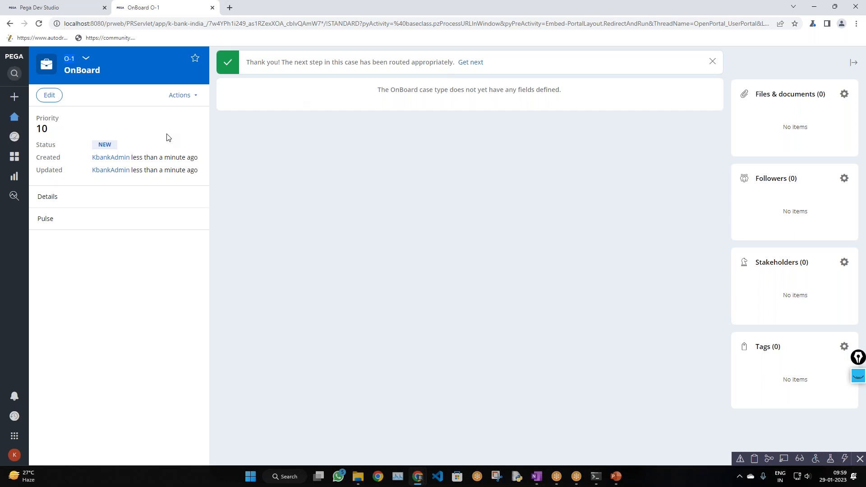
left_click(86, 60)
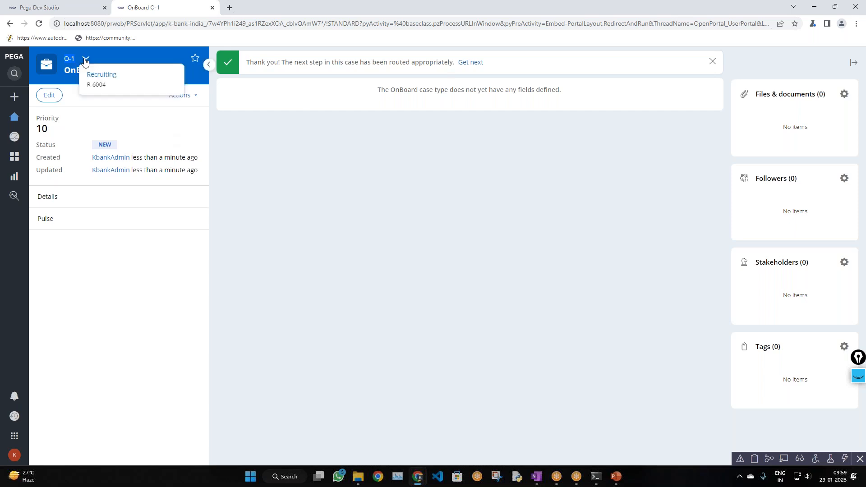
left_click(99, 76)
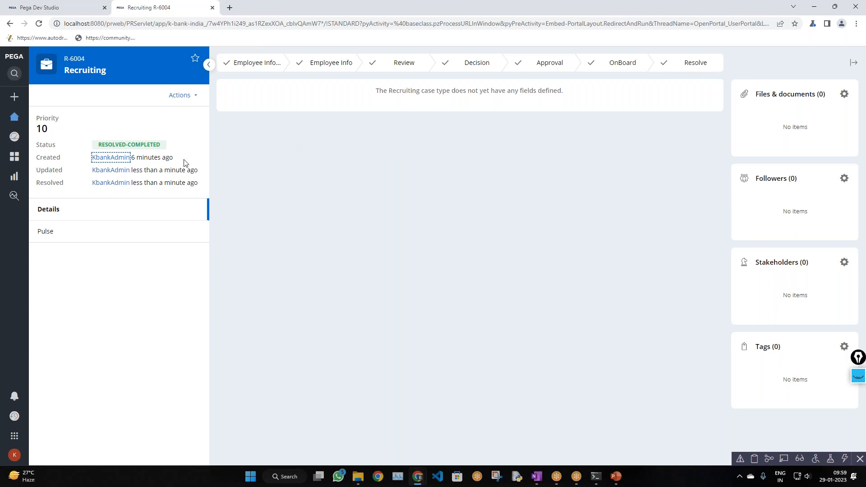
- Examine the resolved Recruiting case's available actions and details, and collapse its summary panel
left_click(182, 95)
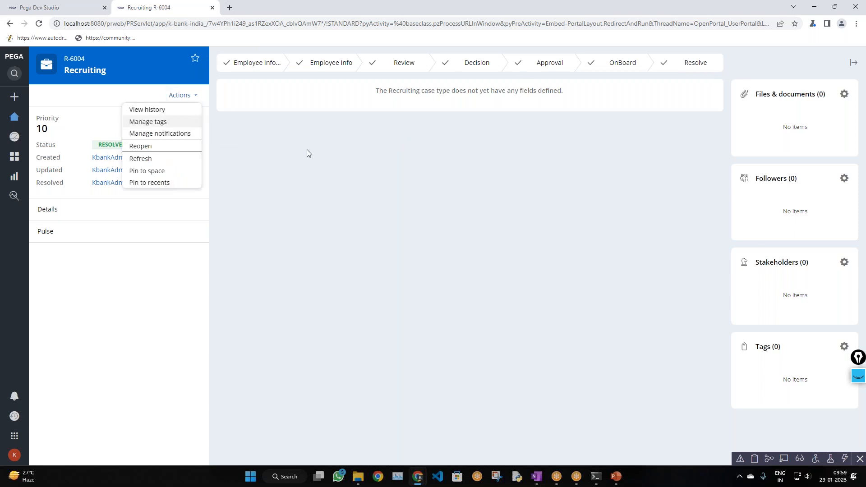
left_click(265, 111)
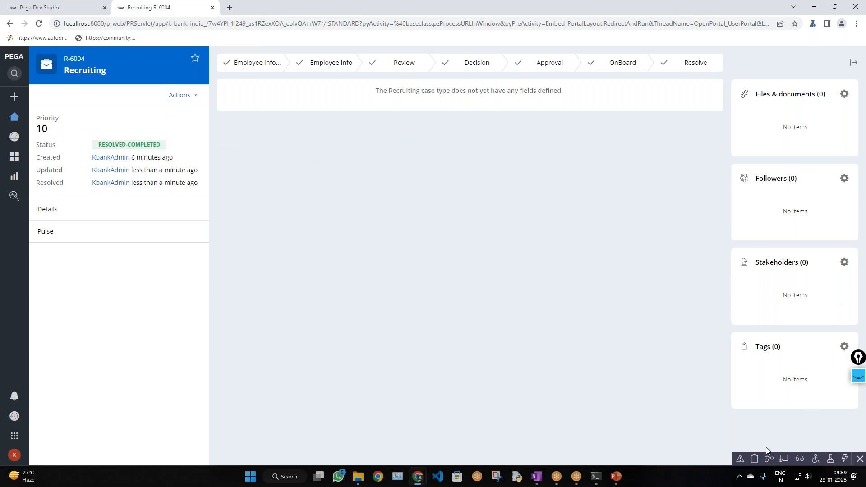
left_click(182, 96)
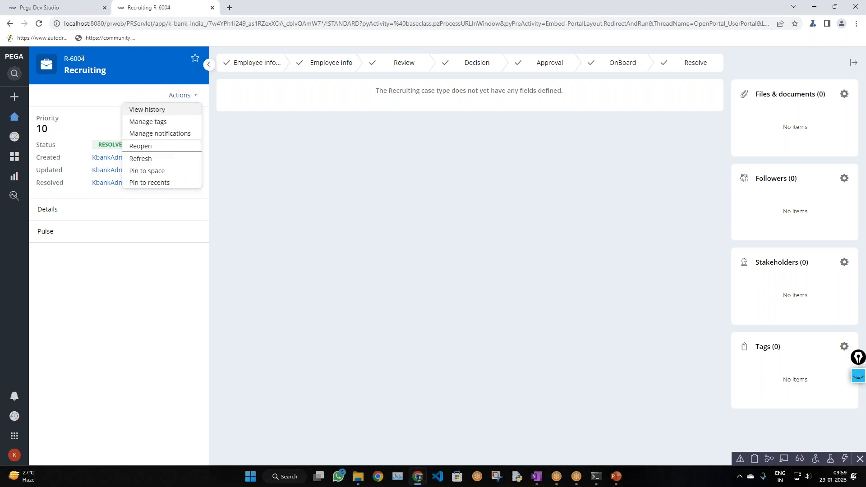
left_click(529, 228)
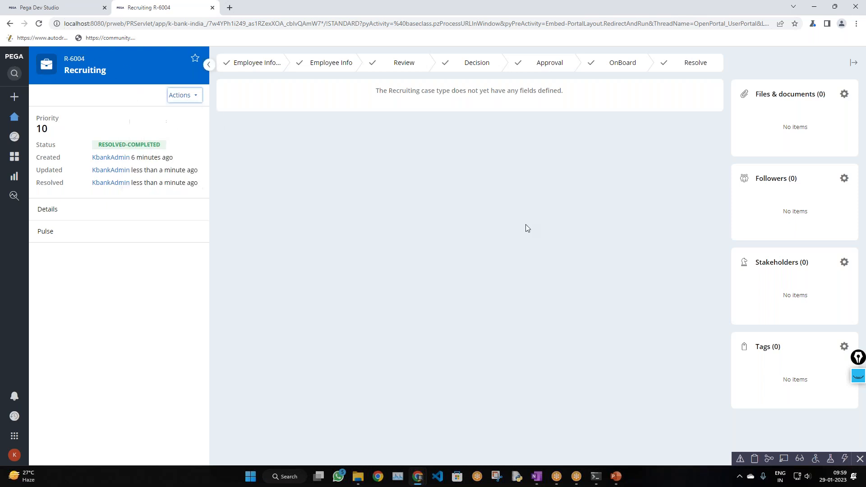
left_click(45, 209)
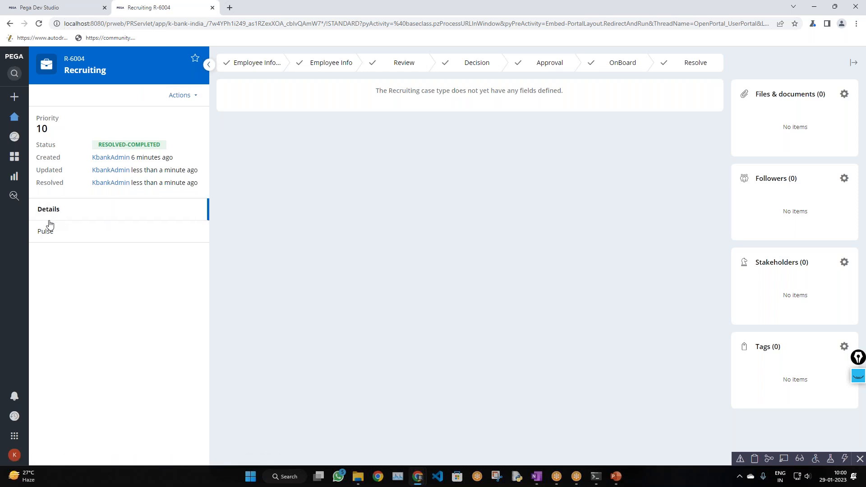
left_click(208, 66)
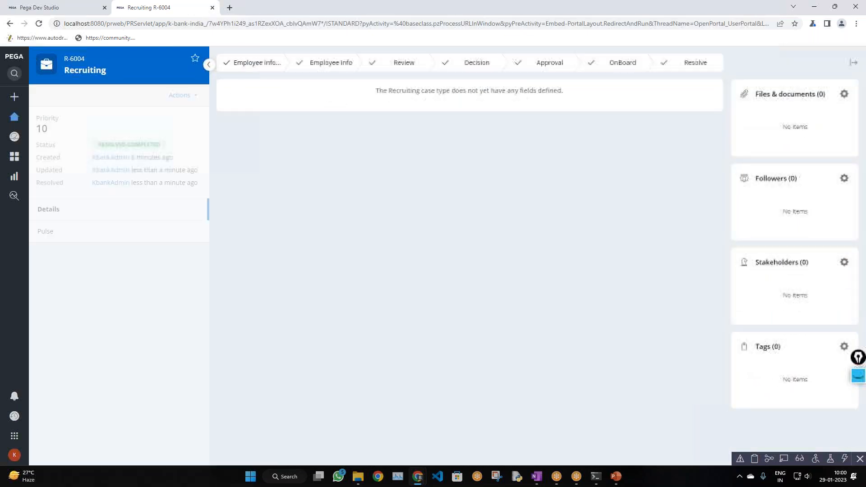
left_click(205, 66)
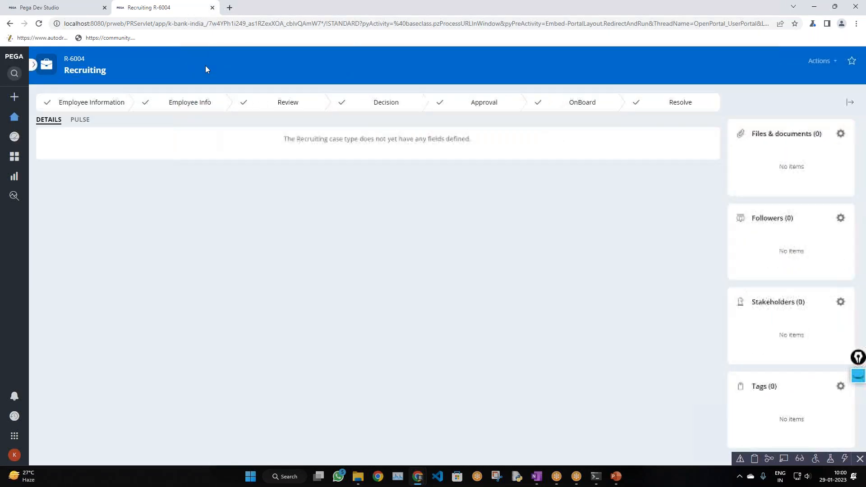
left_click(817, 65)
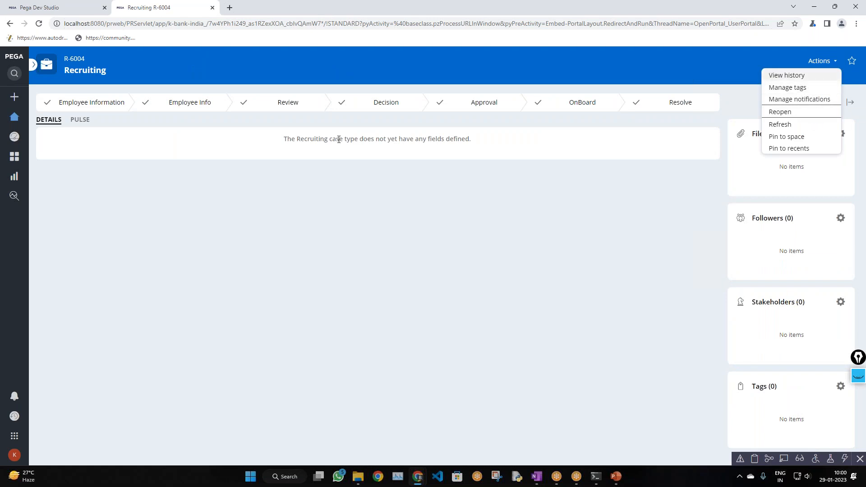
left_click(336, 137)
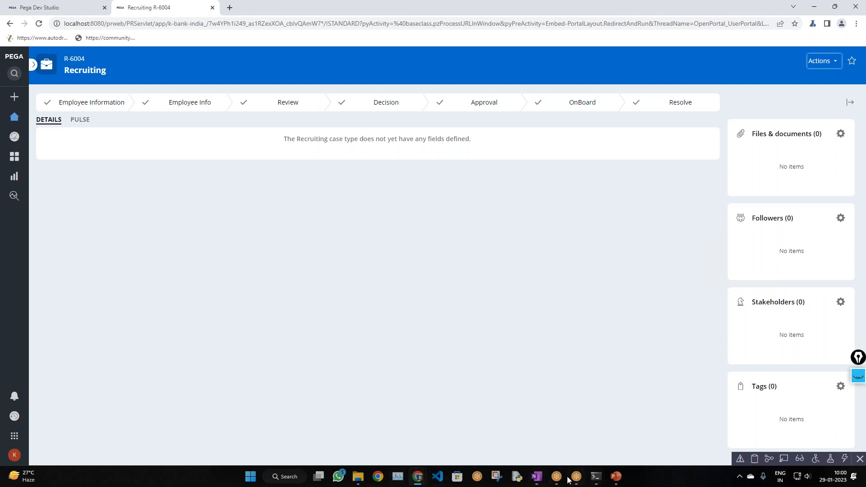
- Switch to the classes presentation in PowerPoint, check the CSA Content topics in OneNote, and return to the Recruiting case
left_click(617, 478)
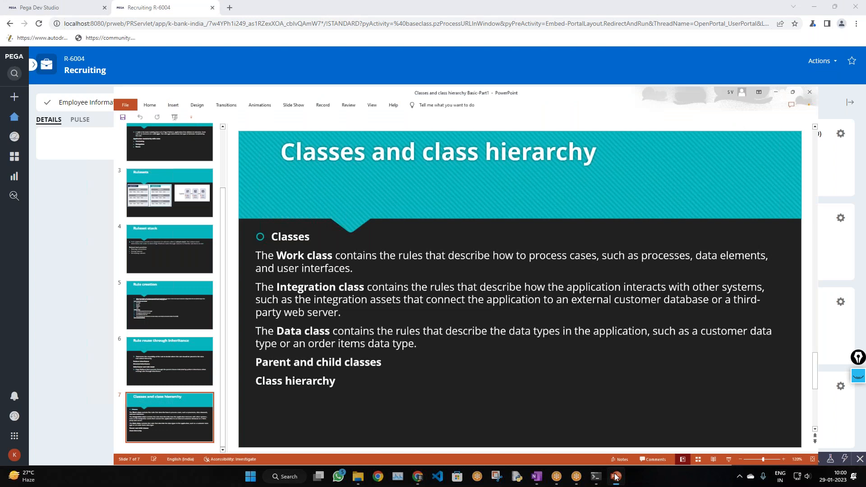
left_click(616, 478)
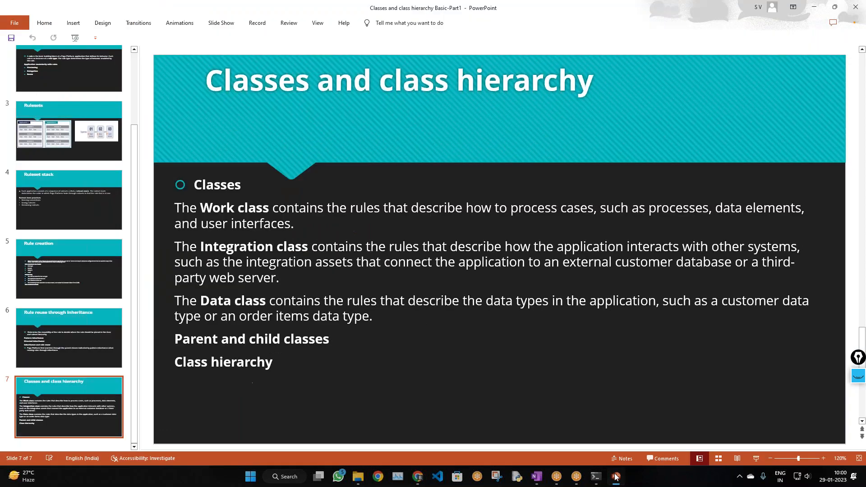
left_click(538, 478)
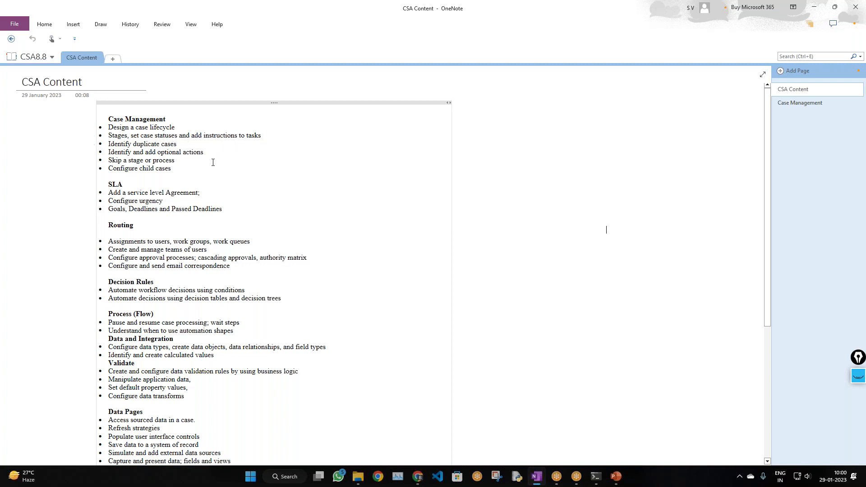
key("alt+Tab")
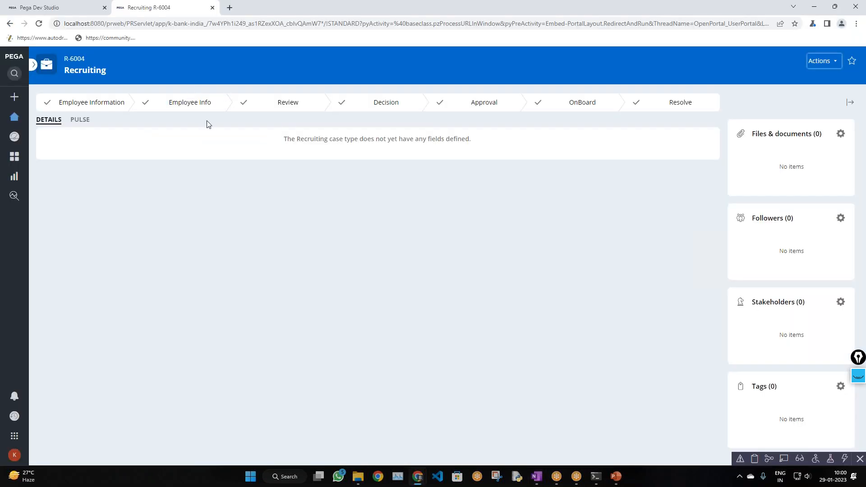
- Review the Recruiting life cycle in Dev Studio from the Decision stage through the Create OnBoard step and the Resolve stage
left_click(76, 4)
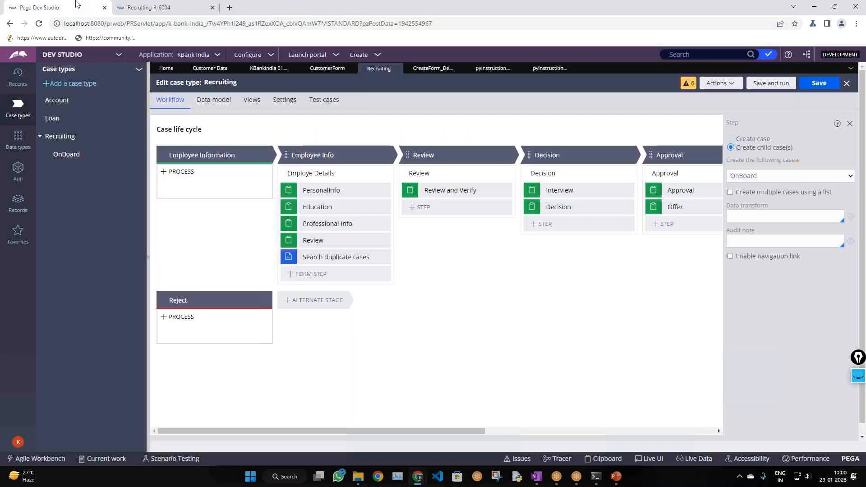
scroll(686, 243, "right", 9)
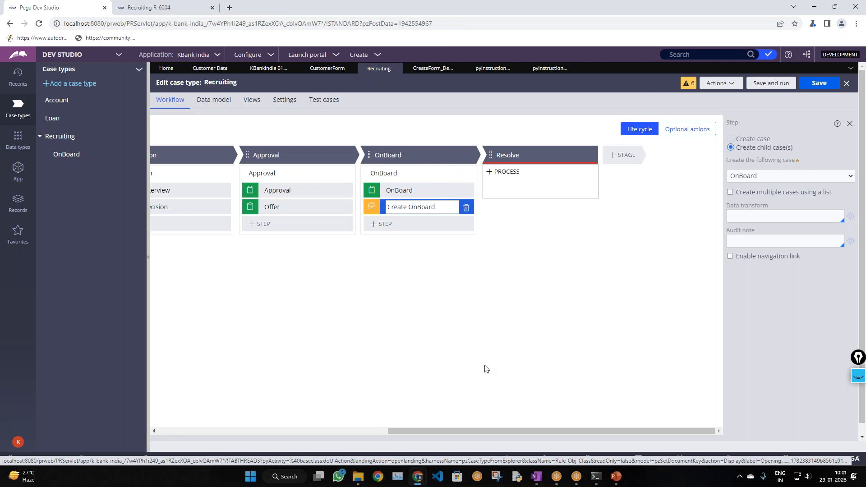
mouse_move(577, 477)
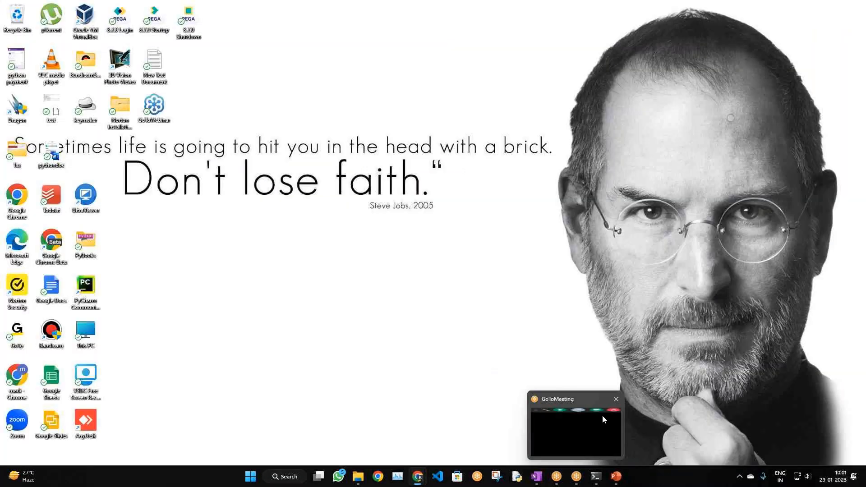
left_click(306, 430)
left_click_drag(305, 432, 478, 417)
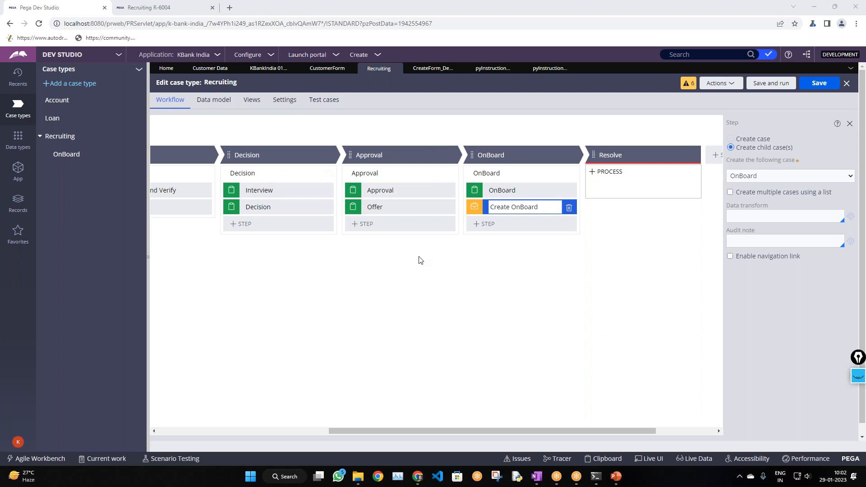
left_click_drag(340, 419, 366, 383)
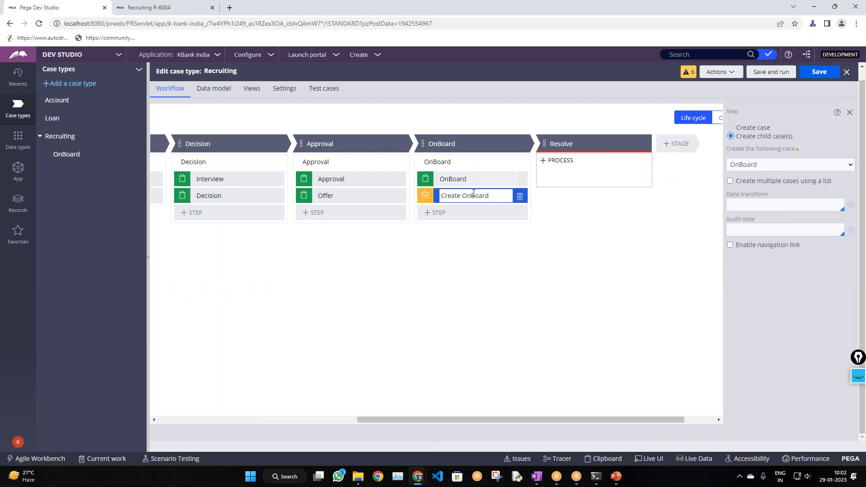